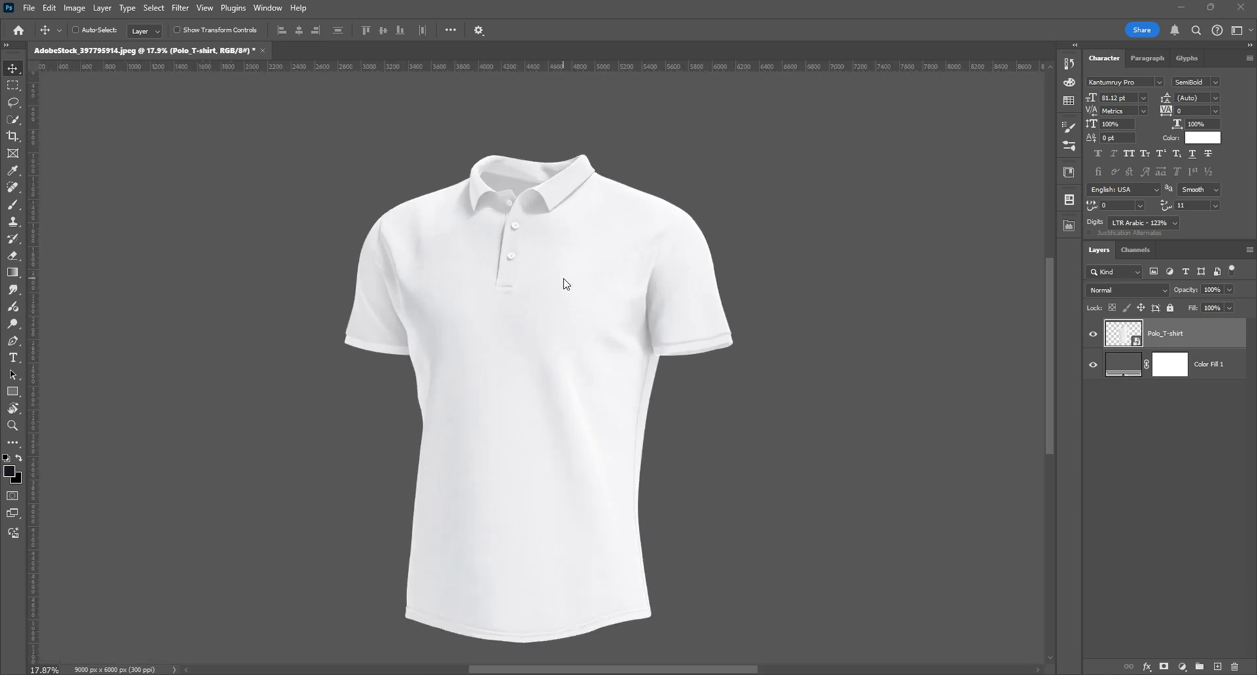
# Step: Start a Pen tool path where the left collar flap meets the shoulder and trace its outer edge down towards the tip
pyautogui.scroll(1, 568, 284)
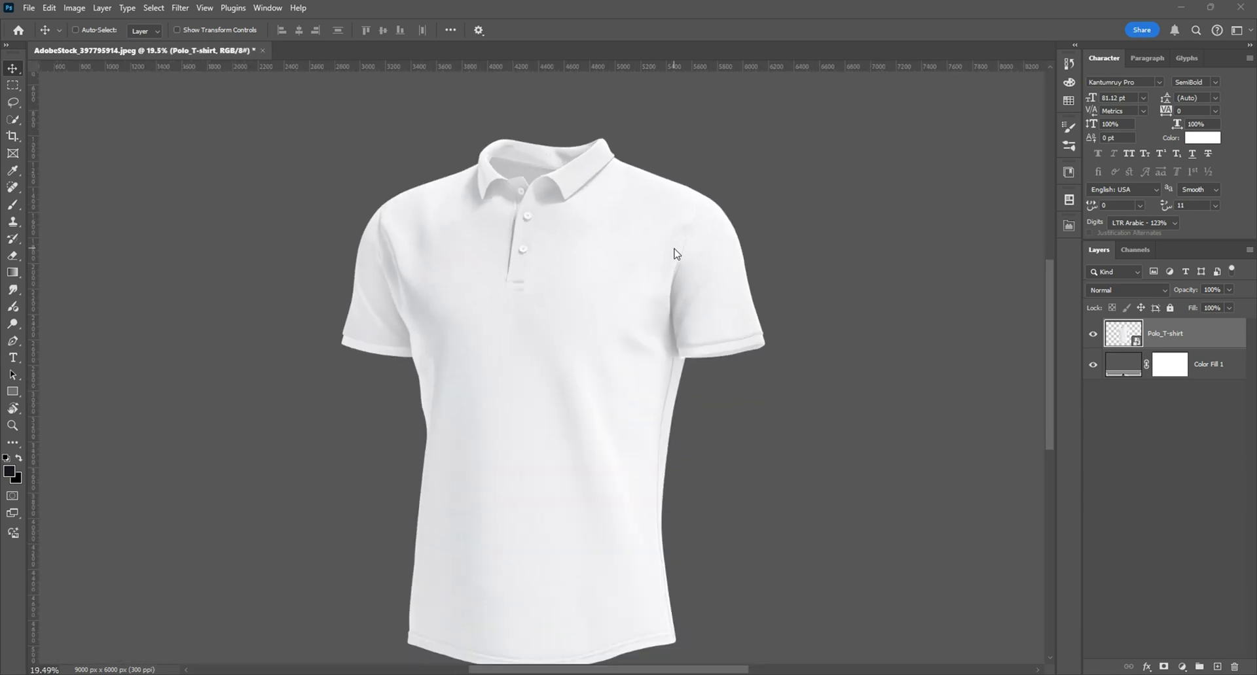
pyautogui.click(12, 341)
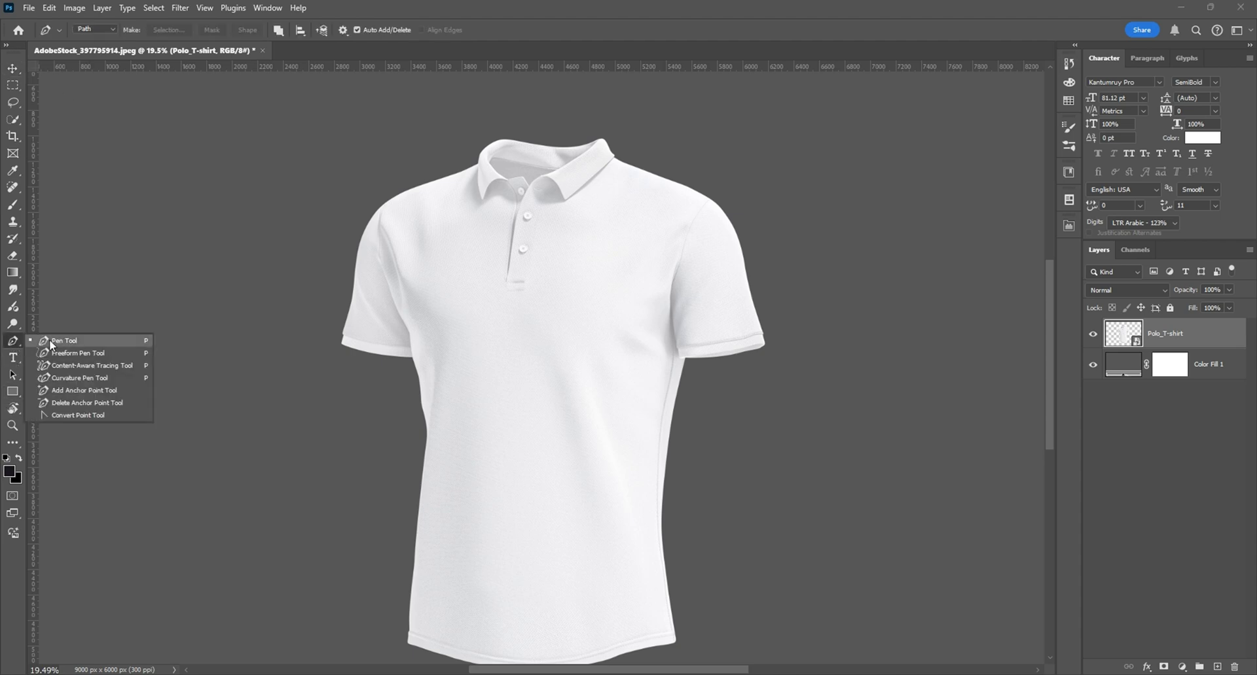
pyautogui.click(51, 342)
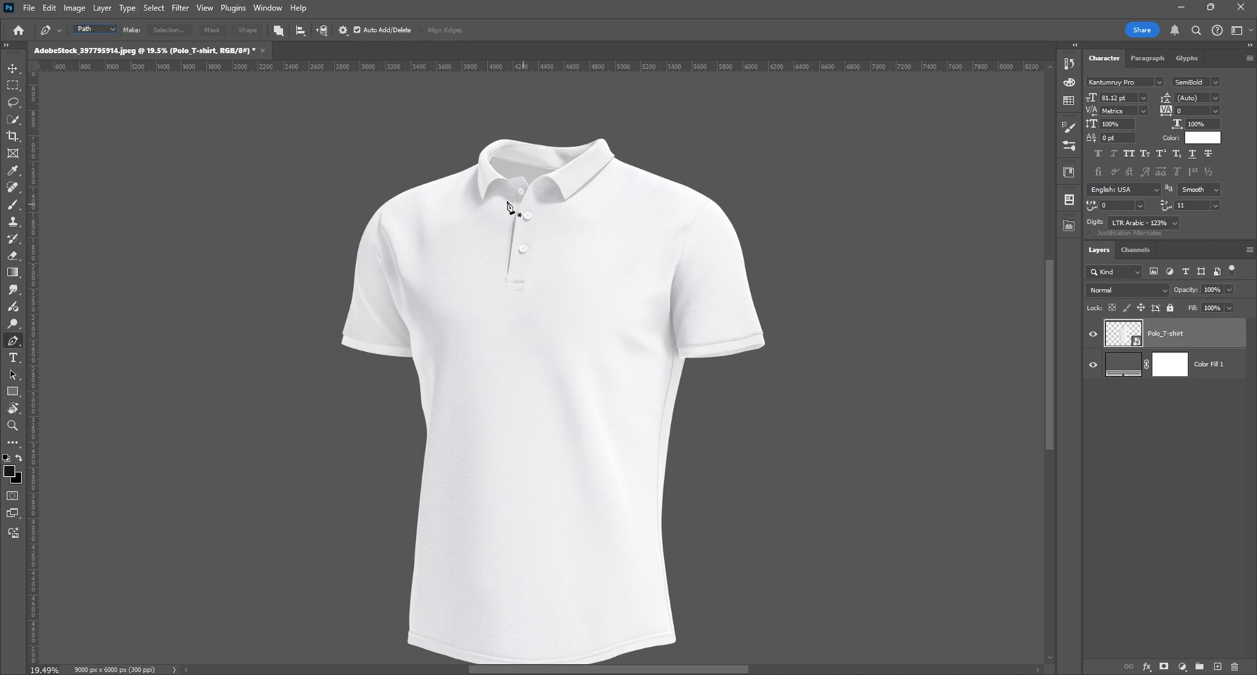
pyautogui.scroll(10, 501, 152)
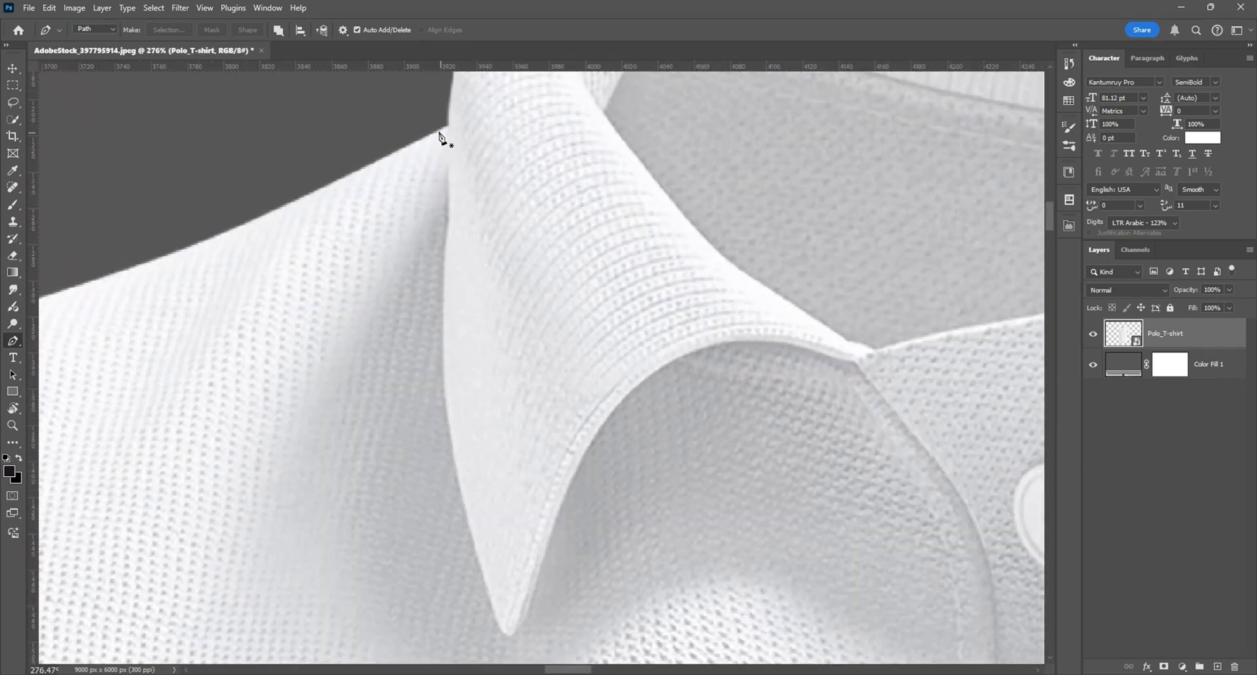
pyautogui.click(448, 123)
pyautogui.moveTo(443, 304); pyautogui.dragTo(441, 360)
pyautogui.scroll(2, 456, 206)
pyautogui.hotkey('ctrl', 'z')
pyautogui.moveTo(444, 216); pyautogui.dragTo(440, 258)
pyautogui.scroll(-5, 440, 321)
pyautogui.scroll(5, 433, 338)
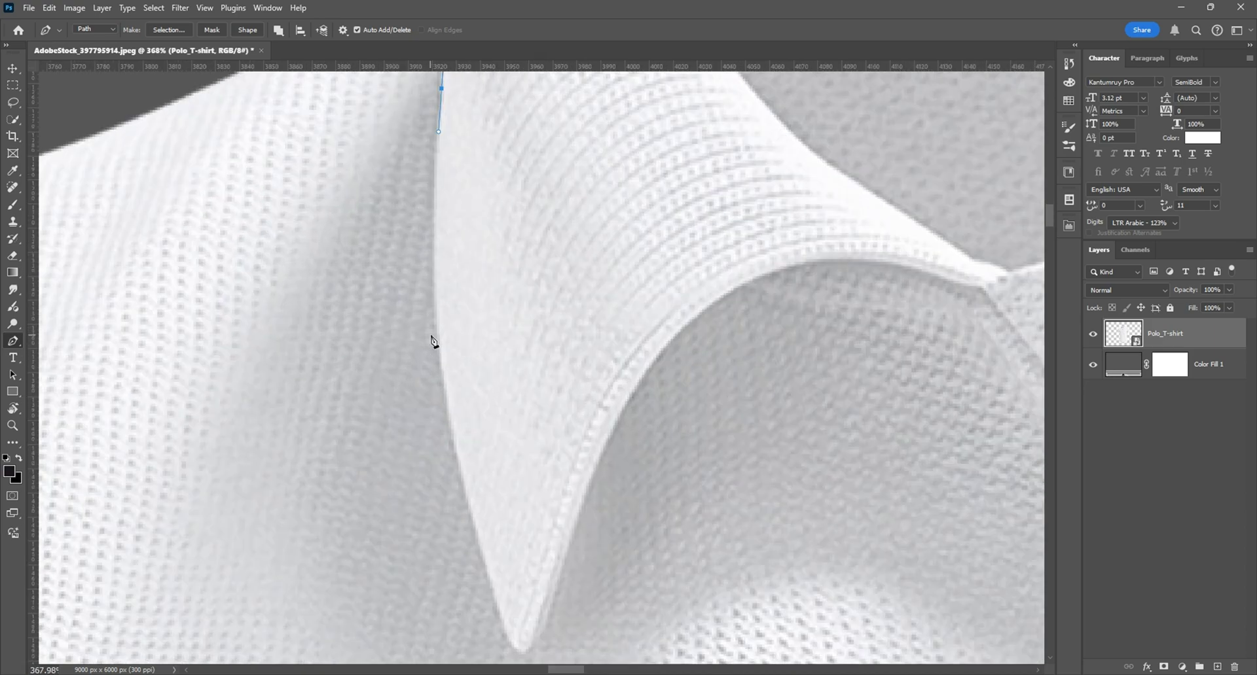
pyautogui.moveTo(439, 343); pyautogui.dragTo(477, 543)
pyautogui.scroll(-3, 452, 458)
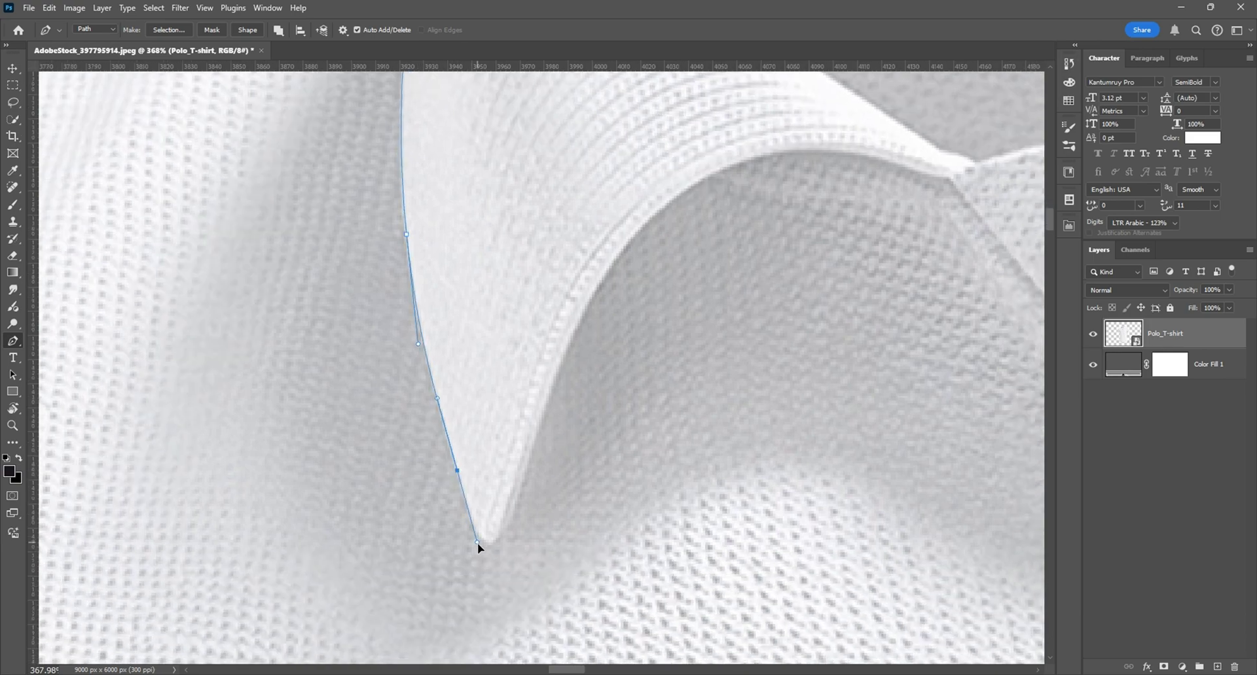
# Step: Carry the path around the left collar flap's tip and start up its inner edge
pyautogui.click(500, 540)
pyautogui.moveTo(535, 436); pyautogui.dragTo(540, 417)
pyautogui.moveTo(552, 372); pyautogui.dragTo(556, 370)
pyautogui.hotkey('ctrl', 'z')
pyautogui.moveTo(532, 446); pyautogui.dragTo(535, 429)
pyautogui.moveTo(716, 392); pyautogui.dragTo(591, 438)
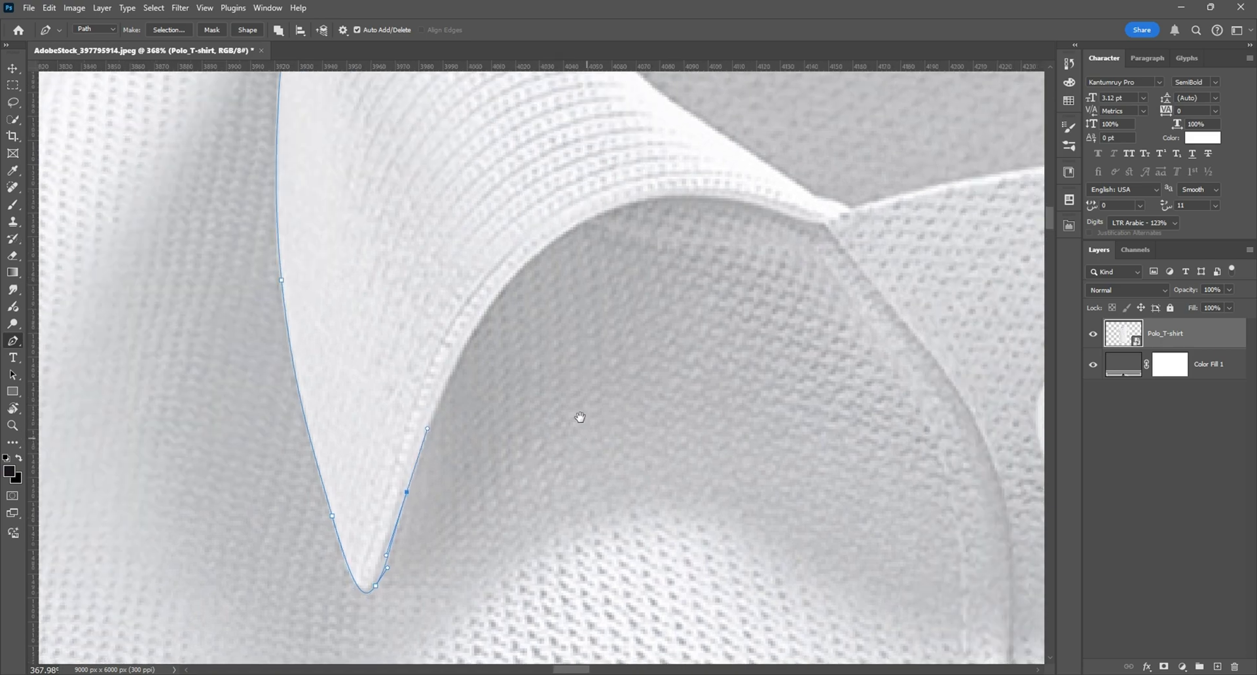
# Step: Trace the curved inner edge of the left collar flap up to where it meets the button placket
pyautogui.click(537, 254)
pyautogui.moveTo(542, 252); pyautogui.dragTo(603, 202)
pyautogui.moveTo(724, 197); pyautogui.dragTo(574, 357)
pyautogui.scroll(-3, 830, 222)
pyautogui.scroll(2, 581, 334)
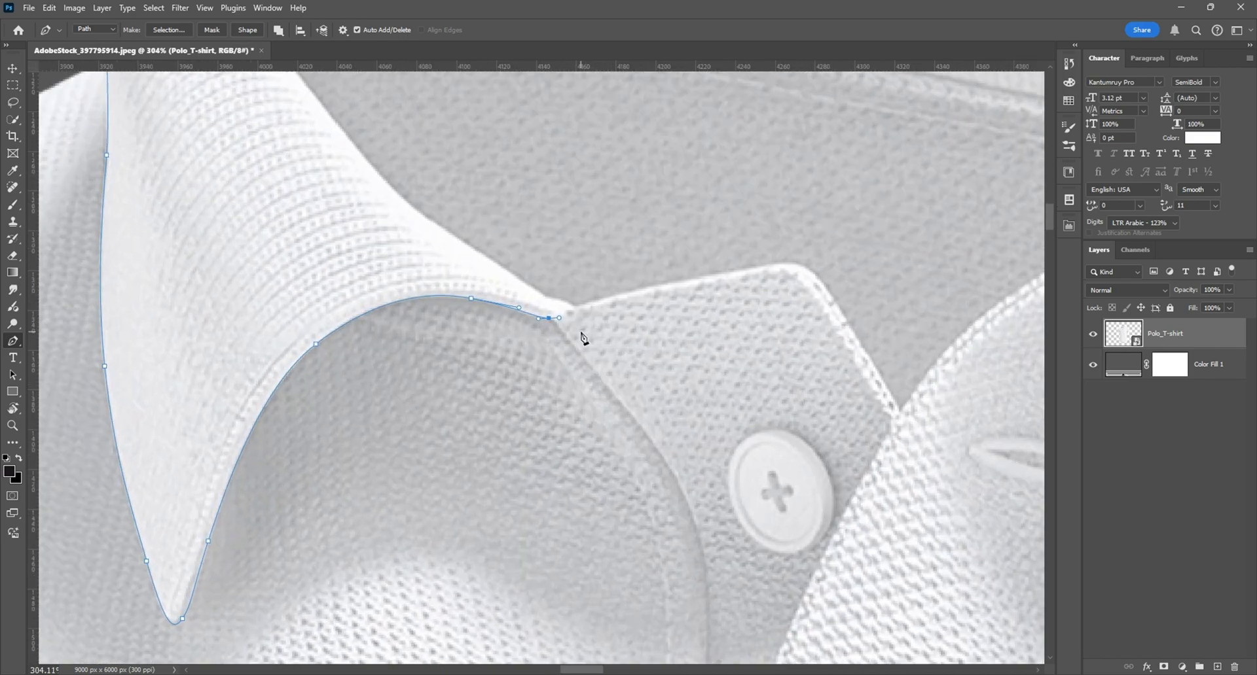
pyautogui.click(574, 307)
pyautogui.scroll(-5, 575, 311)
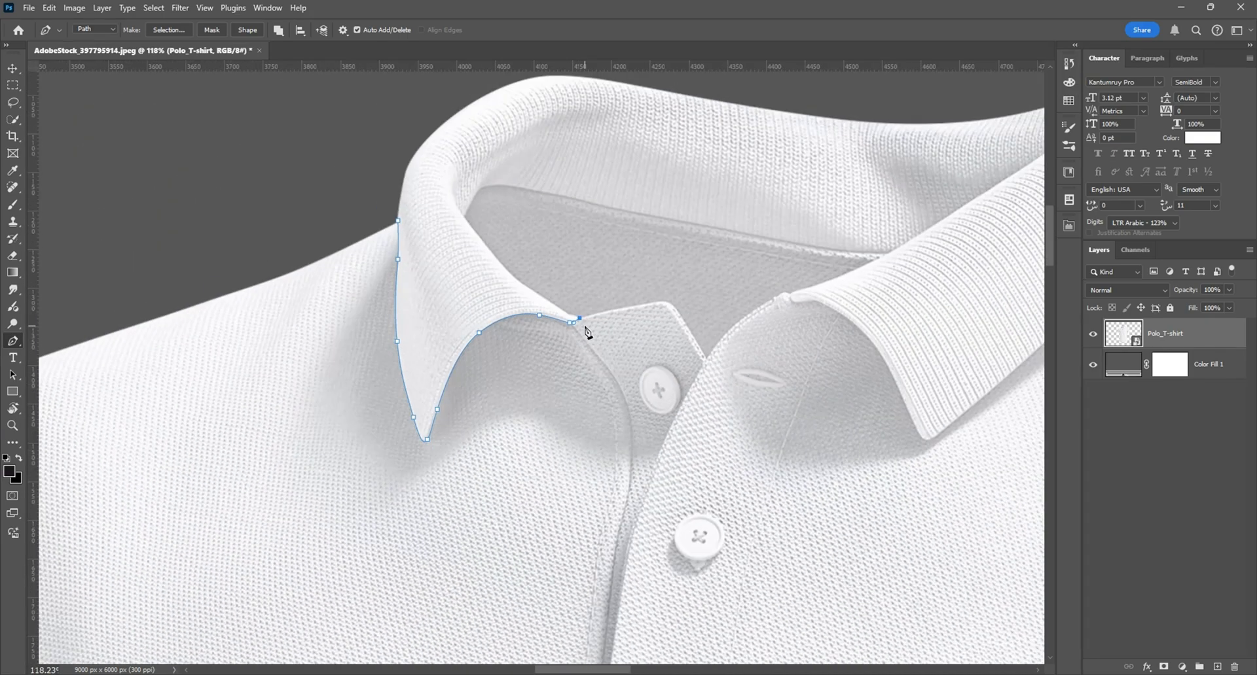
pyautogui.scroll(6, 576, 320)
pyautogui.scroll(-6, 563, 326)
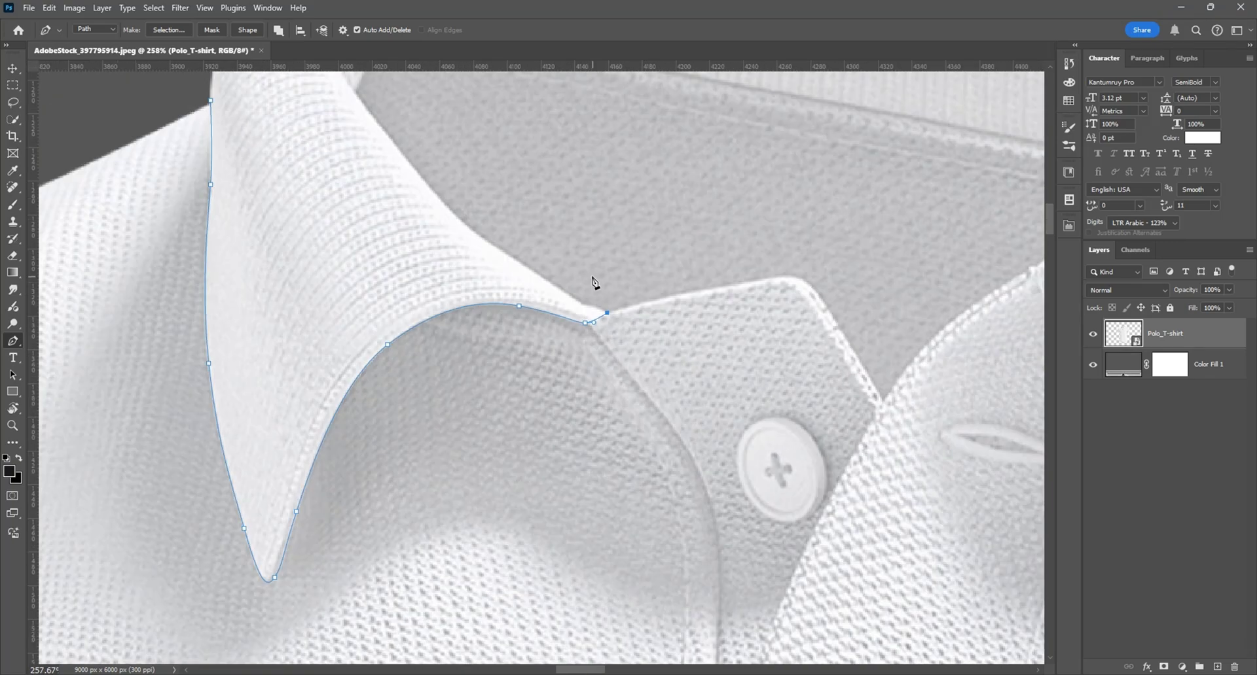
pyautogui.scroll(5, 599, 325)
pyautogui.scroll(3, 600, 325)
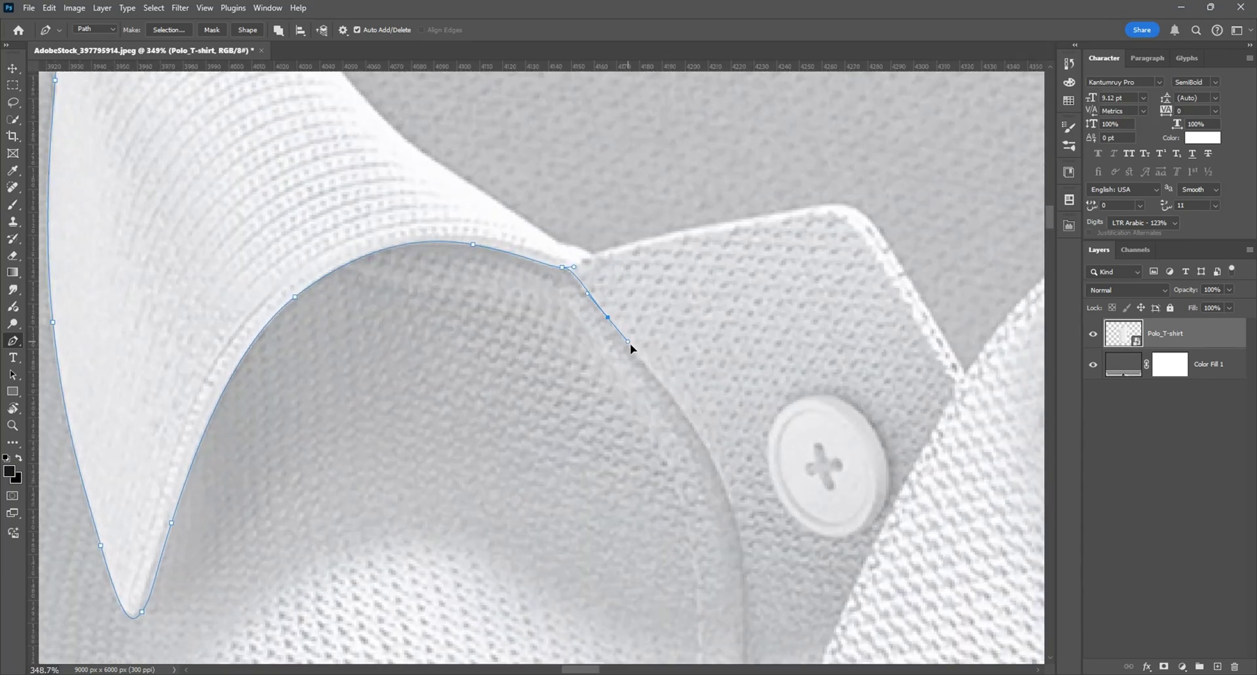
pyautogui.hotkey('ctrl', 'z')
# Step: Turn the path at the left collar's inner end and trace the curved edge of the shirt front down beside the top button
pyautogui.scroll(3, 574, 281)
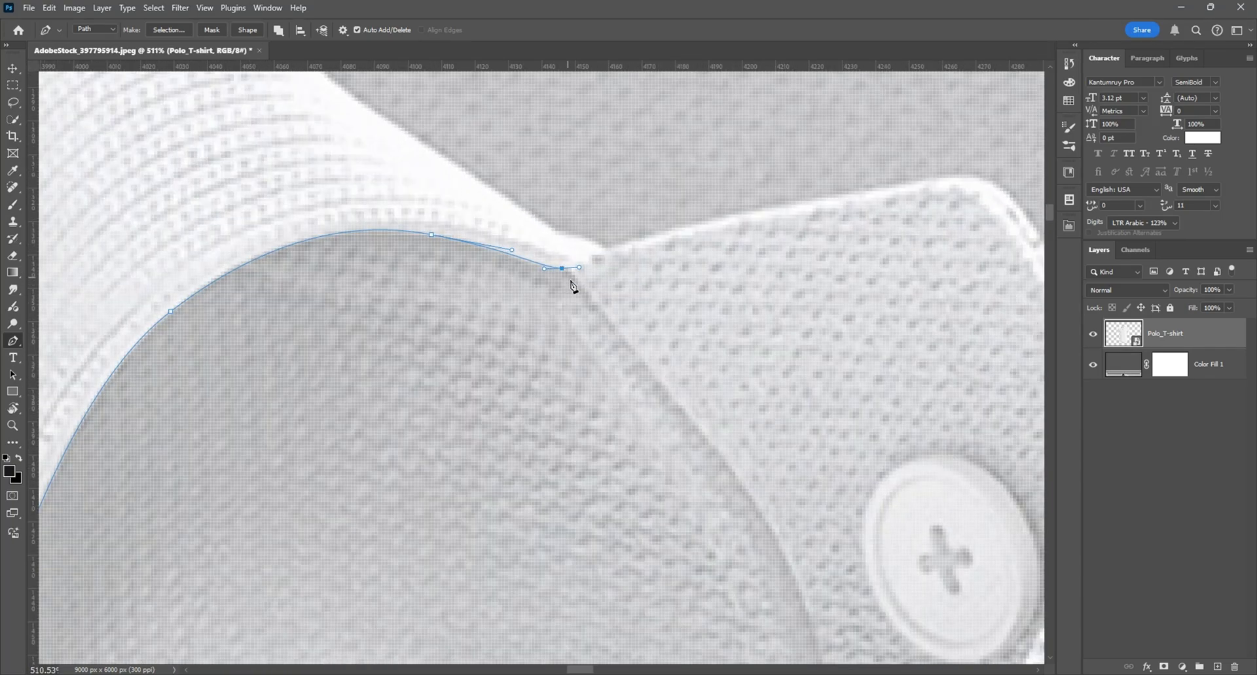
pyautogui.scroll(-3, 569, 275)
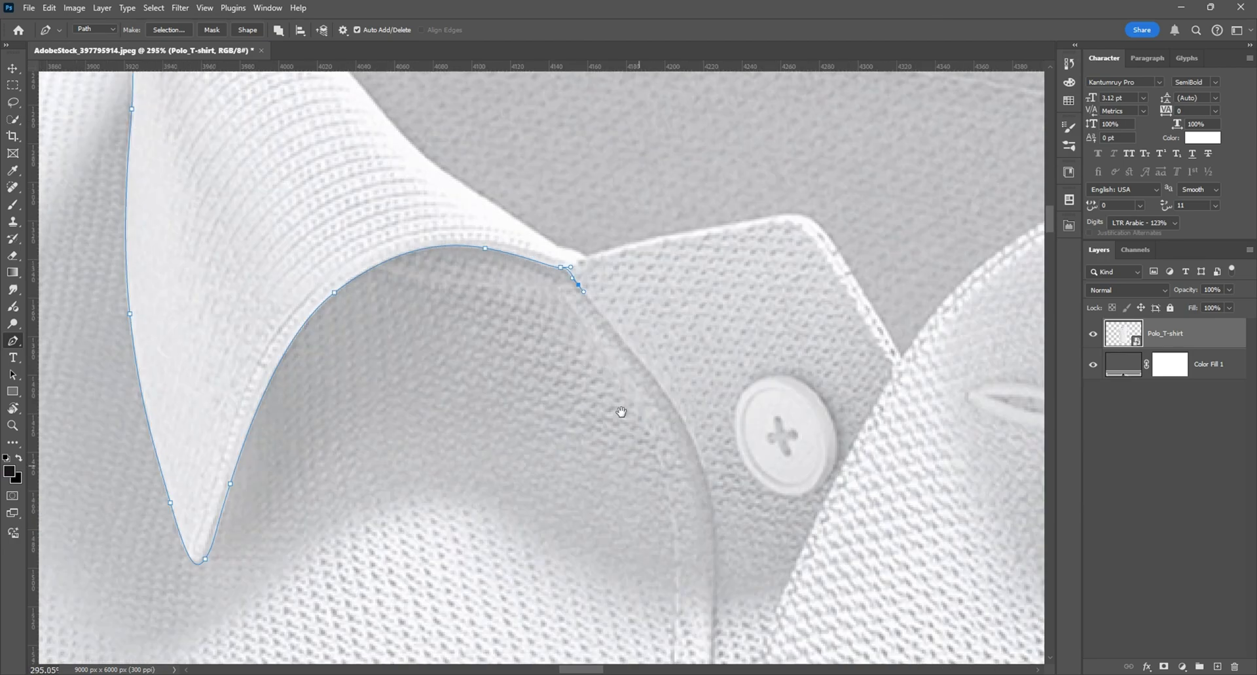
pyautogui.scroll(1, 617, 412)
pyautogui.click(600, 279)
pyautogui.hotkey('ctrl', 'z')
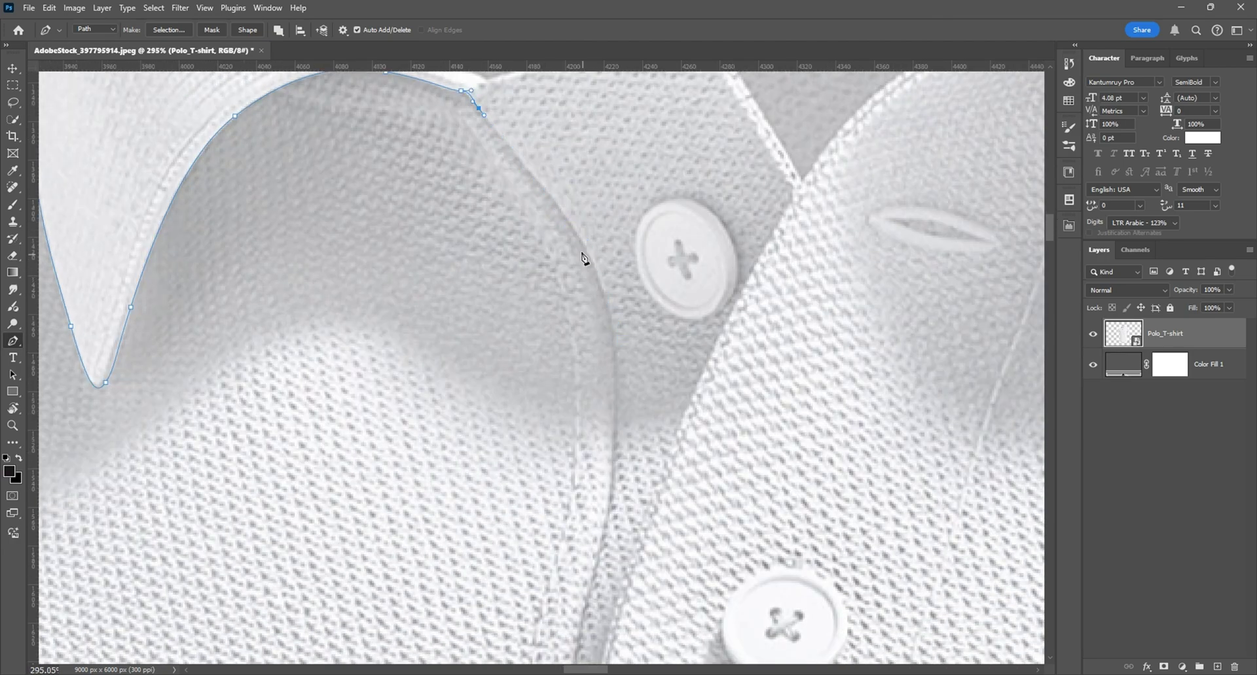
pyautogui.moveTo(581, 246); pyautogui.dragTo(611, 298)
pyautogui.hotkey('ctrl', 'z')
pyautogui.moveTo(587, 248); pyautogui.dragTo(607, 292)
pyautogui.scroll(-3, 607, 291)
pyautogui.moveTo(620, 384); pyautogui.dragTo(598, 283)
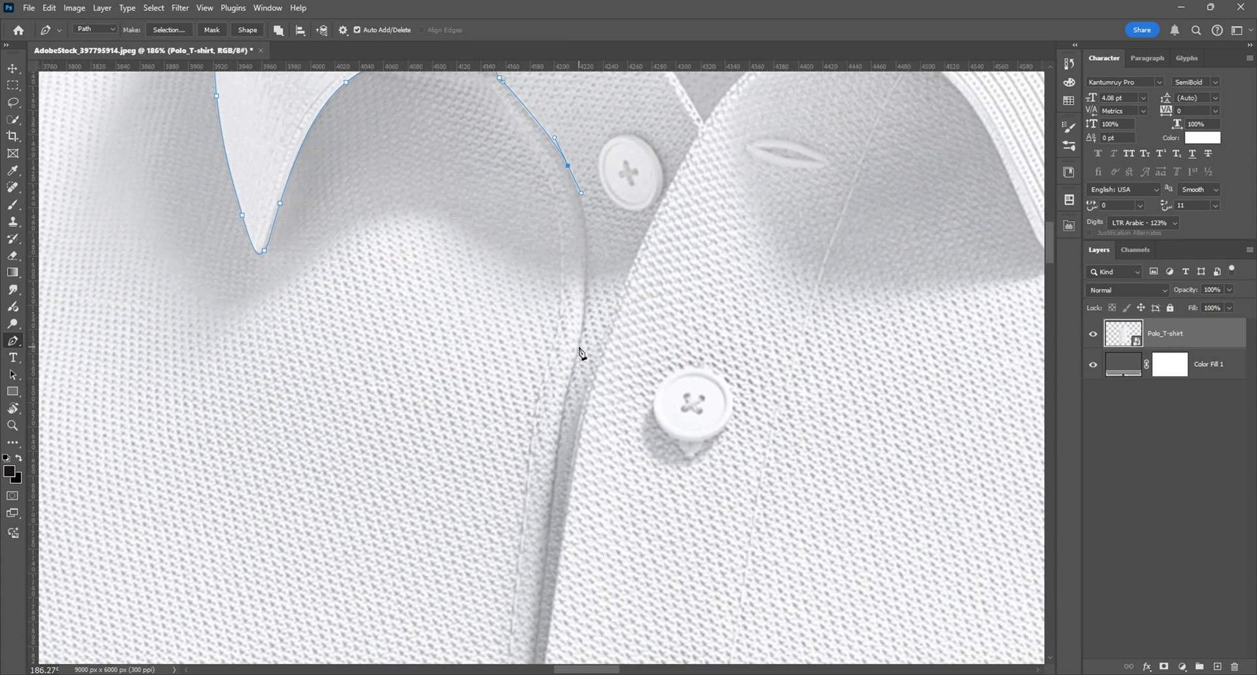
# Step: Continue the path down the left edge of the placket opening with curved anchor points
pyautogui.moveTo(578, 345); pyautogui.dragTo(559, 434)
pyautogui.moveTo(559, 522); pyautogui.dragTo(539, 304)
pyautogui.moveTo(525, 364); pyautogui.dragTo(516, 442)
pyautogui.scroll(-6, 530, 275)
pyautogui.moveTo(527, 536); pyautogui.dragTo(531, 438)
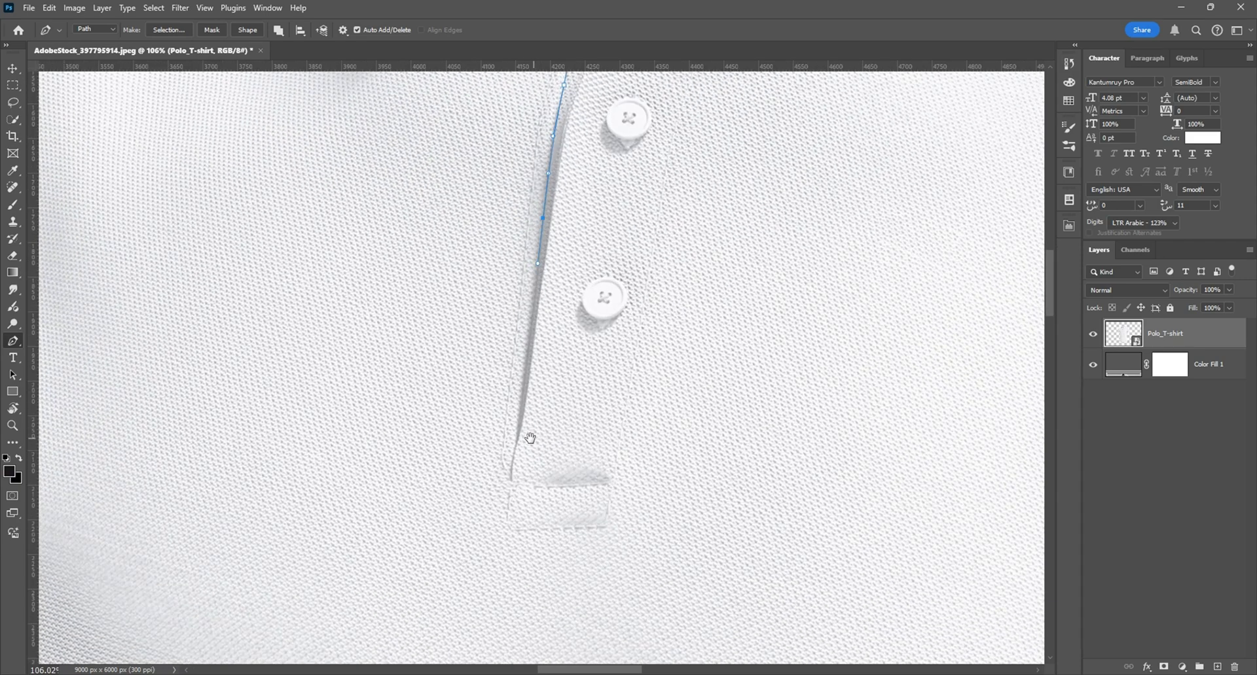
# Step: Extend the path to the narrow lower end of the placket opening, just above the stitched rectangle
pyautogui.scroll(7, 528, 439)
pyautogui.moveTo(535, 377); pyautogui.dragTo(534, 386)
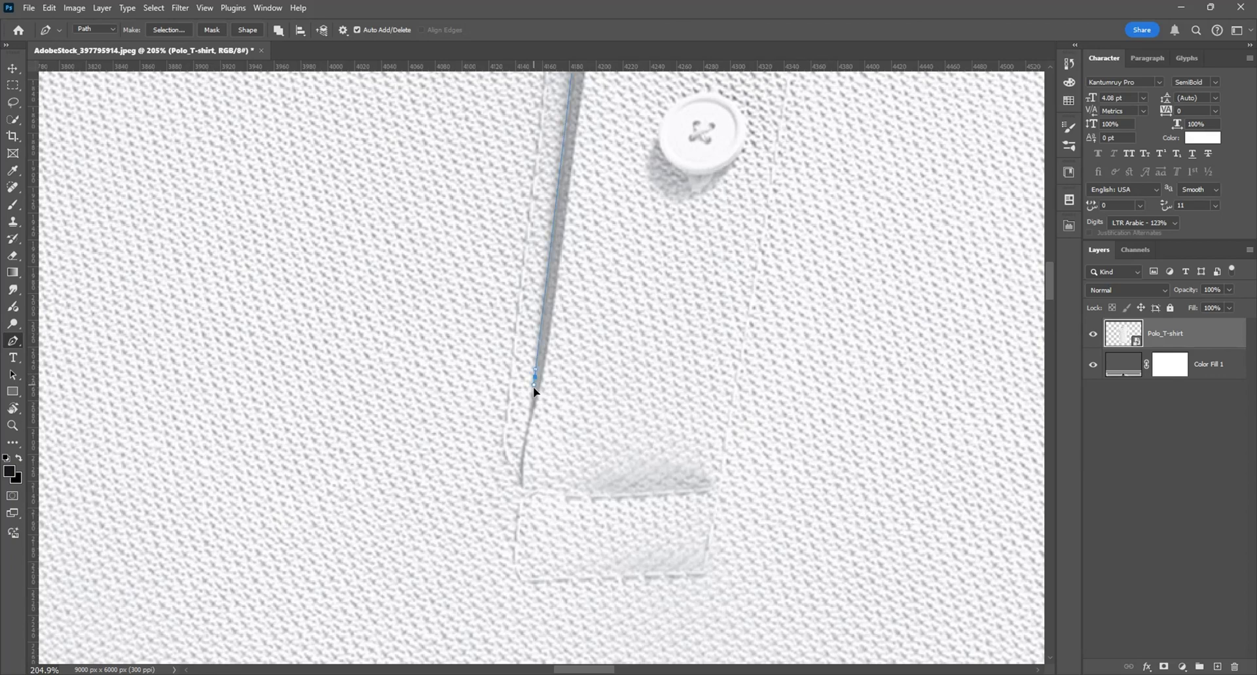
pyautogui.click(521, 486)
pyautogui.scroll(-5, 525, 426)
pyautogui.scroll(3, 529, 410)
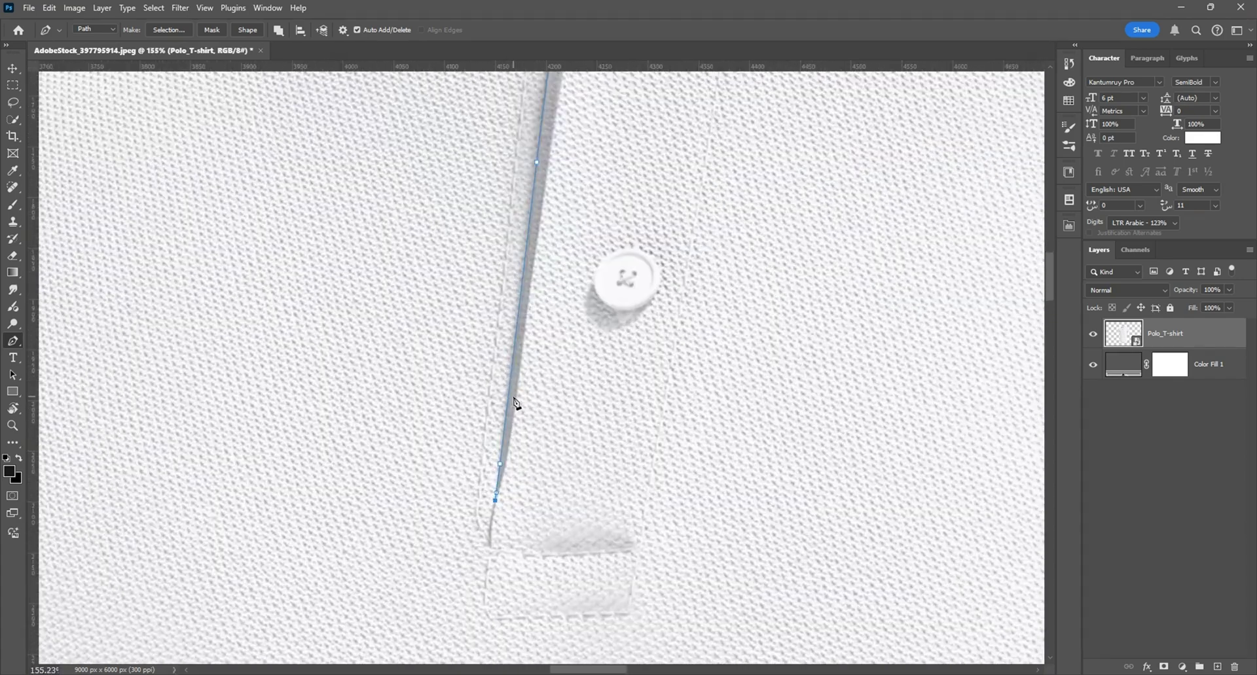
# Step: Turn the path back up and trace the right edge of the placket opening past the buttons
pyautogui.click(516, 396)
pyautogui.scroll(-3, 532, 319)
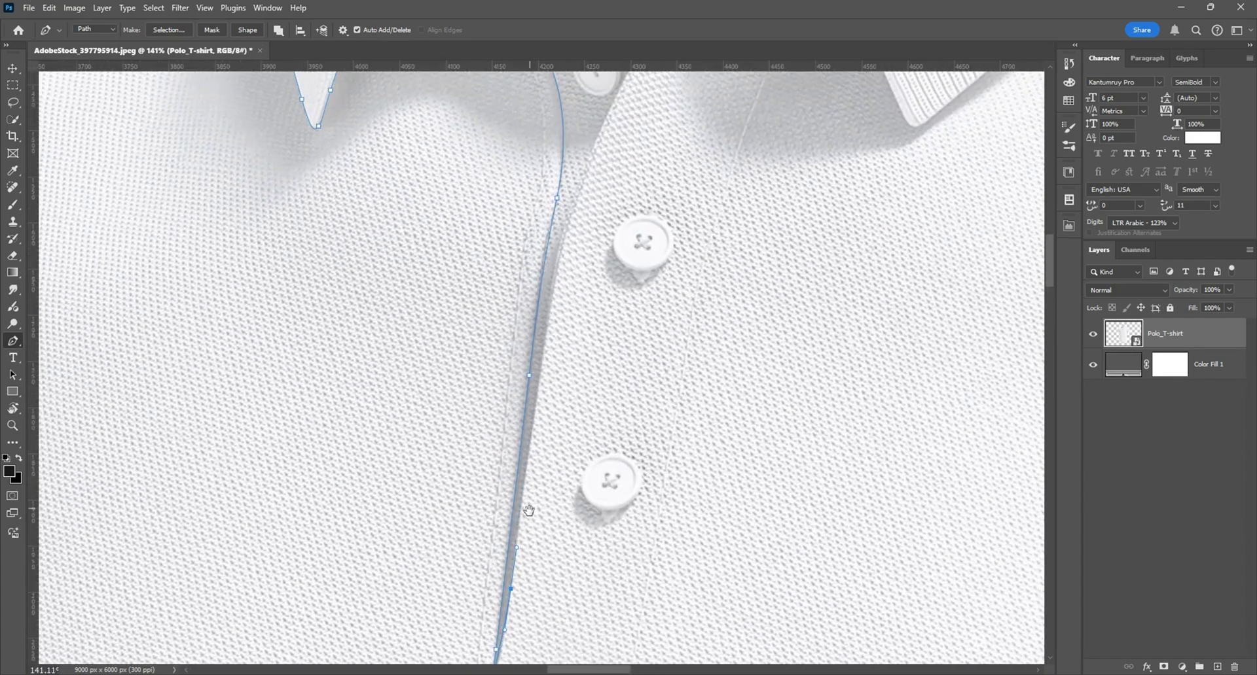
pyautogui.scroll(3, 538, 359)
pyautogui.moveTo(542, 351); pyautogui.dragTo(551, 295)
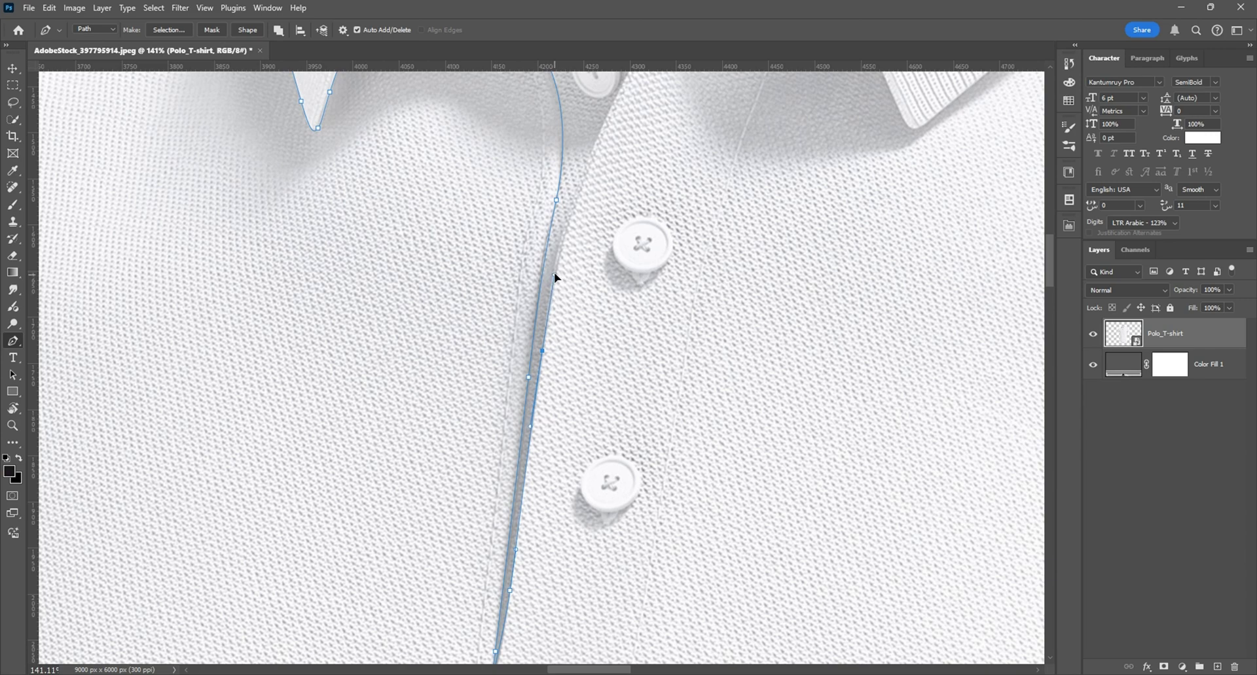
pyautogui.scroll(-4, 549, 359)
pyautogui.scroll(5, 548, 360)
pyautogui.moveTo(543, 352); pyautogui.dragTo(567, 289)
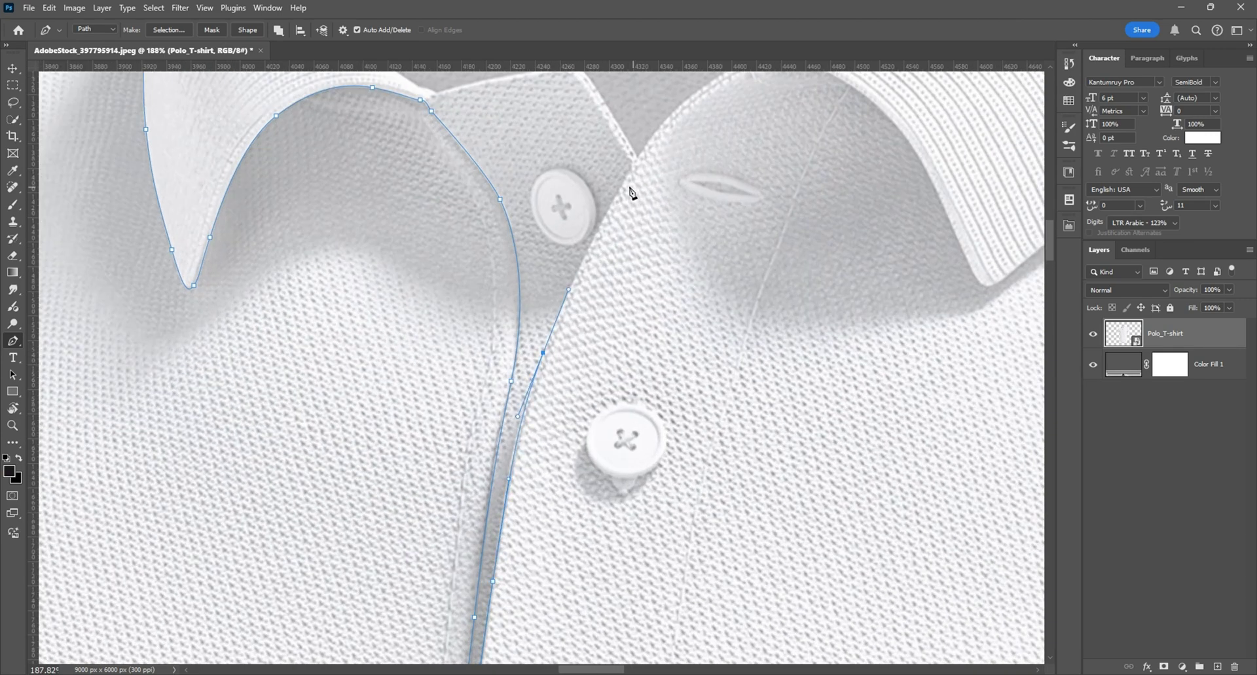
# Step: Trace the overlapping front edge up around its top corner and onto the inner edge of the right collar flap
pyautogui.moveTo(628, 172); pyautogui.dragTo(647, 136)
pyautogui.scroll(2, 540, 335)
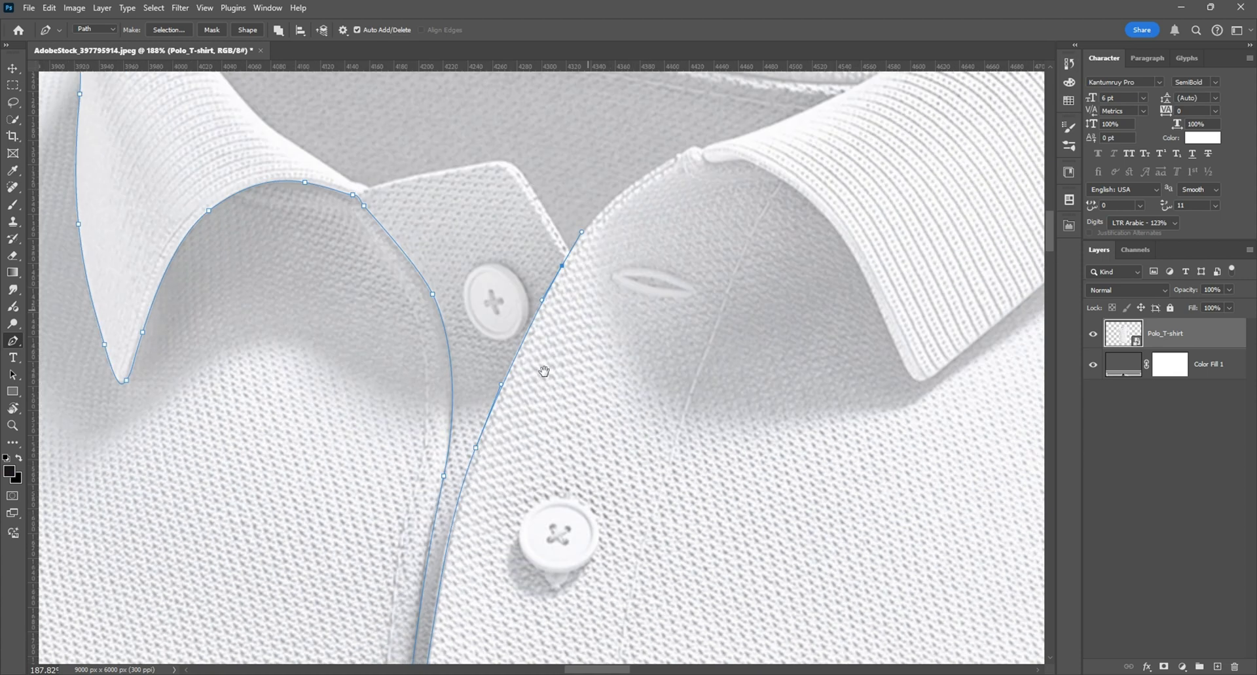
pyautogui.scroll(2, 541, 335)
pyautogui.moveTo(585, 286); pyautogui.dragTo(776, 308)
pyautogui.scroll(2, 641, 263)
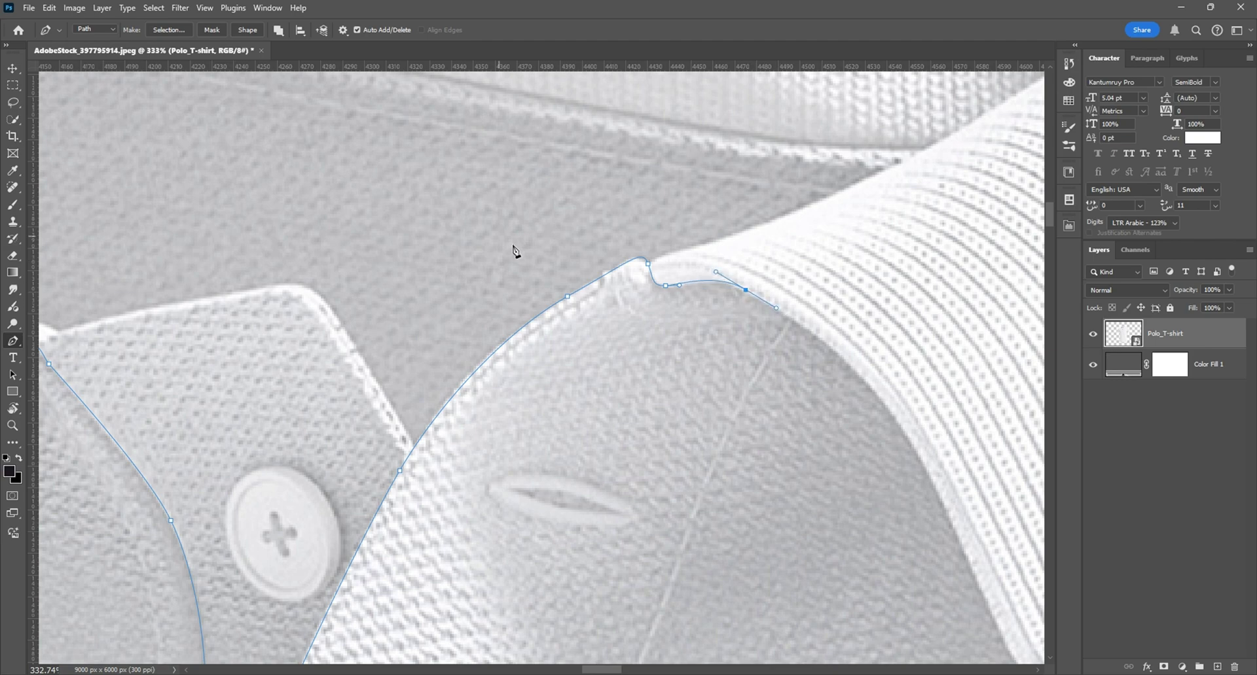
pyautogui.moveTo(790, 471); pyautogui.dragTo(565, 413)
pyautogui.moveTo(657, 342); pyautogui.dragTo(694, 396)
pyautogui.moveTo(740, 502); pyautogui.dragTo(762, 558)
pyautogui.moveTo(774, 610); pyautogui.dragTo(620, 438)
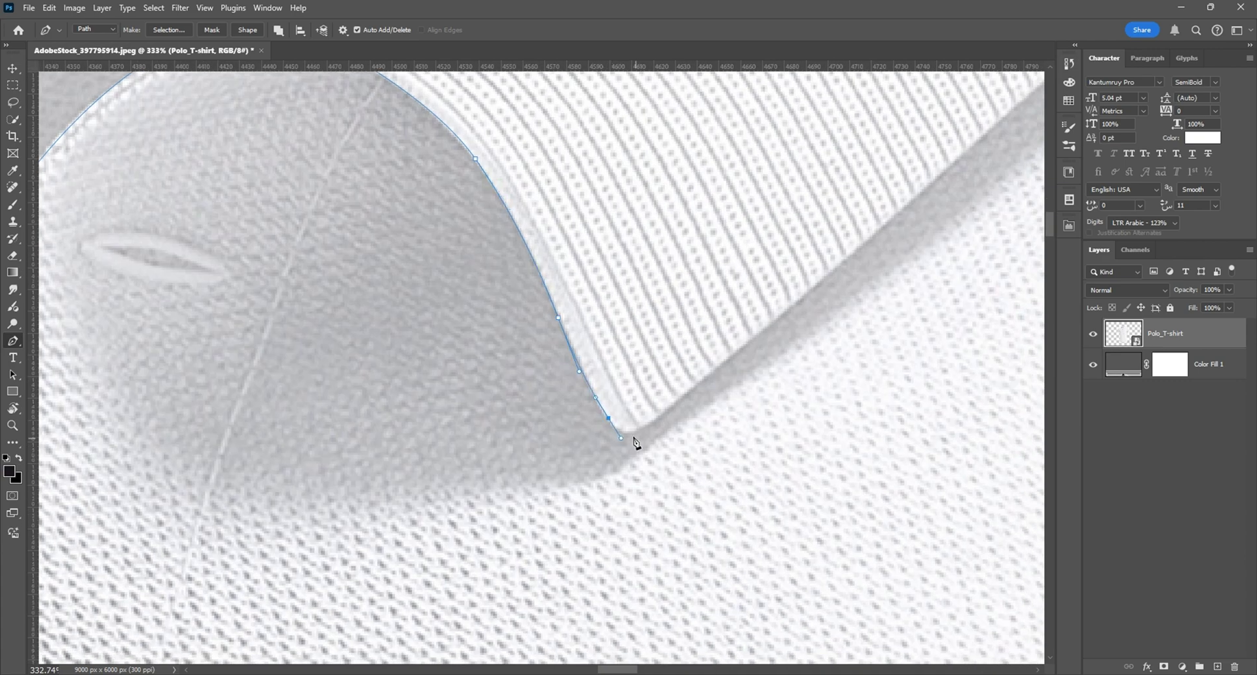
pyautogui.scroll(3, 607, 365)
pyautogui.hotkey('ctrl', 'z')
pyautogui.hotkey('ctrl', 'z')
# Step: Trace the rest of the right collar flap's inner edge down to its rounded tip
pyautogui.moveTo(507, 228); pyautogui.dragTo(524, 269)
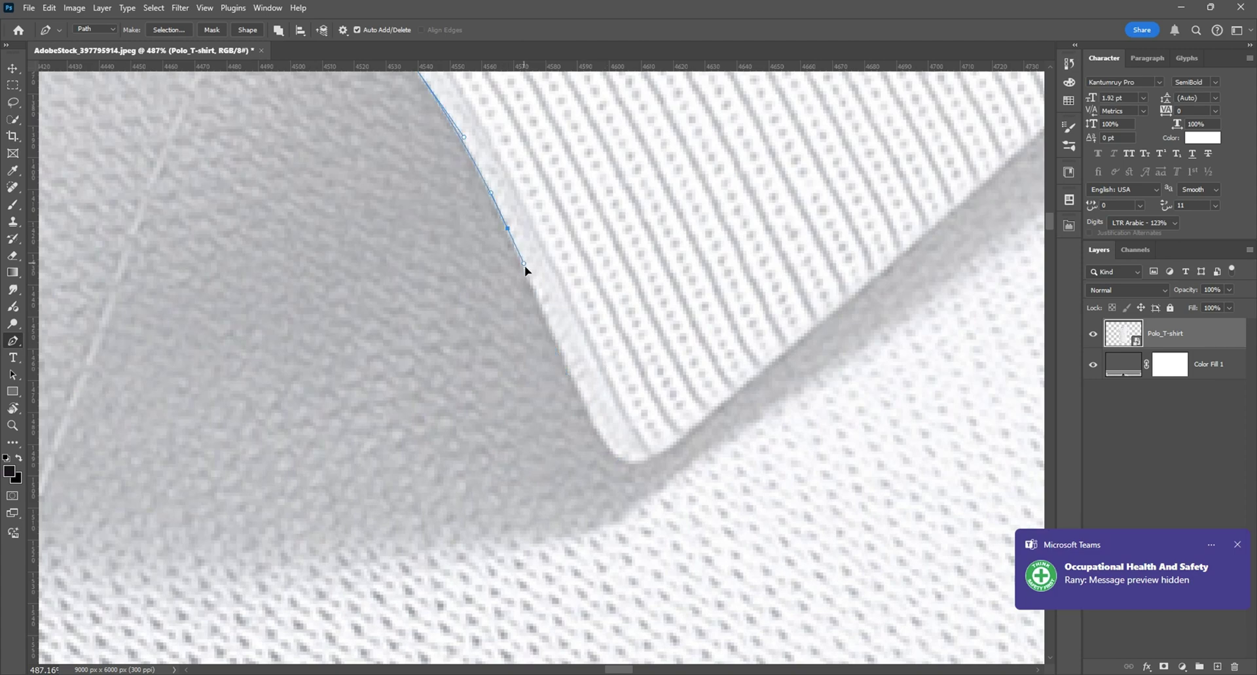
pyautogui.moveTo(574, 380); pyautogui.dragTo(578, 395)
pyautogui.moveTo(625, 460); pyautogui.dragTo(645, 464)
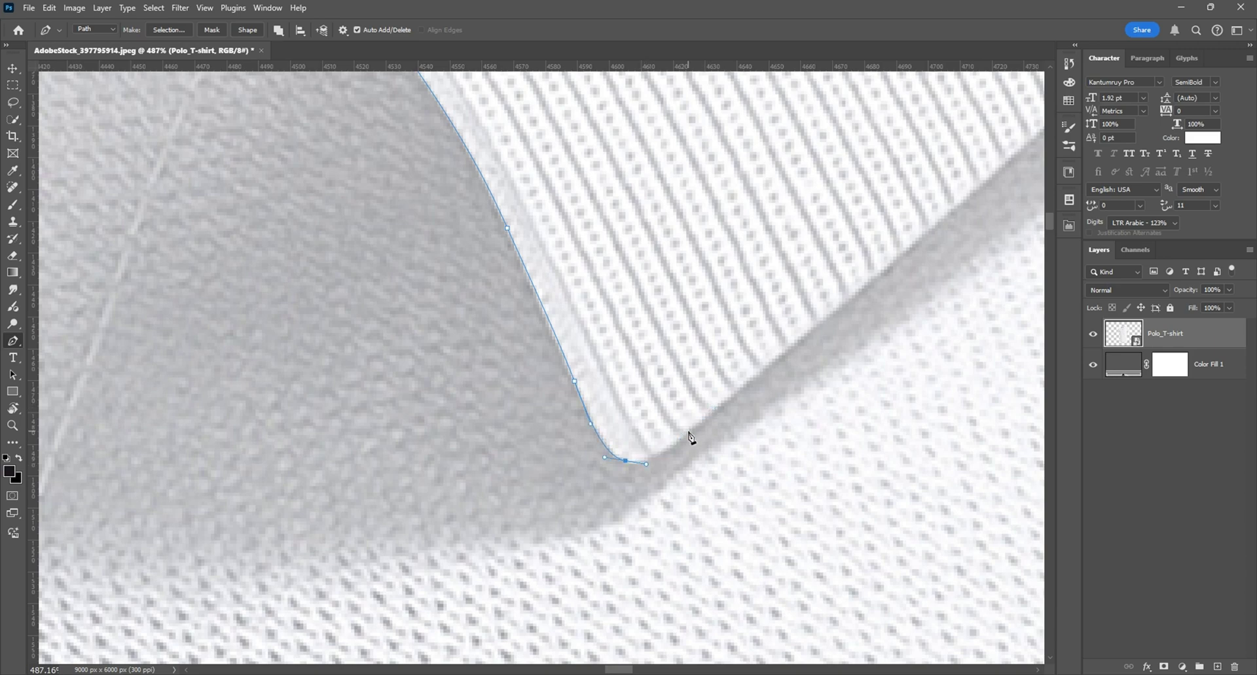
pyautogui.moveTo(688, 432); pyautogui.dragTo(713, 407)
pyautogui.scroll(-3, 445, 532)
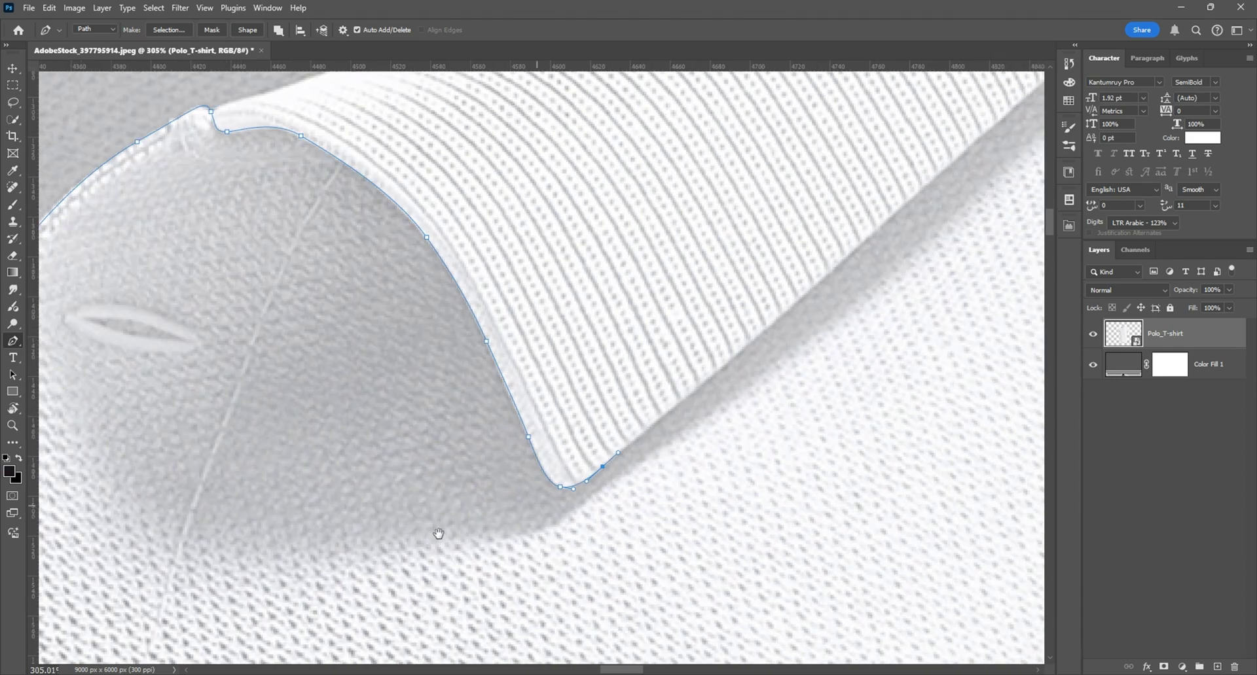
pyautogui.moveTo(438, 534); pyautogui.dragTo(174, 612)
pyautogui.moveTo(691, 238); pyautogui.dragTo(750, 181)
pyautogui.moveTo(678, 383); pyautogui.dragTo(497, 561)
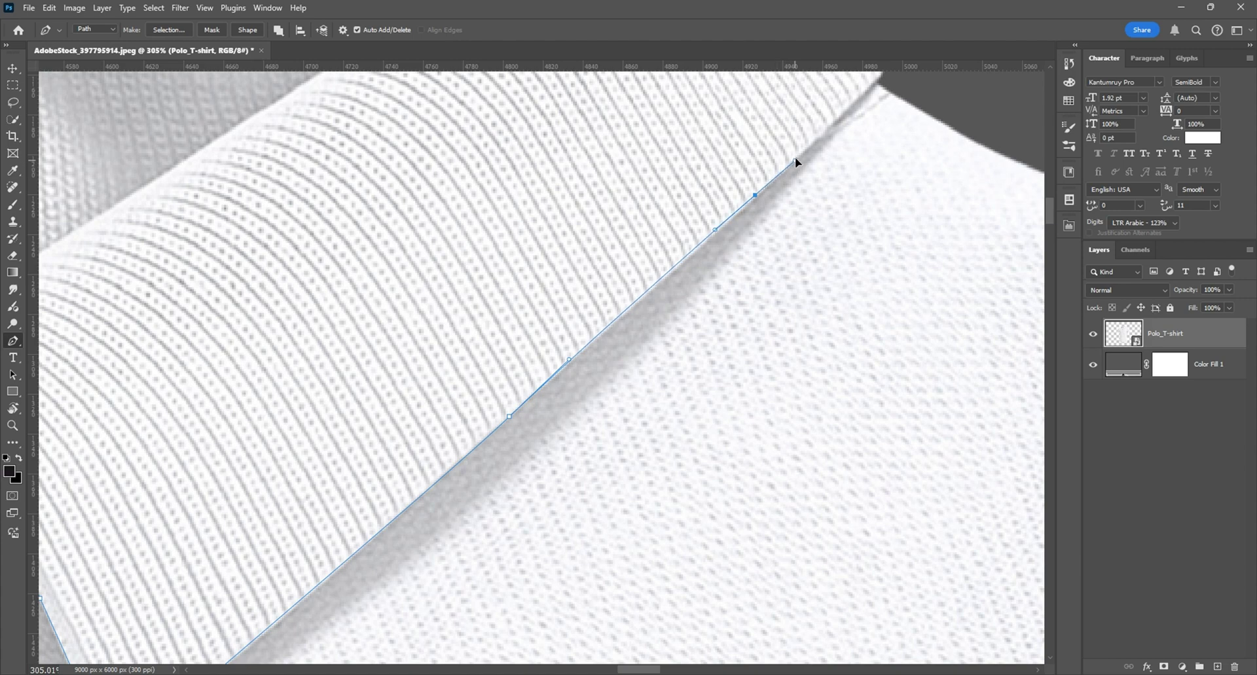
pyautogui.hotkey('ctrl', 'z')
pyautogui.moveTo(714, 244); pyautogui.dragTo(763, 188)
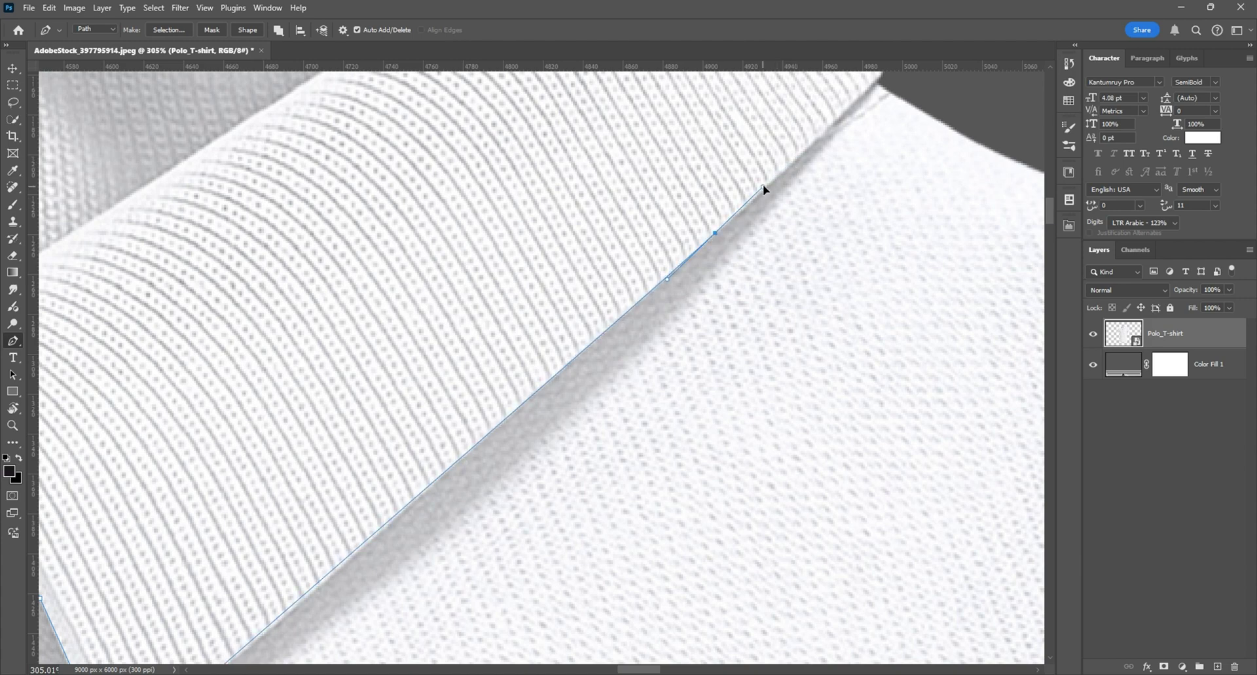
pyautogui.moveTo(780, 269); pyautogui.dragTo(583, 496)
pyautogui.scroll(-9, 834, 180)
pyautogui.hotkey('ctrl', 'z')
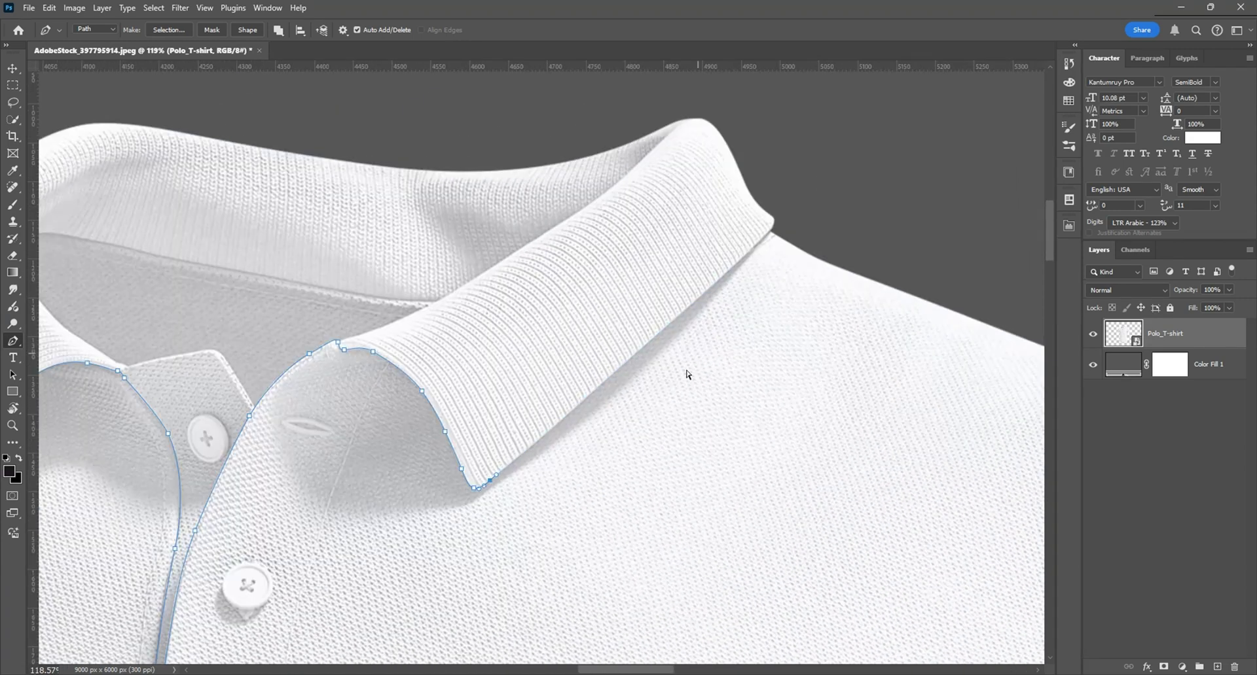
# Step: Trace the long outer edge of the right collar flap from its tip up to about halfway along
pyautogui.scroll(8, 532, 445)
pyautogui.scroll(2, 539, 445)
pyautogui.moveTo(542, 422); pyautogui.dragTo(586, 385)
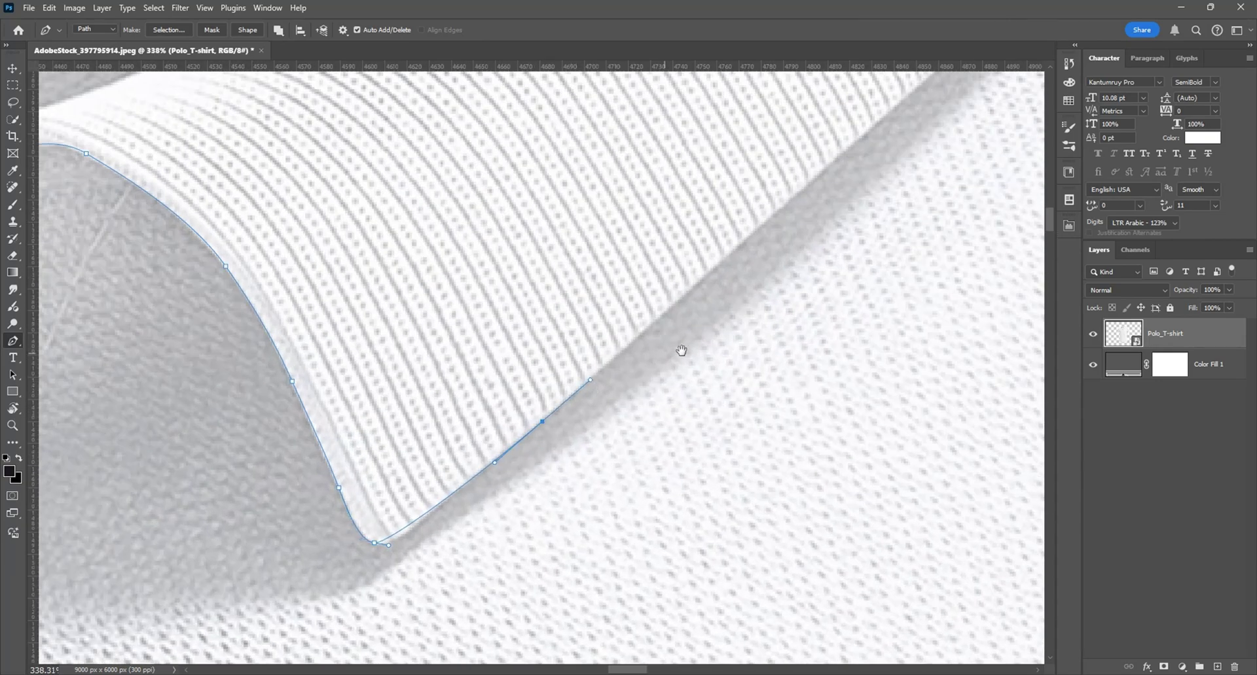
pyautogui.moveTo(679, 350); pyautogui.dragTo(583, 480)
pyautogui.click(710, 308)
pyautogui.moveTo(710, 308); pyautogui.dragTo(757, 270)
pyautogui.moveTo(682, 412); pyautogui.dragTo(436, 655)
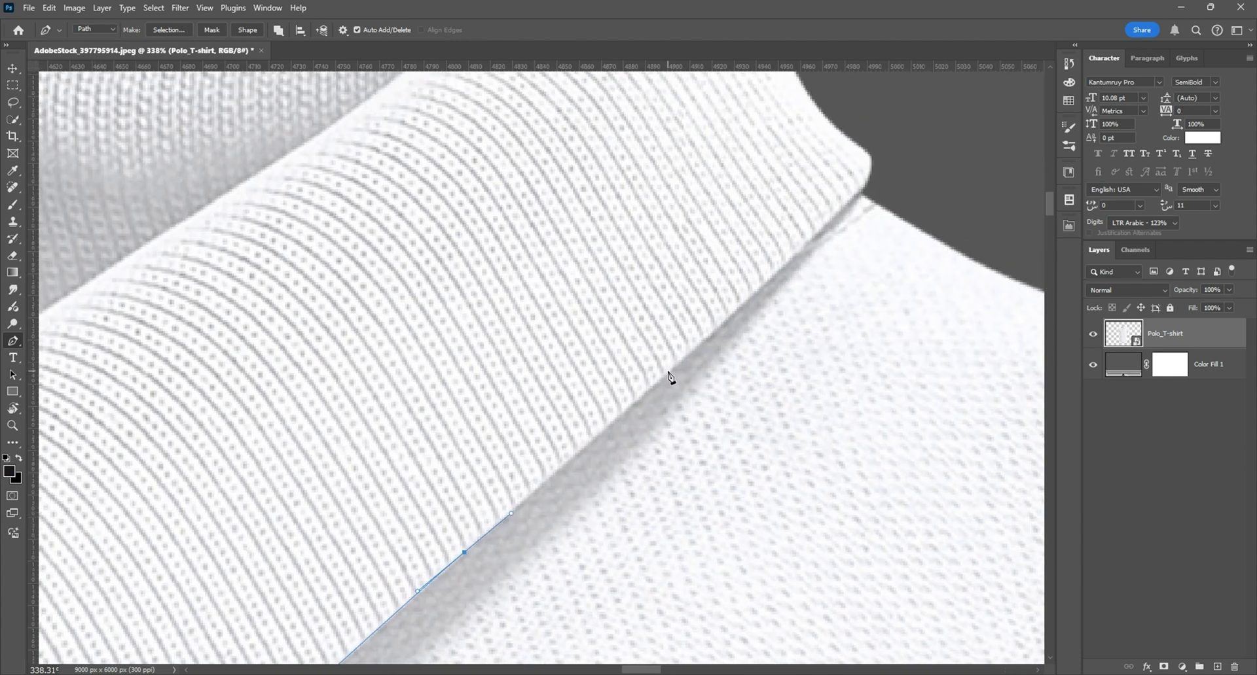
# Step: Continue the path along the upper part of the right collar flap's outer edge towards the shoulder
pyautogui.moveTo(670, 374); pyautogui.dragTo(701, 344)
pyautogui.click(758, 292)
pyautogui.moveTo(776, 271); pyautogui.dragTo(783, 267)
pyautogui.moveTo(832, 216); pyautogui.dragTo(863, 191)
pyautogui.hotkey('ctrl', 'z')
# Step: Run the path from the collar loosely outside the right shoulder towards the top of the right sleeve seam
pyautogui.scroll(-5, 596, 133)
pyautogui.scroll(-5, 594, 128)
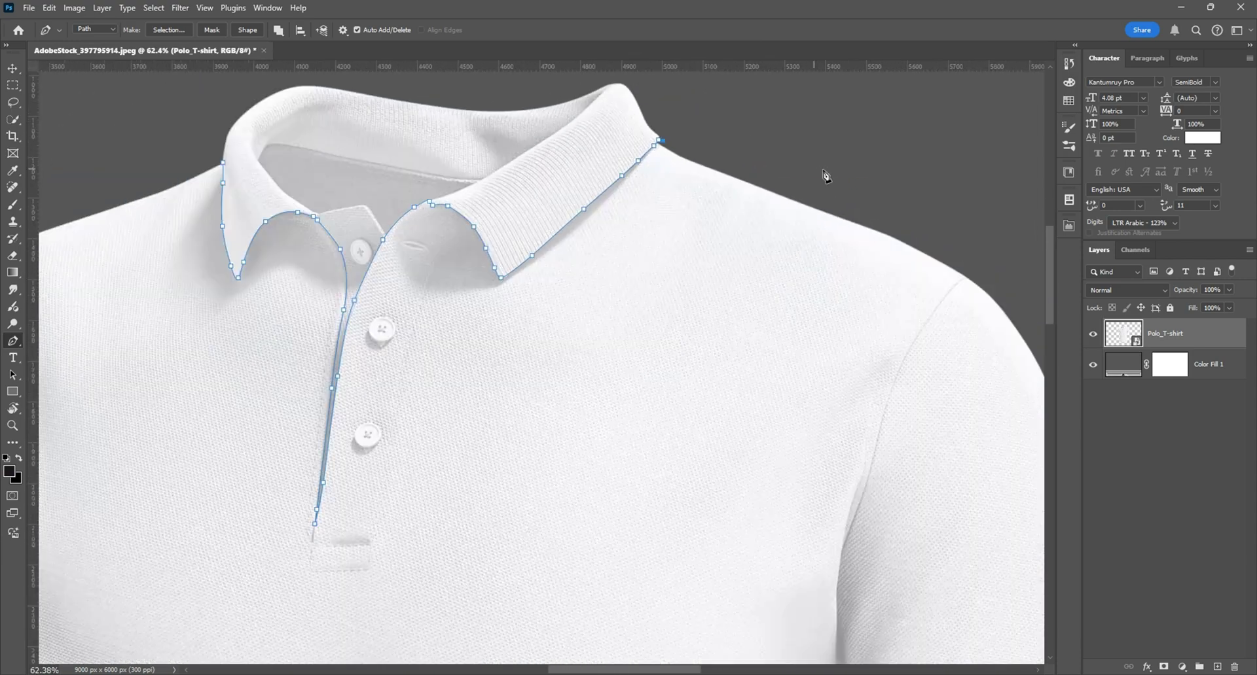
pyautogui.click(827, 168)
pyautogui.click(939, 219)
pyautogui.click(971, 245)
pyautogui.scroll(-4, 736, 159)
pyautogui.scroll(4, 787, 177)
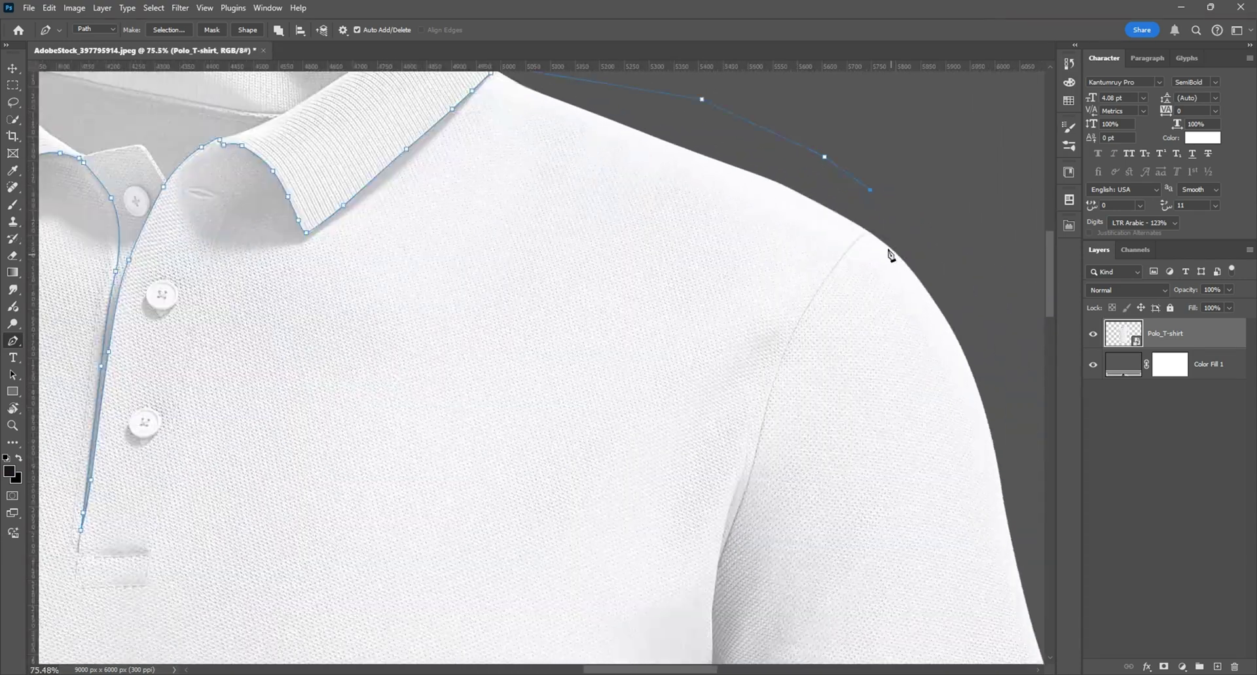
pyautogui.scroll(-1, 849, 185)
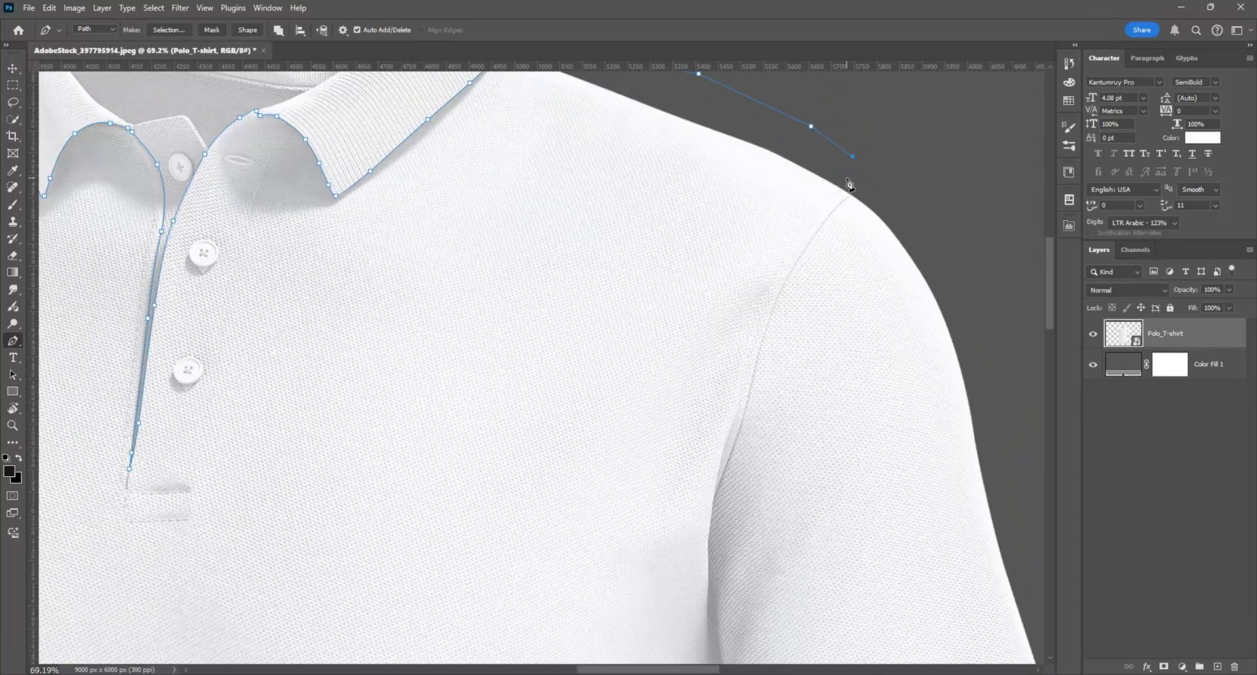
# Step: Bring the path onto the shoulder edge at the right sleeve seam and trace the seam's upper half downward
pyautogui.scroll(5, 851, 186)
pyautogui.click(863, 206)
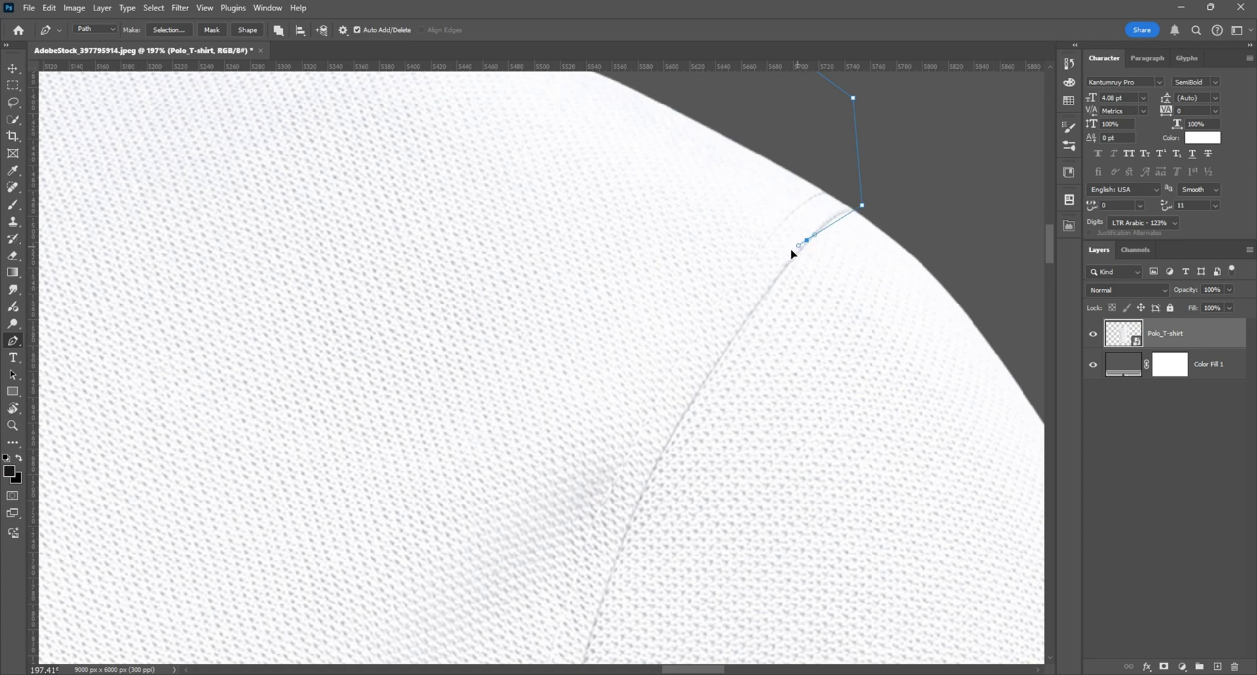
pyautogui.moveTo(797, 254); pyautogui.dragTo(766, 292)
pyautogui.scroll(-3, 759, 180)
pyautogui.moveTo(724, 345); pyautogui.dragTo(733, 223)
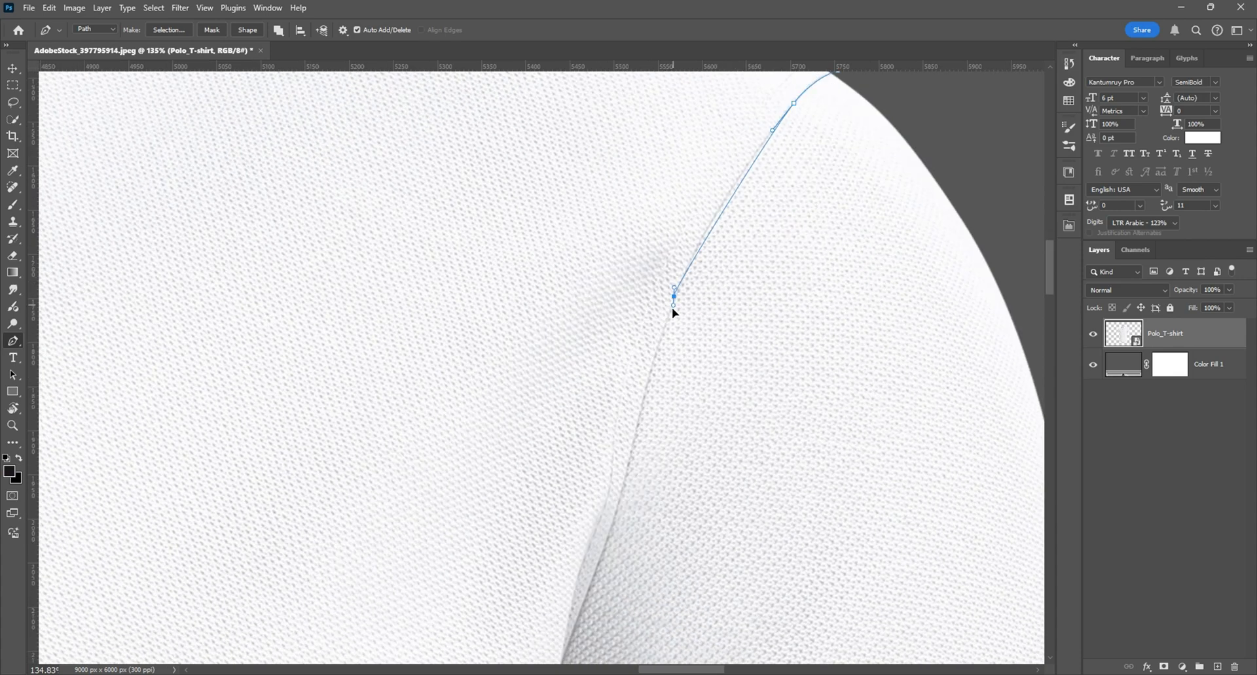
pyautogui.moveTo(673, 305); pyautogui.dragTo(638, 402)
# Step: Trace the middle of the right sleeve seam down past the fold at the armhole
pyautogui.scroll(-3, 646, 315)
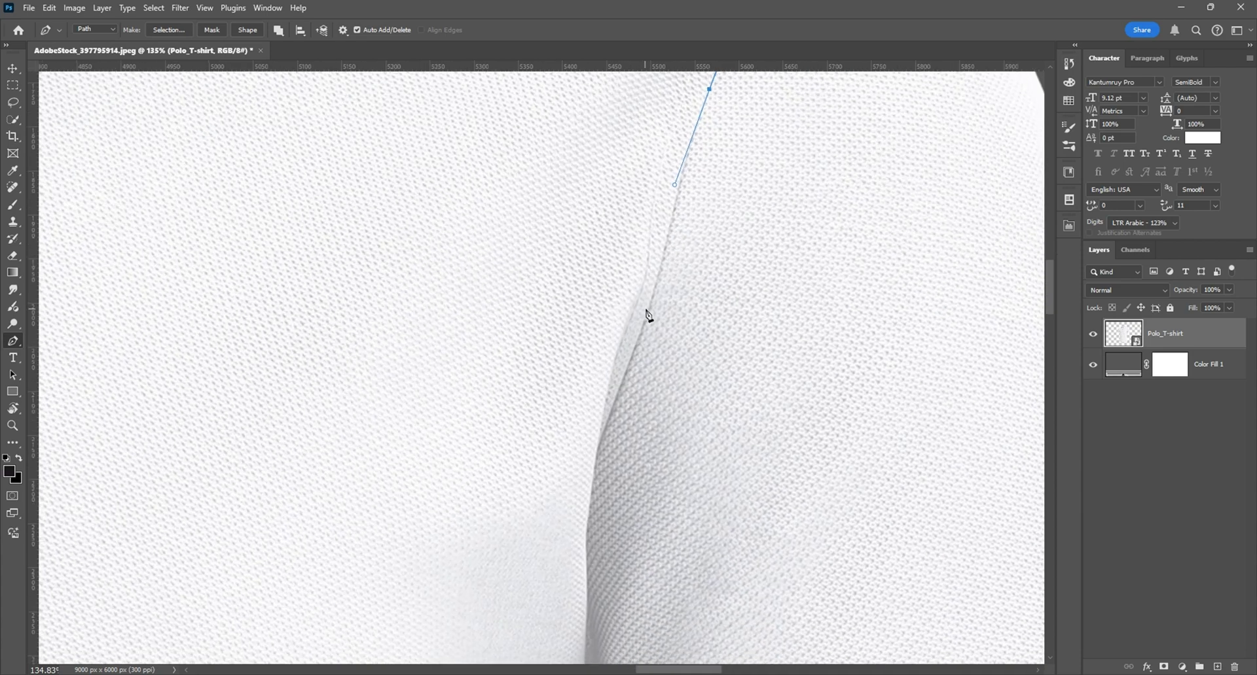
pyautogui.moveTo(655, 288); pyautogui.dragTo(641, 334)
pyautogui.moveTo(602, 438); pyautogui.dragTo(595, 457)
pyautogui.scroll(-3, 626, 457)
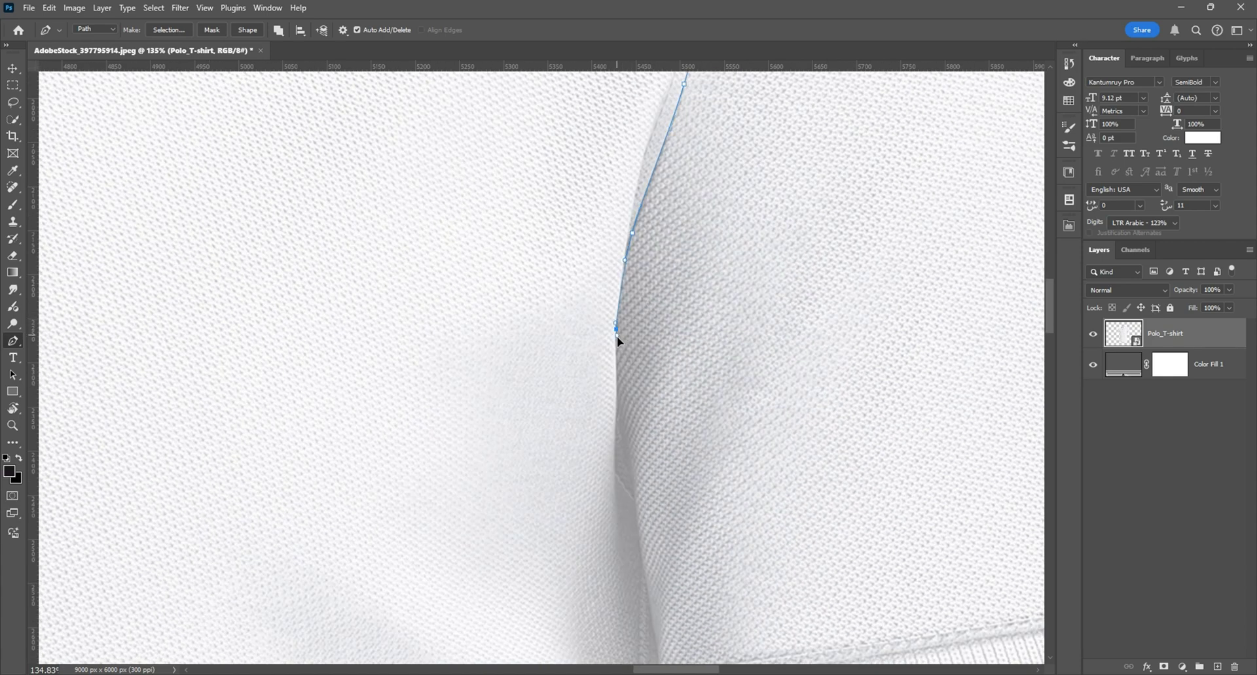
# Step: Trace the sleeve's inner edge down to the right cuff and around the cuff's lower inner corner
pyautogui.scroll(-2, 616, 363)
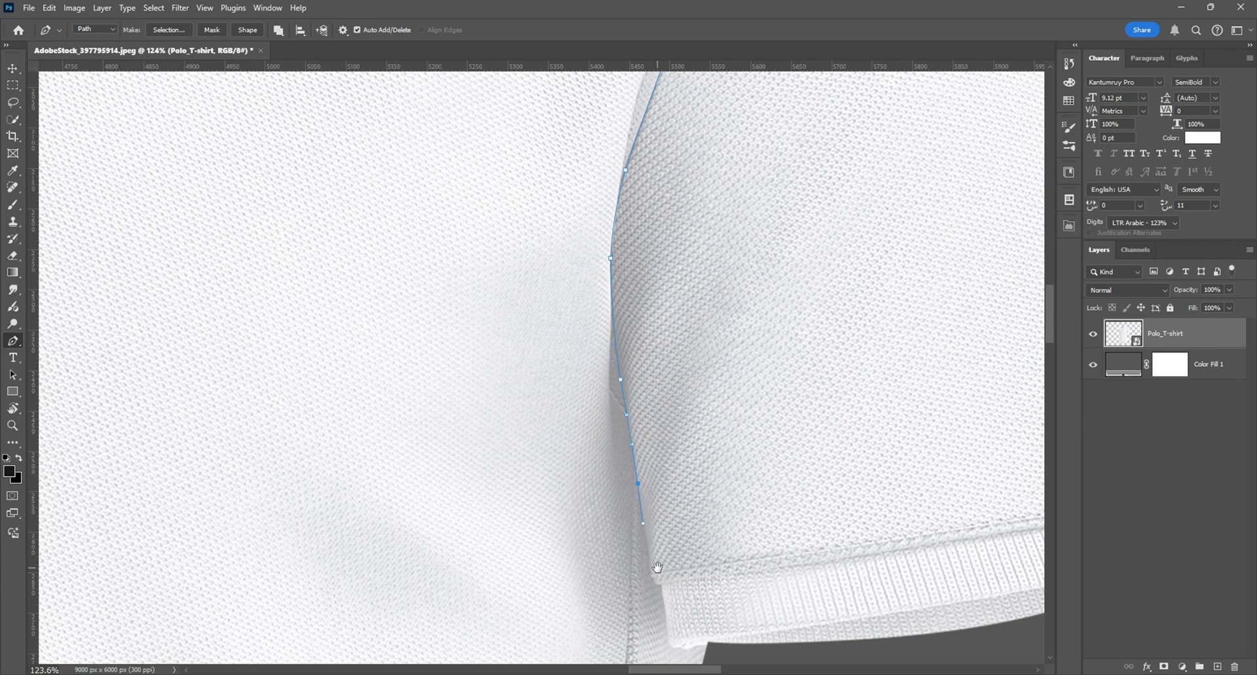
pyautogui.scroll(3, 654, 563)
pyautogui.scroll(2, 644, 427)
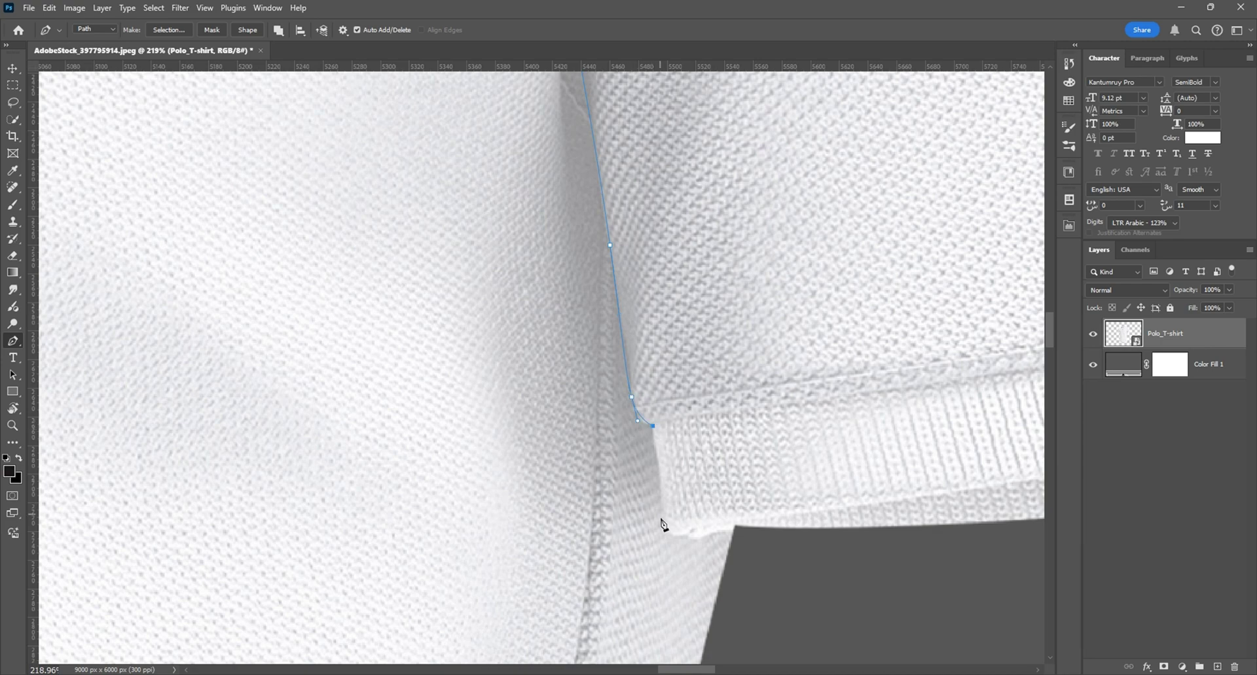
pyautogui.moveTo(665, 524); pyautogui.dragTo(704, 537)
pyautogui.click(739, 530)
# Step: Redo the last anchor points so the path follows the right cuff's lower edge to the body's side
pyautogui.scroll(-5, 691, 285)
pyautogui.scroll(4, 742, 465)
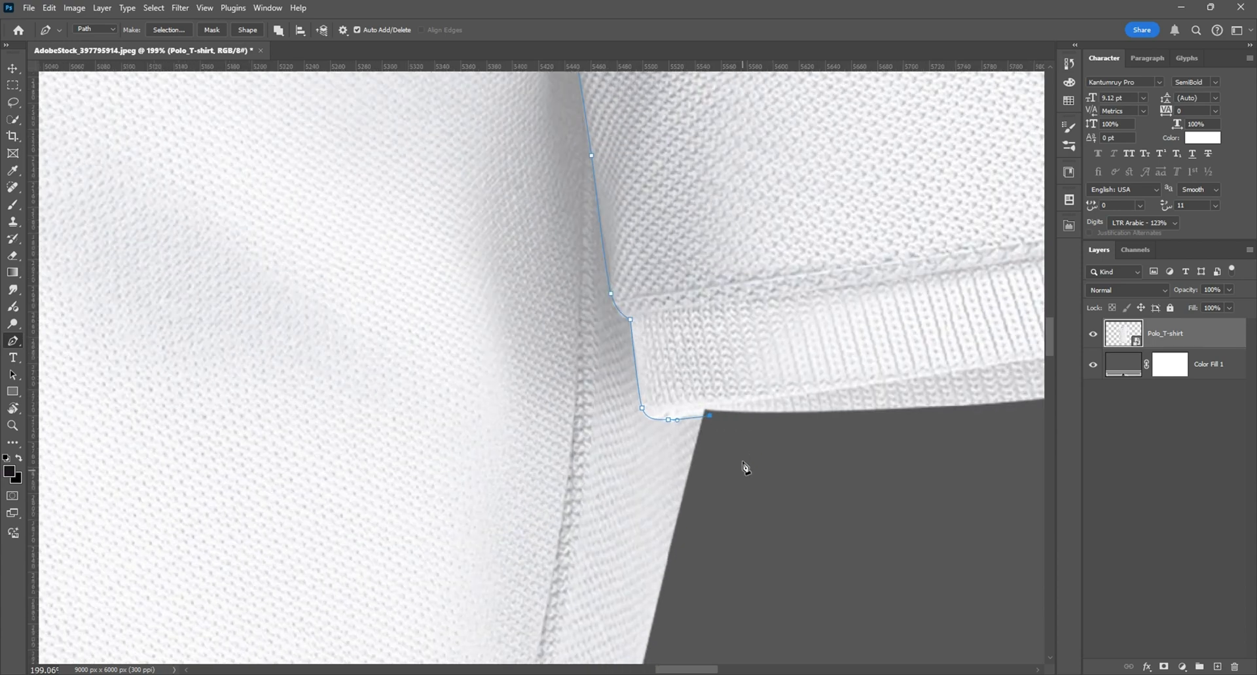
pyautogui.hotkey('ctrl', 'z')
pyautogui.scroll(4, 717, 427)
pyautogui.moveTo(698, 400); pyautogui.dragTo(708, 403)
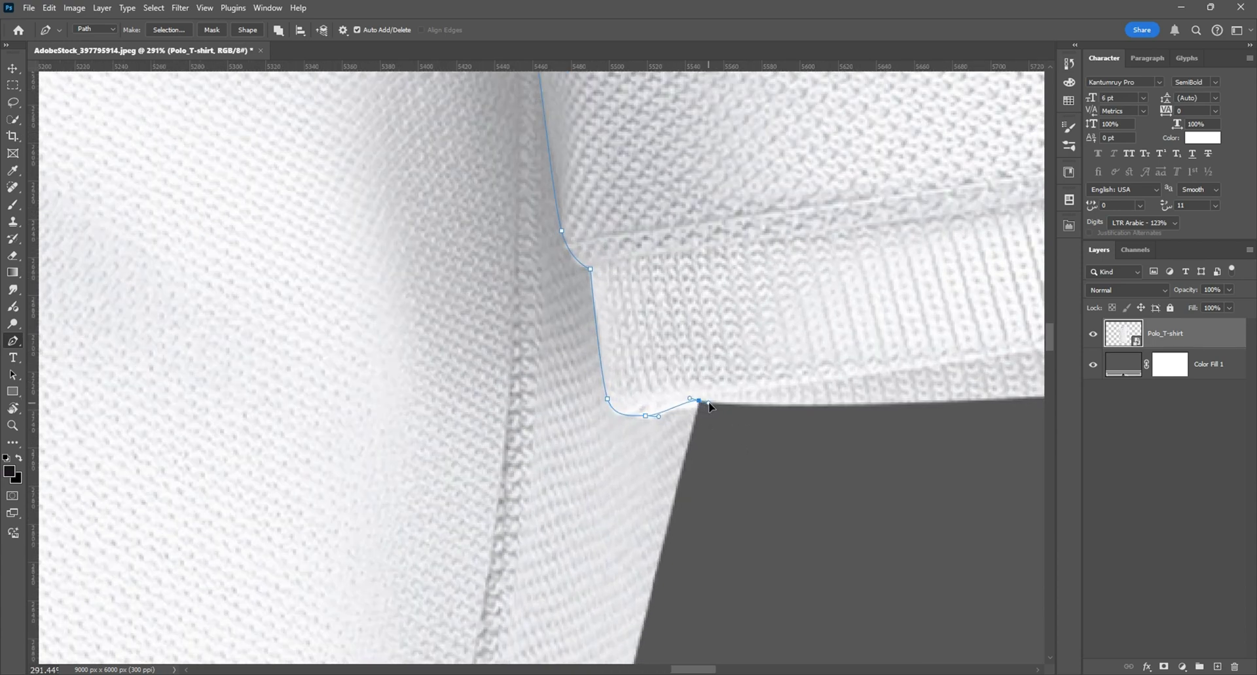
pyautogui.hotkey('ctrl', 'z')
pyautogui.hotkey('ctrl', 'z')
pyautogui.hotkey('ctrl', 'z')
pyautogui.moveTo(666, 406); pyautogui.dragTo(711, 410)
pyautogui.scroll(-5, 718, 303)
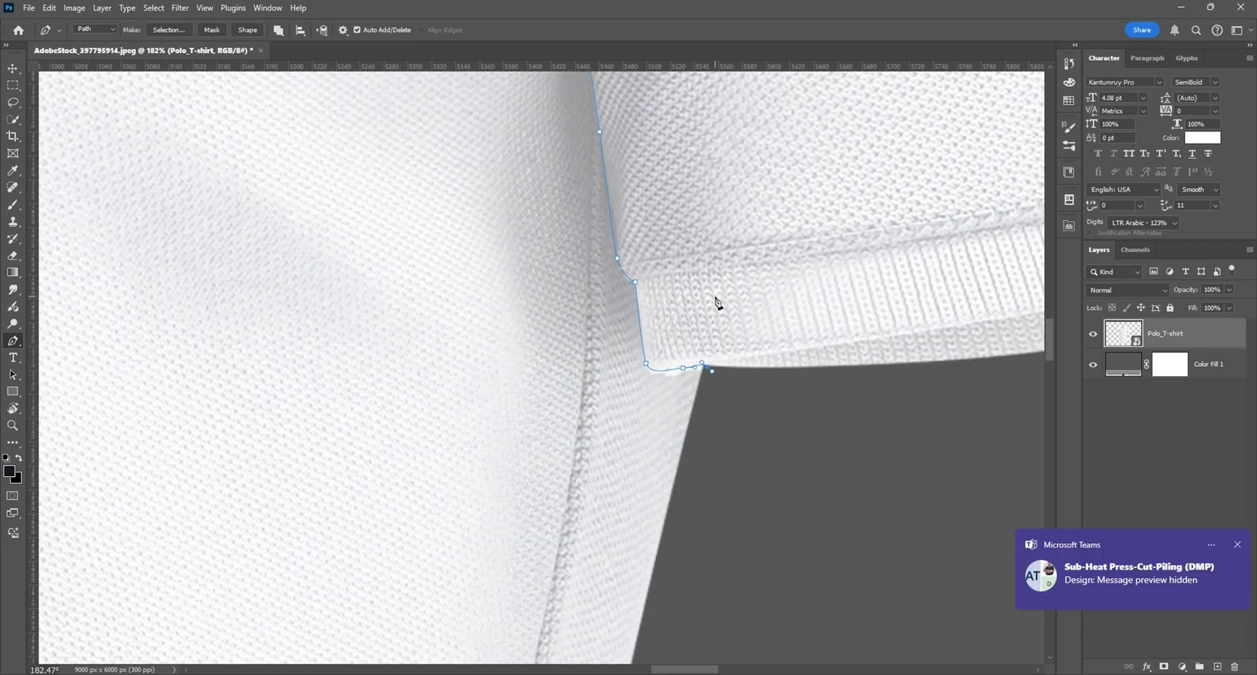
# Step: Carry the path loosely outside the shirt down the right side, below the hem and up the left side
pyautogui.click(741, 501)
pyautogui.scroll(-4, 743, 328)
pyautogui.scroll(-1, 745, 324)
pyautogui.click(749, 600)
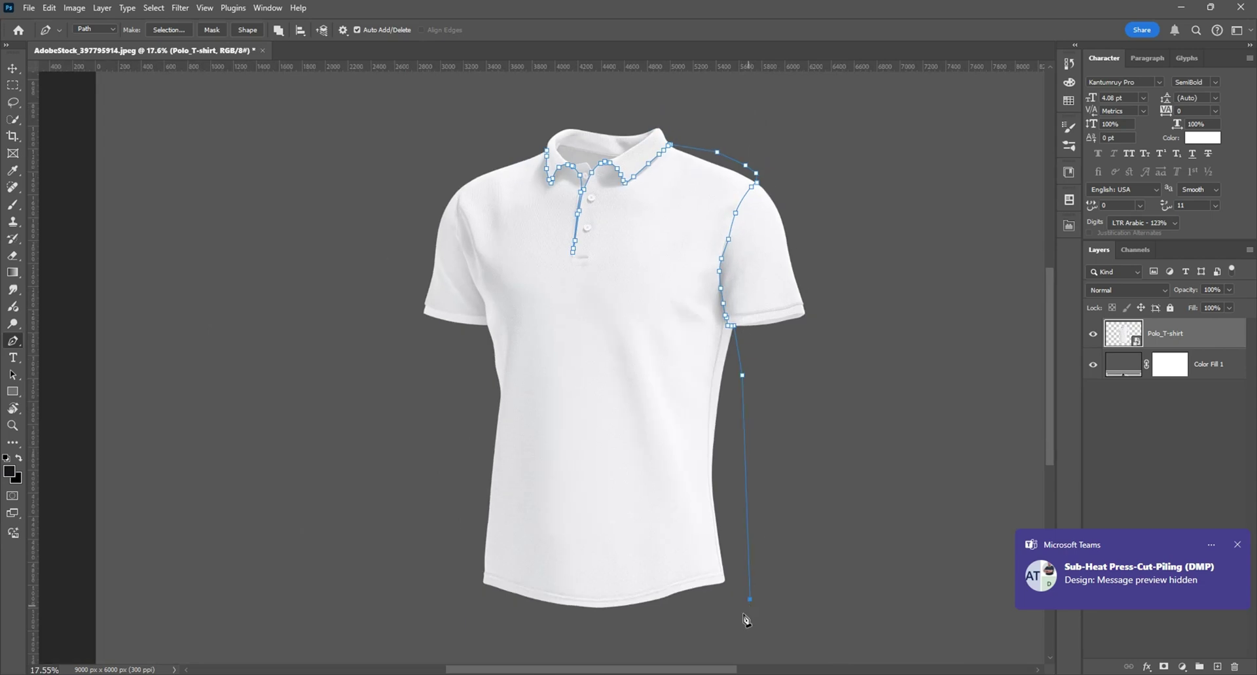
pyautogui.click(694, 628)
pyautogui.click(544, 620)
pyautogui.click(477, 607)
pyautogui.click(438, 559)
pyautogui.click(461, 448)
# Step: Bring the path to where the left cuff meets the body and trace up the cuff's inner edge
pyautogui.scroll(9, 487, 373)
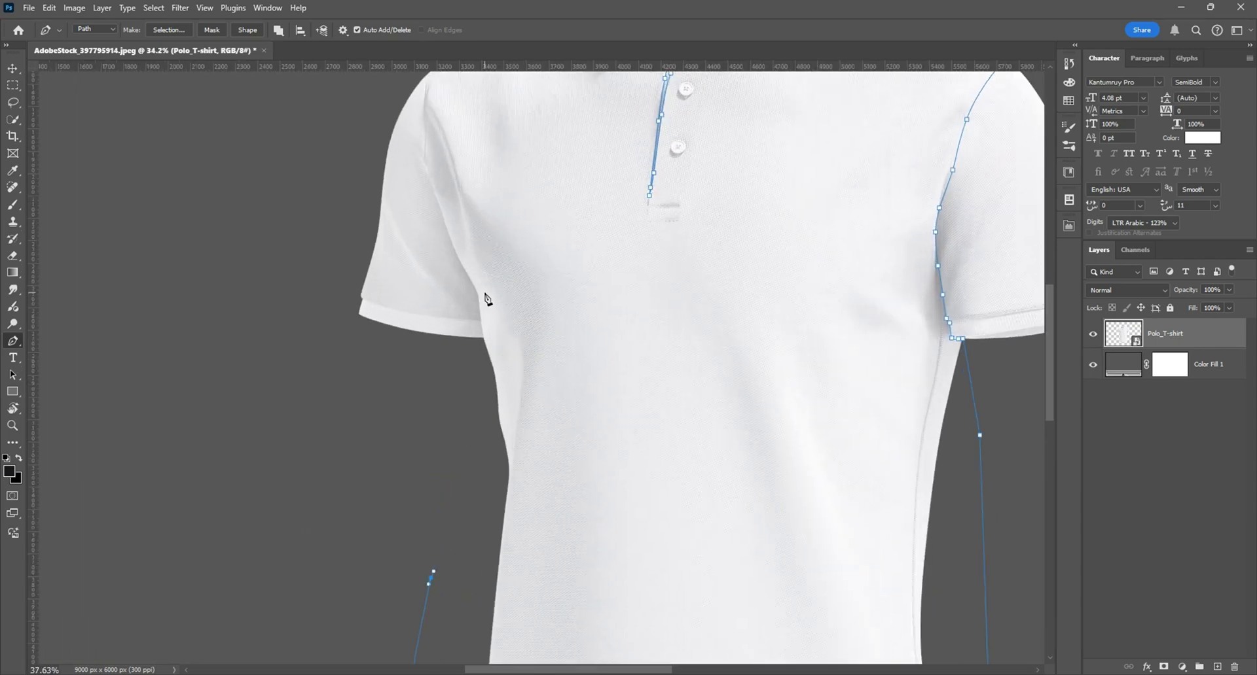
pyautogui.click(492, 428)
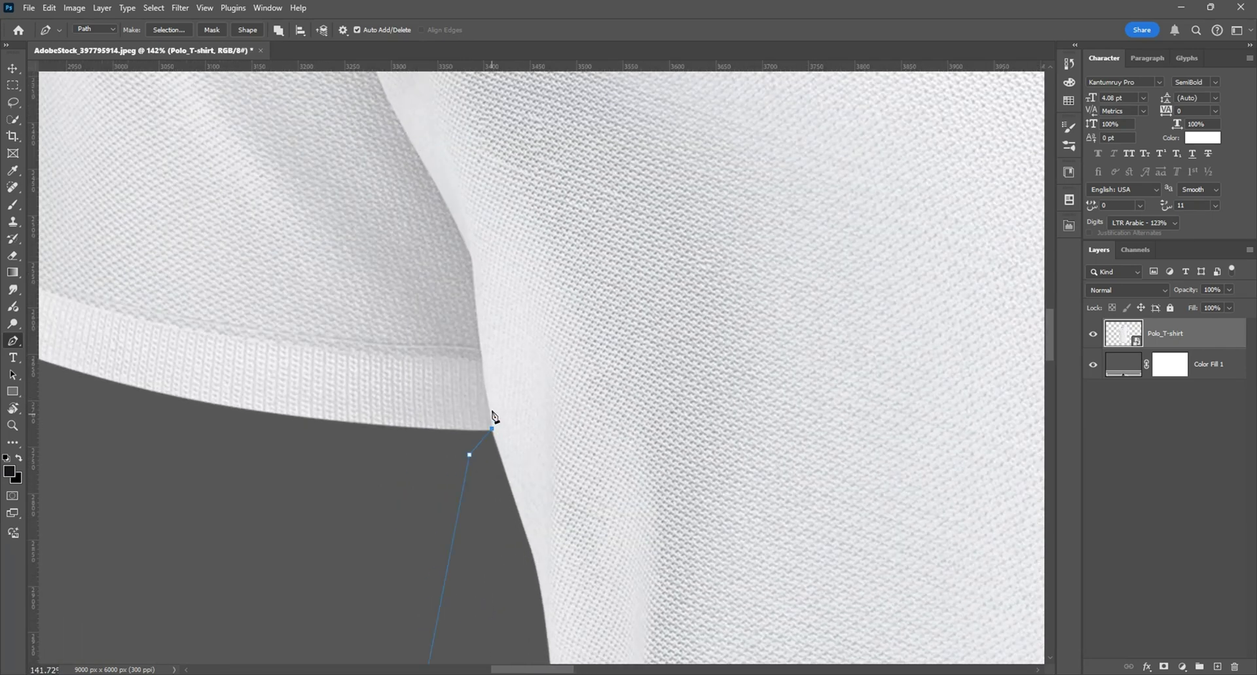
pyautogui.moveTo(482, 362); pyautogui.dragTo(476, 323)
pyautogui.moveTo(472, 258); pyautogui.dragTo(612, 532)
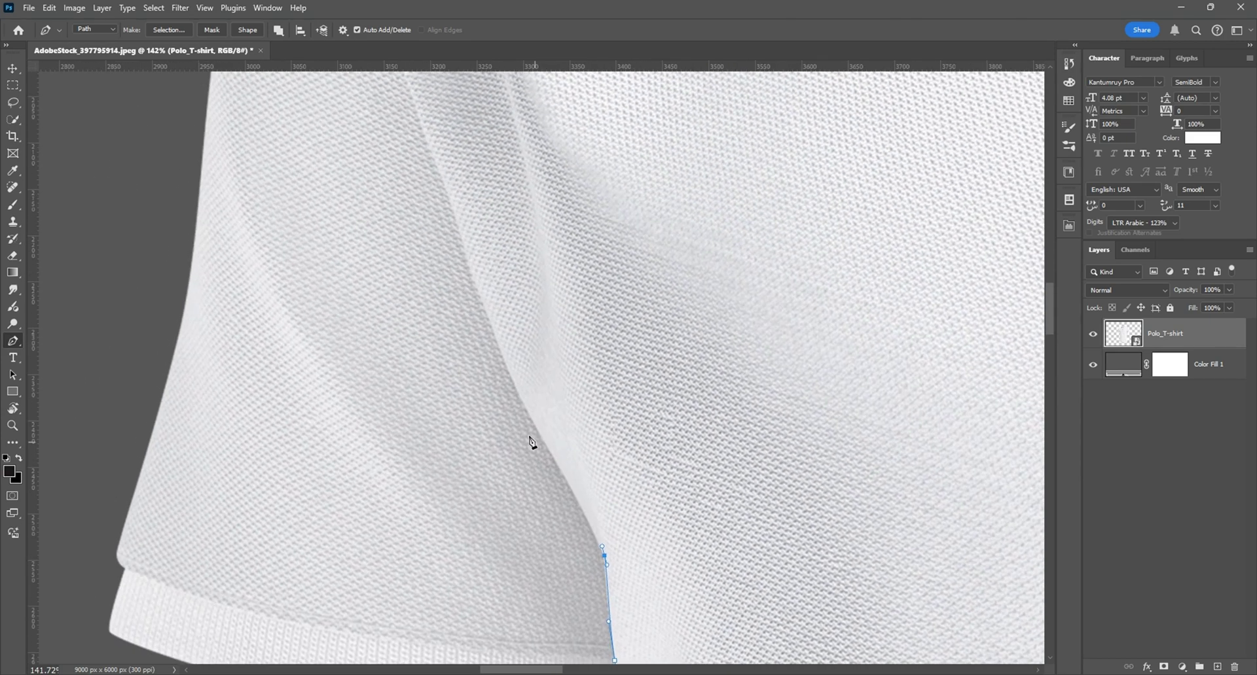
# Step: Trace the lower part of the left sleeve seam up to the fold, redoing the first misplaced curve
pyautogui.moveTo(537, 429); pyautogui.dragTo(508, 384)
pyautogui.hotkey('ctrl', 'z')
pyautogui.moveTo(463, 243); pyautogui.dragTo(532, 514)
pyautogui.moveTo(466, 421); pyautogui.dragTo(461, 407)
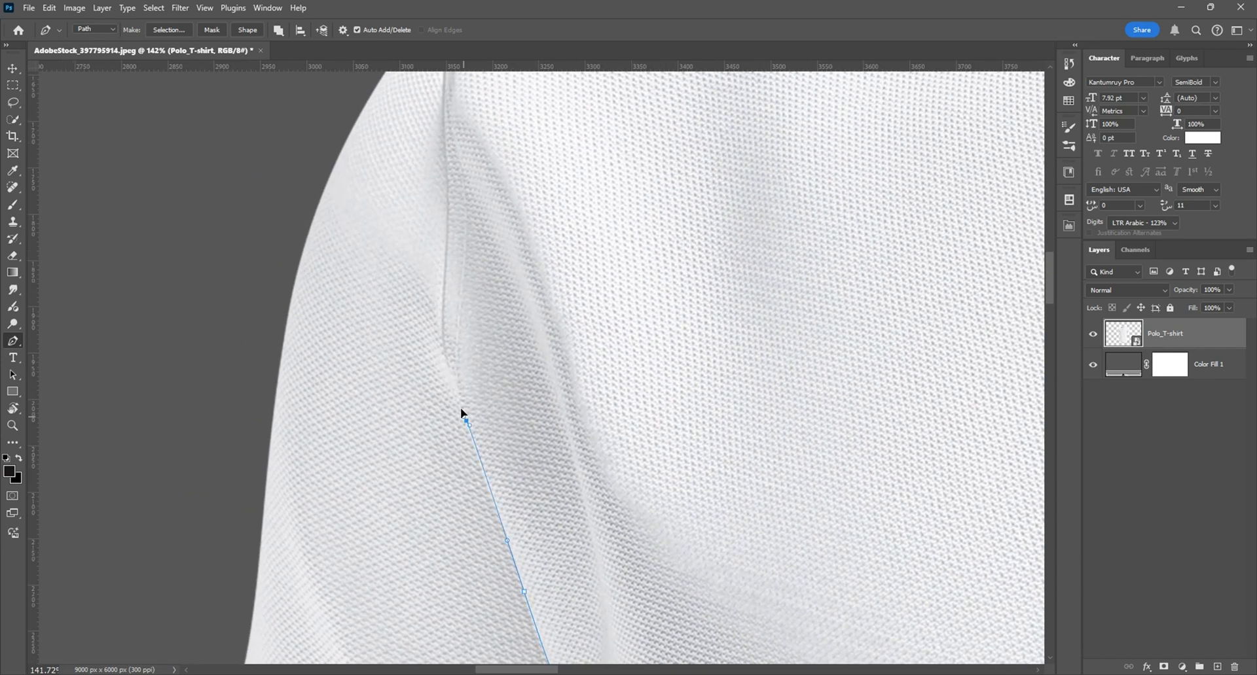
# Step: Trace the upper part of the left sleeve seam up to the shoulder's outer edge
pyautogui.moveTo(443, 301); pyautogui.dragTo(447, 264)
pyautogui.moveTo(468, 222); pyautogui.dragTo(515, 395)
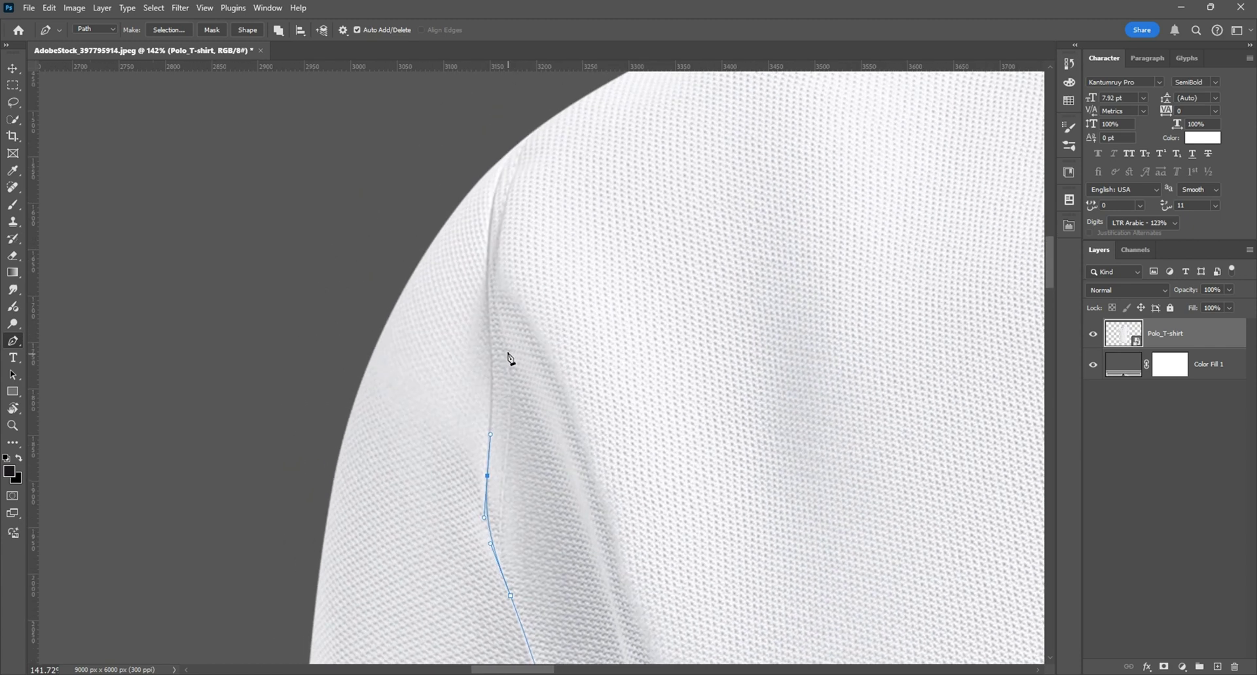
pyautogui.moveTo(484, 290); pyautogui.dragTo(485, 286)
pyautogui.moveTo(494, 200); pyautogui.dragTo(500, 165)
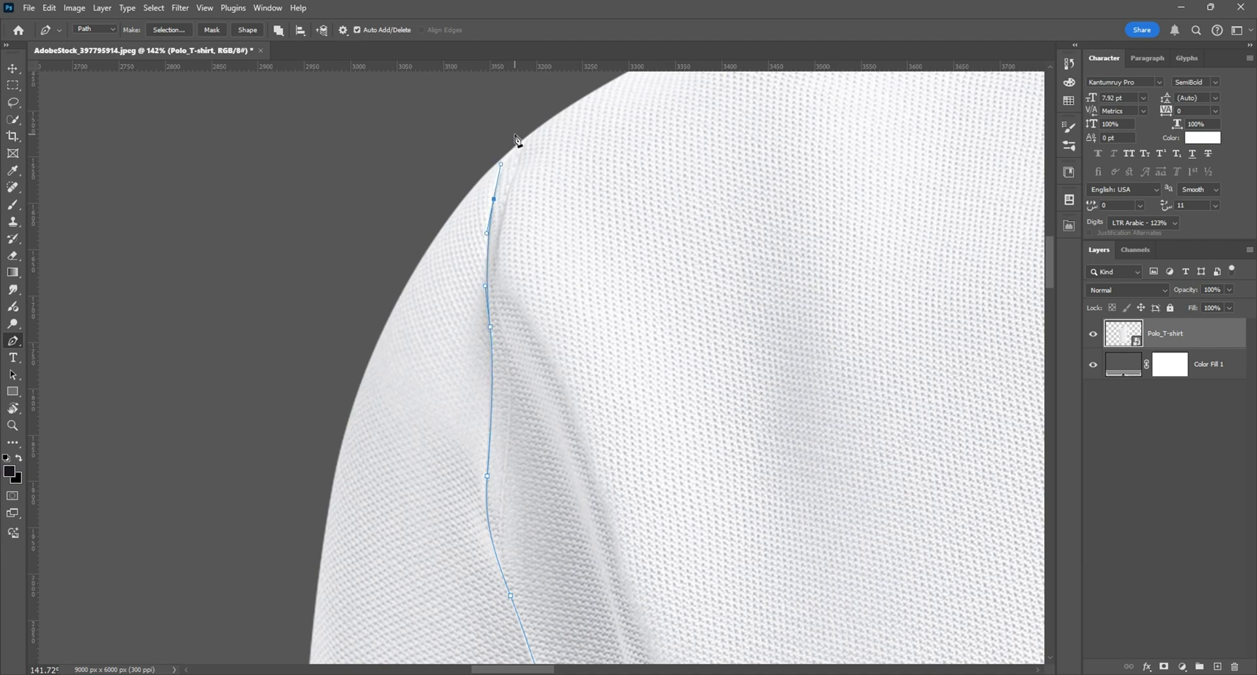
pyautogui.click(514, 135)
# Step: Carry the path outside the left shoulder and close it at the start point on the left collar
pyautogui.moveTo(591, 237); pyautogui.dragTo(407, 435)
pyautogui.scroll(-3, 377, 441)
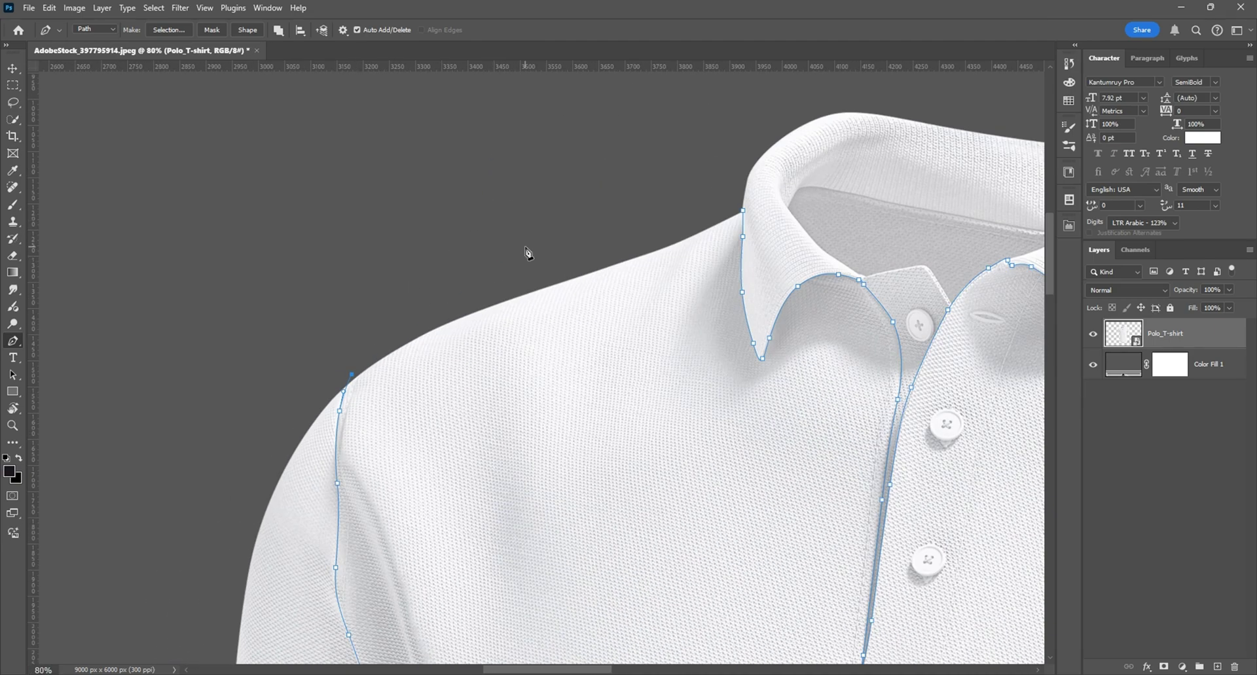
pyautogui.click(743, 216)
# Step: Convert the path into a new selection with 0 px feather and copy the selected shirt body to a new layer
pyautogui.scroll(-8, 490, 168)
pyautogui.click(169, 30)
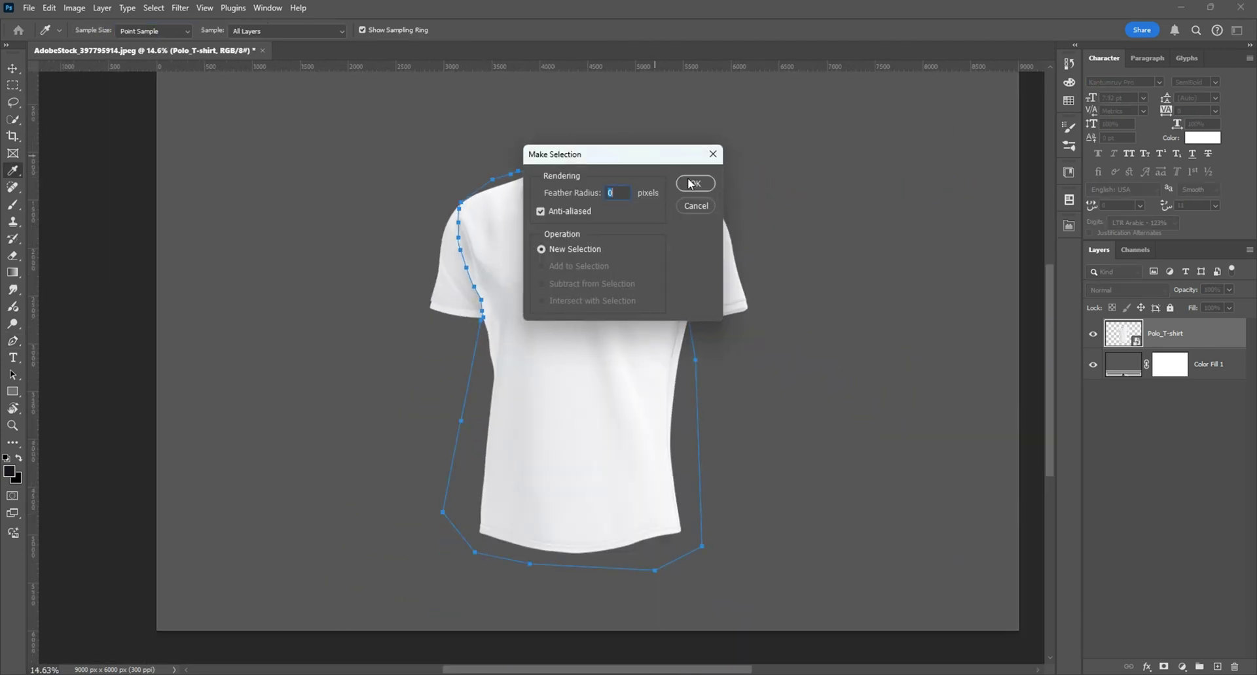
pyautogui.click(690, 185)
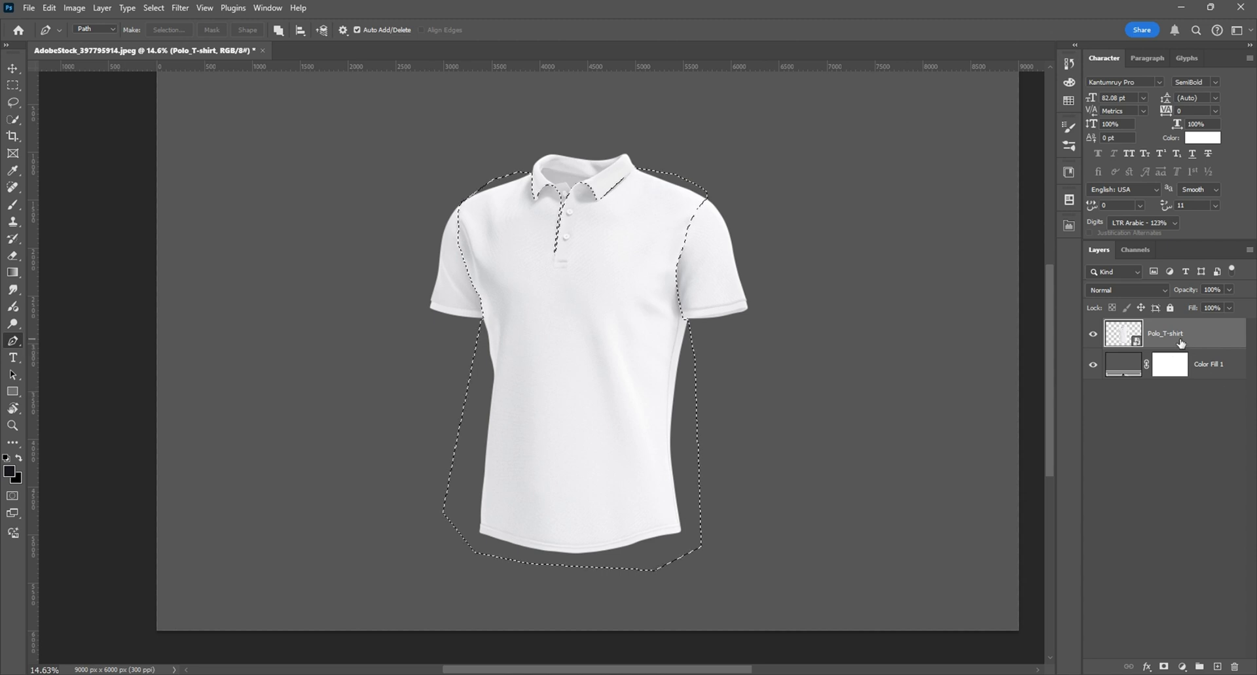
pyautogui.hotkey('ctrl', 'j')
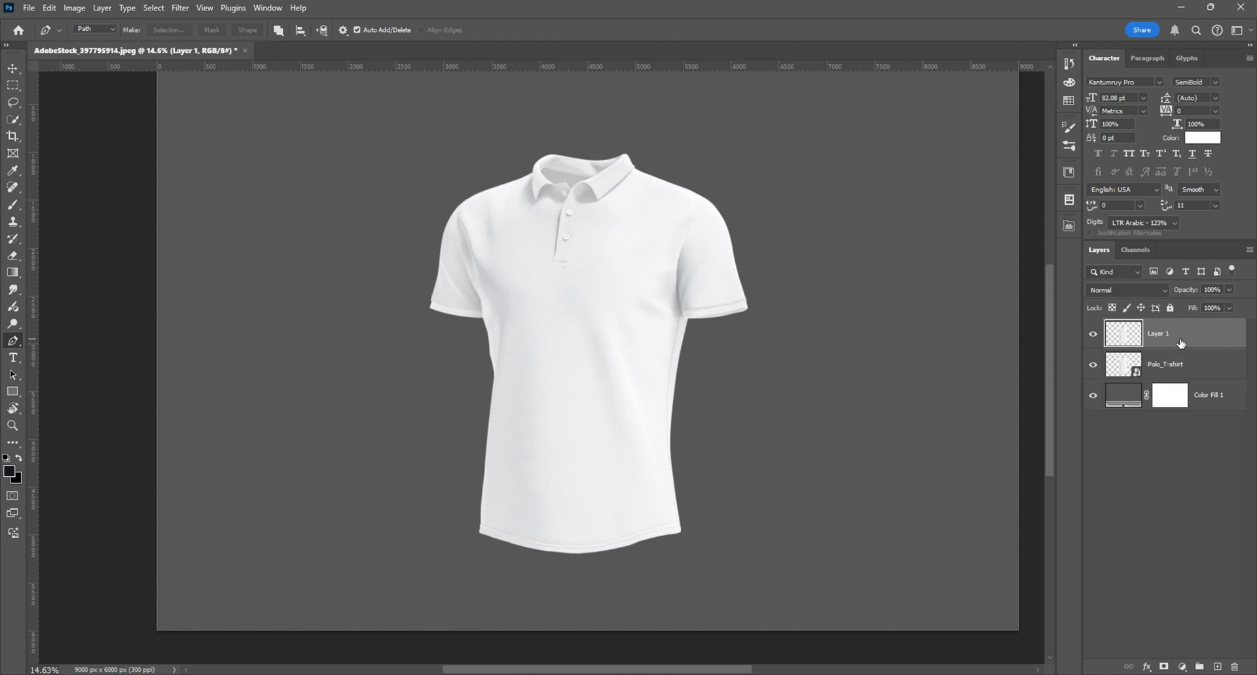
# Step: Draw a white rectangle of about 3200 × 4620 px that covers the whole shirt body
pyautogui.click(12, 68)
pyautogui.scroll(-4, 482, 255)
pyautogui.scroll(3, 715, 339)
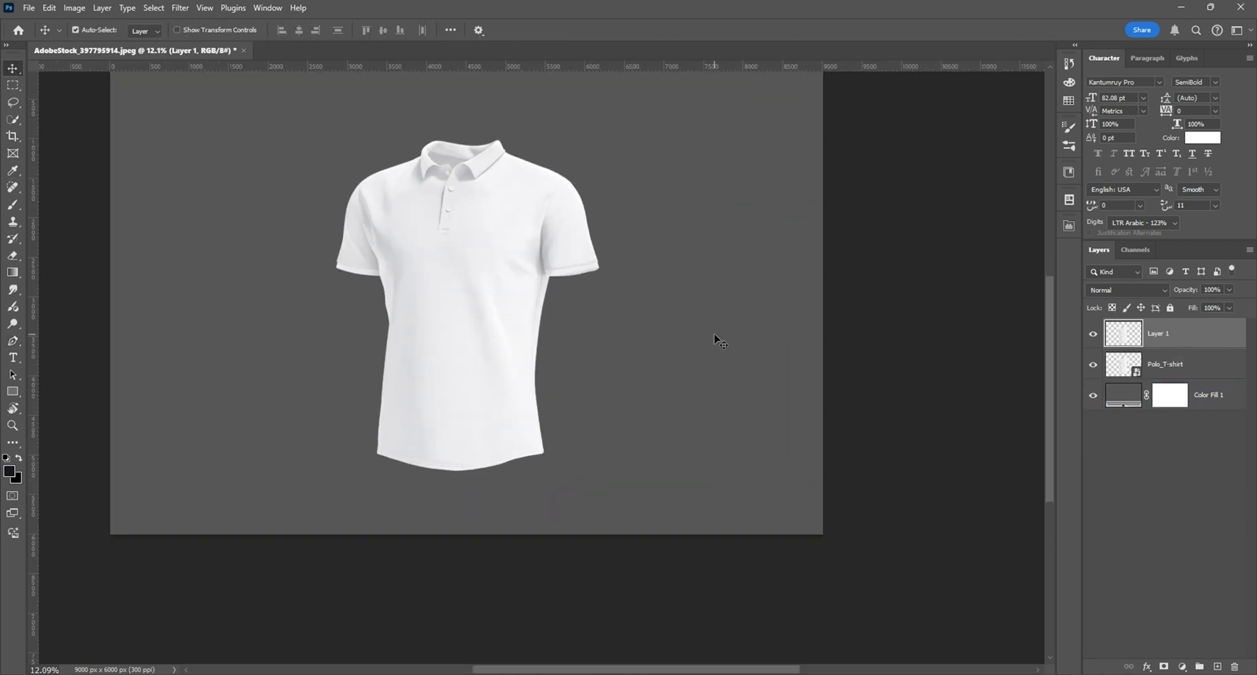
pyautogui.hotkey('ctrl', '0')
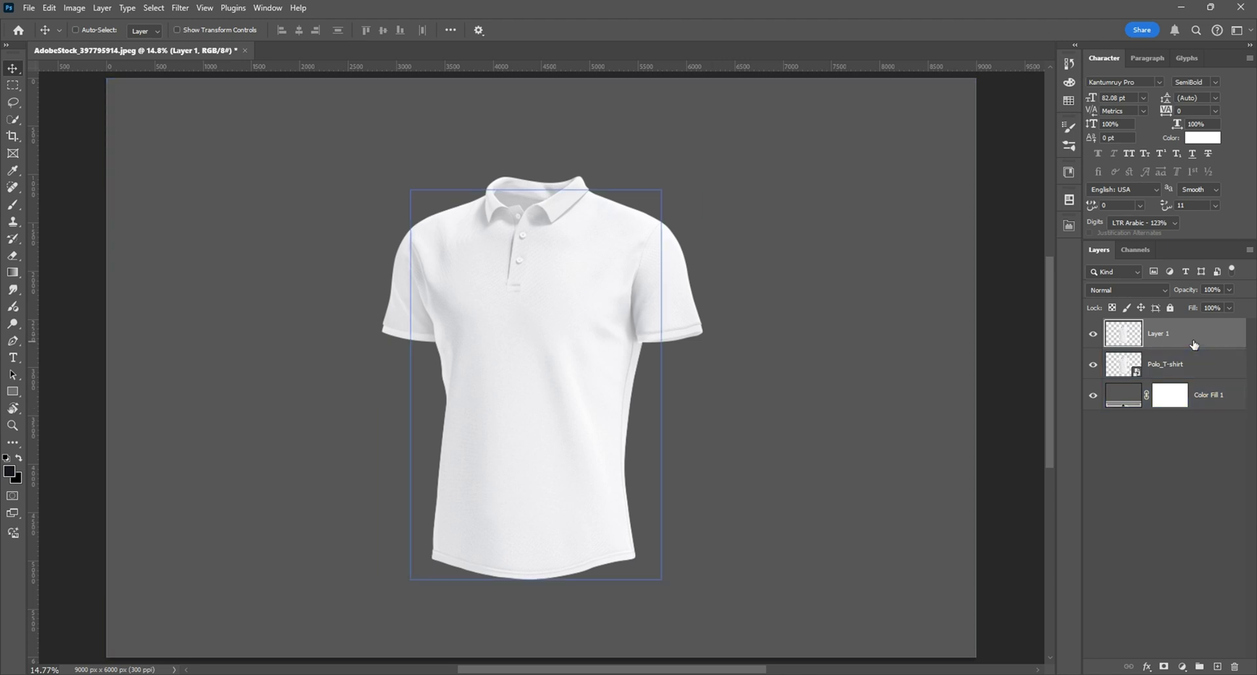
pyautogui.click(13, 396)
pyautogui.click(48, 391)
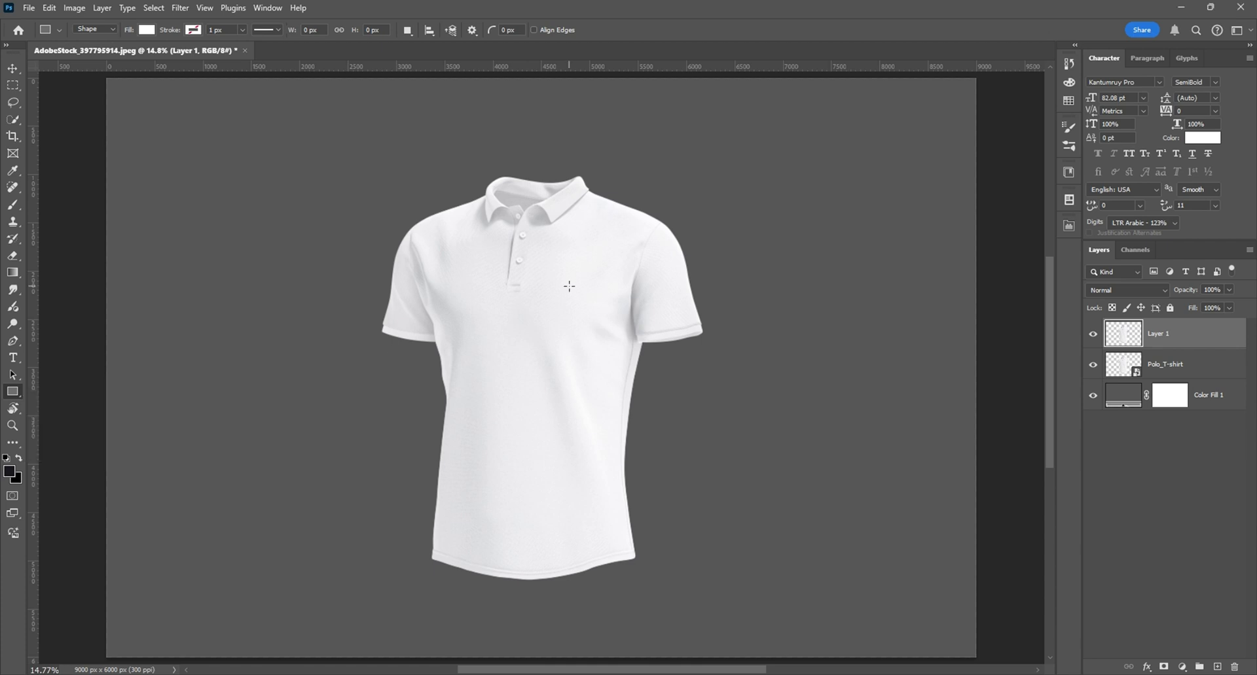
pyautogui.scroll(-1, 569, 287)
pyautogui.moveTo(409, 169); pyautogui.dragTo(662, 549)
pyautogui.moveTo(538, 166); pyautogui.dragTo(539, 175)
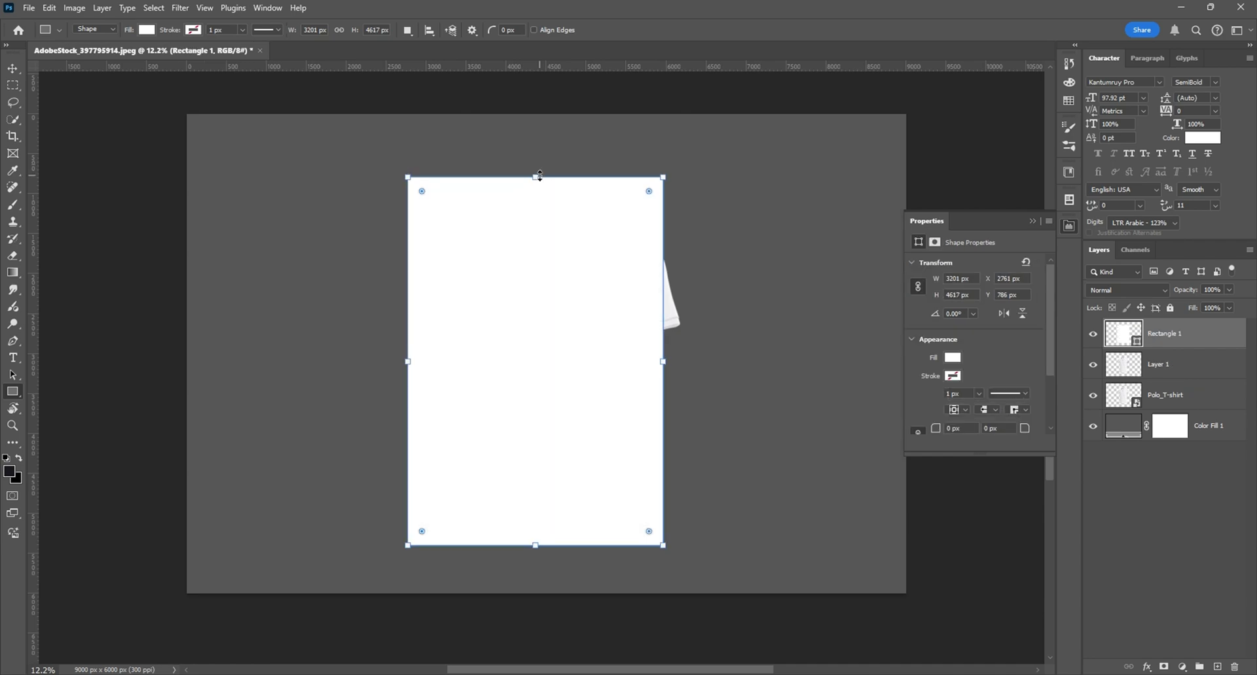
# Step: Convert the rectangle layer to a Smart Object and rename it Body Design
pyautogui.click(13, 68)
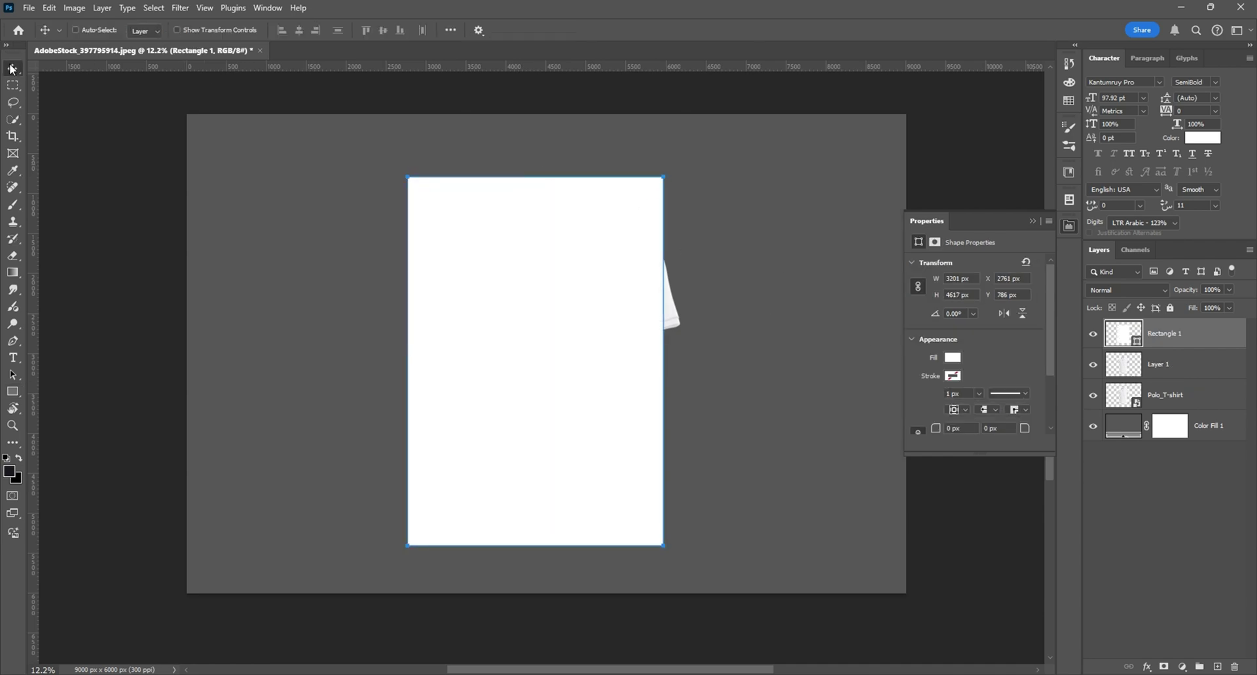
pyautogui.rightClick(1199, 330)
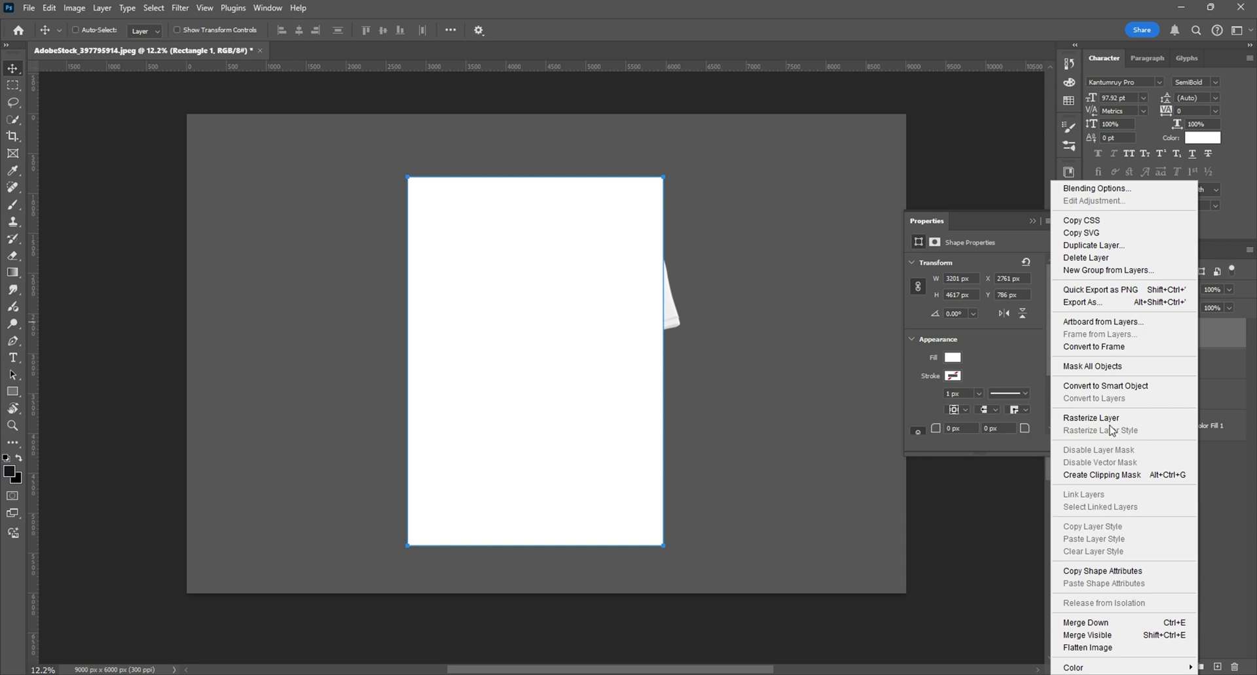
pyautogui.click(1110, 389)
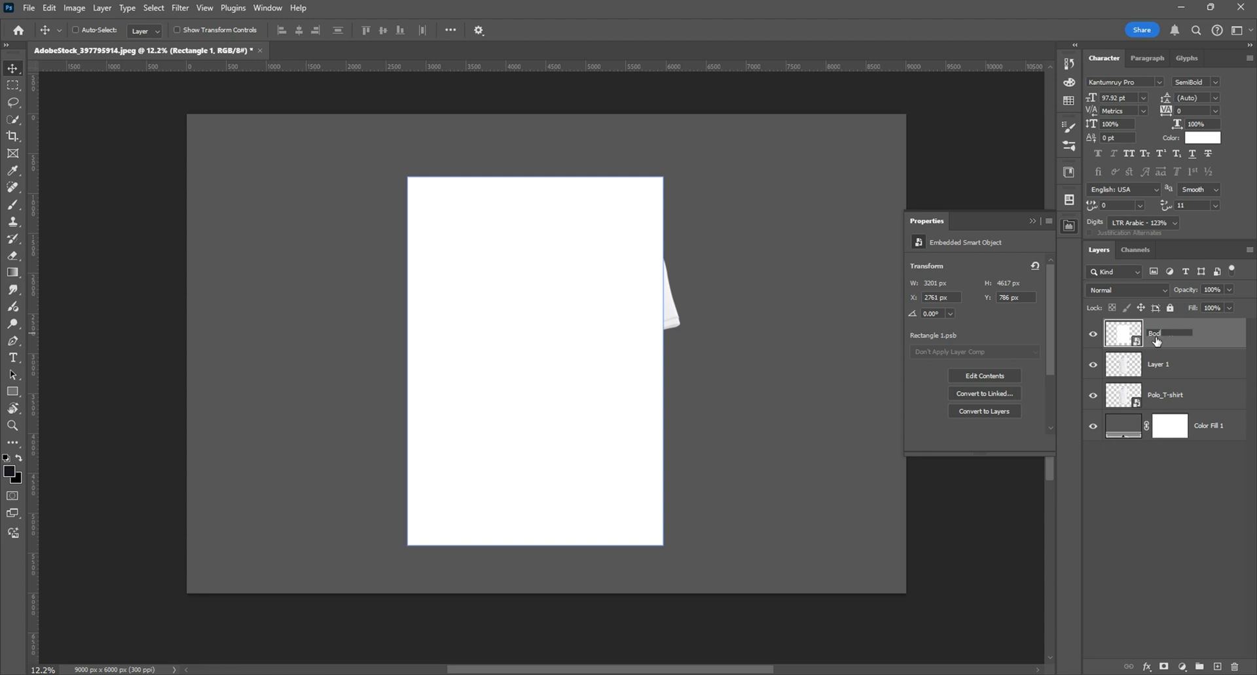
pyautogui.write('n')
pyautogui.press('Return')
# Step: Select the pixels of Layer 1 and use that selection as a layer mask on Body Design
pyautogui.click(1157, 363)
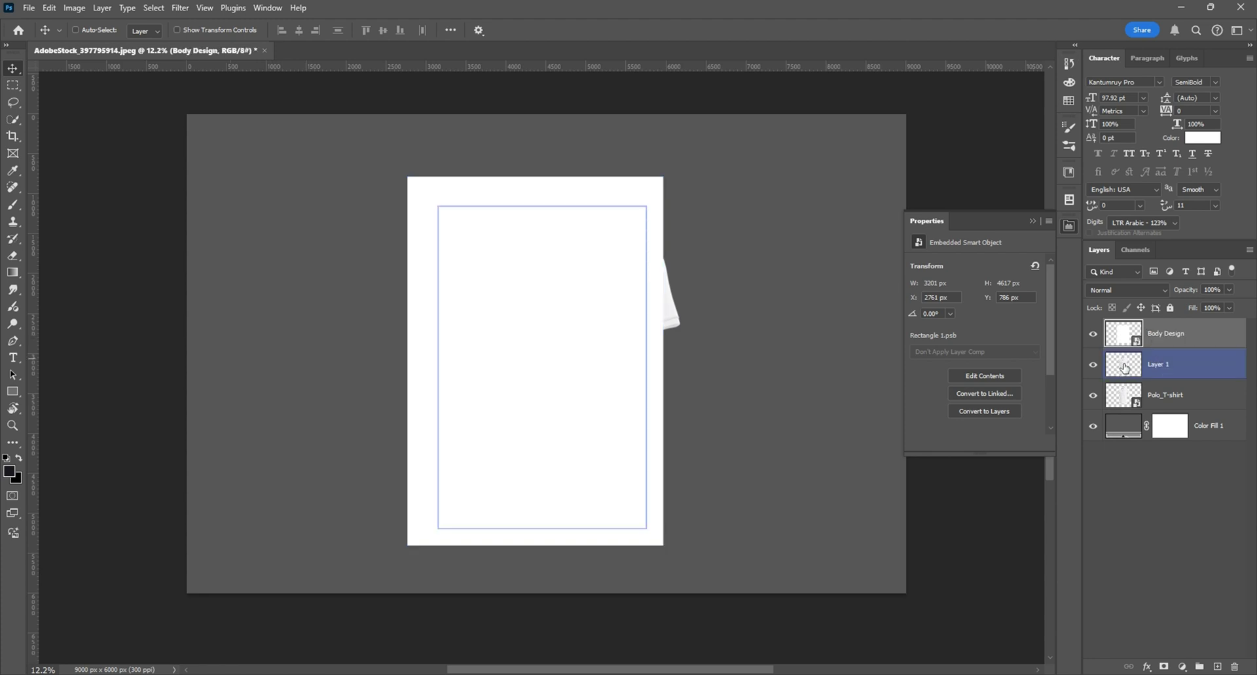
pyautogui.click(1127, 366)
pyautogui.rightClick(1141, 367)
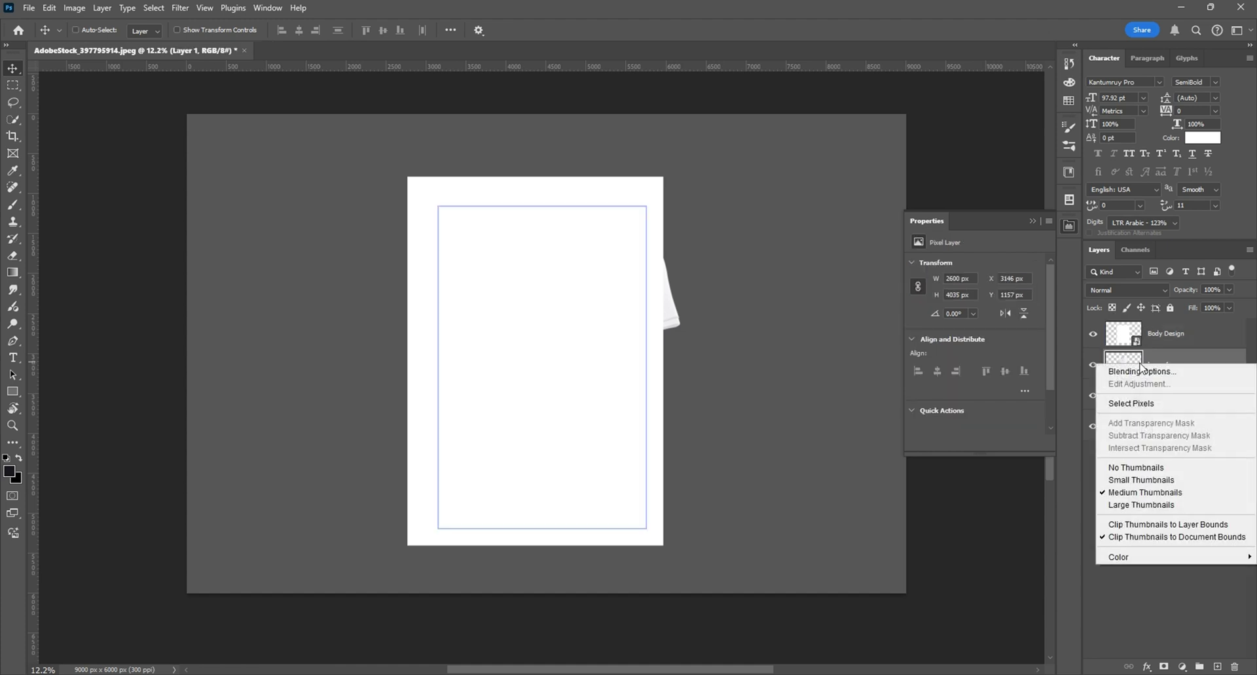
pyautogui.click(1138, 404)
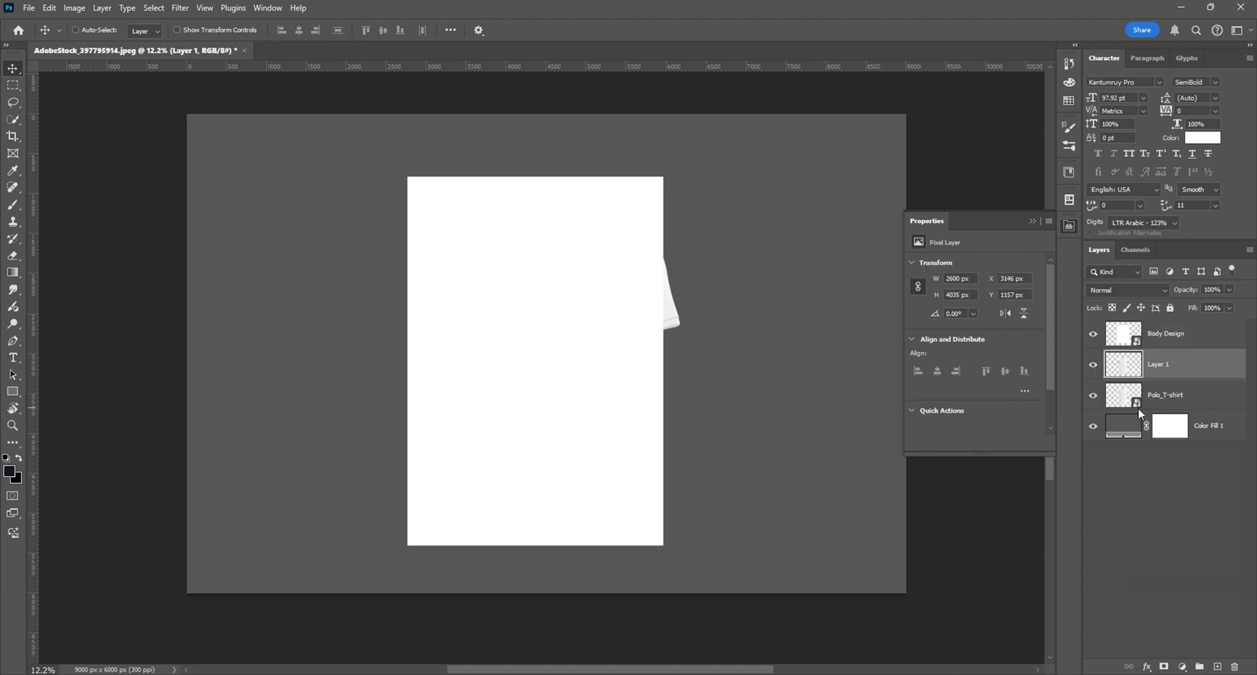
pyautogui.click(1171, 334)
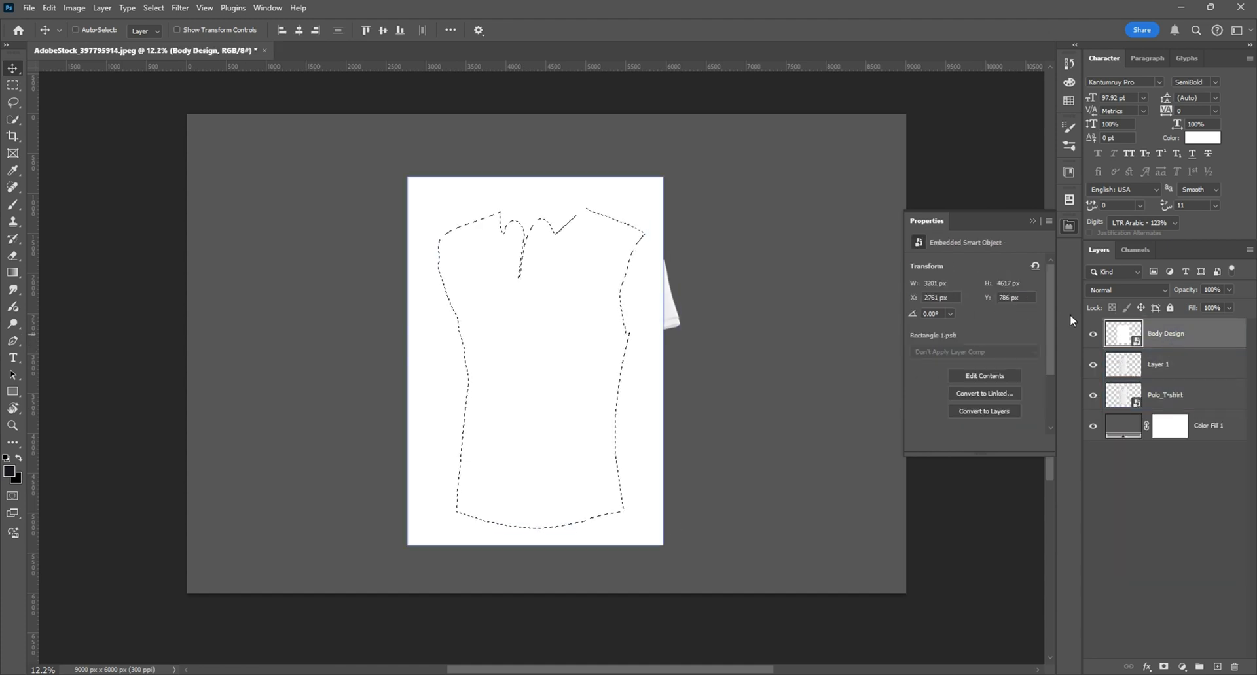
pyautogui.click(1164, 667)
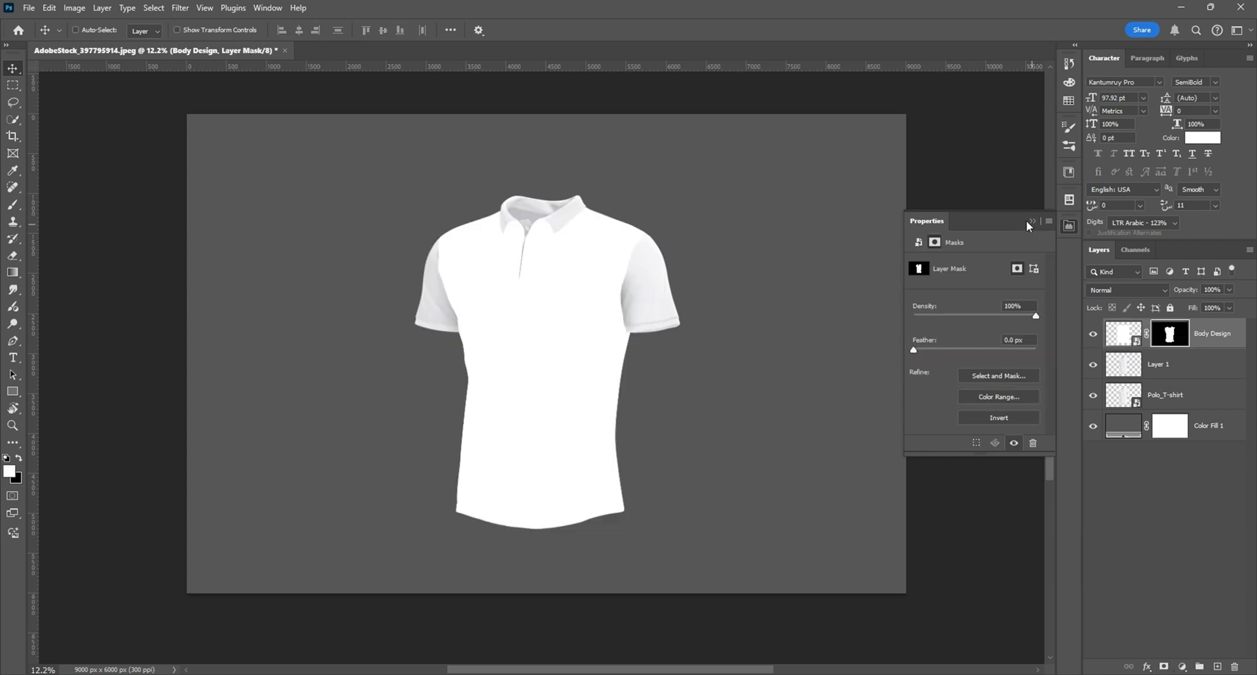
# Step: Open the contents of the Body Design Smart Object and recolor the white rectangle to a light turquoise
pyautogui.click(1033, 222)
pyautogui.doubleClick(1123, 335)
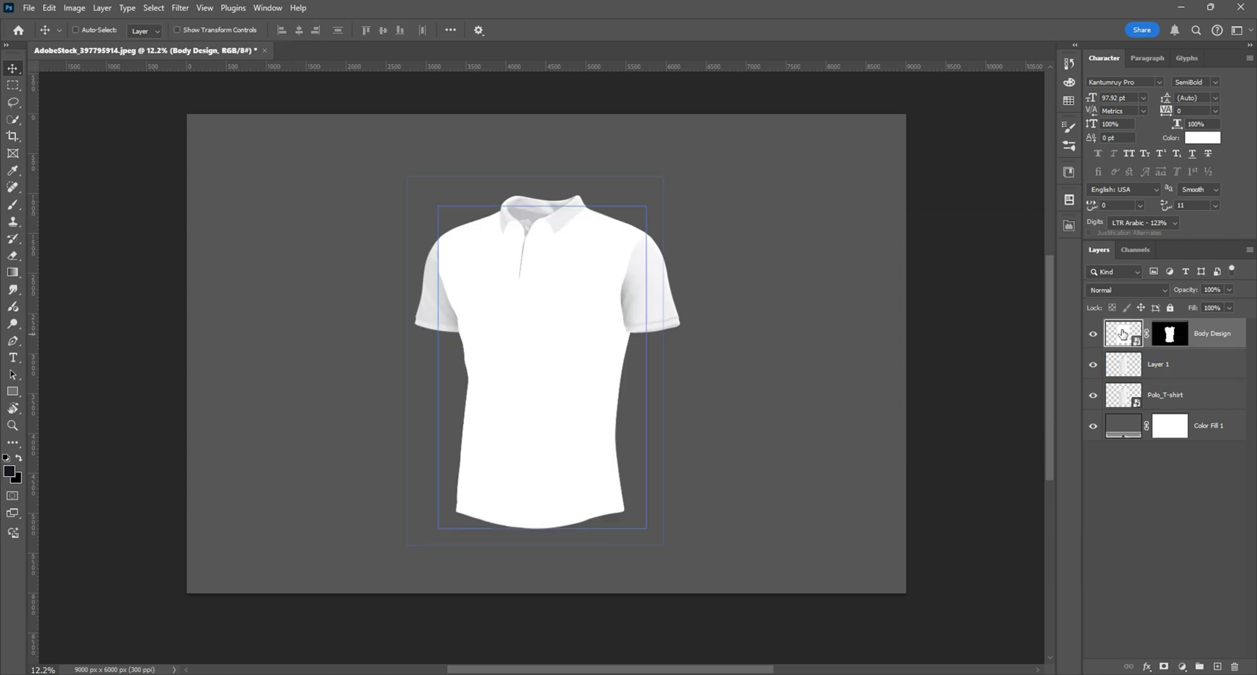
pyautogui.scroll(-2, 744, 309)
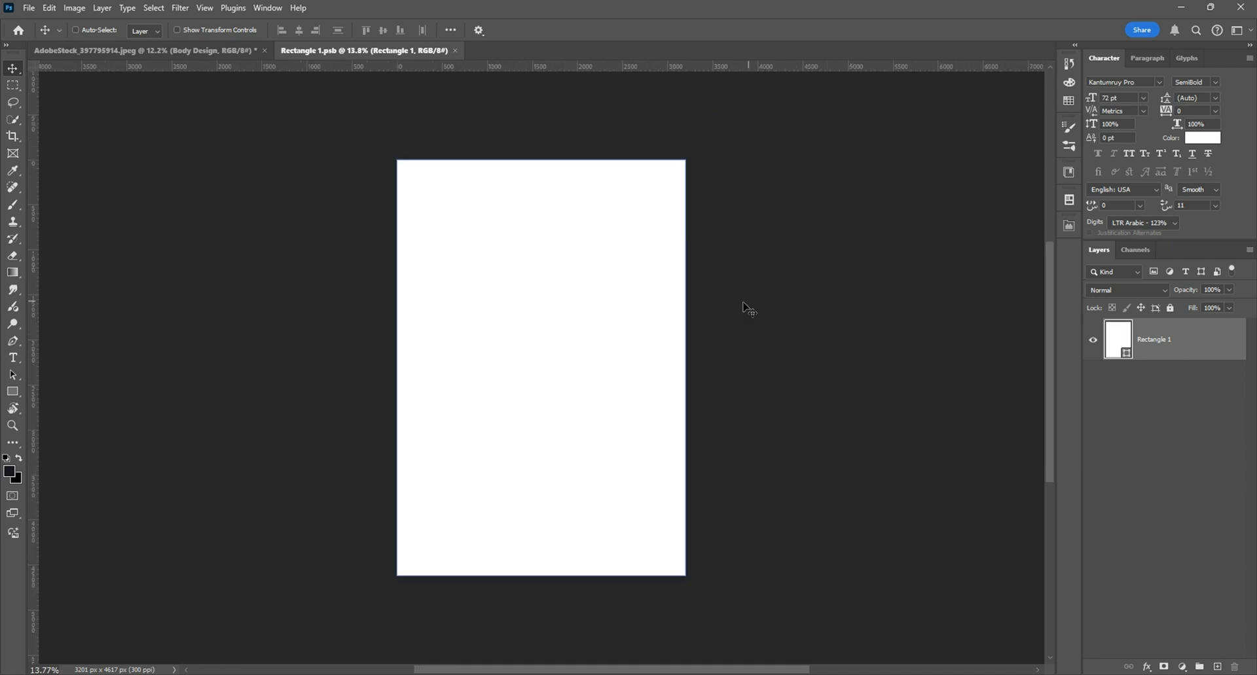
pyautogui.doubleClick(1122, 352)
pyautogui.moveTo(953, 264); pyautogui.dragTo(989, 189)
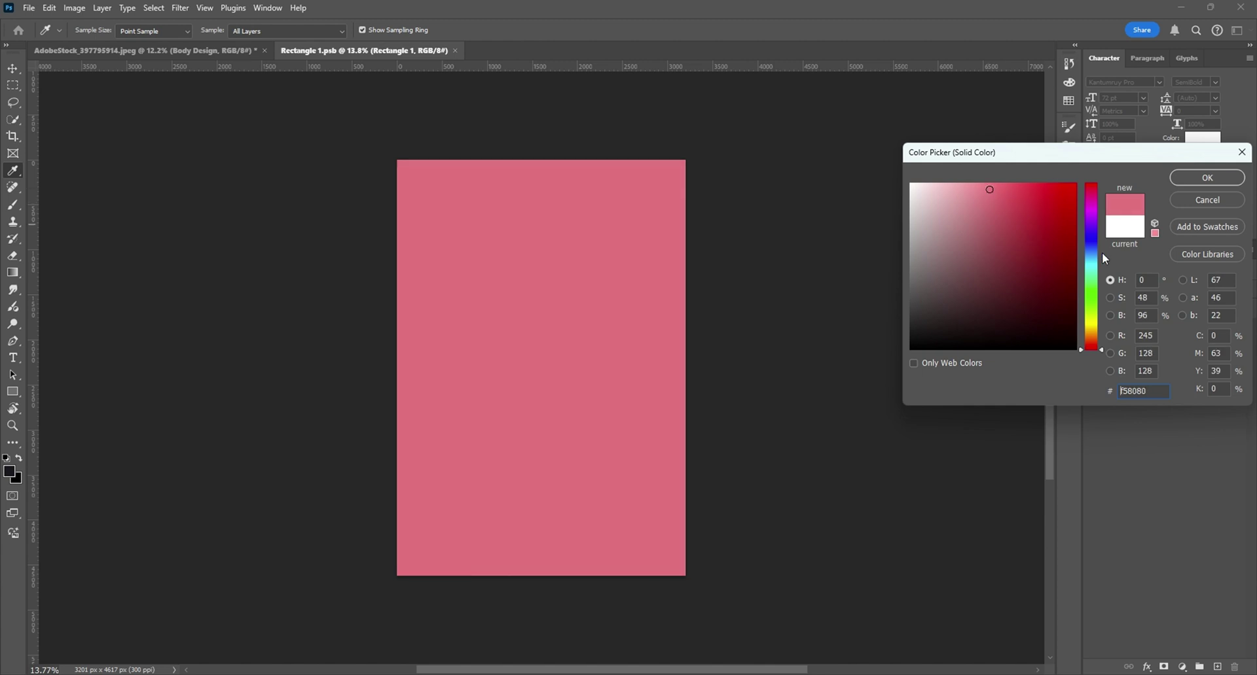
pyautogui.moveTo(1102, 254)
pyautogui.mouseDown()
pyautogui.moveTo(1096, 244)
pyautogui.moveTo(1096, 262)
pyautogui.mouseUp()
pyautogui.moveTo(1001, 222); pyautogui.dragTo(1031, 213)
pyautogui.click(1207, 178)
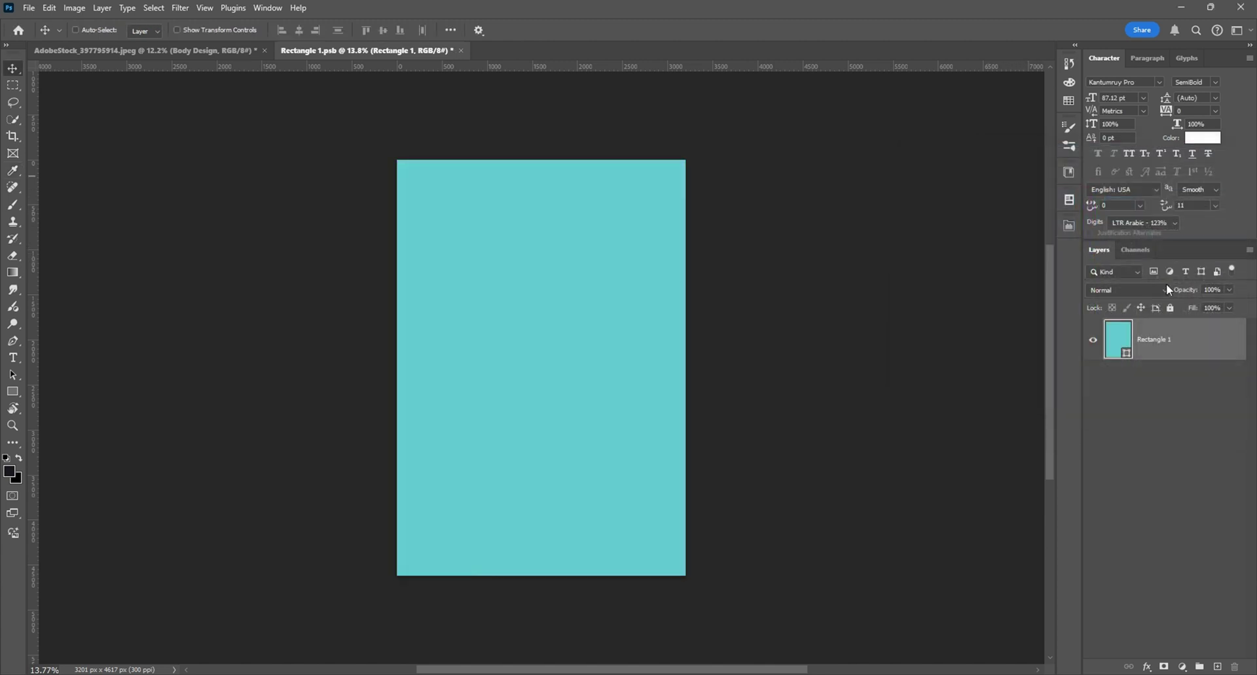
# Step: Save the edited Smart Object contents and return to the shirt document to check the updated body color
pyautogui.hotkey('ctrl', 's')
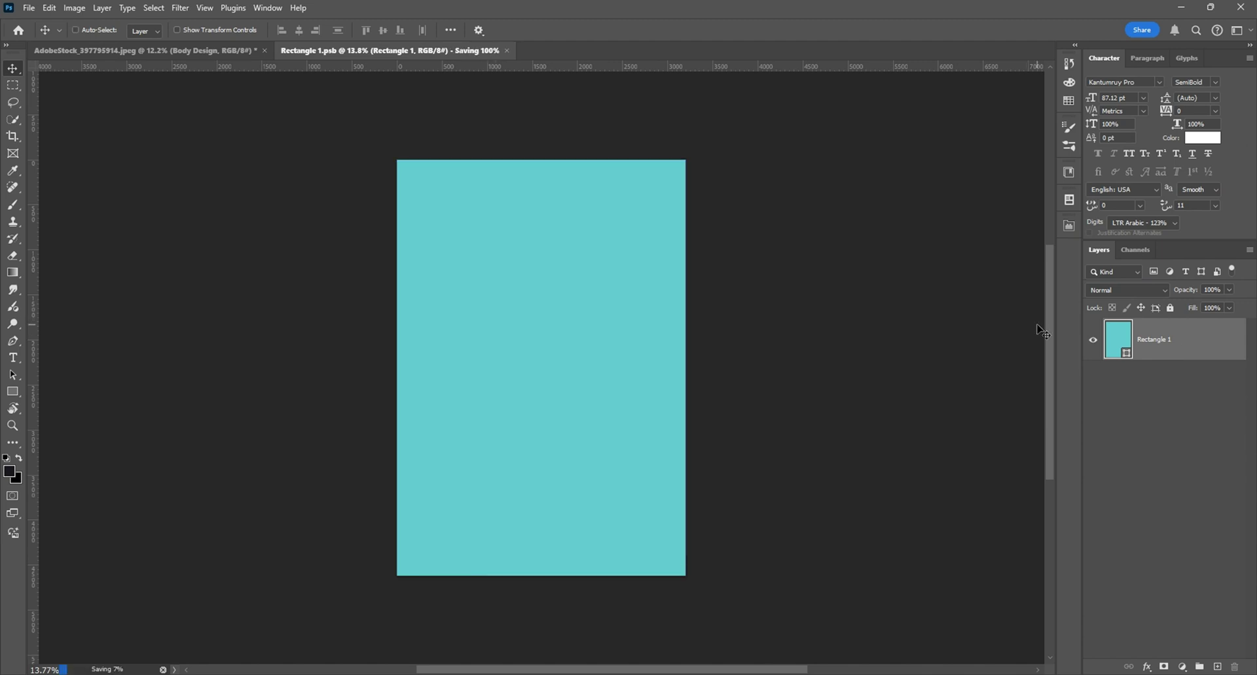
pyautogui.click(230, 50)
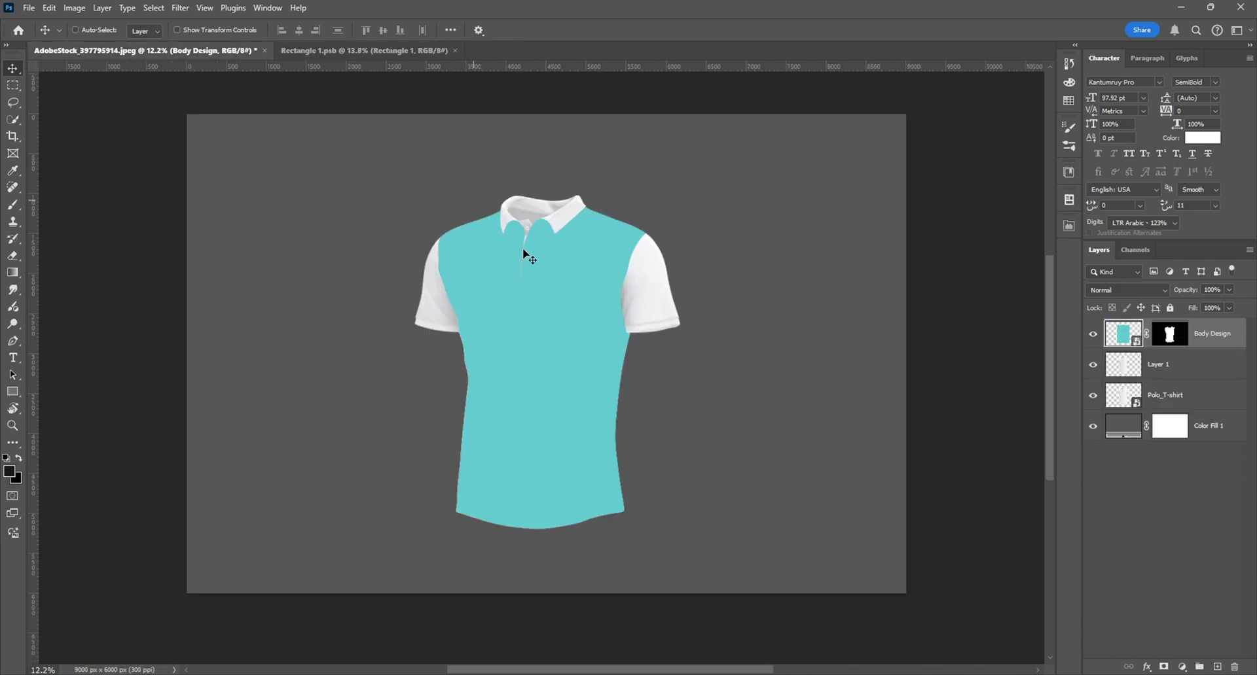
pyautogui.scroll(2, 539, 275)
pyautogui.scroll(-3, 539, 275)
pyautogui.scroll(2, 541, 275)
# Step: Set the blending mode of the Body Design layer to Multiply and check the fabric folds across the shirt
pyautogui.click(1206, 366)
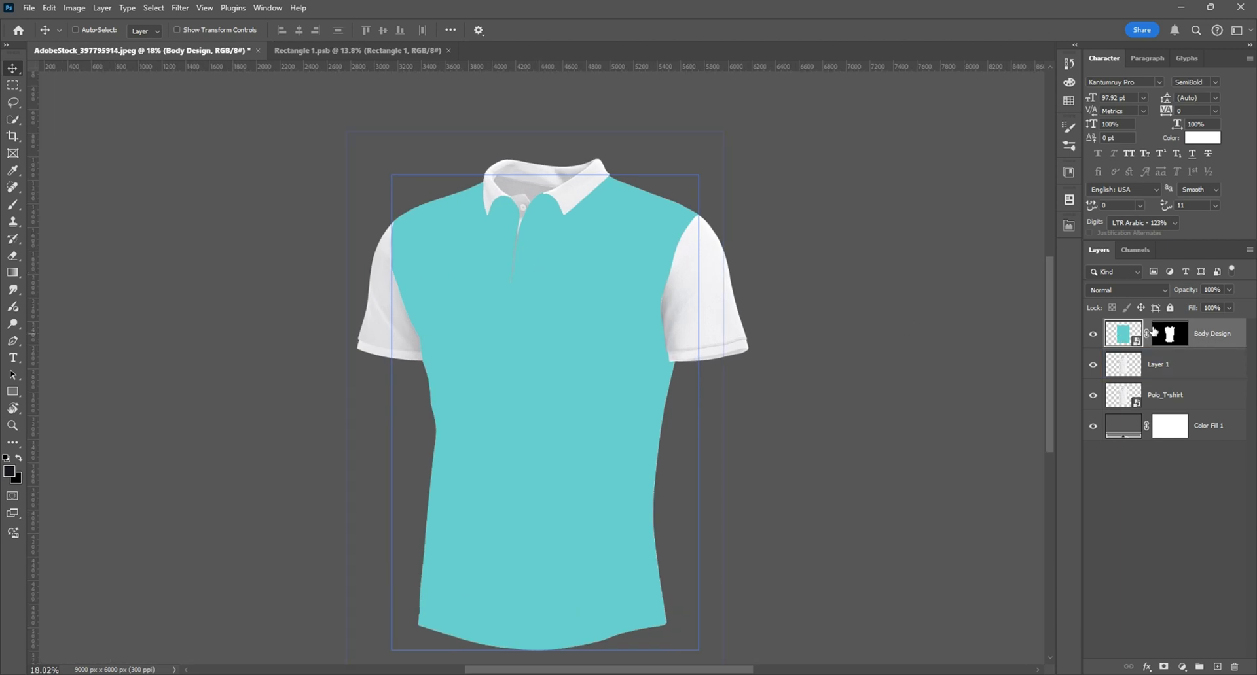
pyautogui.click(1125, 290)
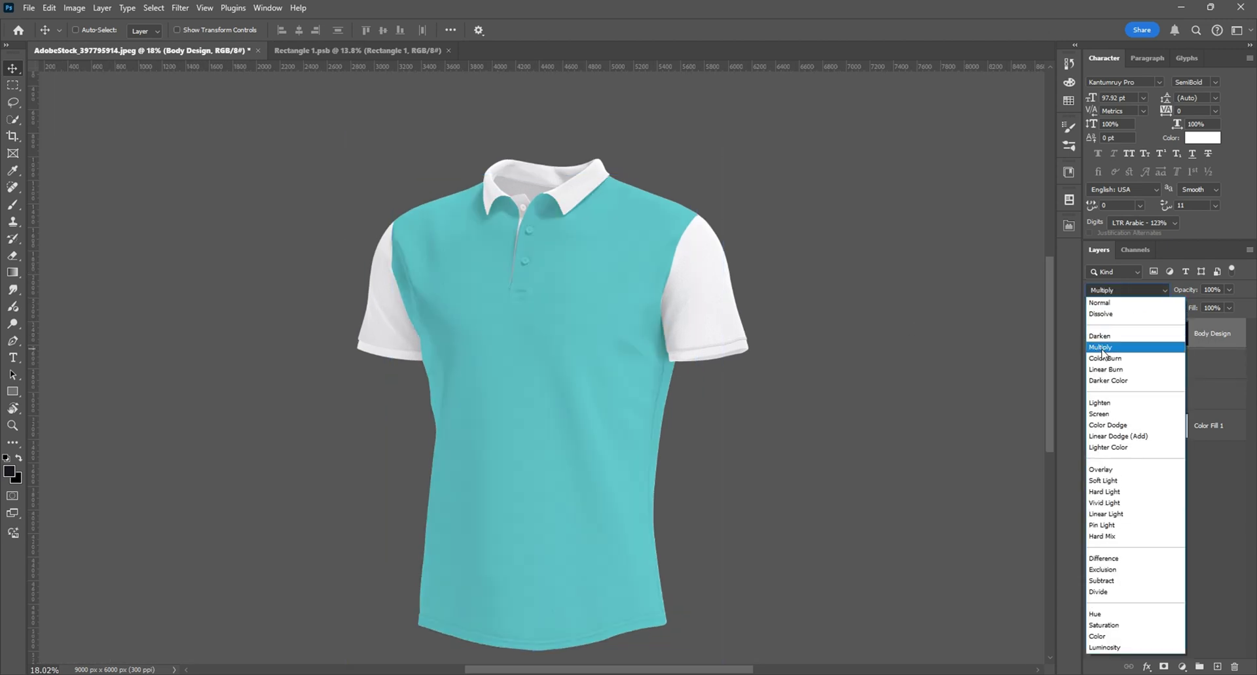
pyautogui.click(1103, 354)
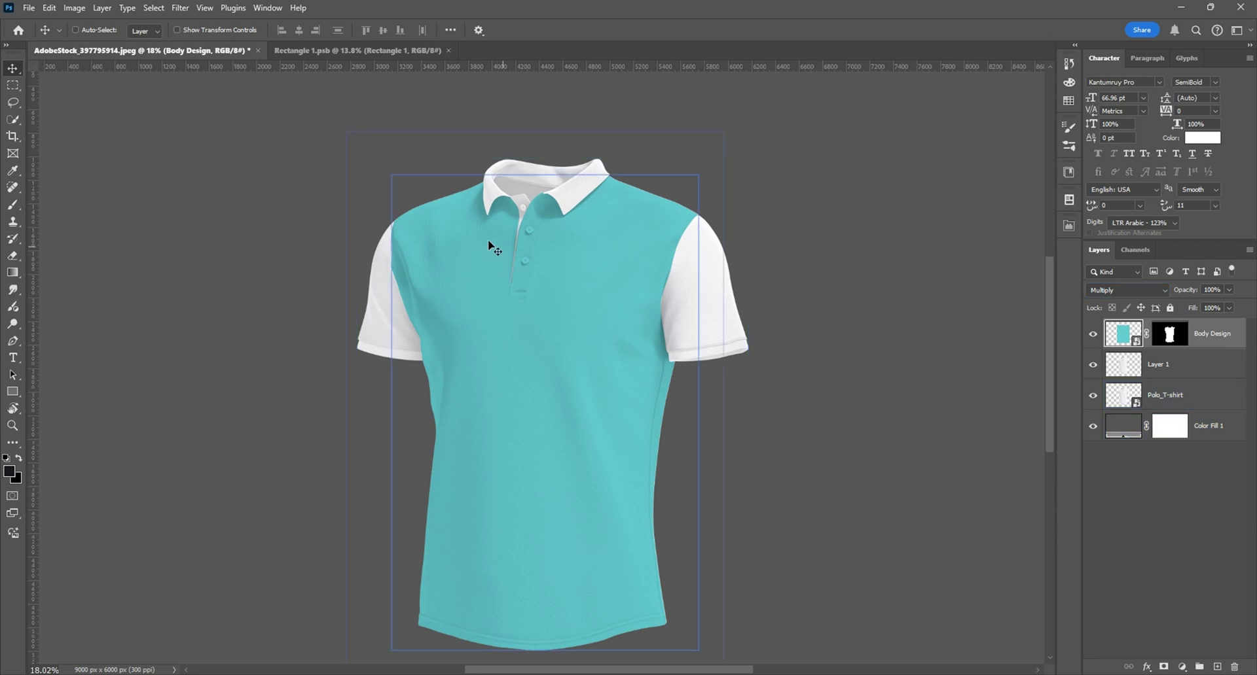
pyautogui.scroll(-5, 750, 367)
pyautogui.scroll(5, 714, 361)
pyautogui.scroll(-3, 619, 332)
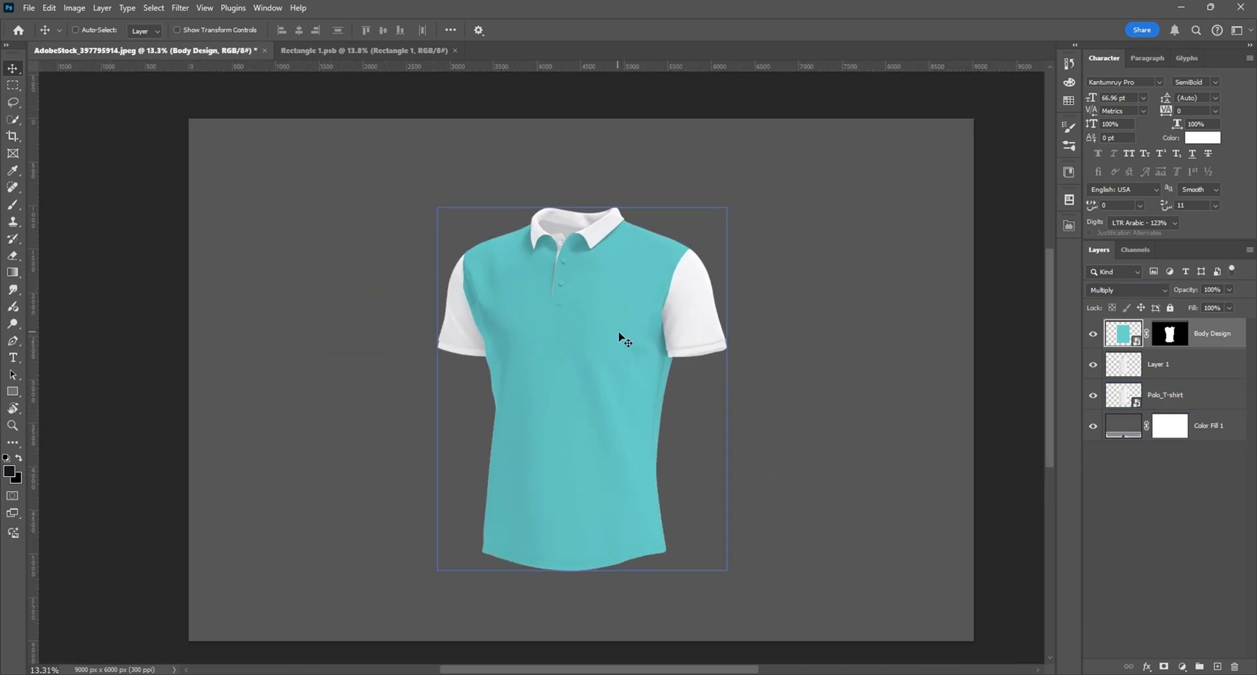
# Step: Duplicate the Polo_T-shirt layer above Body Design and put the copy in a new group named Effect
pyautogui.click(1178, 395)
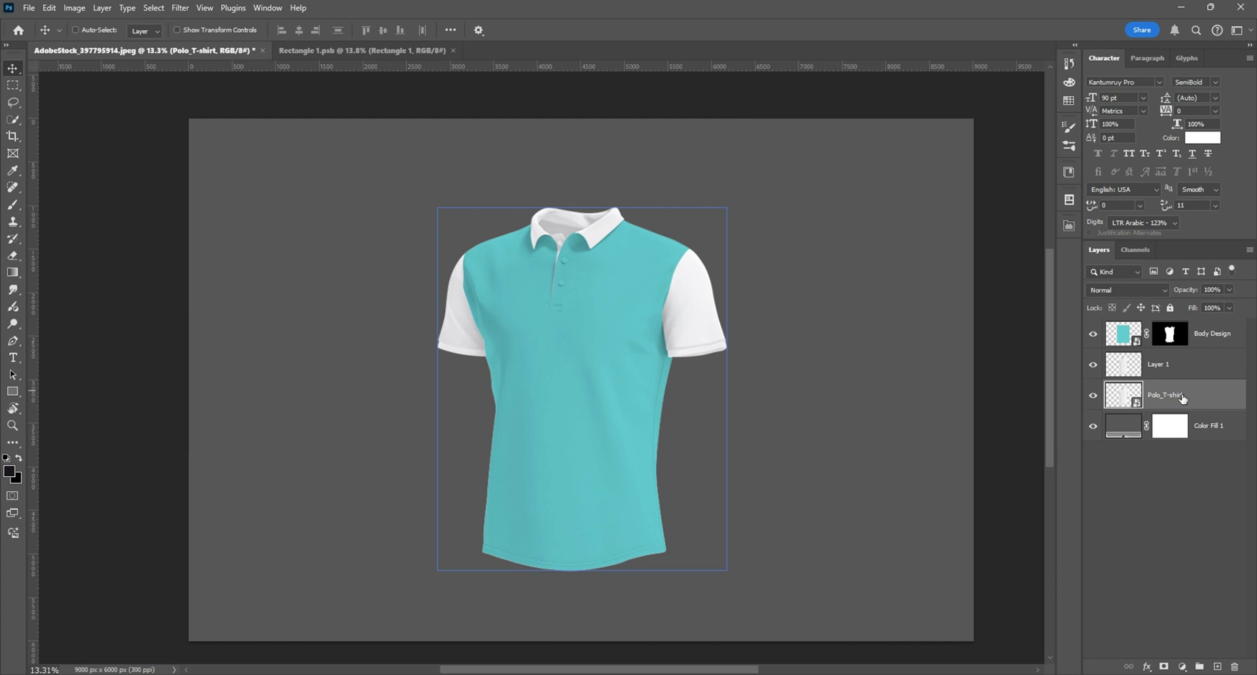
pyautogui.hotkey('ctrl', 'j')
pyautogui.moveTo(1182, 397); pyautogui.dragTo(1155, 328)
pyautogui.click(1199, 667)
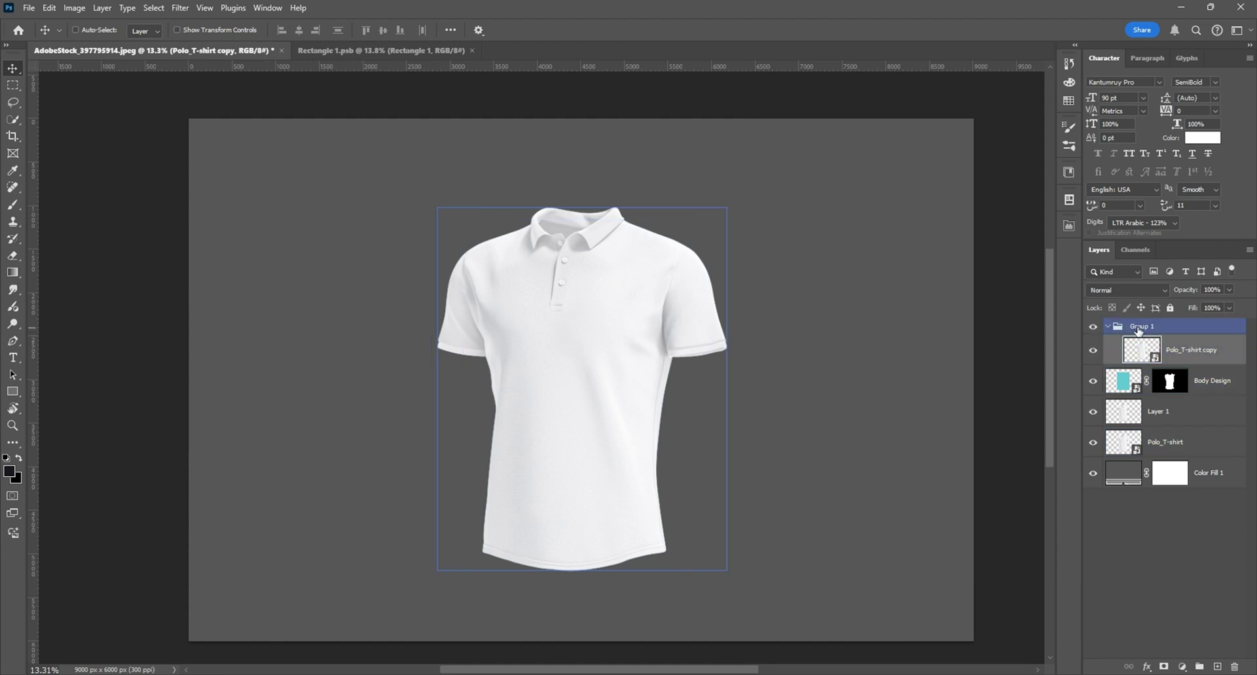
pyautogui.doubleClick(1139, 326)
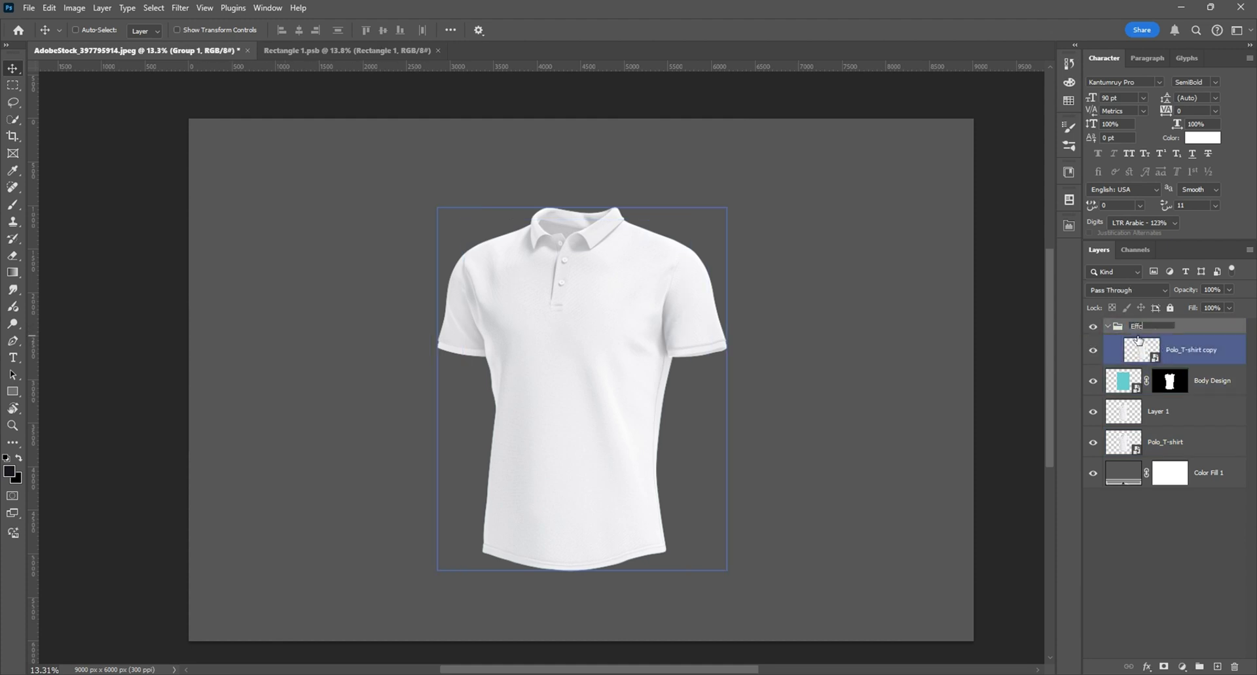
pyautogui.write('Effect')
pyautogui.press('Return')
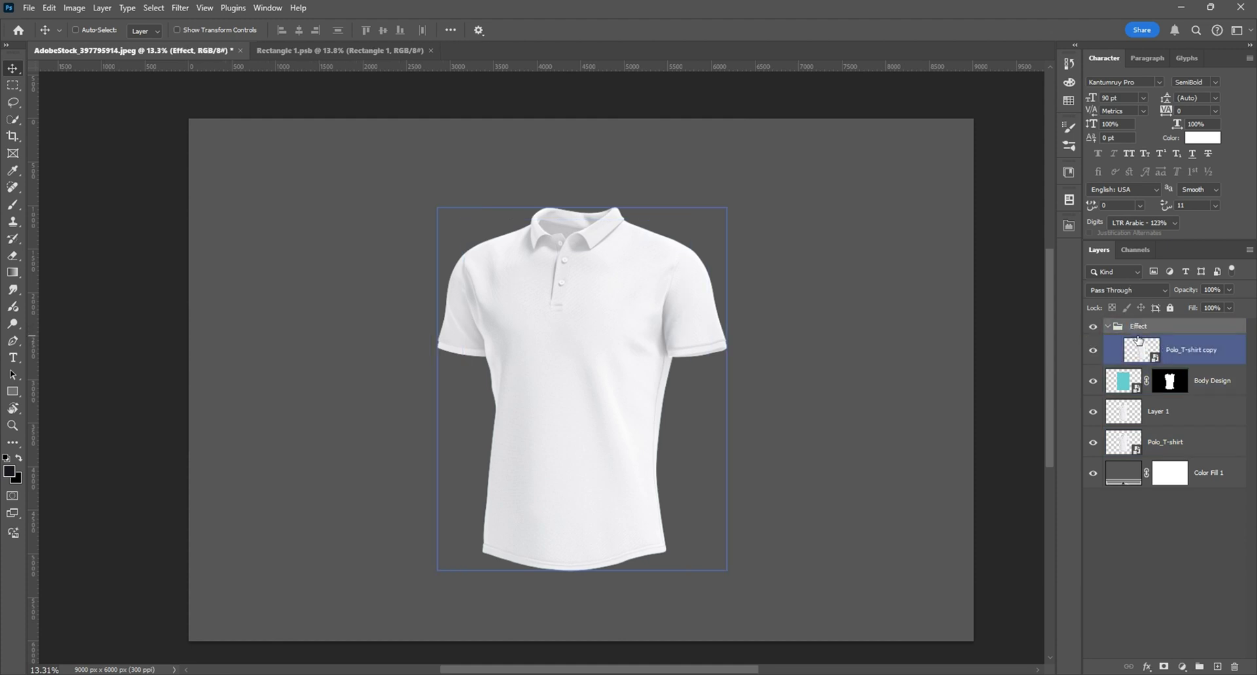
# Step: Rename the shirt copy in the Effect group Highlight, and make an independent Smart Object copy of it named Shadow
pyautogui.doubleClick(1183, 352)
pyautogui.write('Highlight')
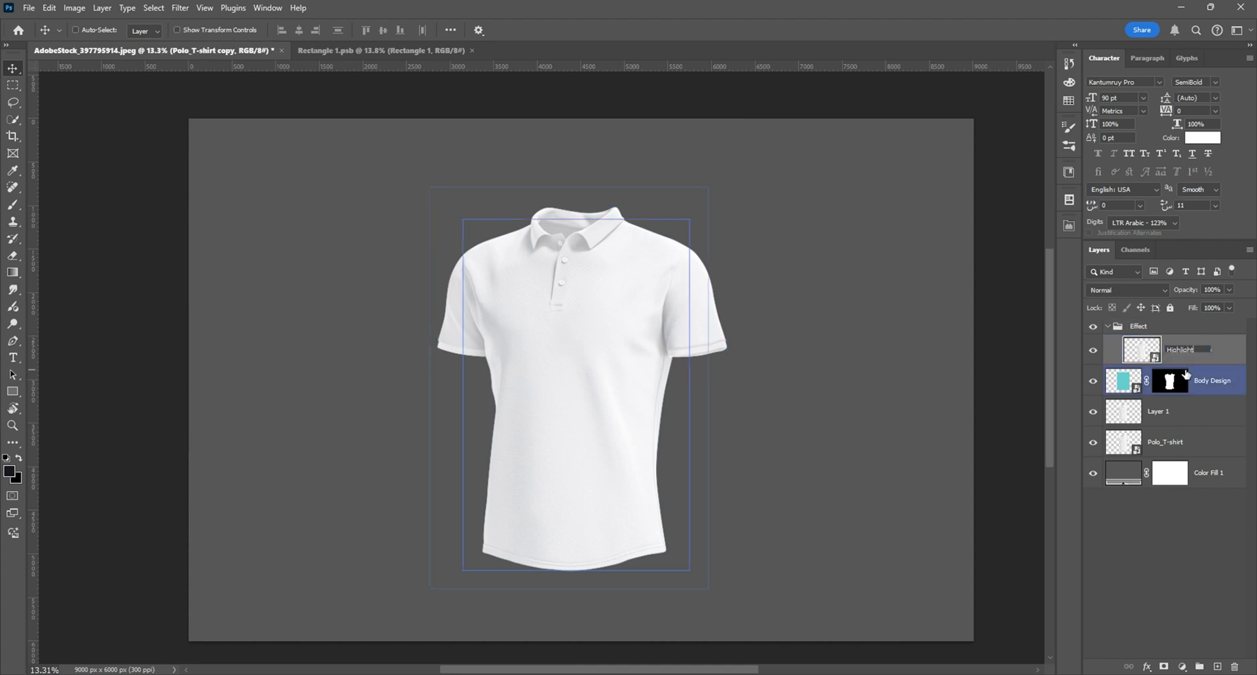
pyautogui.press('Return')
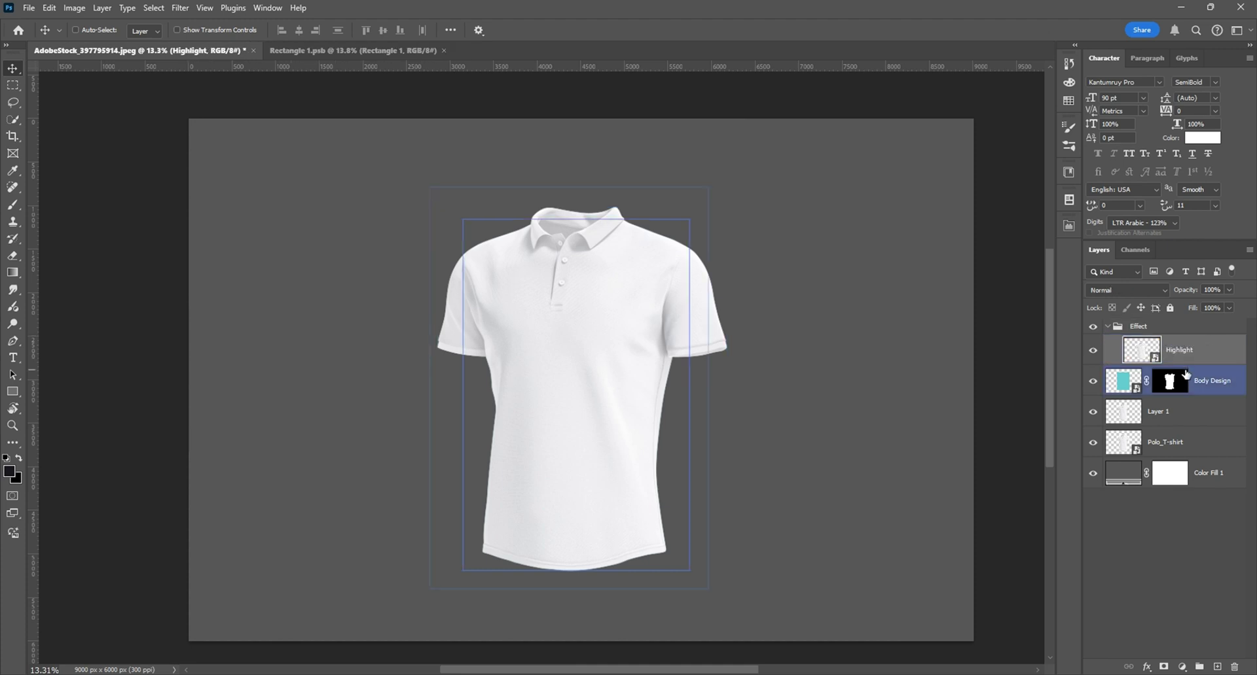
pyautogui.rightClick(1188, 360)
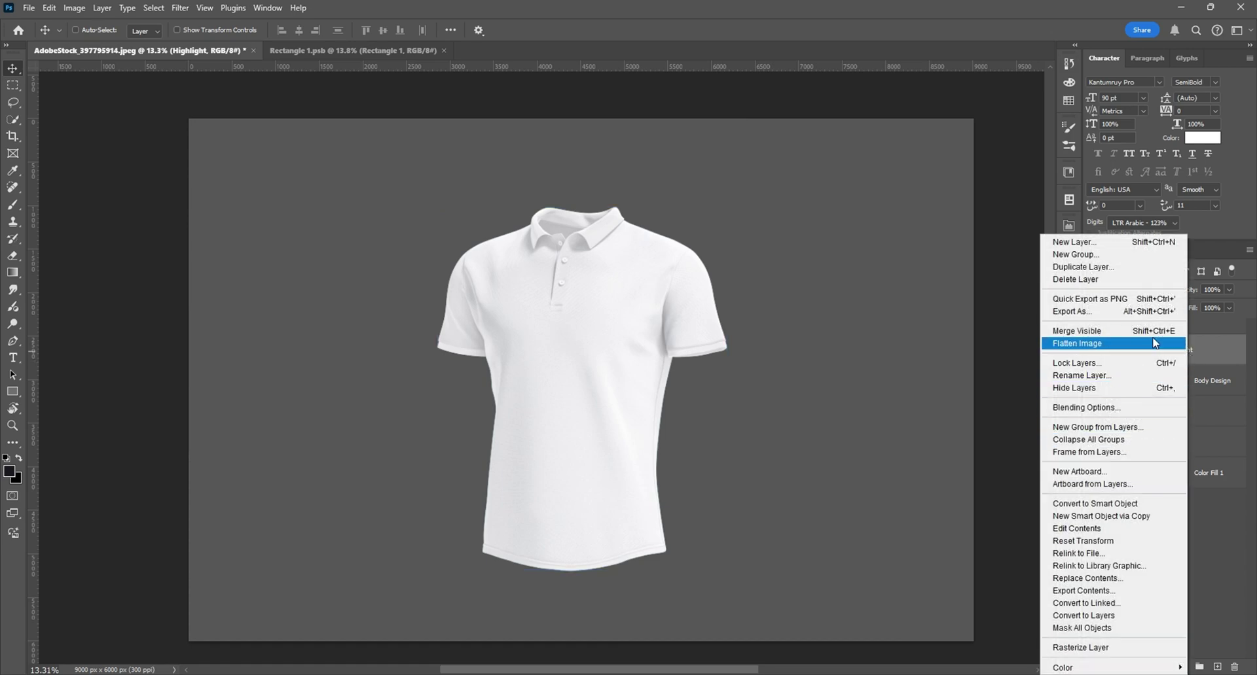
pyautogui.click(1142, 517)
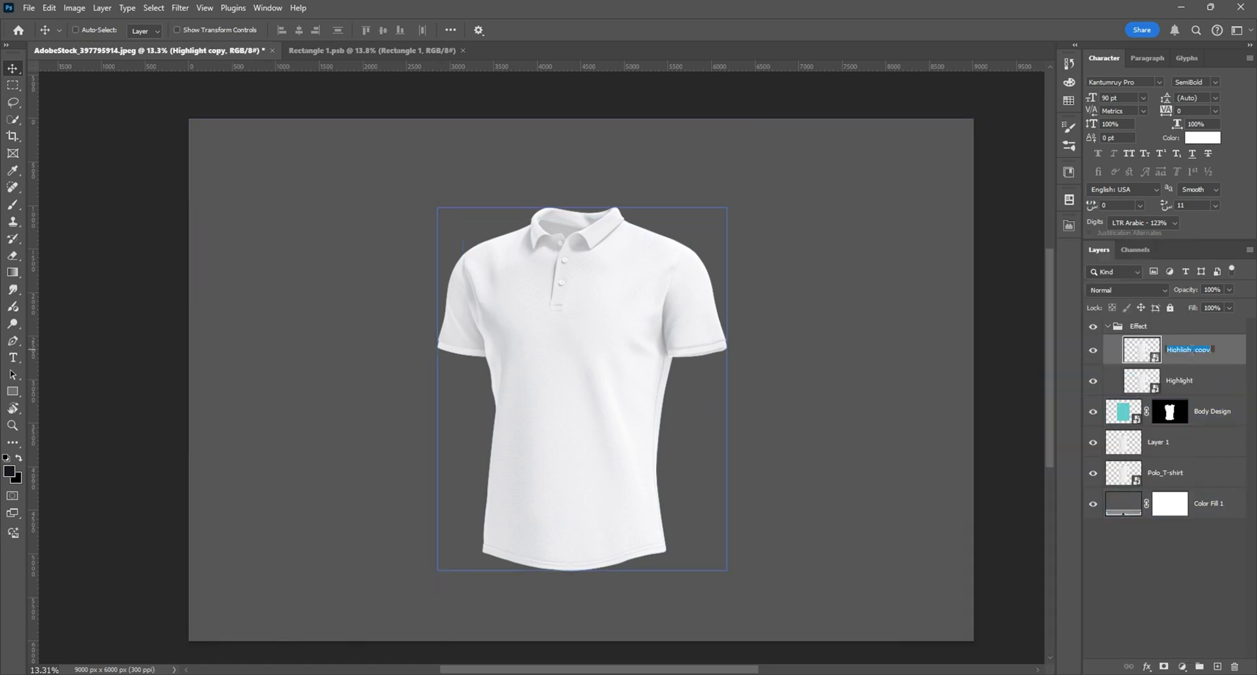
pyautogui.write('Shadow')
pyautogui.press('Return')
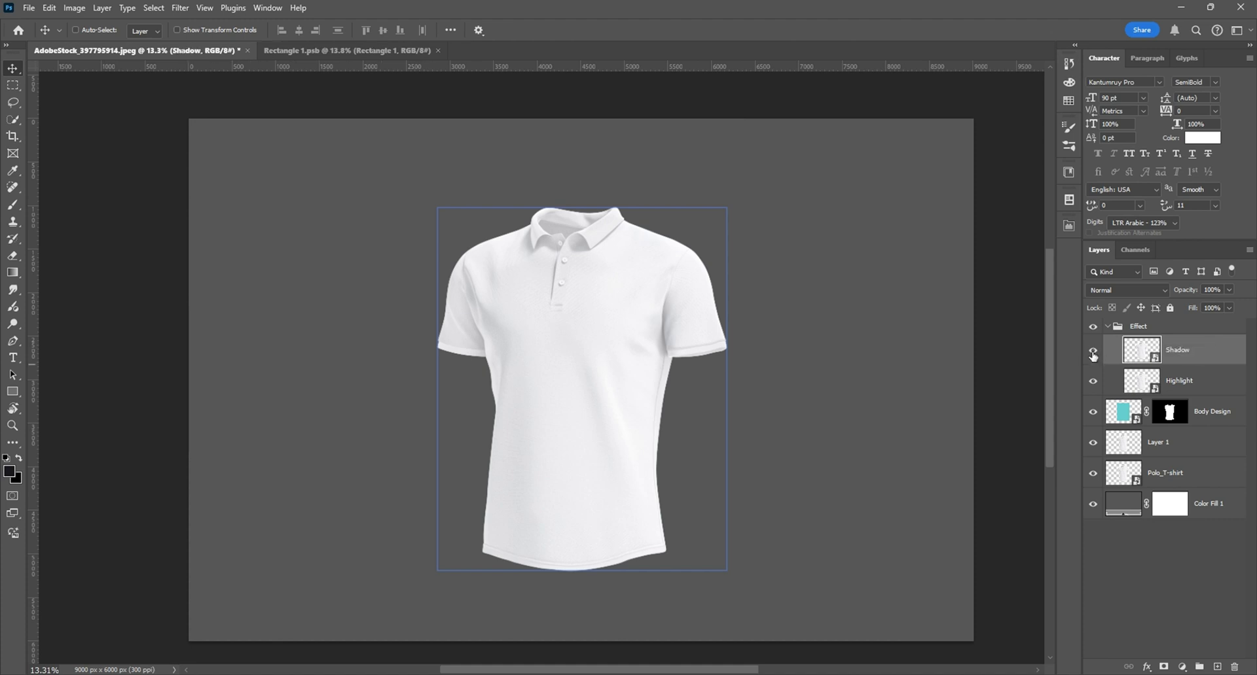
# Step: Hide the Shadow layer and set the blending mode of the Highlight layer to Linear Burn
pyautogui.click(1092, 354)
pyautogui.click(1178, 380)
pyautogui.click(1113, 290)
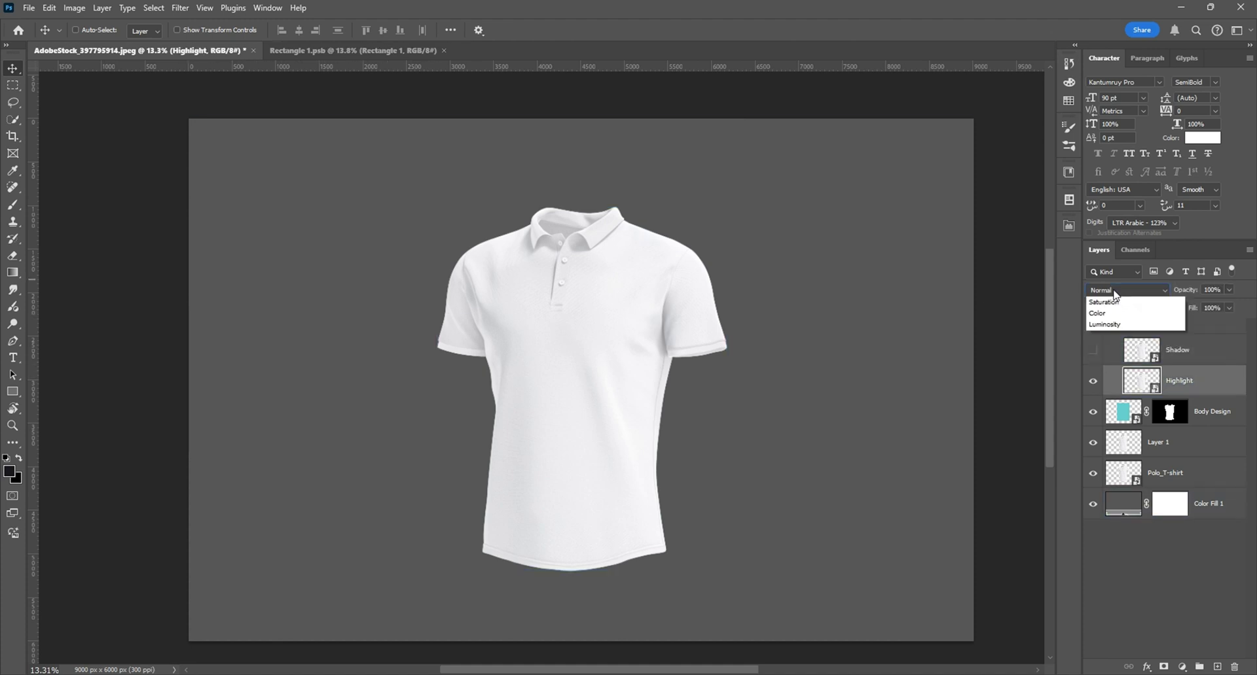
pyautogui.click(1112, 290)
pyautogui.click(1184, 387)
pyautogui.click(1133, 290)
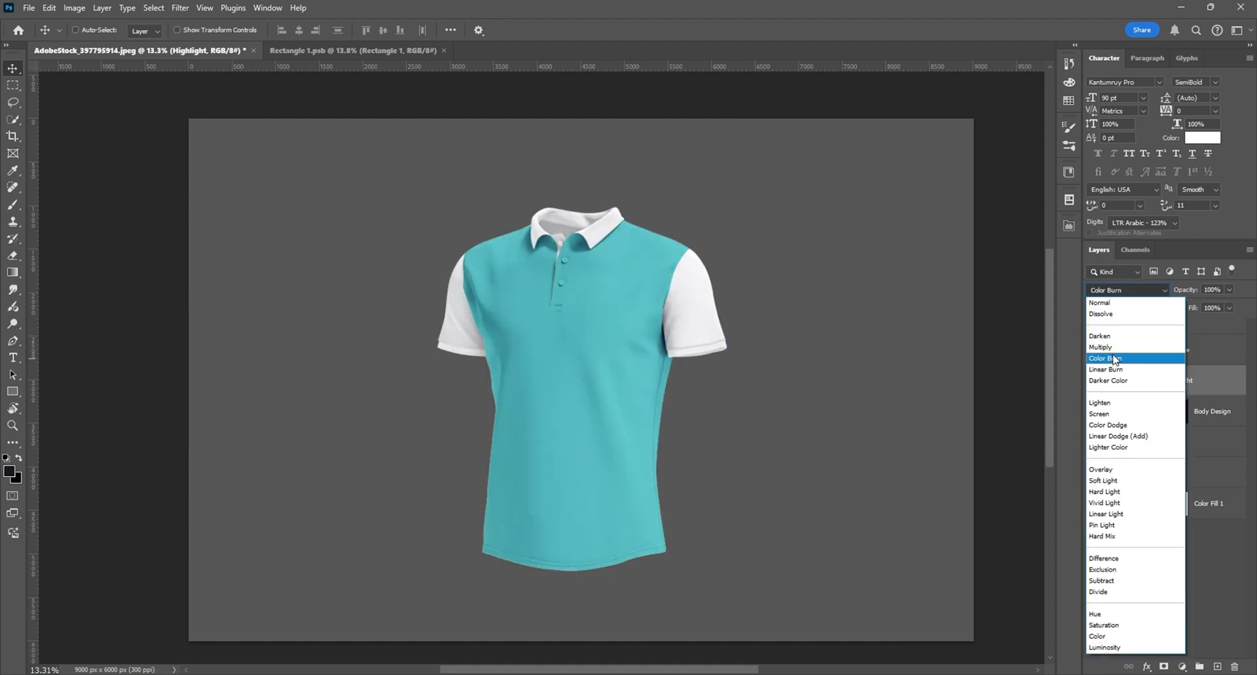
pyautogui.click(1113, 370)
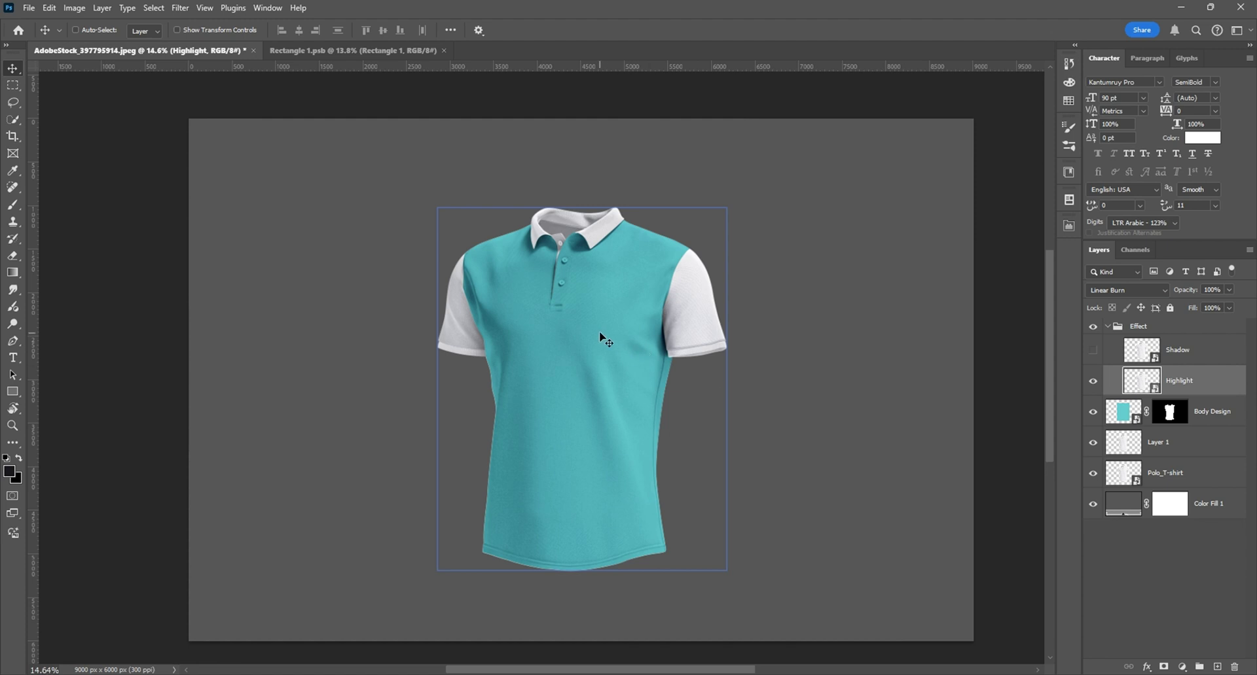
pyautogui.scroll(4, 599, 332)
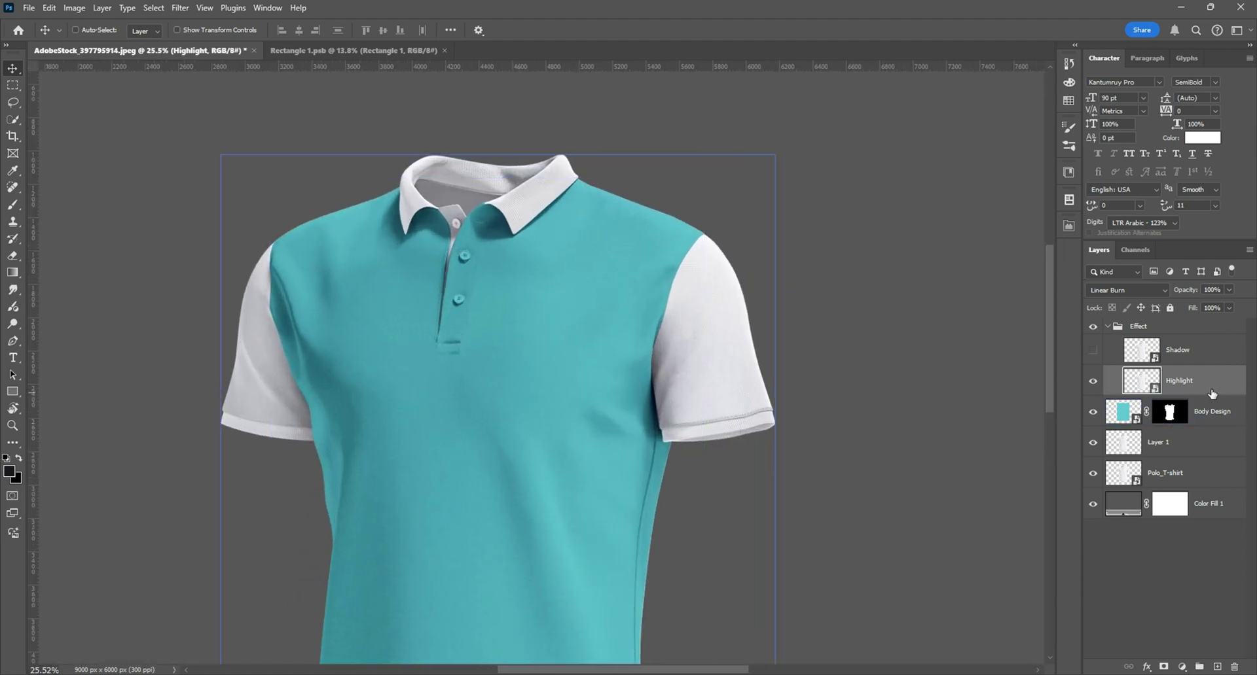
# Step: Show the Shadow layer and open a Curves adjustment for it, keeping the dialog clear of the shirt
pyautogui.click(1175, 352)
pyautogui.click(1093, 351)
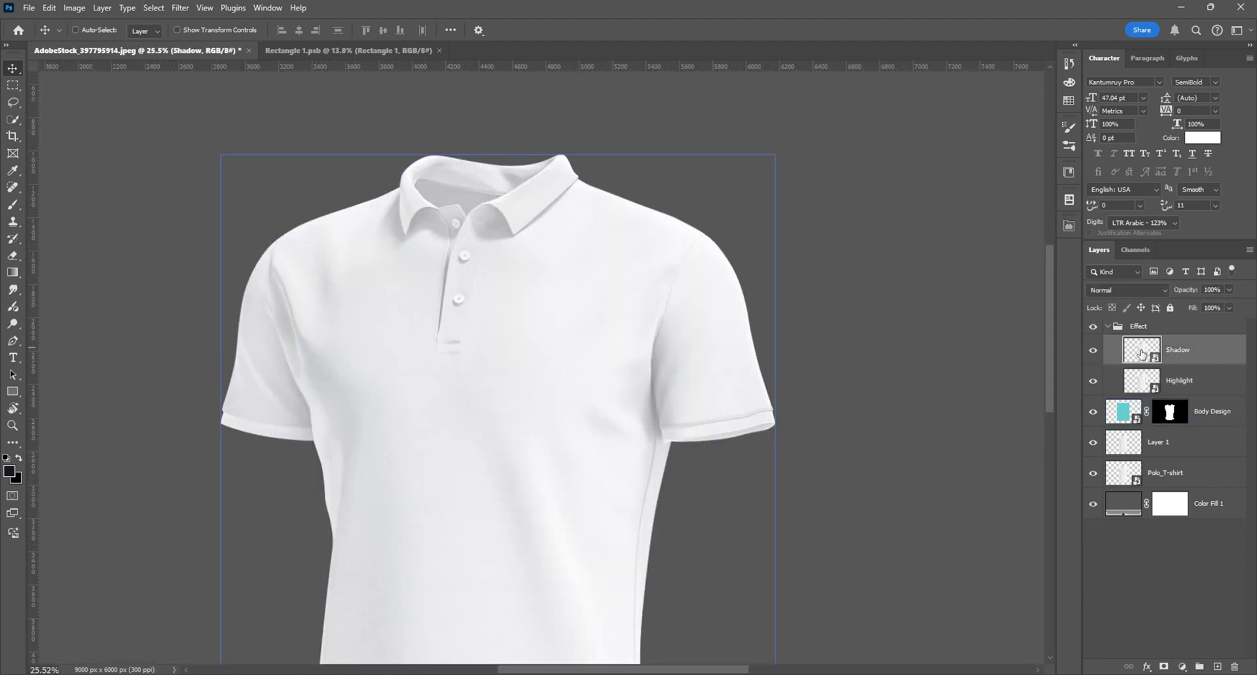
pyautogui.rightClick(1189, 355)
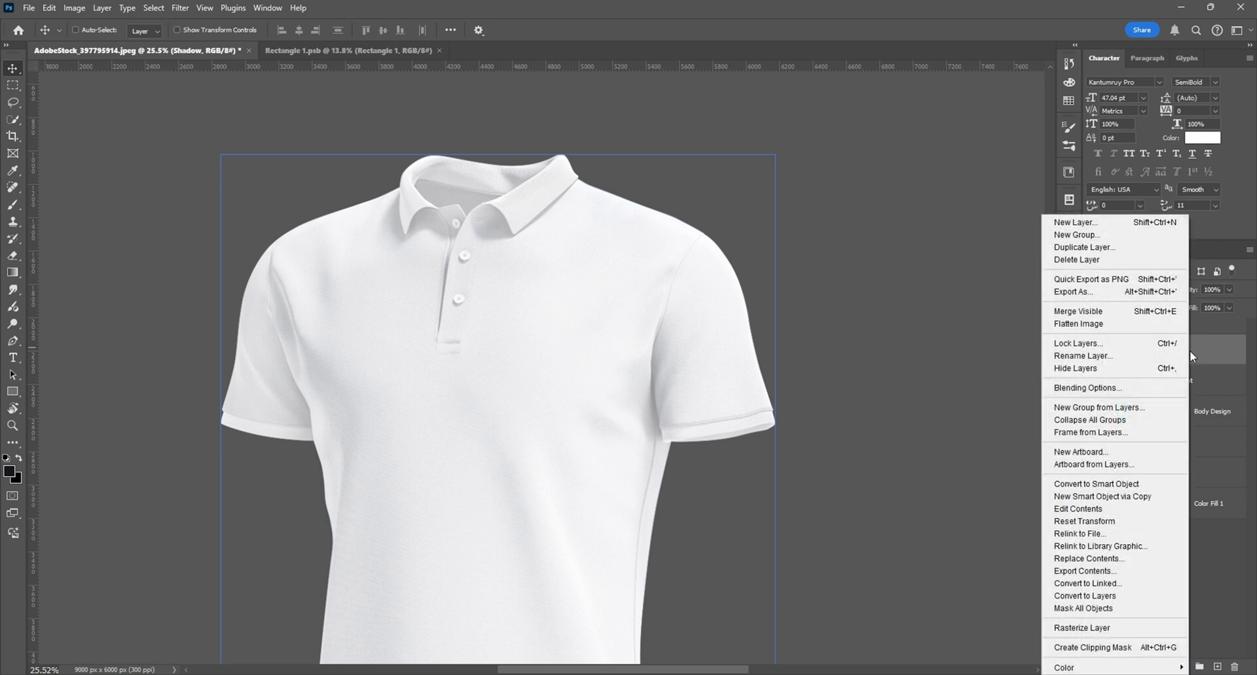
pyautogui.click(1190, 352)
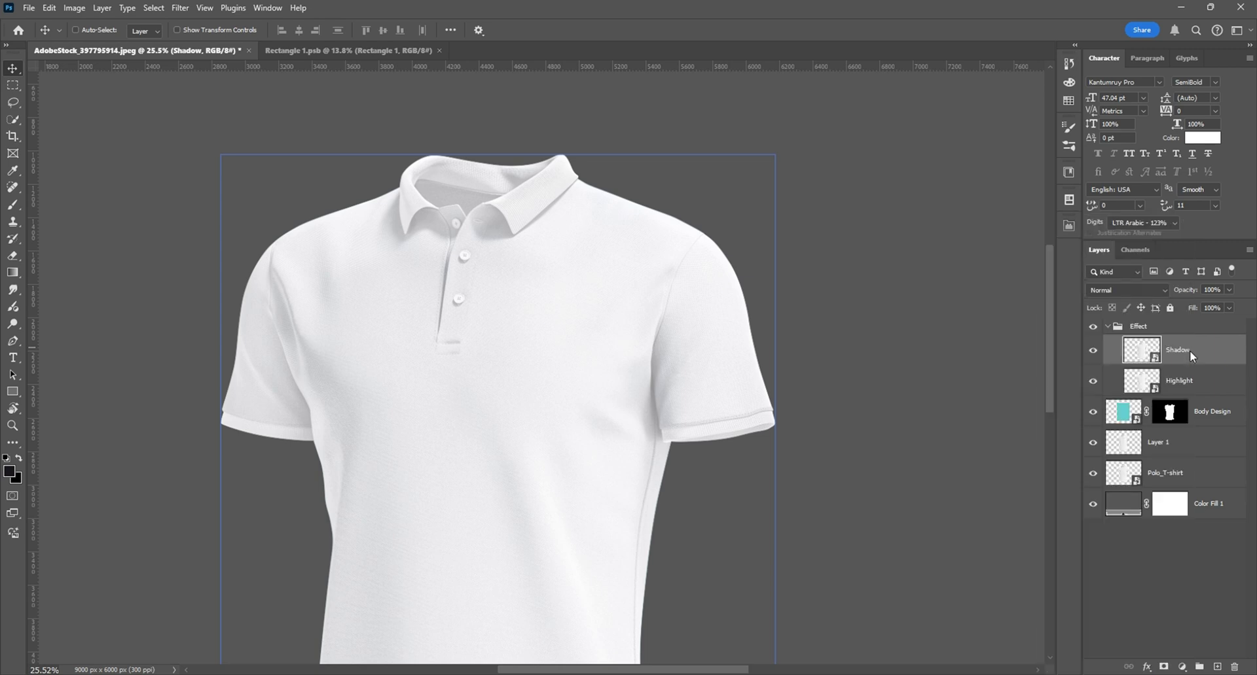
pyautogui.click(72, 10)
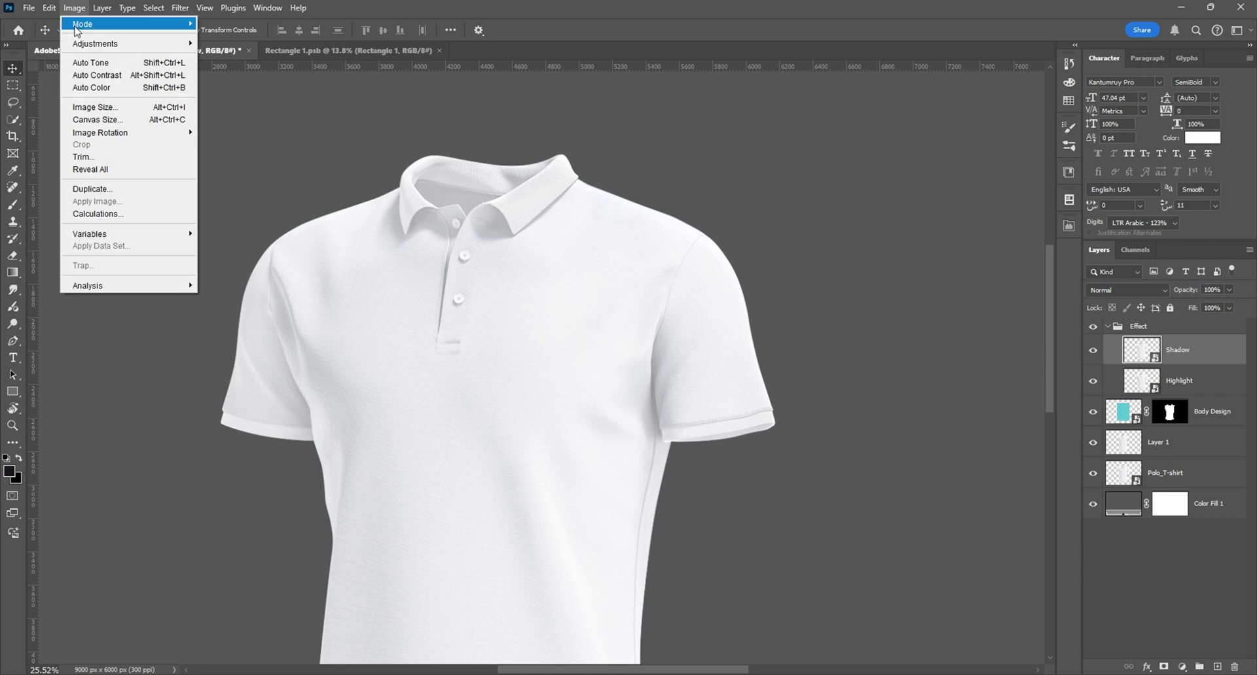
pyautogui.moveTo(127, 46)
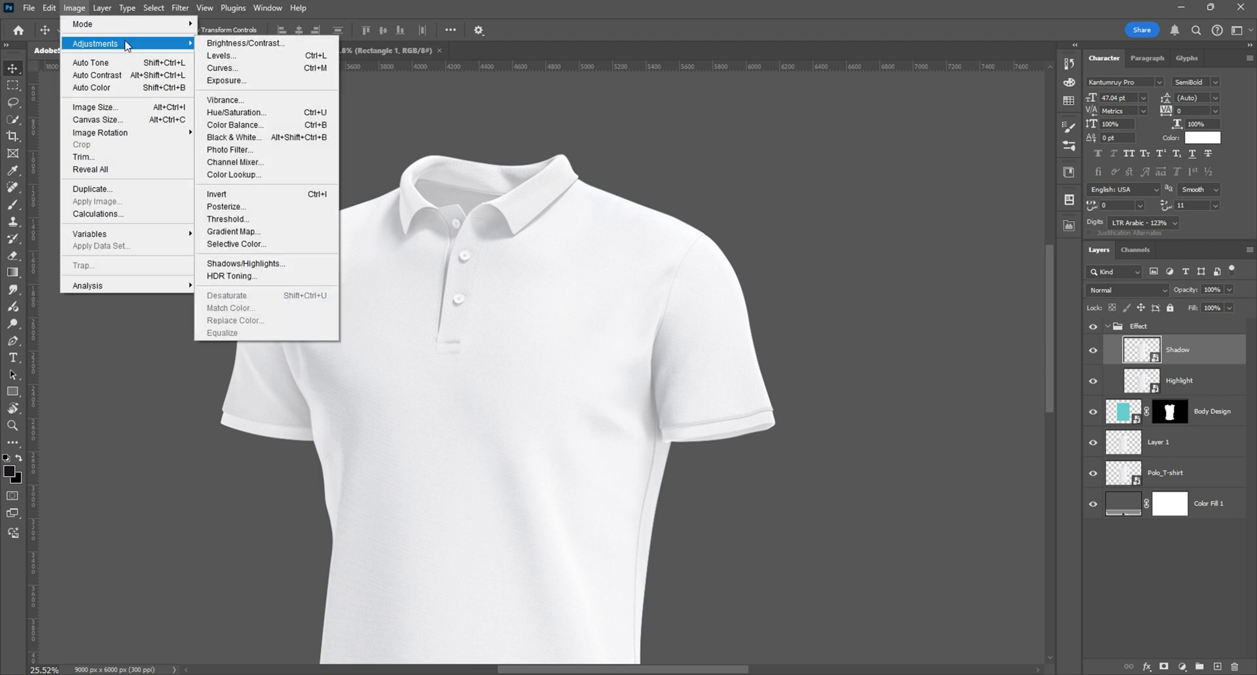
pyautogui.click(223, 69)
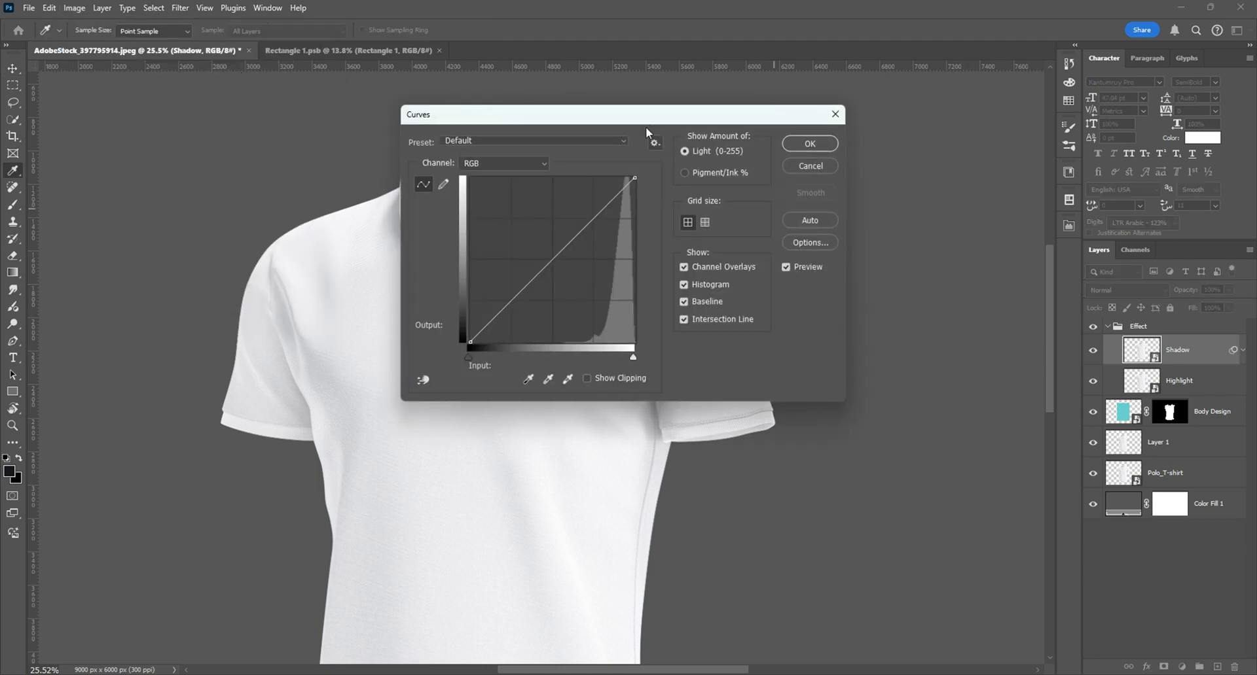
pyautogui.moveTo(647, 122); pyautogui.dragTo(1022, 165)
pyautogui.moveTo(904, 337); pyautogui.dragTo(985, 377)
pyautogui.scroll(-3, 535, 234)
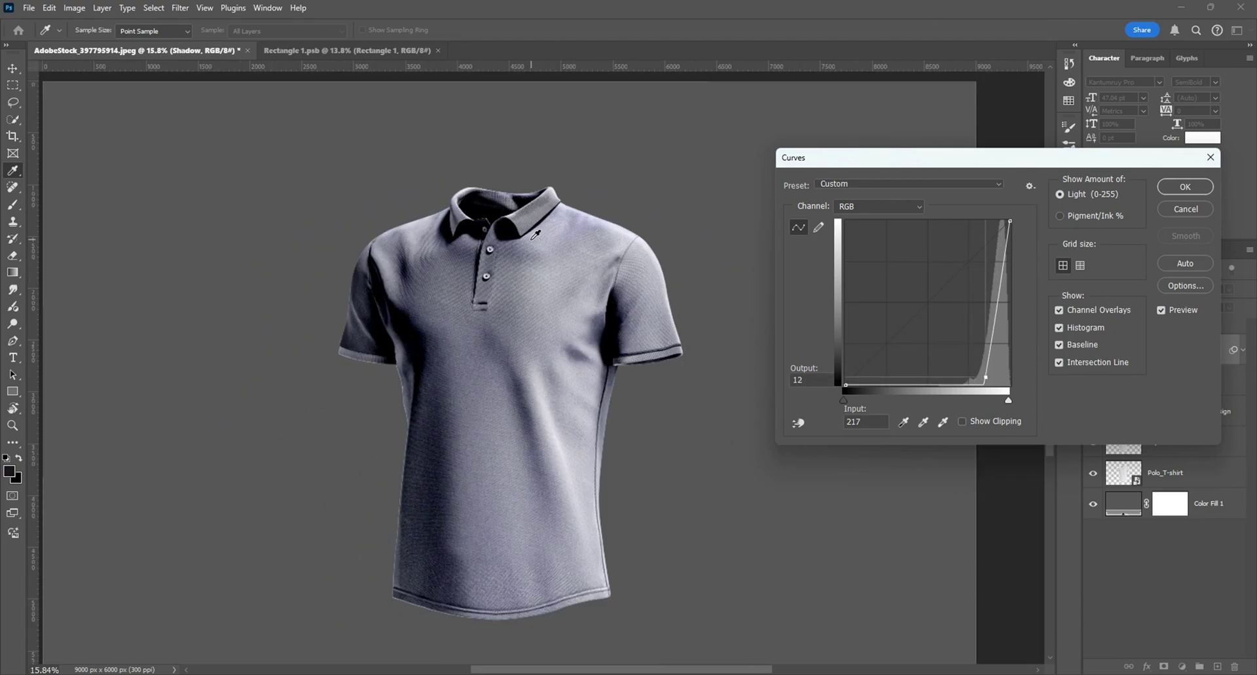
pyautogui.scroll(-3, 534, 234)
pyautogui.hotkey('ctrl', 'z')
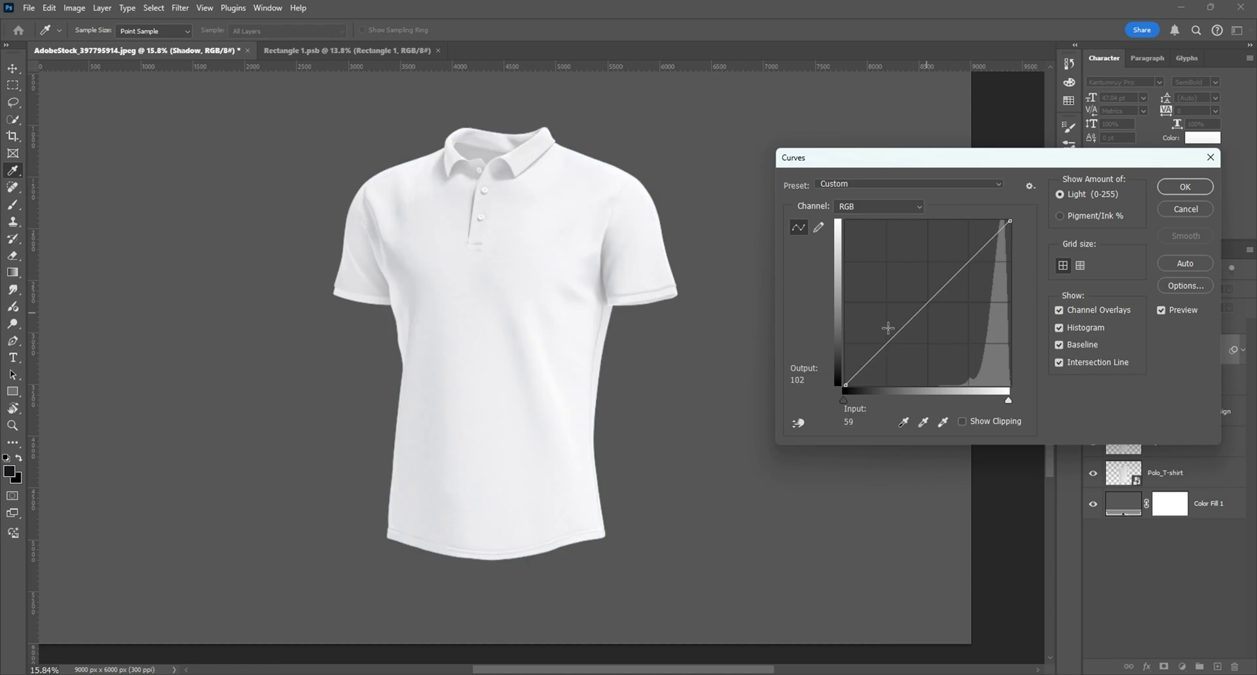
# Step: Darken the Shadow layer with a steep two-point RGB curve, setting its upper point to input 242 and output 137
pyautogui.moveTo(891, 340); pyautogui.dragTo(960, 379)
pyautogui.moveTo(982, 298); pyautogui.dragTo(1001, 296)
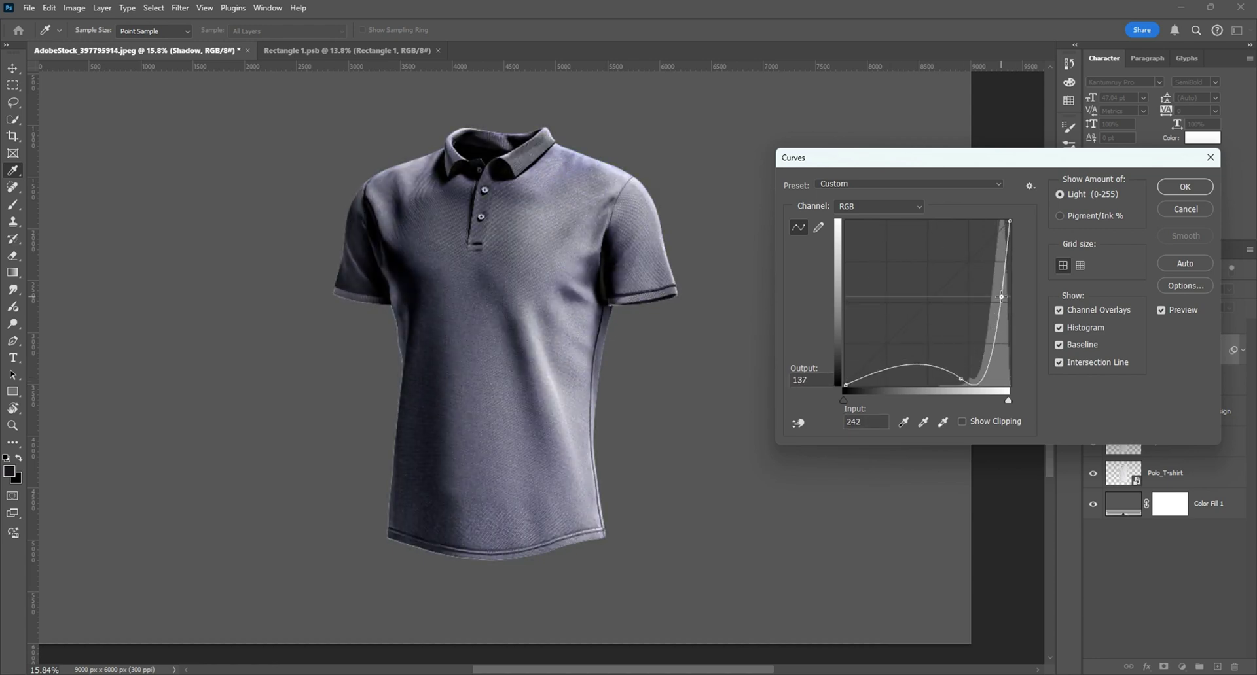
pyautogui.click(1203, 188)
# Step: Set the blending mode of the Shadow layer to Screen
pyautogui.scroll(-5, 526, 233)
pyautogui.scroll(6, 526, 234)
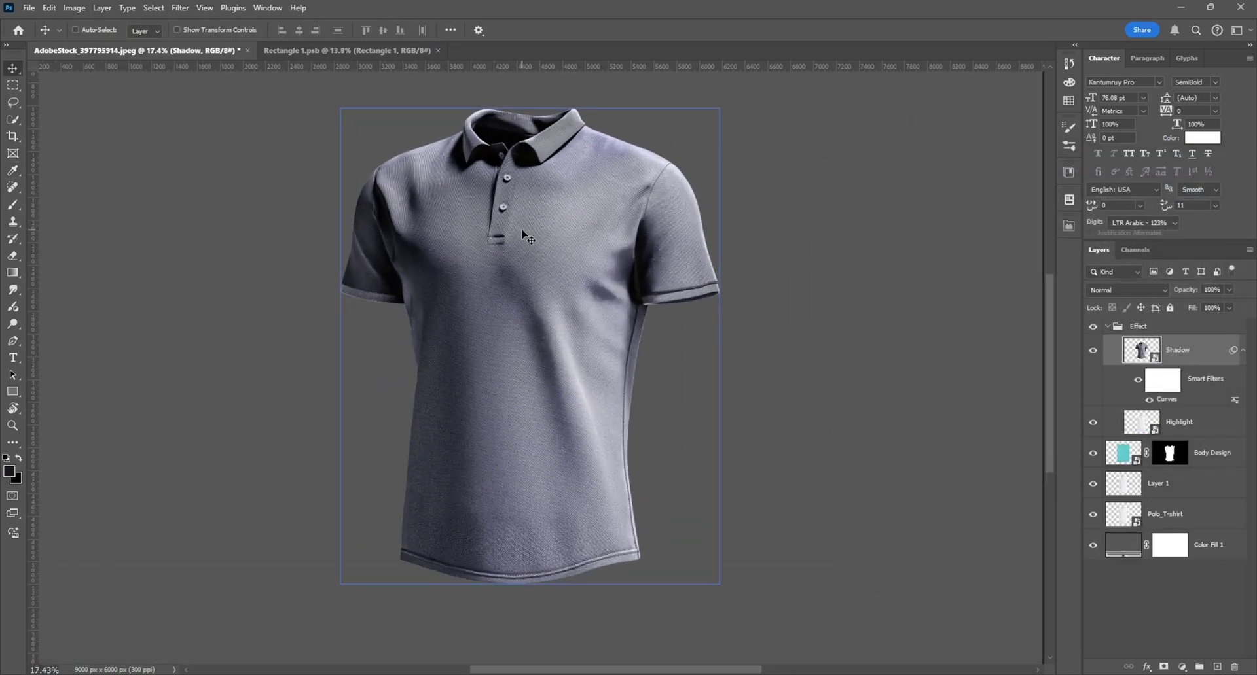
pyautogui.scroll(-2, 527, 233)
pyautogui.click(1129, 290)
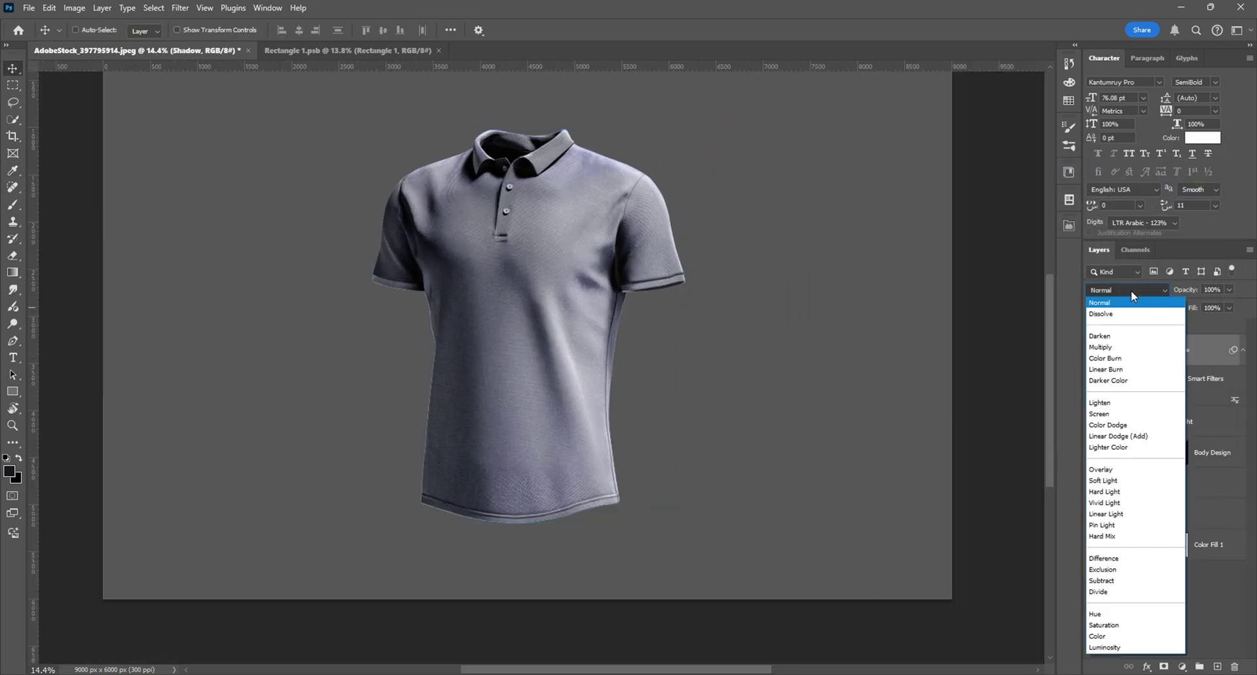
pyautogui.click(1114, 415)
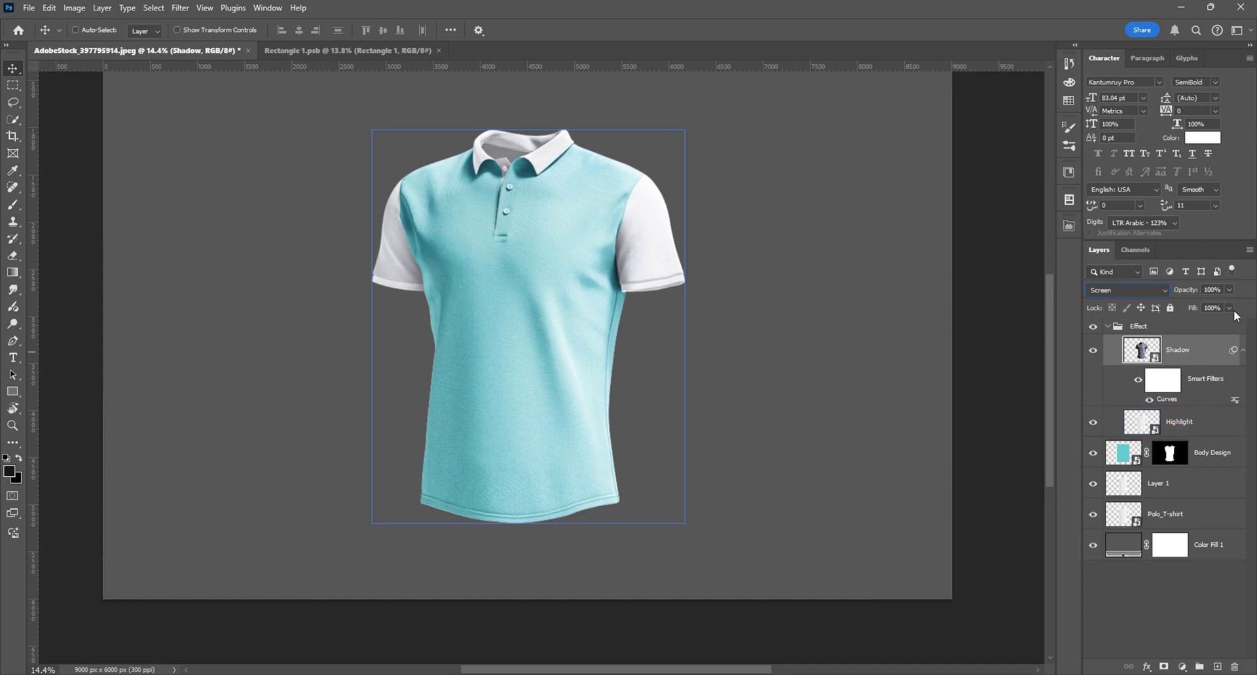
# Step: Reduce the opacity of the Shadow layer to 29%
pyautogui.moveTo(1193, 310); pyautogui.dragTo(1197, 305)
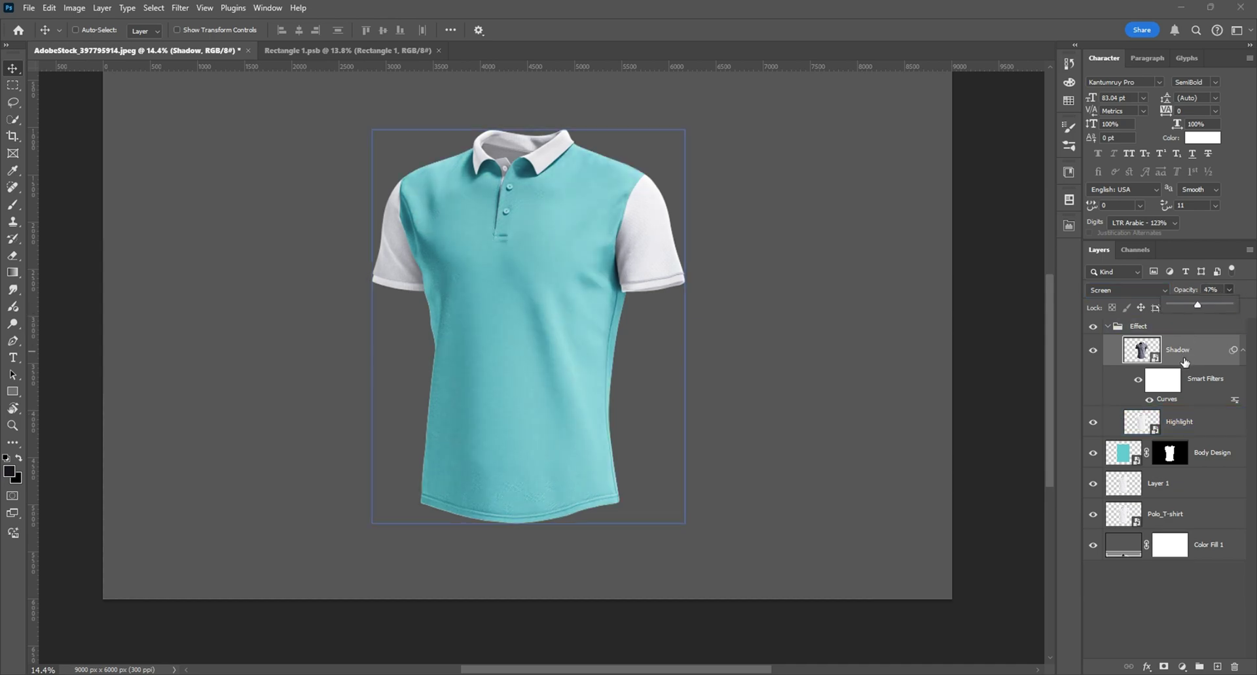
pyautogui.click(1197, 421)
pyautogui.click(1190, 354)
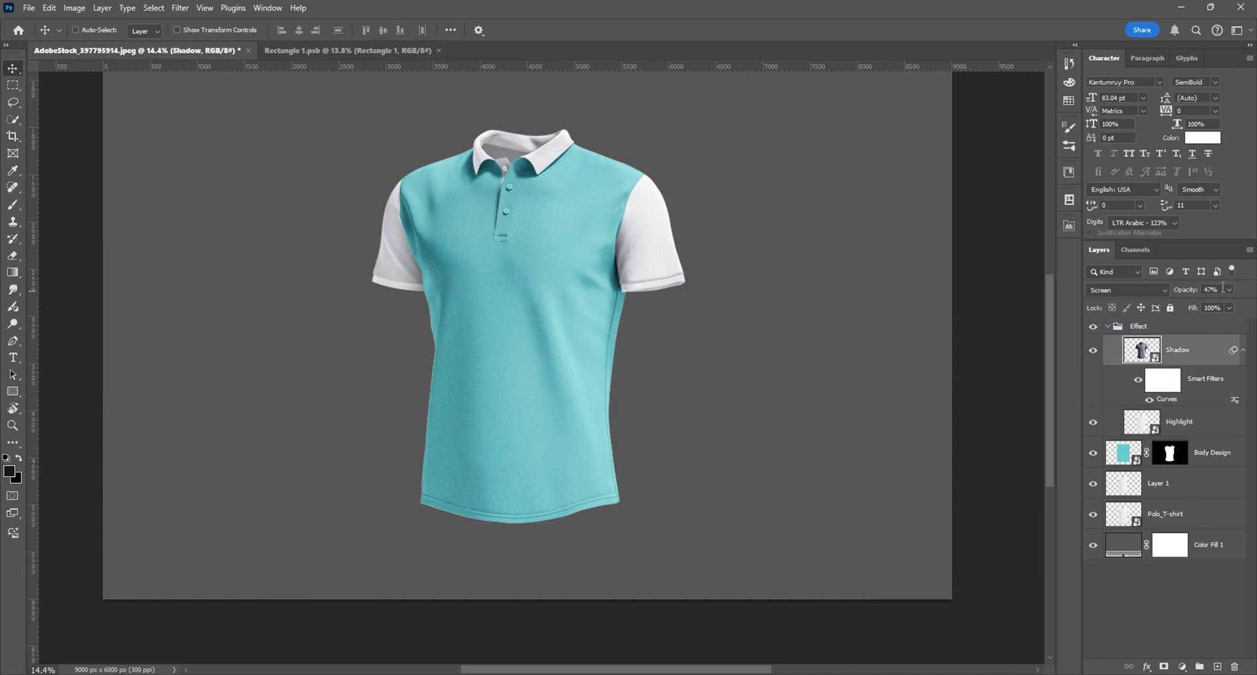
pyautogui.click(1228, 290)
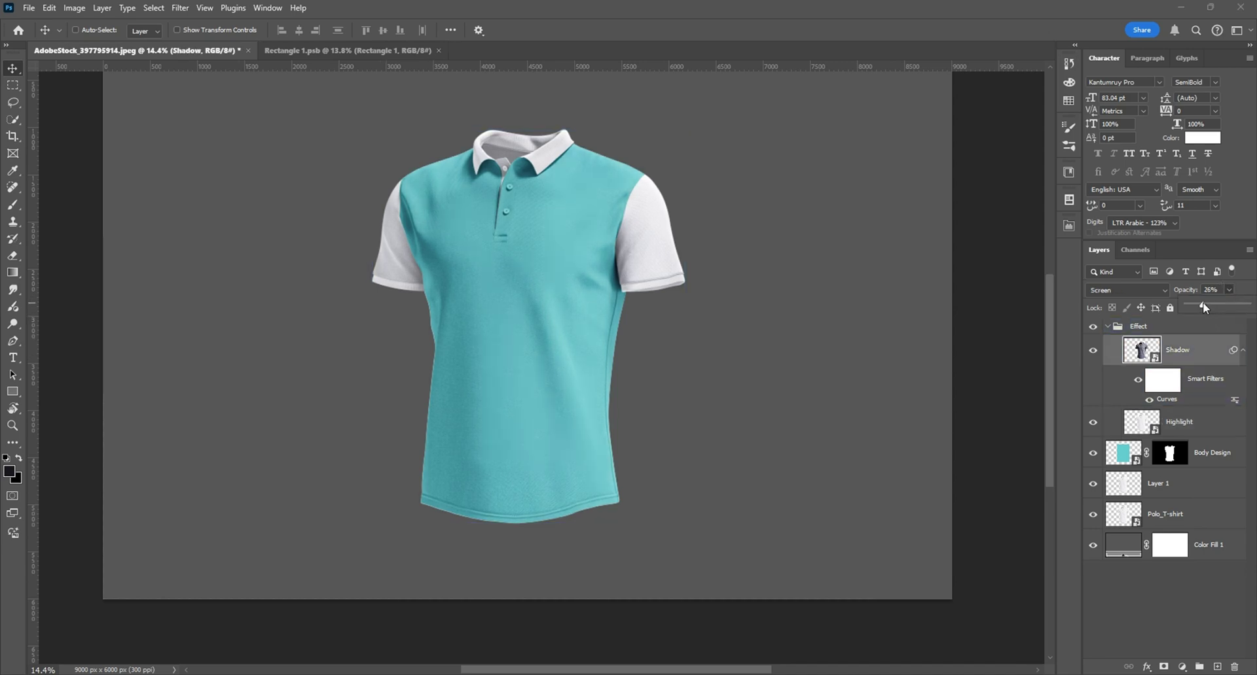
# Step: Examine the shading and fabric detail on the polo shirt's body, collar and sleeves
pyautogui.scroll(-6, 440, 271)
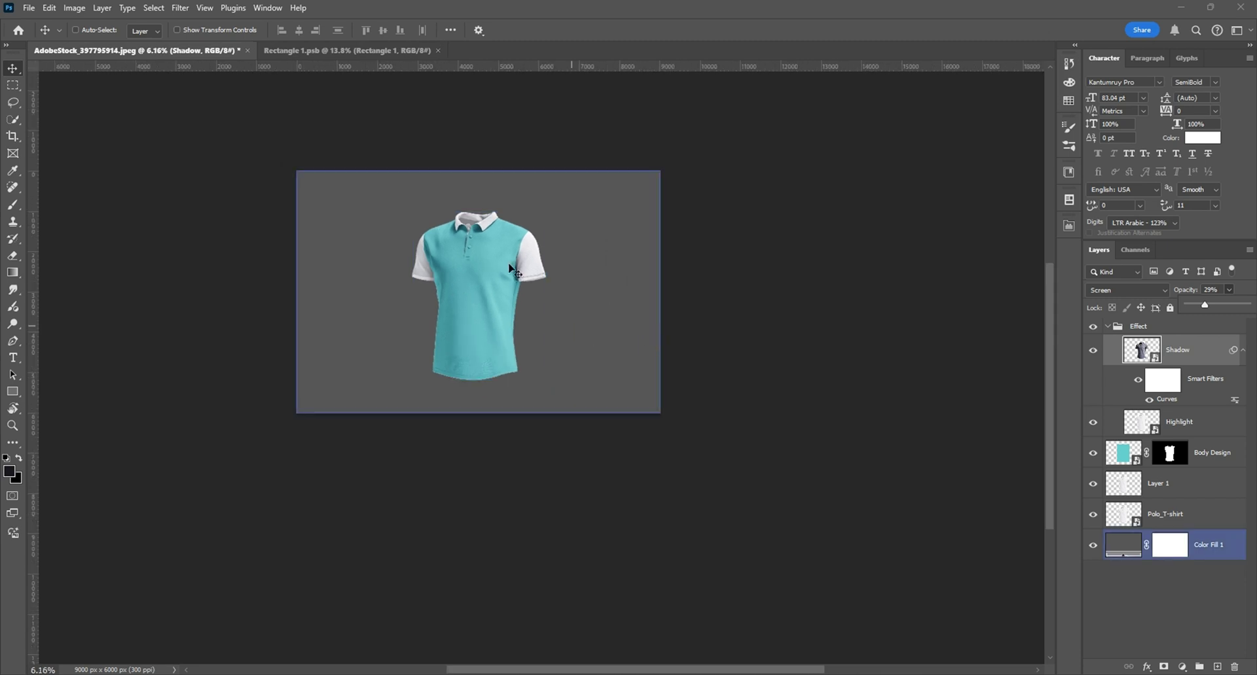
pyautogui.scroll(8, 416, 232)
pyautogui.scroll(-3, 592, 279)
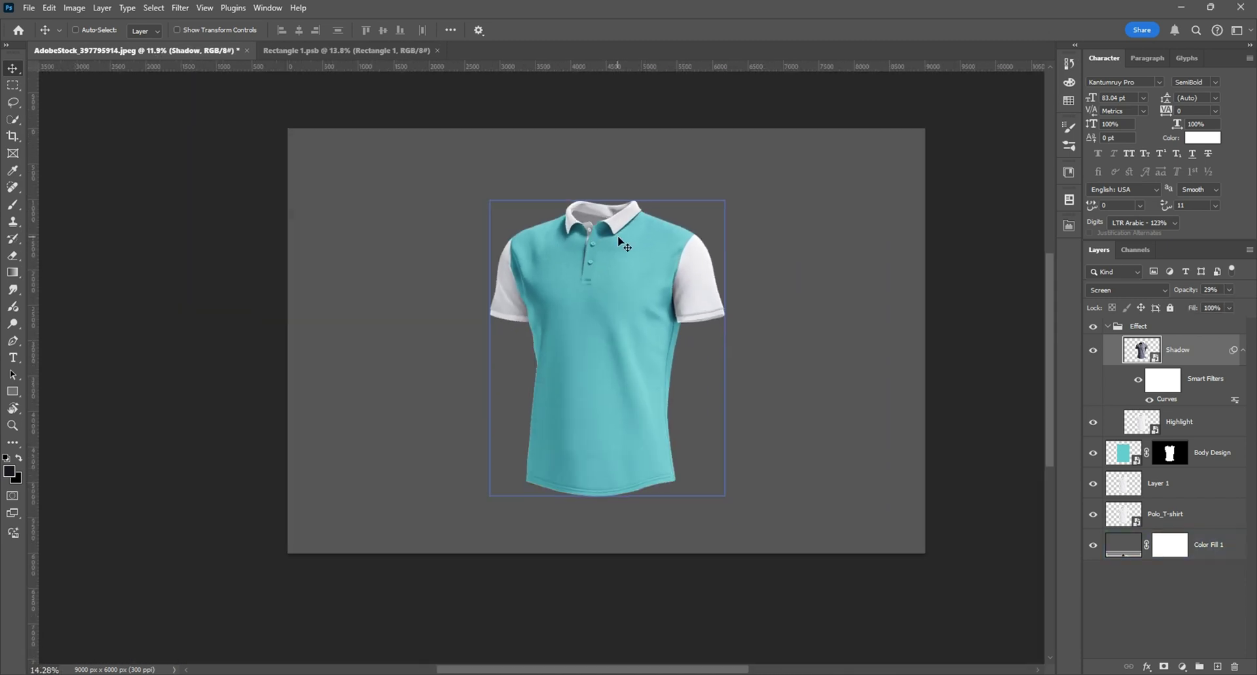
pyautogui.scroll(2, 619, 241)
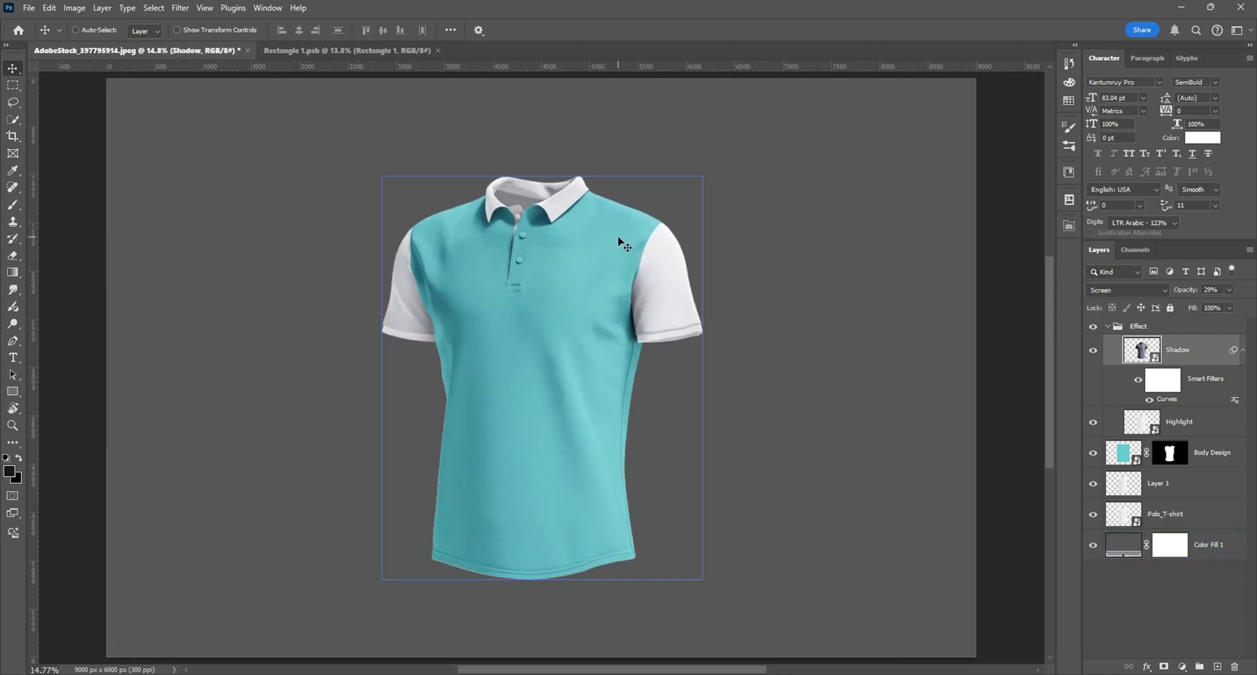
pyautogui.scroll(4, 385, 316)
pyautogui.scroll(-6, 736, 325)
pyautogui.scroll(3, 768, 326)
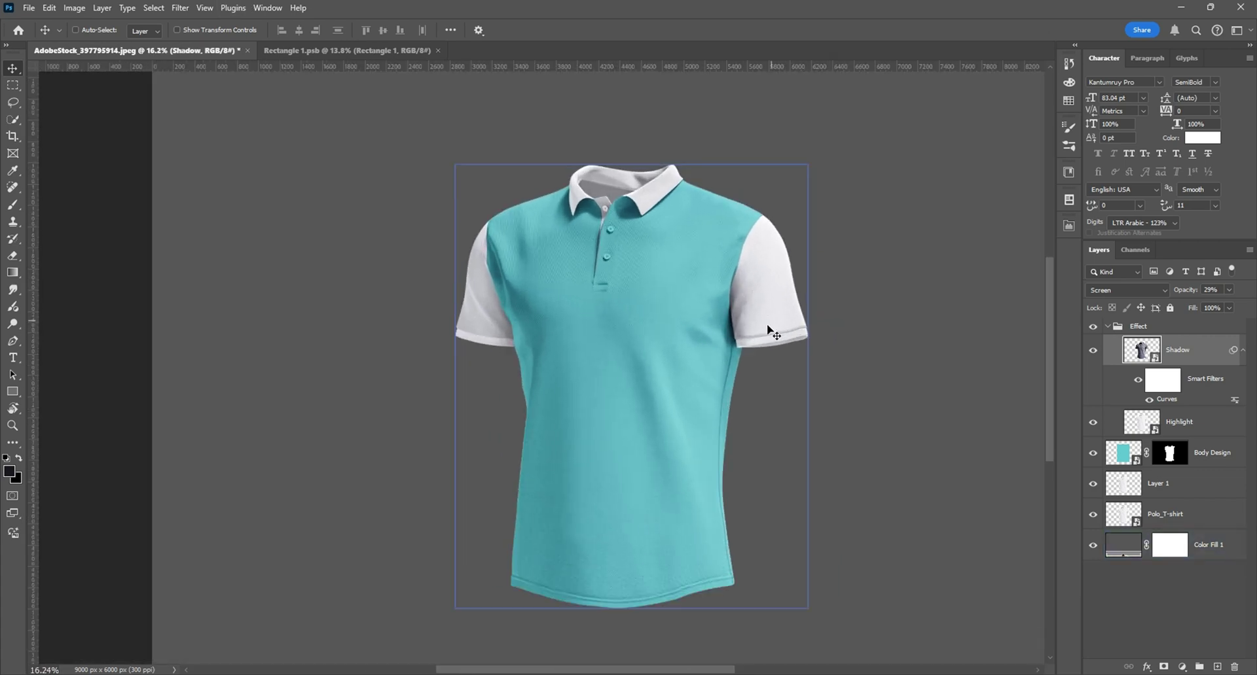
pyautogui.moveTo(828, 435); pyautogui.dragTo(723, 398)
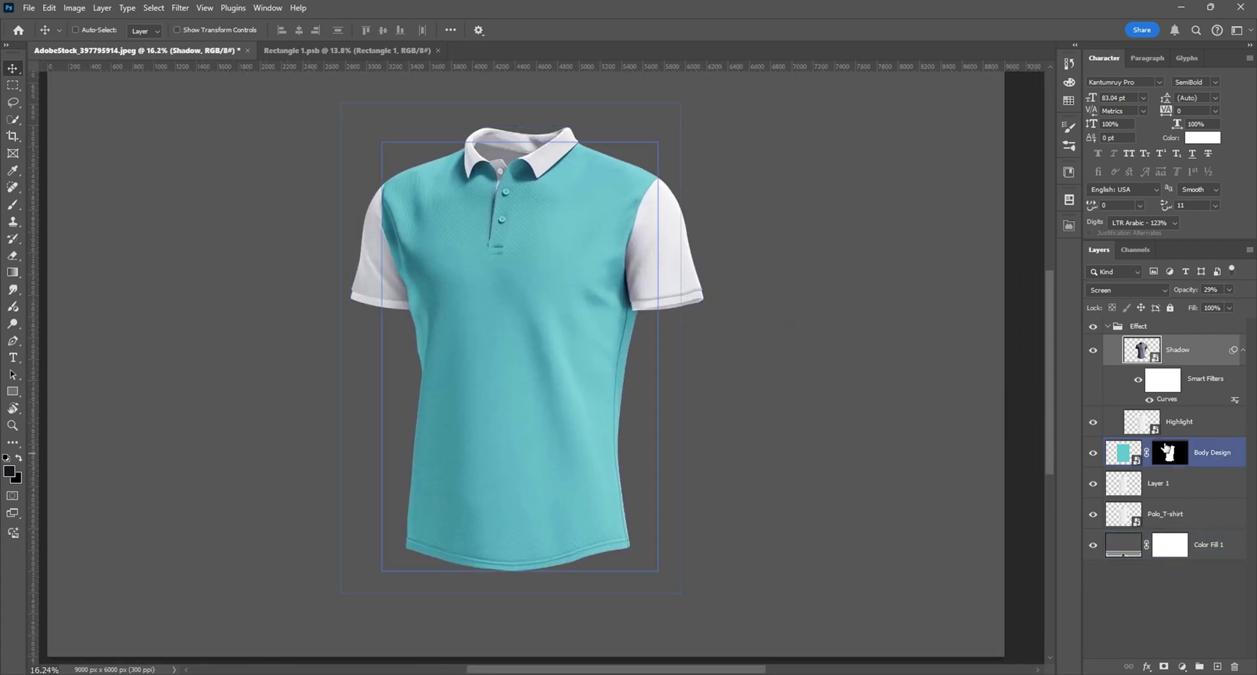
# Step: Select the Body Design layer and switch to its smart object contents in Rectangle 1.psb
pyautogui.click(1139, 453)
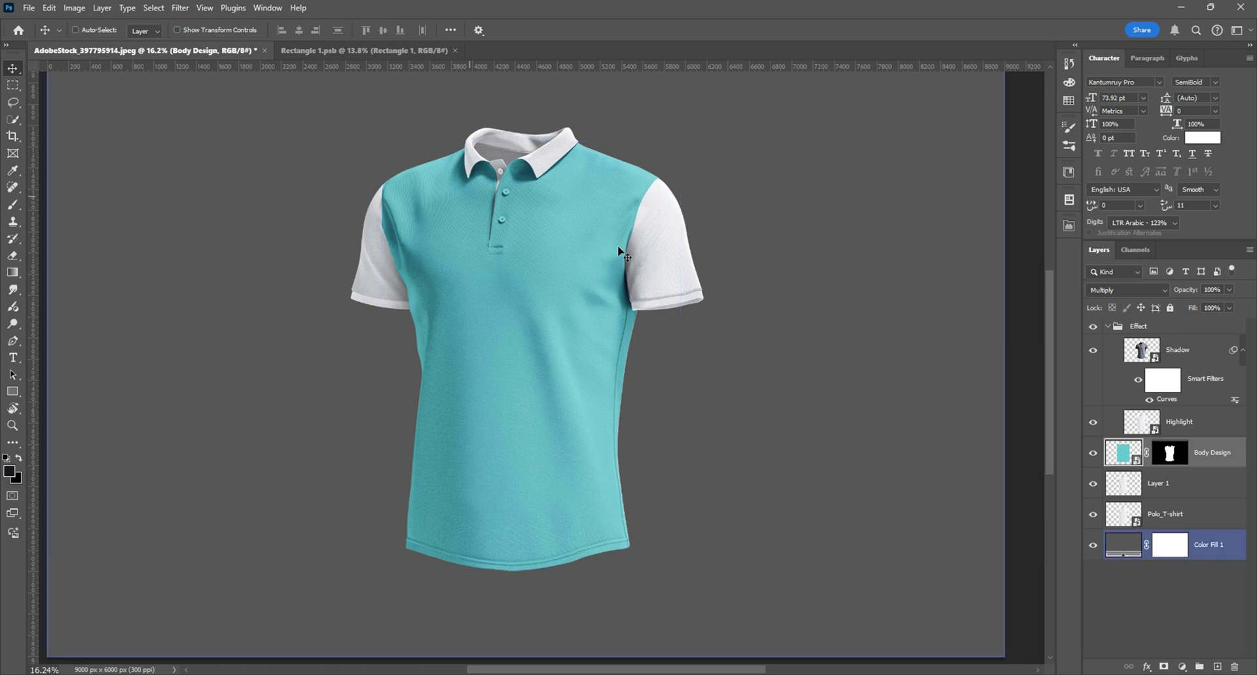
pyautogui.click(375, 51)
pyautogui.scroll(-3, 515, 240)
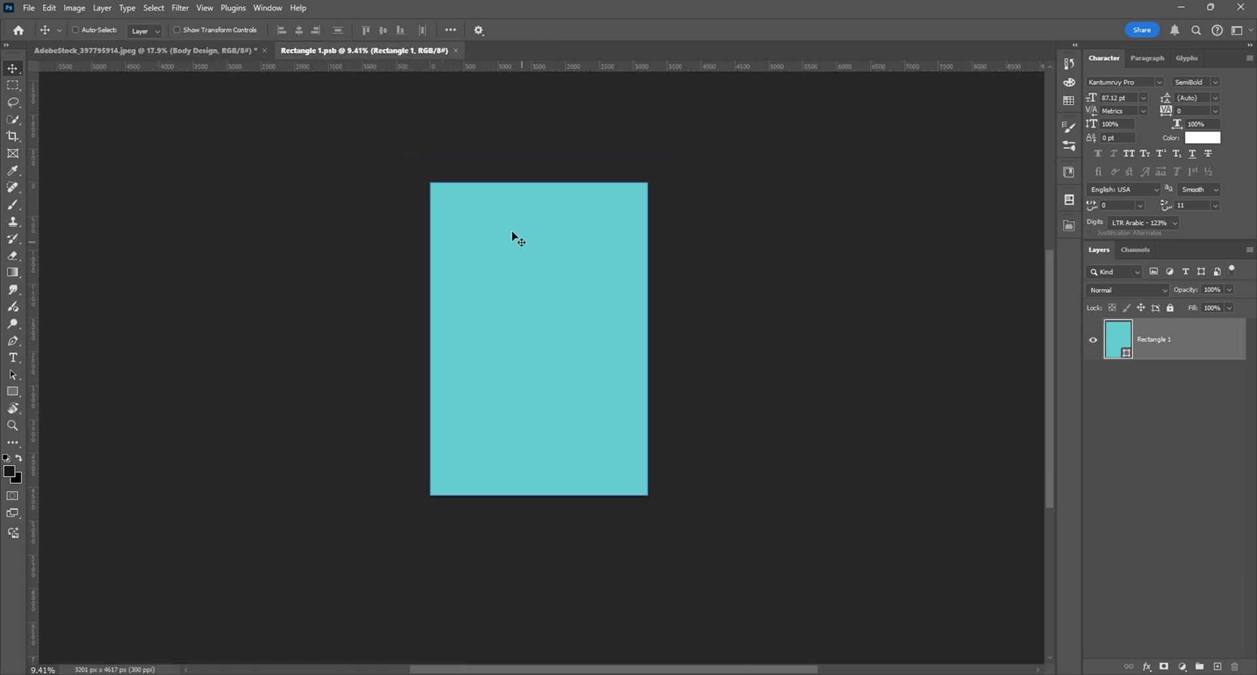
pyautogui.scroll(3, 658, 358)
pyautogui.scroll(-1, 651, 349)
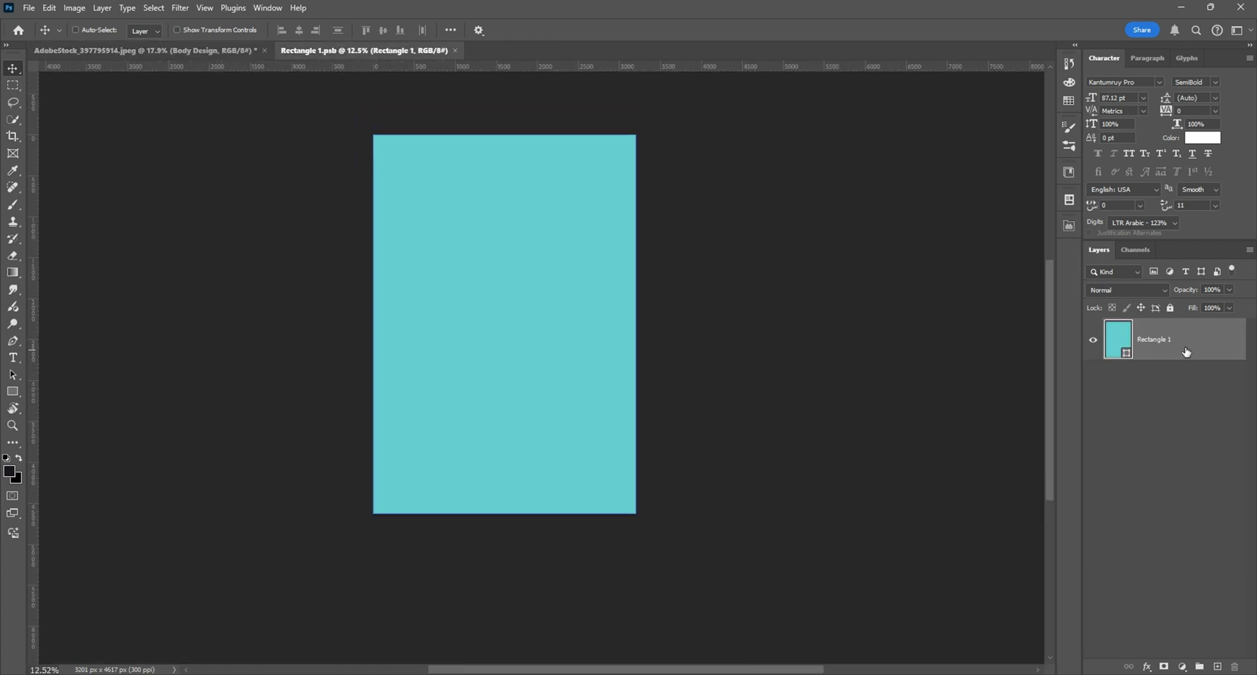
pyautogui.scroll(2, 553, 267)
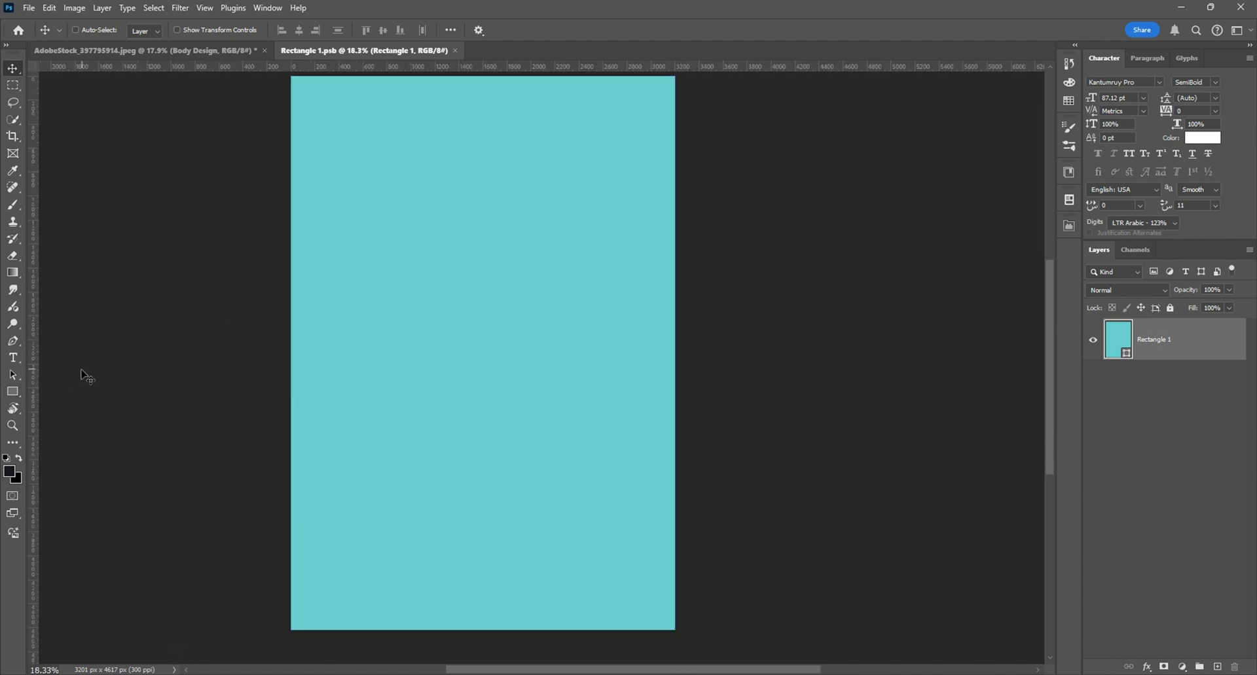
# Step: Draw a rectangle of about 2953 × 2863 px on a new layer, overlapping the upper-left part of the teal design
pyautogui.click(13, 391)
pyautogui.scroll(-1, 565, 299)
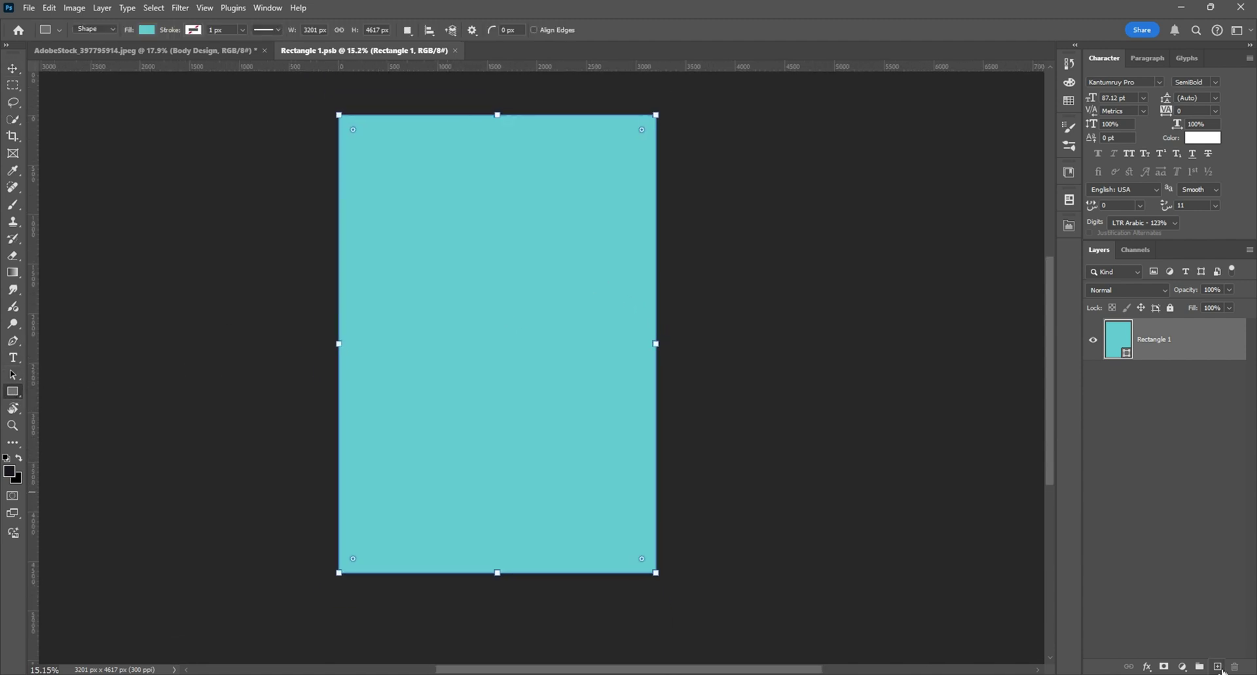
pyautogui.click(1218, 666)
pyautogui.scroll(-1, 538, 340)
pyautogui.moveTo(259, 166); pyautogui.dragTo(479, 379)
# Step: Fill the new rectangle with a linear gradient from light blue to transparent
pyautogui.click(952, 358)
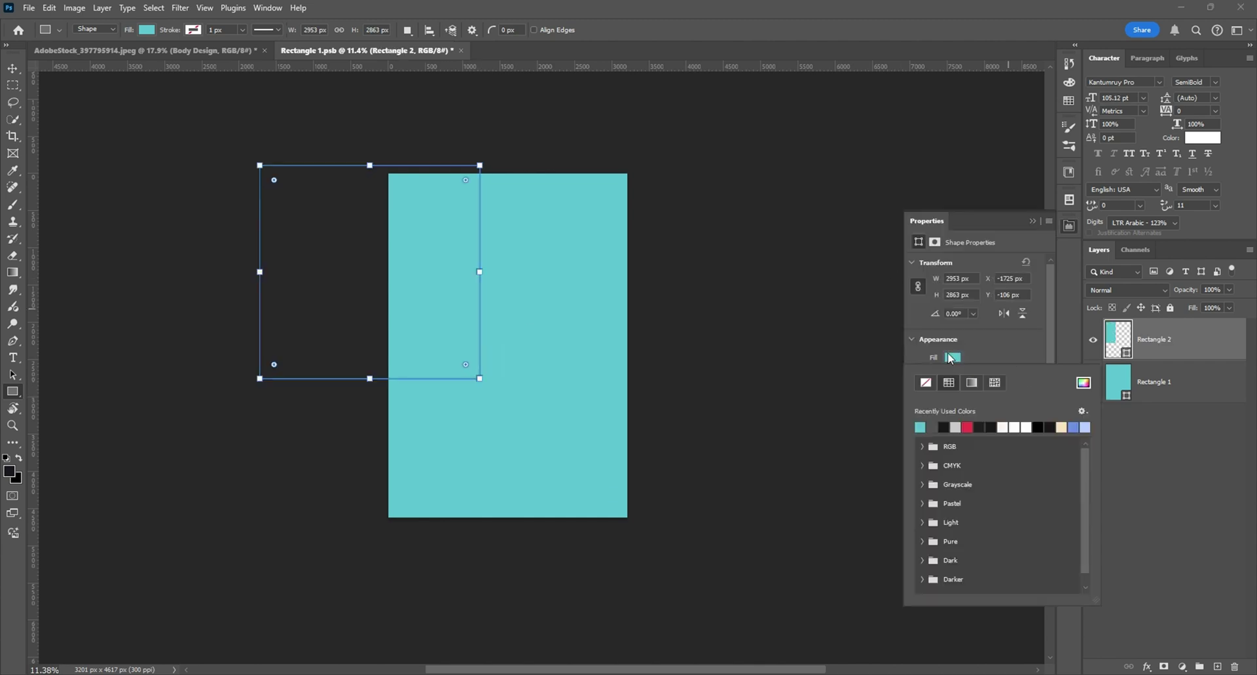
pyautogui.click(972, 385)
pyautogui.click(955, 428)
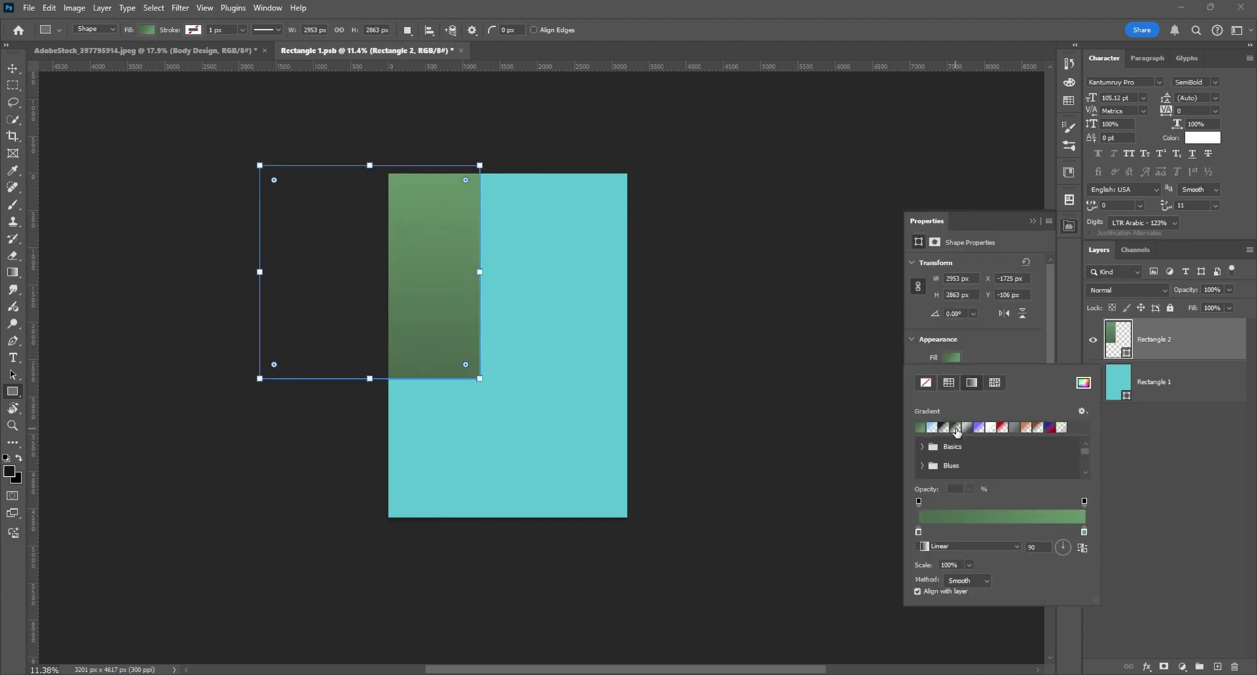
pyautogui.click(933, 427)
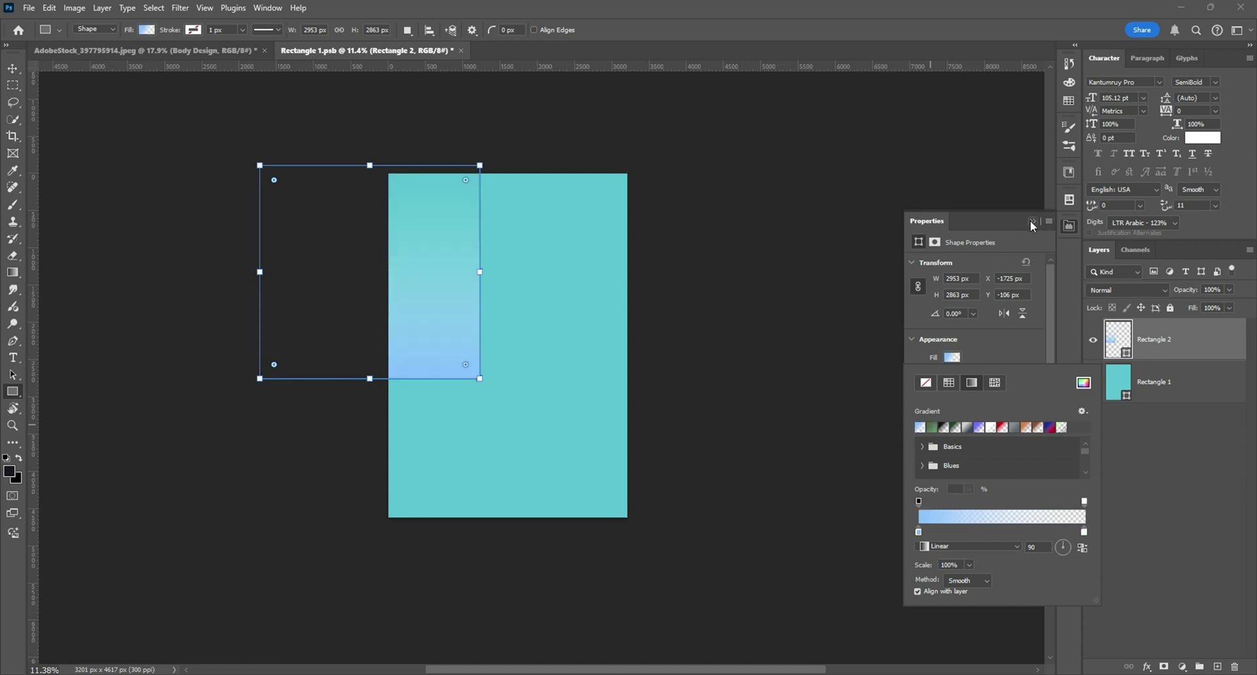
pyautogui.click(1032, 222)
# Step: Move the gradient rectangle onto the teal design and transform it to about 57.5% width and 178% height, reaching the design's bottom edge
pyautogui.click(12, 68)
pyautogui.moveTo(445, 325); pyautogui.dragTo(638, 360)
pyautogui.hotkey('ctrl', 't')
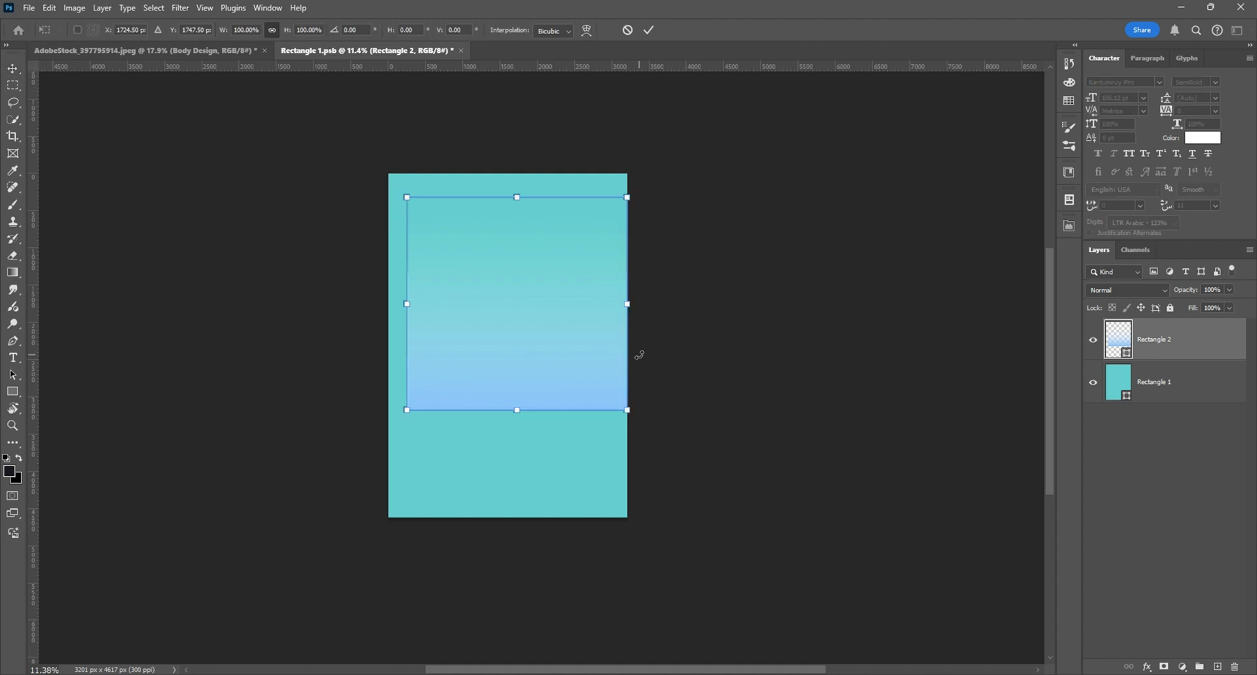
pyautogui.moveTo(634, 319); pyautogui.dragTo(400, 269)
pyautogui.scroll(1, 458, 267)
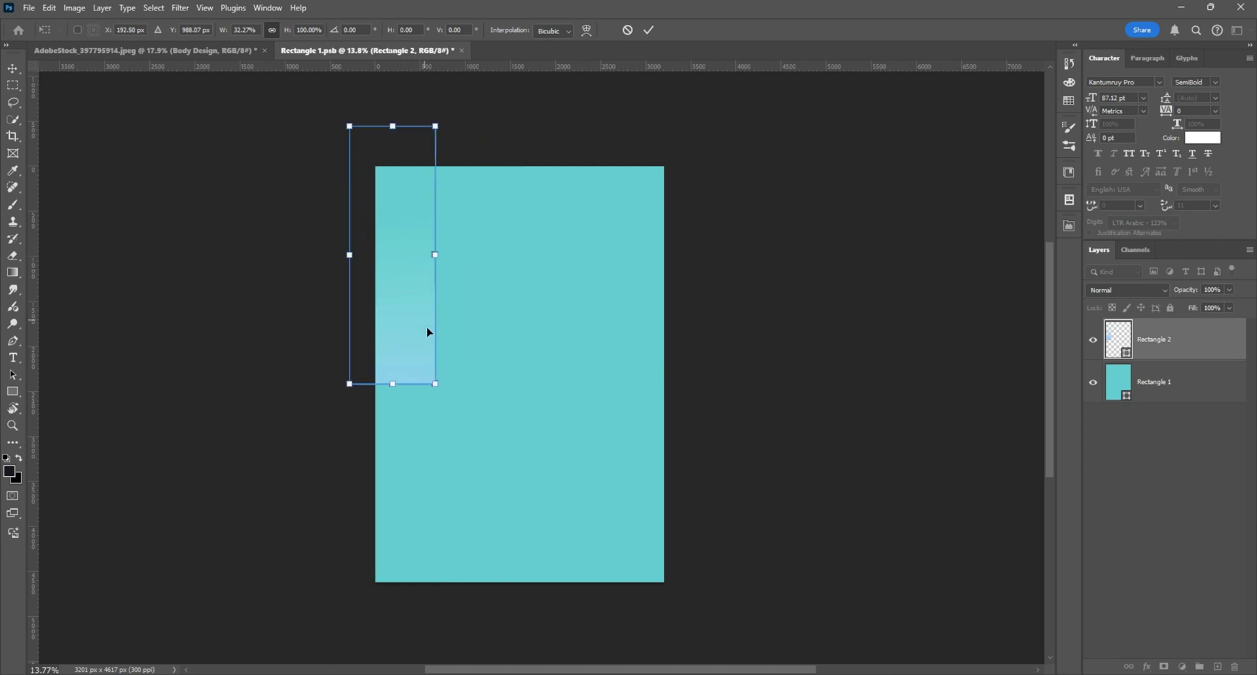
pyautogui.moveTo(432, 322); pyautogui.dragTo(532, 328)
pyautogui.moveTo(519, 384); pyautogui.dragTo(519, 582)
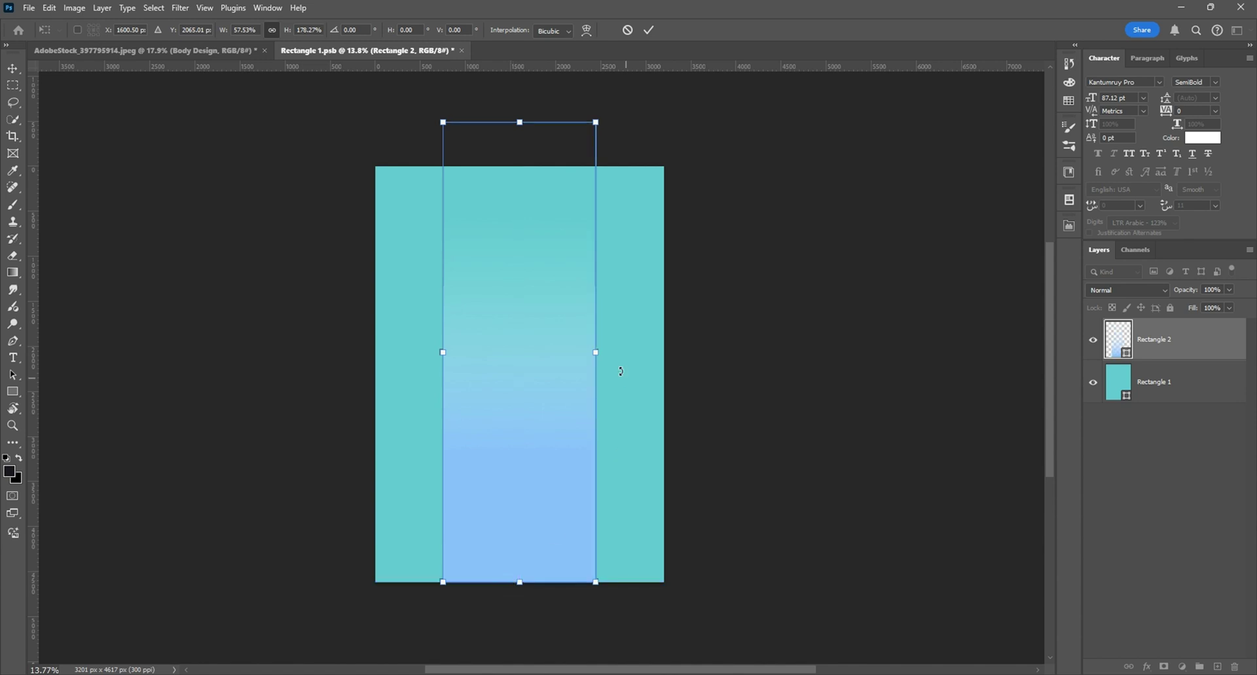
# Step: Narrow the gradient rectangle to about 18.7% width and rotate it into a diagonal stripe across the design's lower-right corner
pyautogui.moveTo(597, 354); pyautogui.dragTo(438, 388)
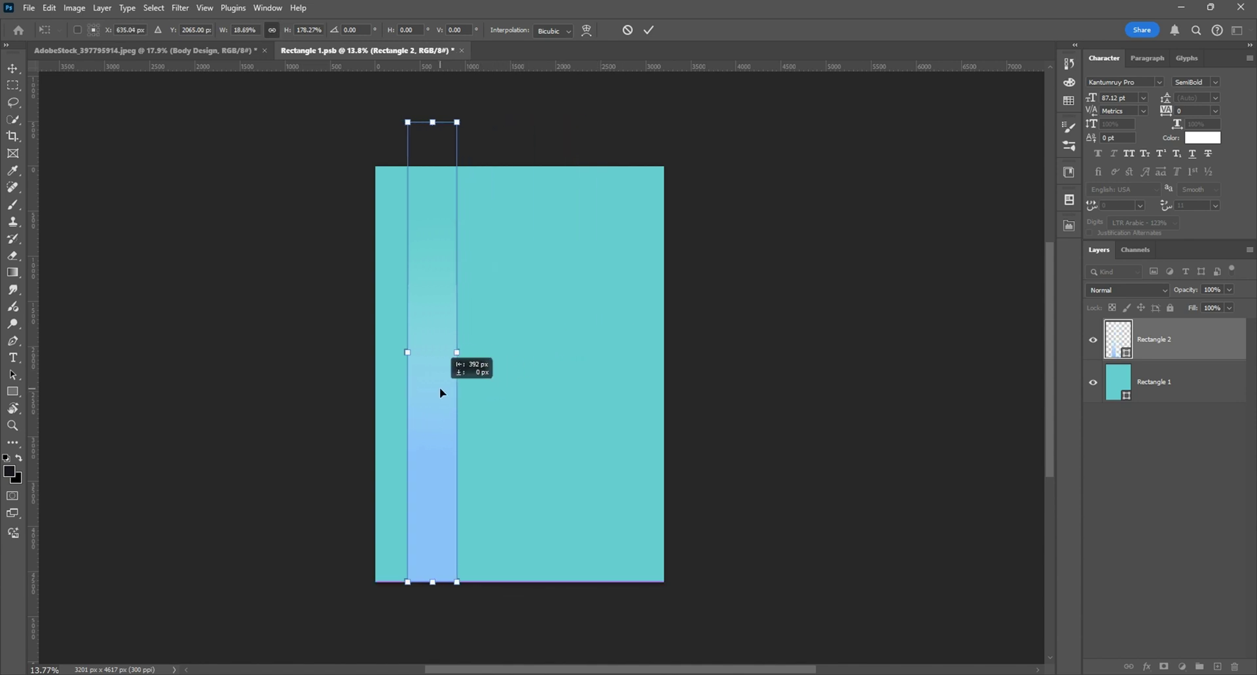
pyautogui.moveTo(466, 129); pyautogui.dragTo(553, 167)
pyautogui.moveTo(475, 285); pyautogui.dragTo(654, 399)
pyautogui.press('Return')
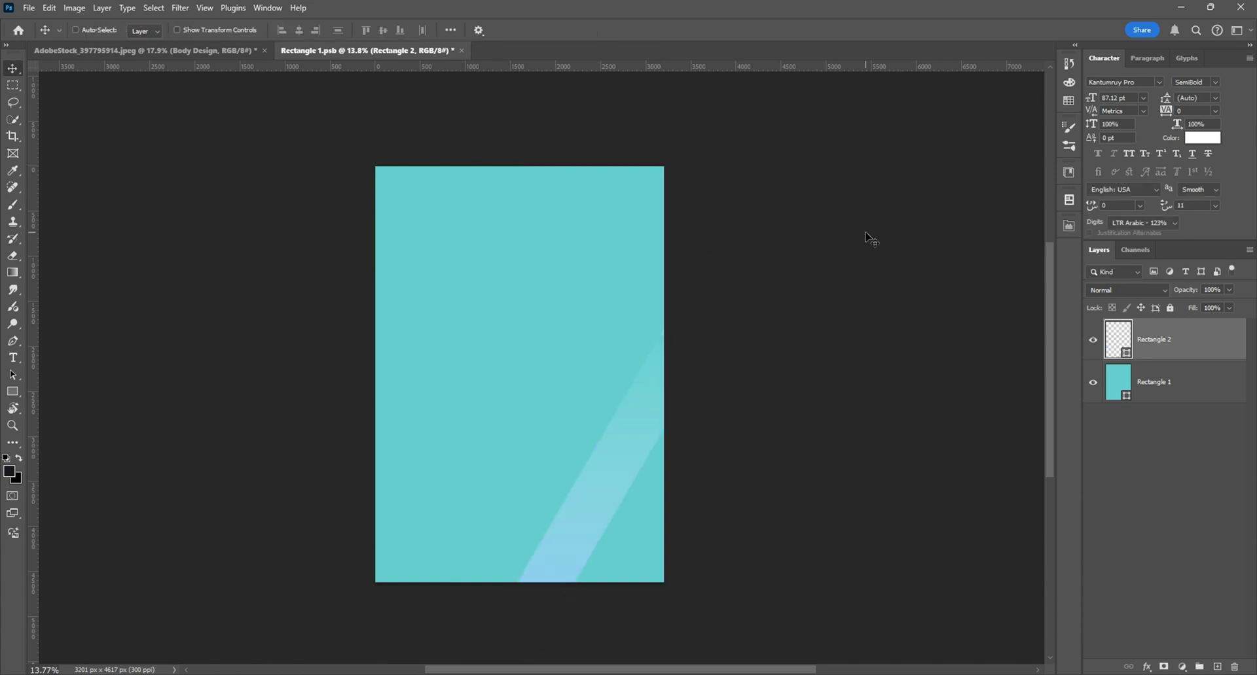
# Step: Duplicate the diagonal stripe, enlarge the copy to about 156% and rotate it more steeply across the middle of the design
pyautogui.scroll(-2, 718, 268)
pyautogui.moveTo(638, 460); pyautogui.dragTo(560, 383)
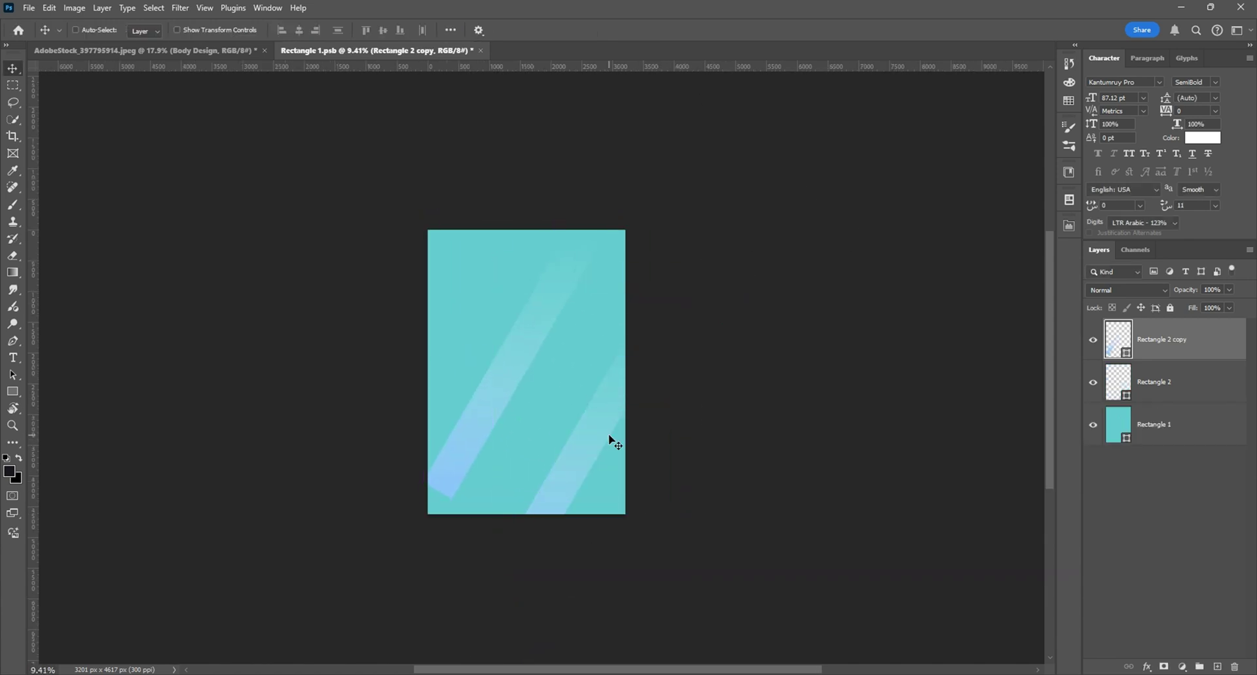
pyautogui.hotkey('ctrl', 't')
pyautogui.moveTo(610, 357); pyautogui.dragTo(639, 465)
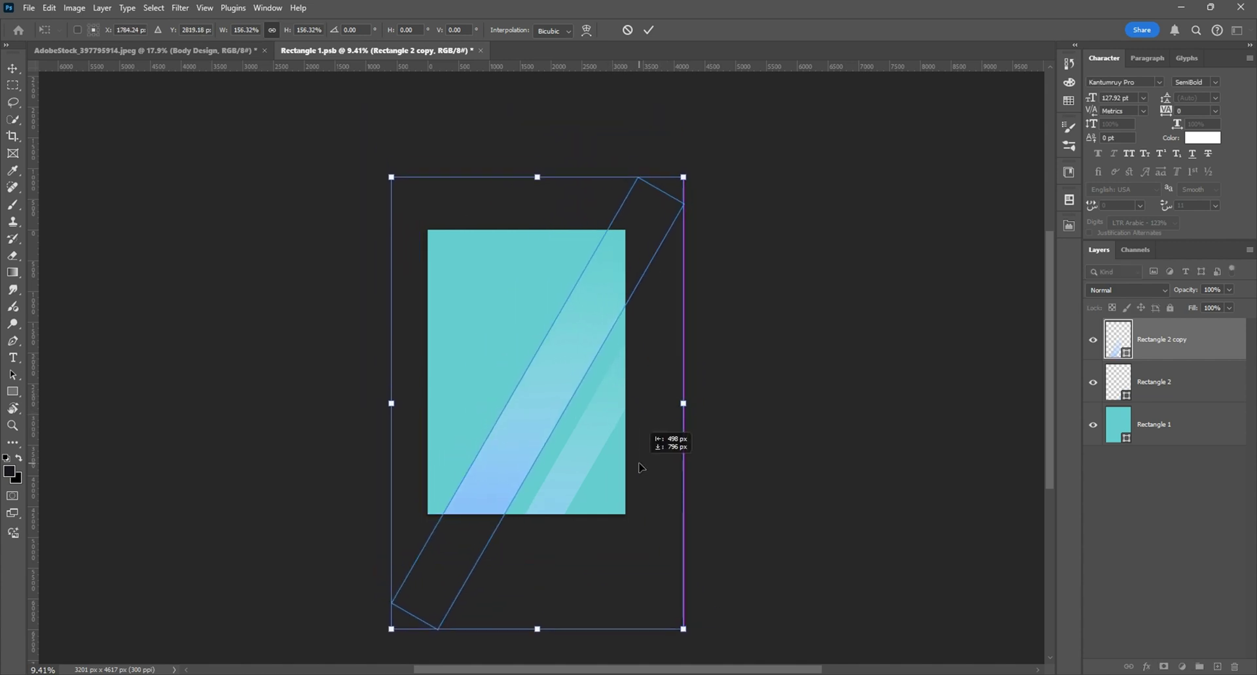
pyautogui.moveTo(704, 163); pyautogui.dragTo(479, 466)
pyautogui.press('Return')
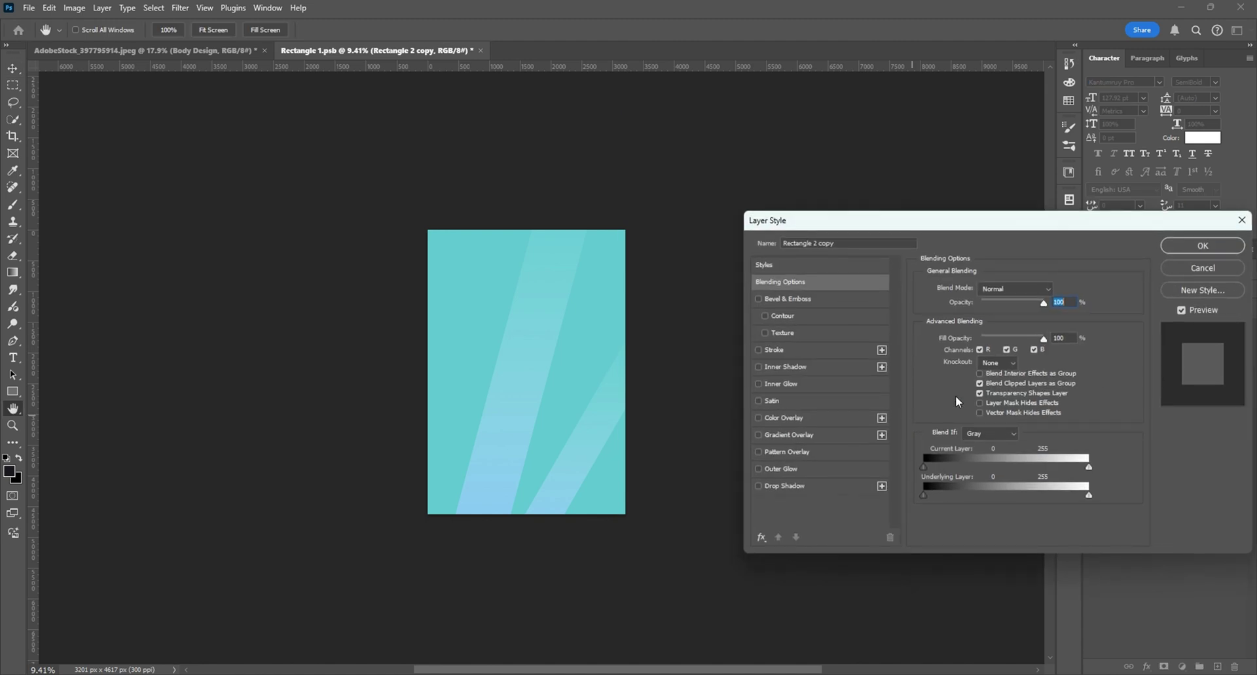
# Step: Add a Gradient Overlay to the larger stripe with a linear blue-to-cyan gradient from the Blues presets at an angle of -92°
pyautogui.click(804, 435)
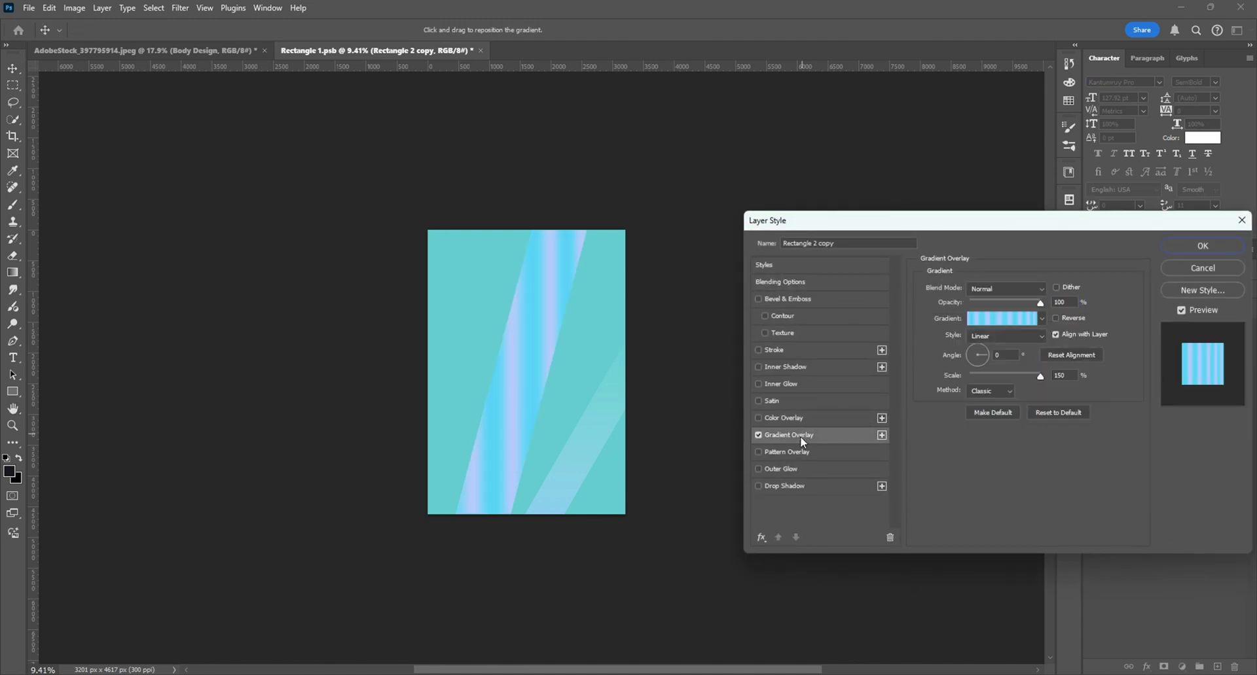
pyautogui.click(1042, 319)
pyautogui.click(940, 369)
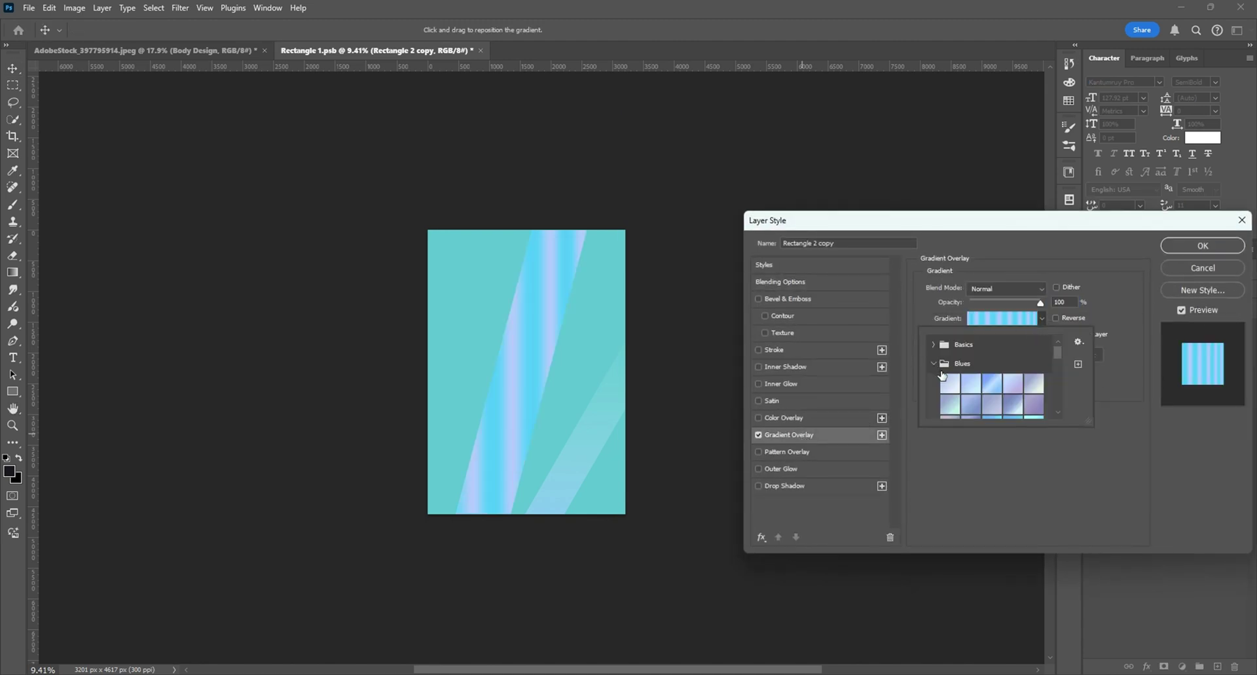
pyautogui.click(981, 381)
pyautogui.scroll(-2, 991, 386)
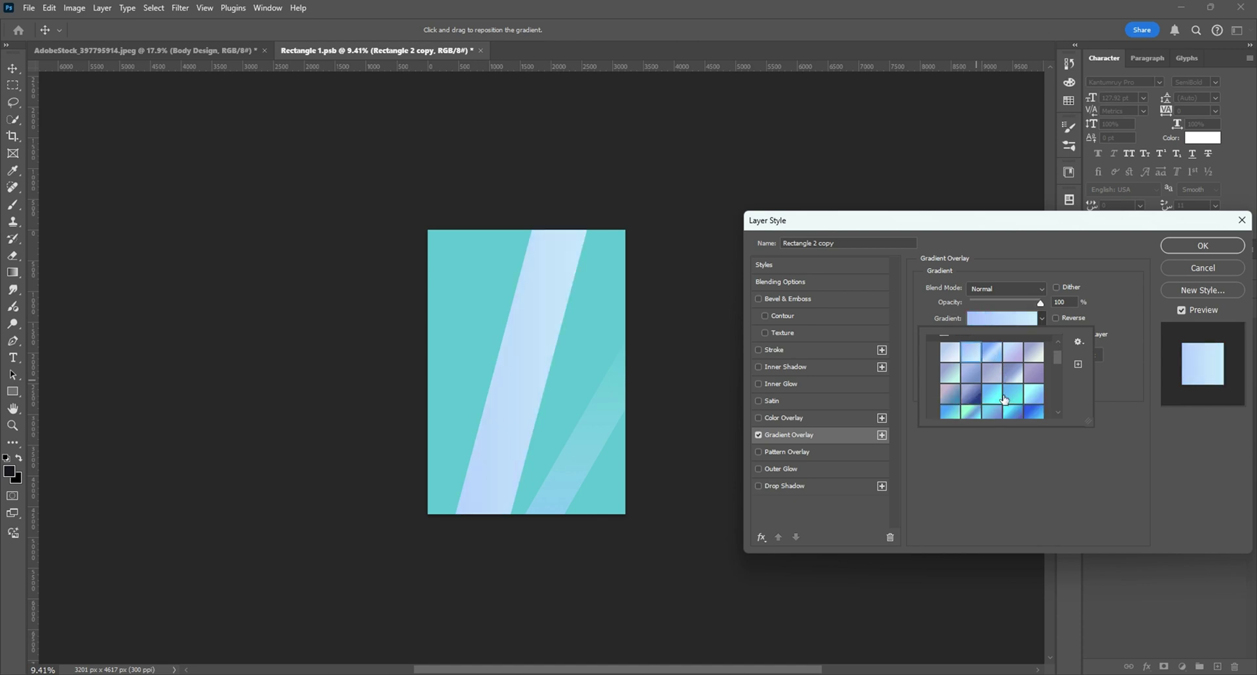
pyautogui.click(998, 394)
pyautogui.click(1101, 273)
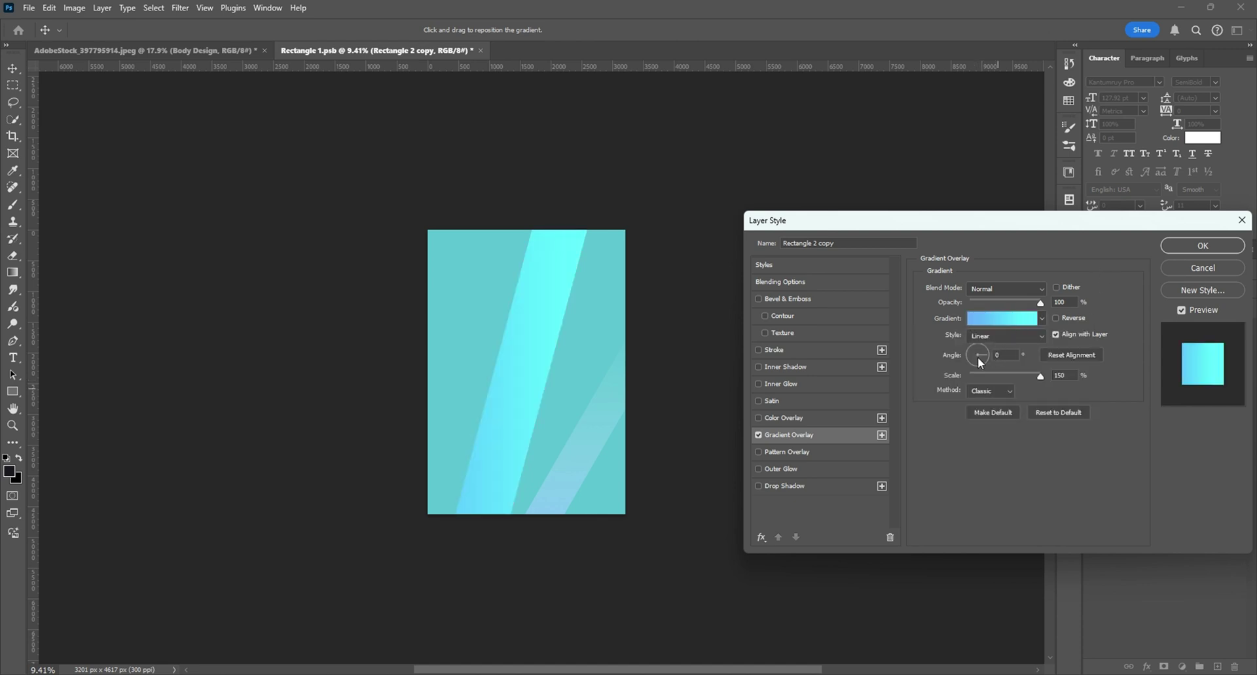
pyautogui.moveTo(979, 362); pyautogui.dragTo(976, 371)
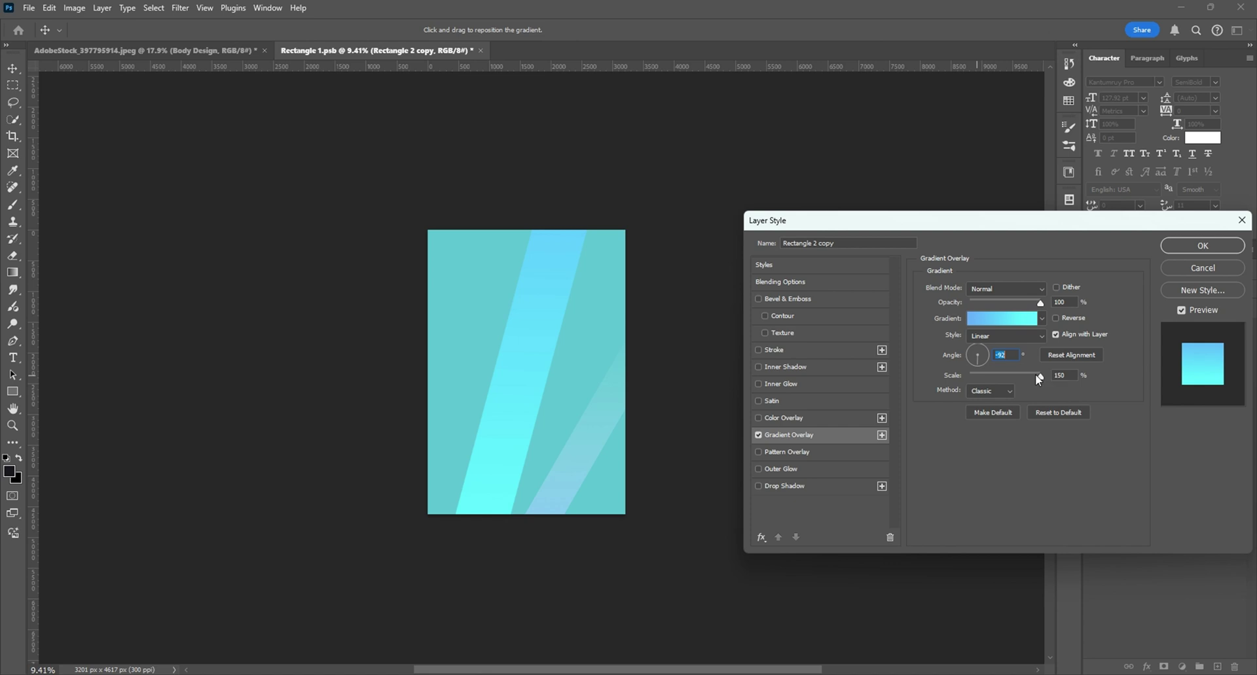
pyautogui.click(1197, 248)
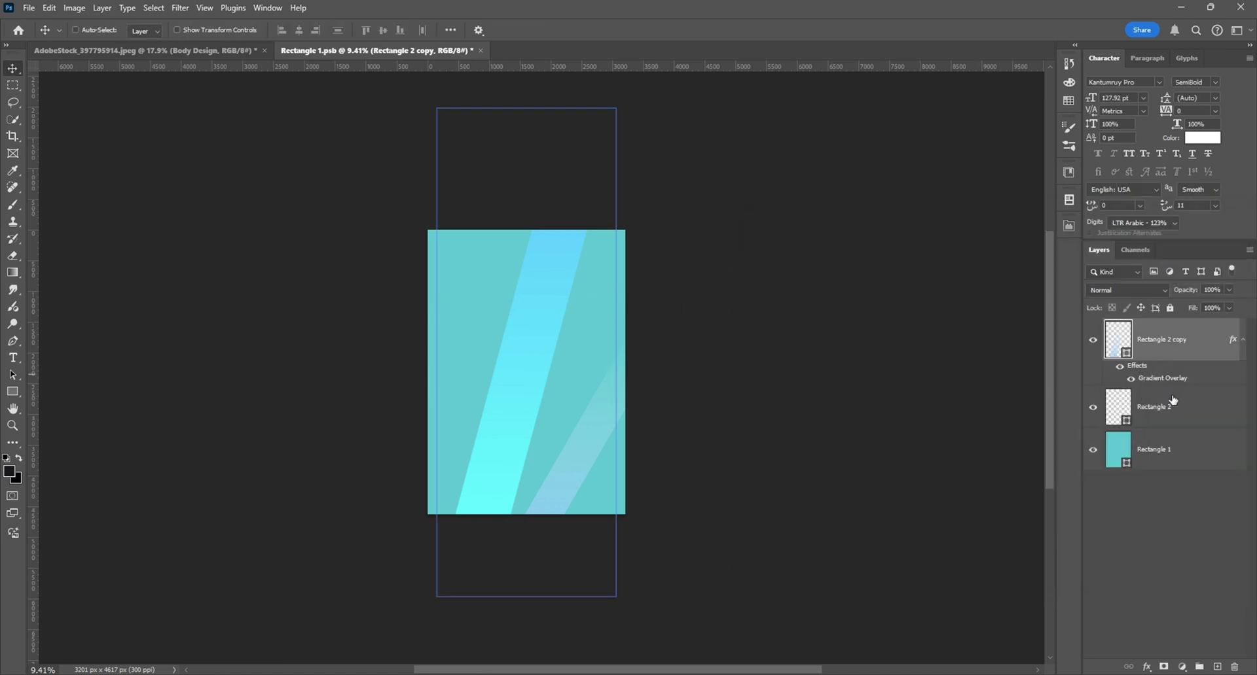
# Step: Lower the opacity of both stripe layers to about 60% and group them
pyautogui.keyDown('shift'); pyautogui.click(1172, 403); pyautogui.keyUp('shift')
pyautogui.click(1228, 290)
pyautogui.moveTo(1209, 307); pyautogui.dragTo(1206, 307)
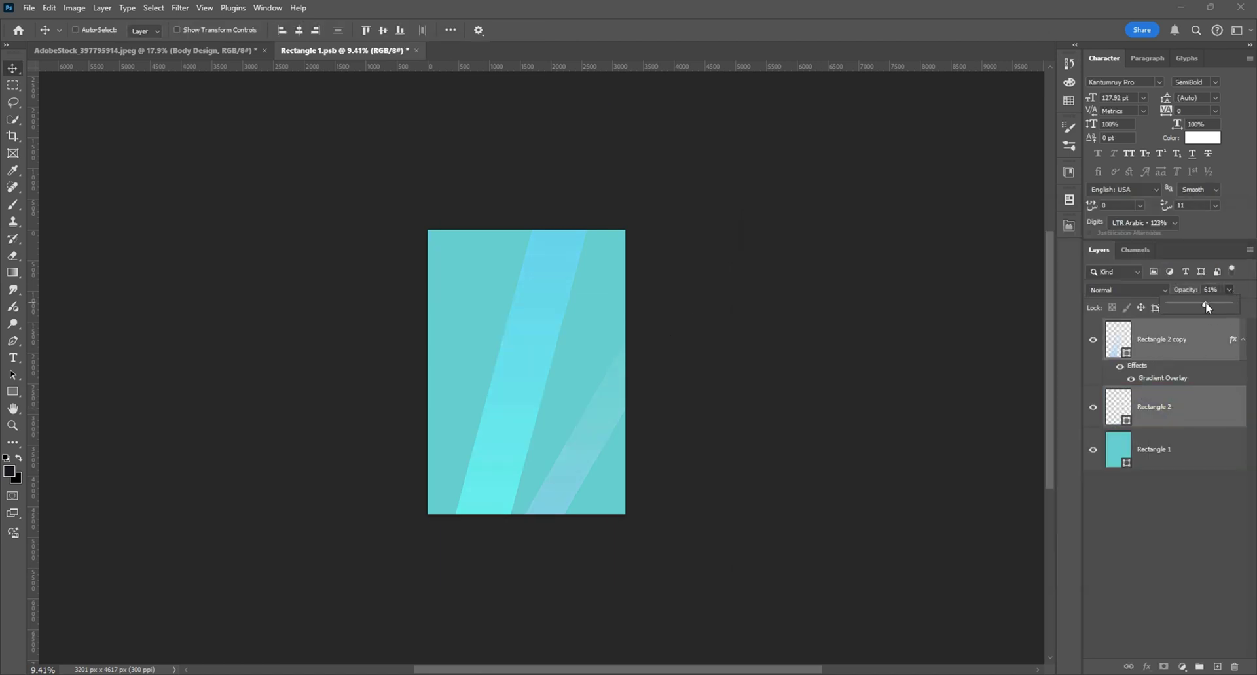
pyautogui.hotkey('ctrl', 'g')
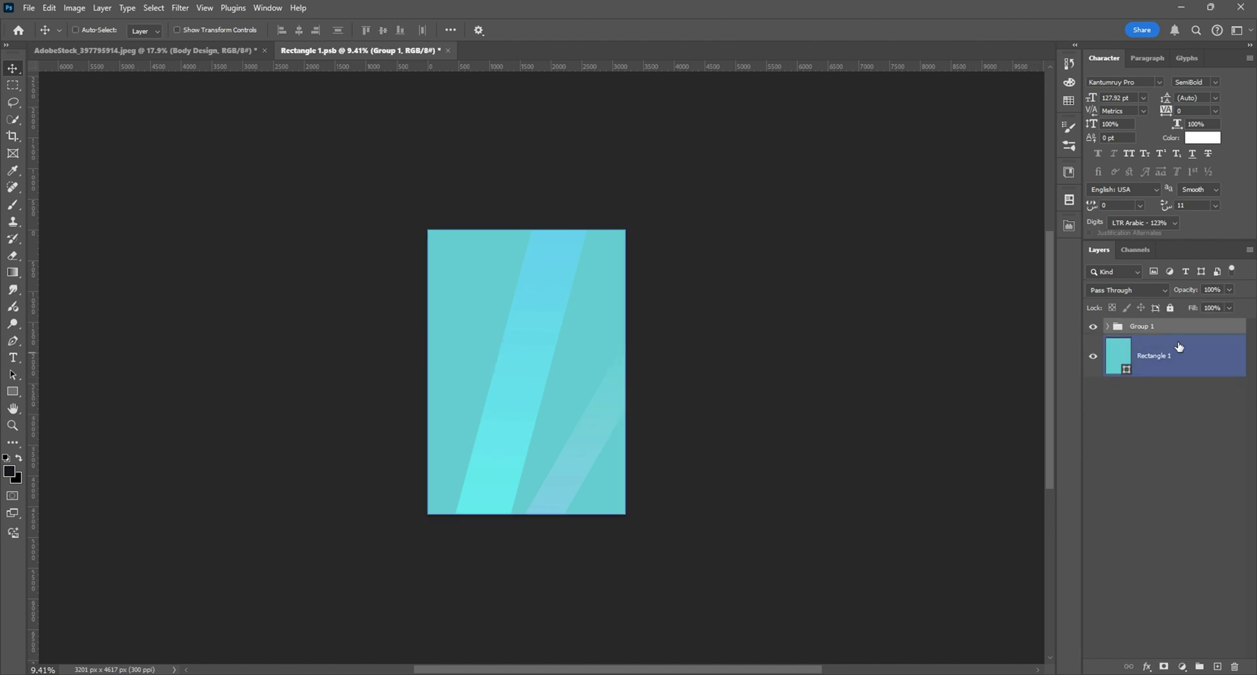
# Step: Duplicate the stripe group and rotate the copy so its stripes cross the originals from the upper left to the lower right
pyautogui.hotkey('ctrl', 'j')
pyautogui.hotkey('ctrl', 't')
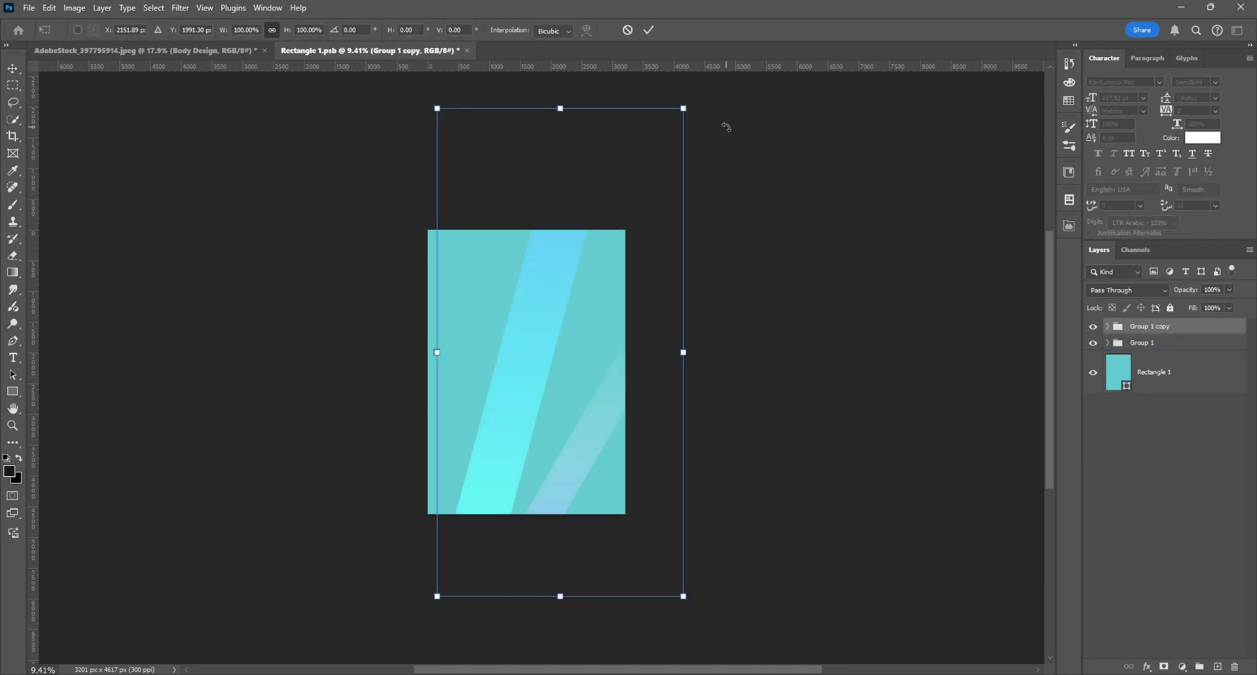
pyautogui.moveTo(724, 123); pyautogui.dragTo(777, 673)
pyautogui.moveTo(643, 293); pyautogui.dragTo(659, 361)
pyautogui.press('Return')
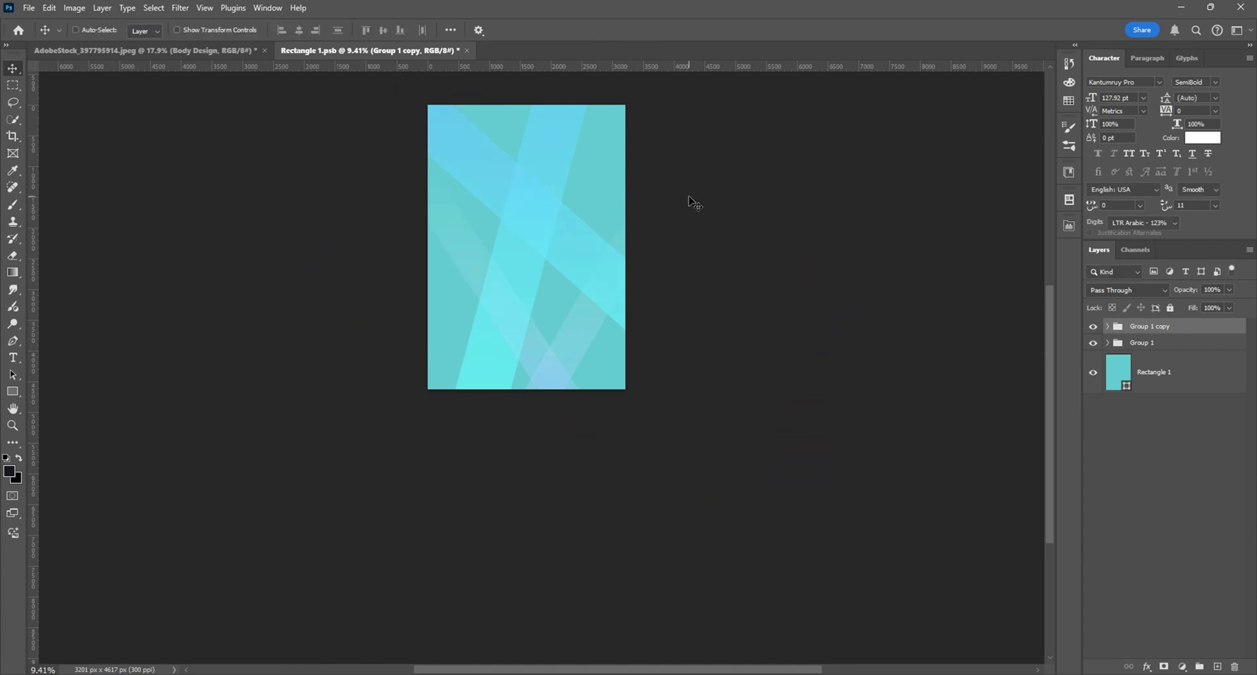
pyautogui.scroll(-2, 609, 220)
pyautogui.scroll(3, 525, 174)
pyautogui.keyDown('ctrl'); pyautogui.click(525, 174); pyautogui.keyUp('ctrl')
pyautogui.moveTo(525, 174); pyautogui.dragTo(607, 210)
pyautogui.click(716, 235)
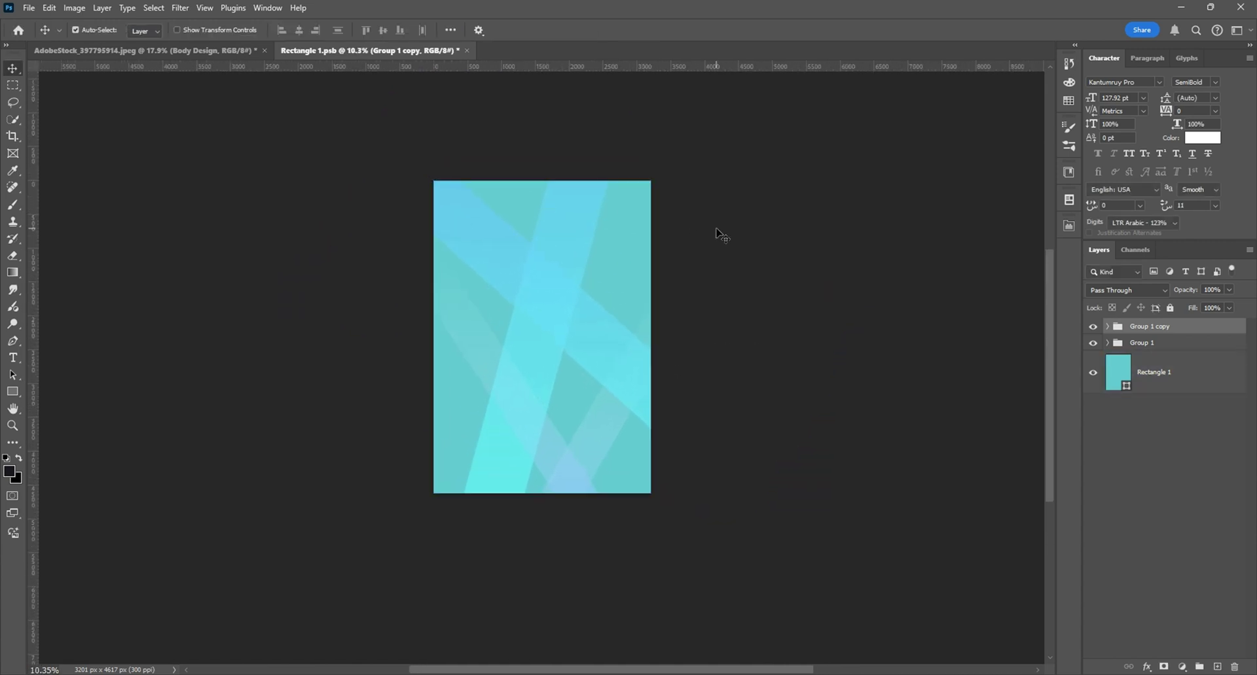
# Step: Save the stripe pattern in the Smart Object and return to the mockup document to view it on the shirt
pyautogui.hotkey('ctrl', 's')
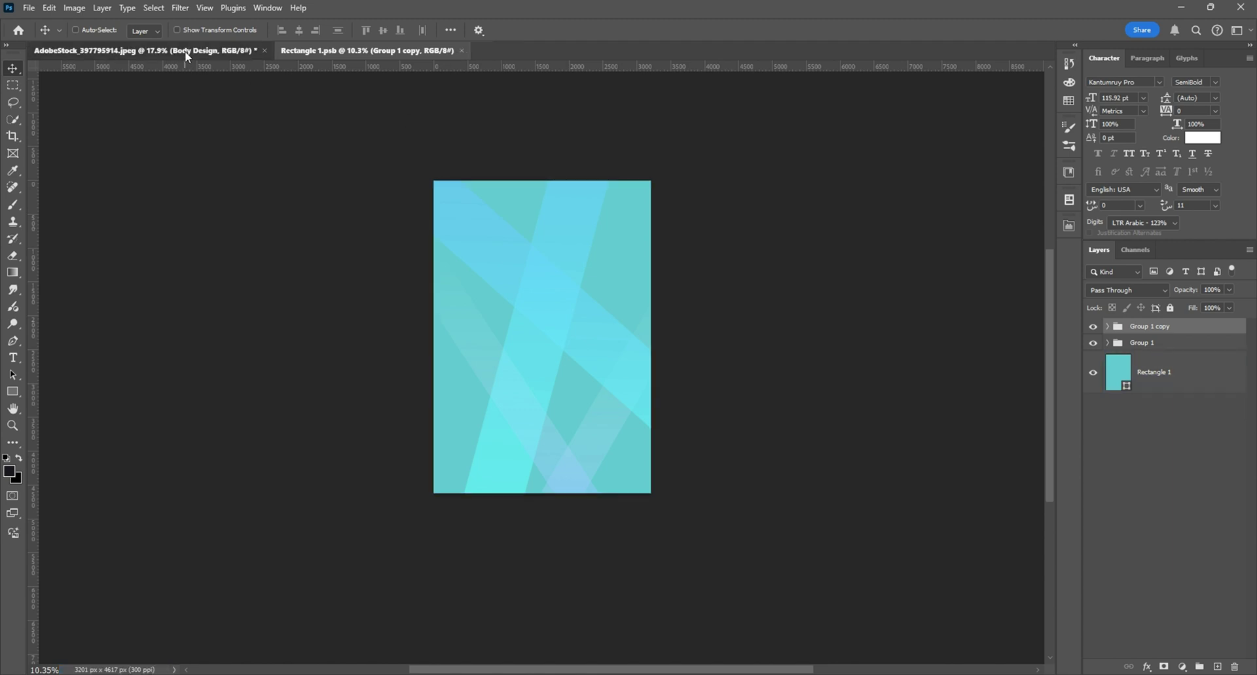
pyautogui.click(144, 50)
pyautogui.scroll(-5, 606, 328)
pyautogui.scroll(4, 648, 285)
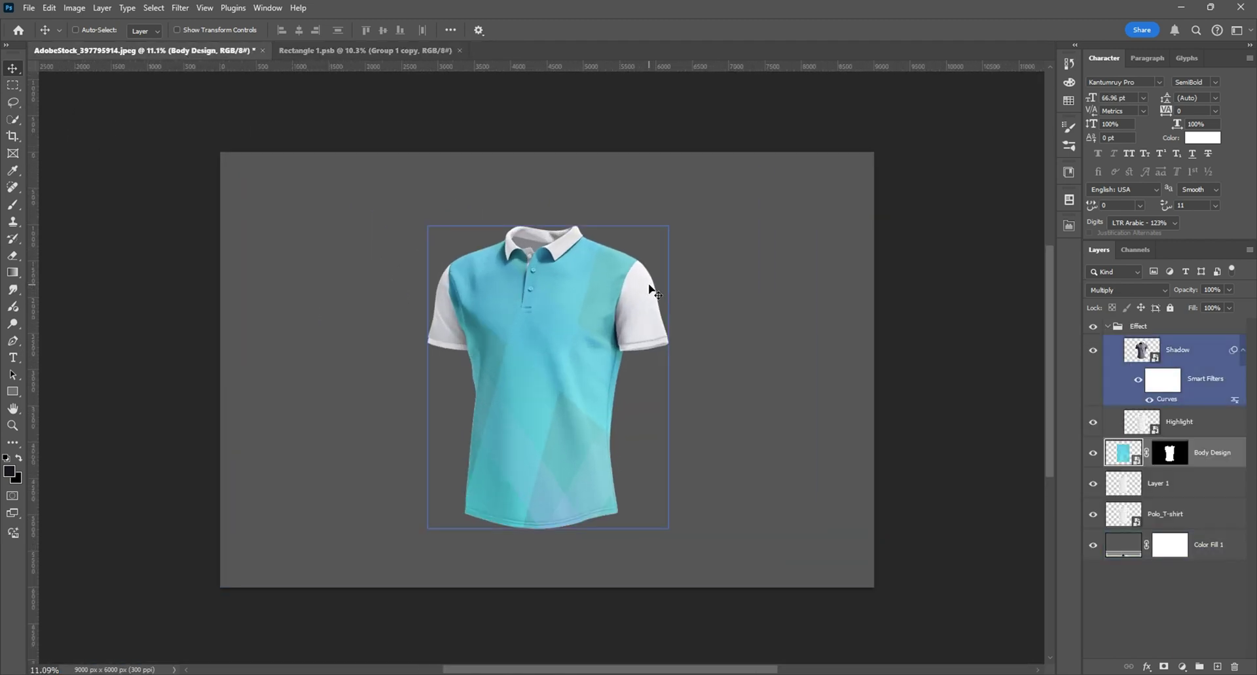
pyautogui.scroll(4, 583, 422)
# Step: Warp the Body Design layer, bending both side edges inward and moving its four corners closer to the shirt's outline
pyautogui.click(1190, 459)
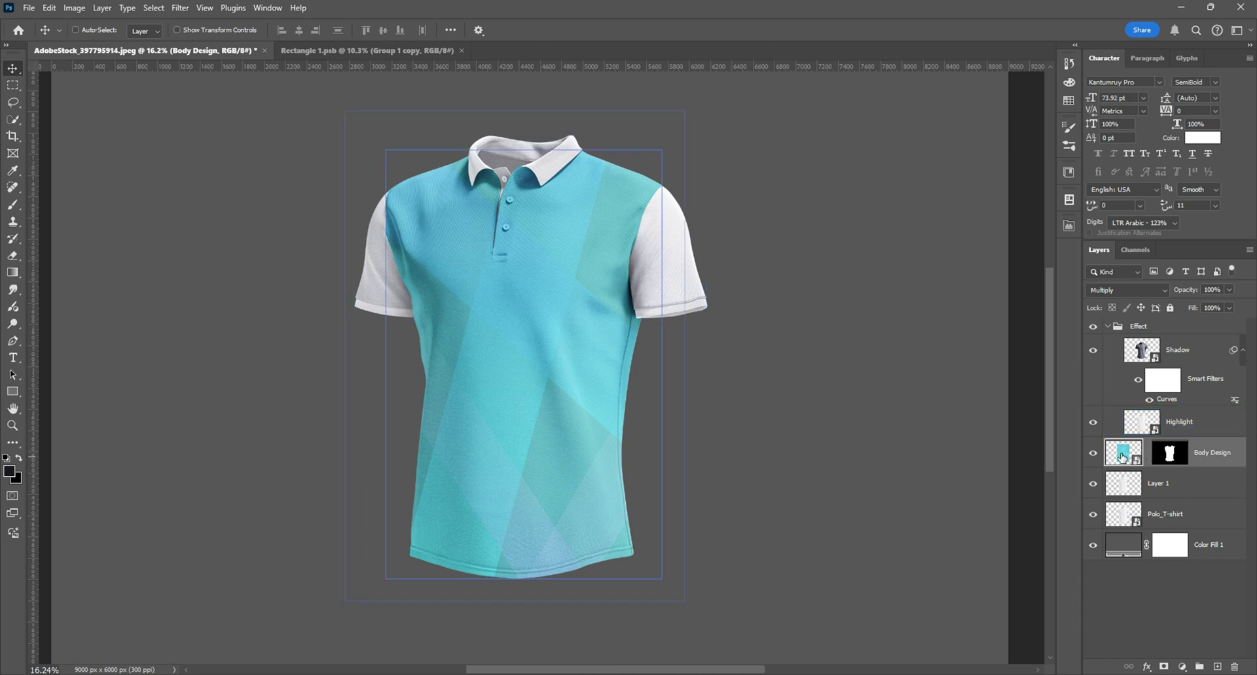
pyautogui.hotkey('ctrl', 't')
pyautogui.rightClick(528, 303)
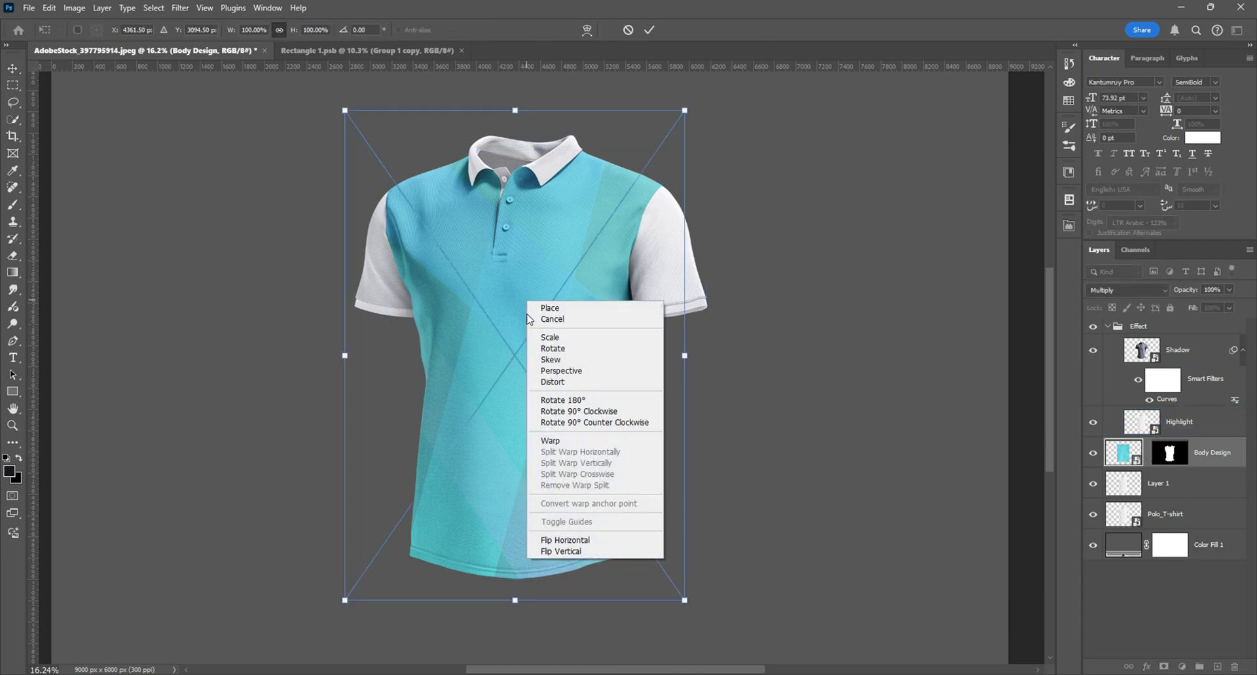
pyautogui.click(550, 442)
pyautogui.moveTo(667, 403); pyautogui.dragTo(651, 399)
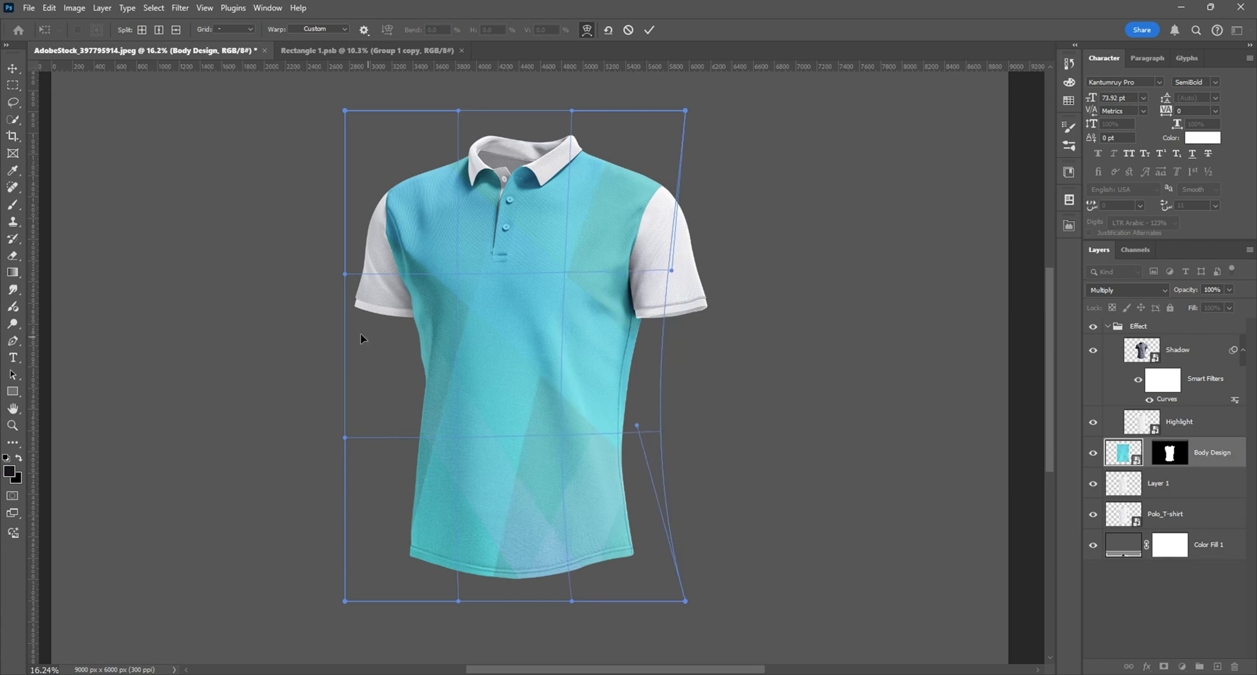
pyautogui.moveTo(360, 333); pyautogui.dragTo(383, 337)
pyautogui.moveTo(343, 116); pyautogui.dragTo(375, 124)
pyautogui.moveTo(686, 115); pyautogui.dragTo(683, 140)
pyautogui.moveTo(342, 604); pyautogui.dragTo(368, 561)
pyautogui.moveTo(690, 604); pyautogui.dragTo(657, 573)
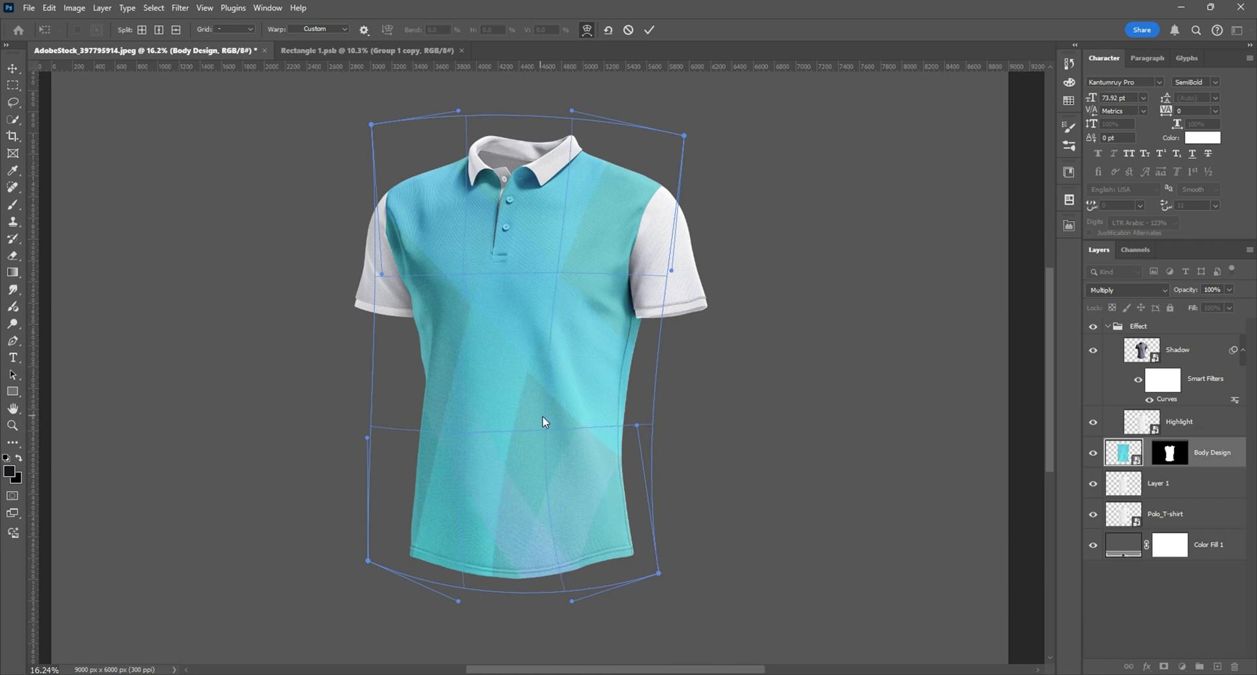
# Step: Refine the warp's interior and top edge so the stripes follow the shirt's folds, and apply the transformation
pyautogui.moveTo(457, 547); pyautogui.dragTo(462, 548)
pyautogui.moveTo(595, 374); pyautogui.dragTo(579, 295)
pyautogui.moveTo(571, 110); pyautogui.dragTo(607, 122)
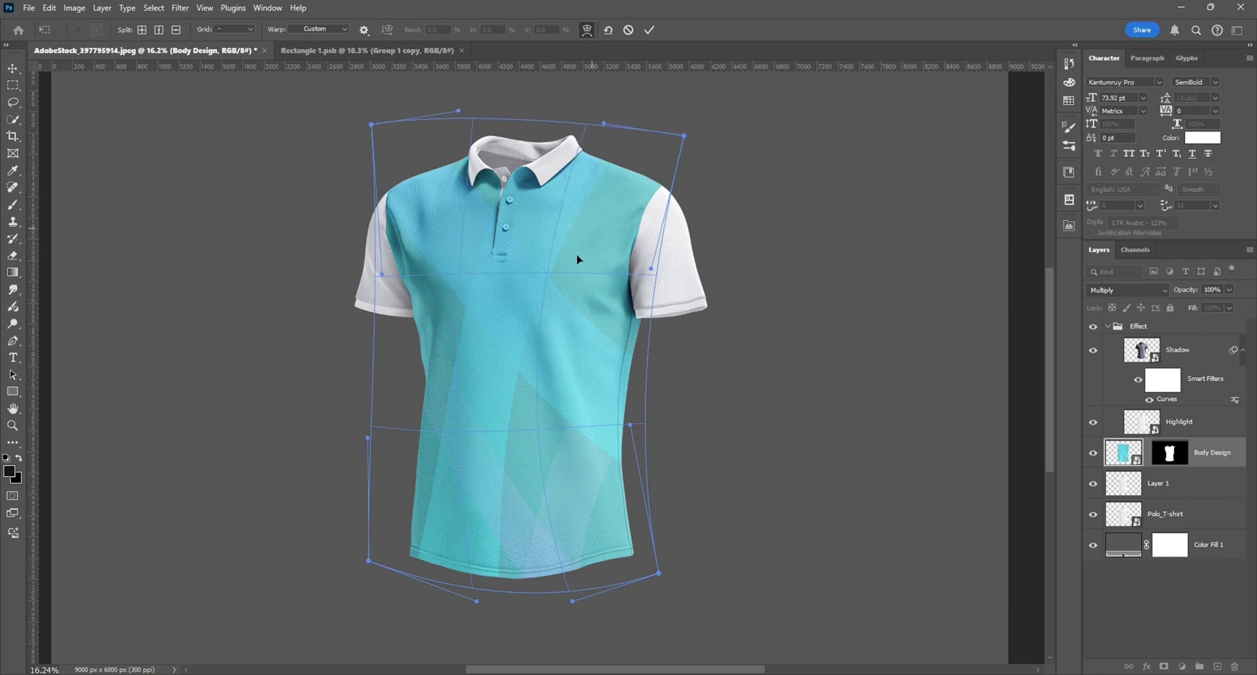
pyautogui.moveTo(577, 259); pyautogui.dragTo(576, 328)
pyautogui.hotkey('ctrl', '0')
pyautogui.press('Return')
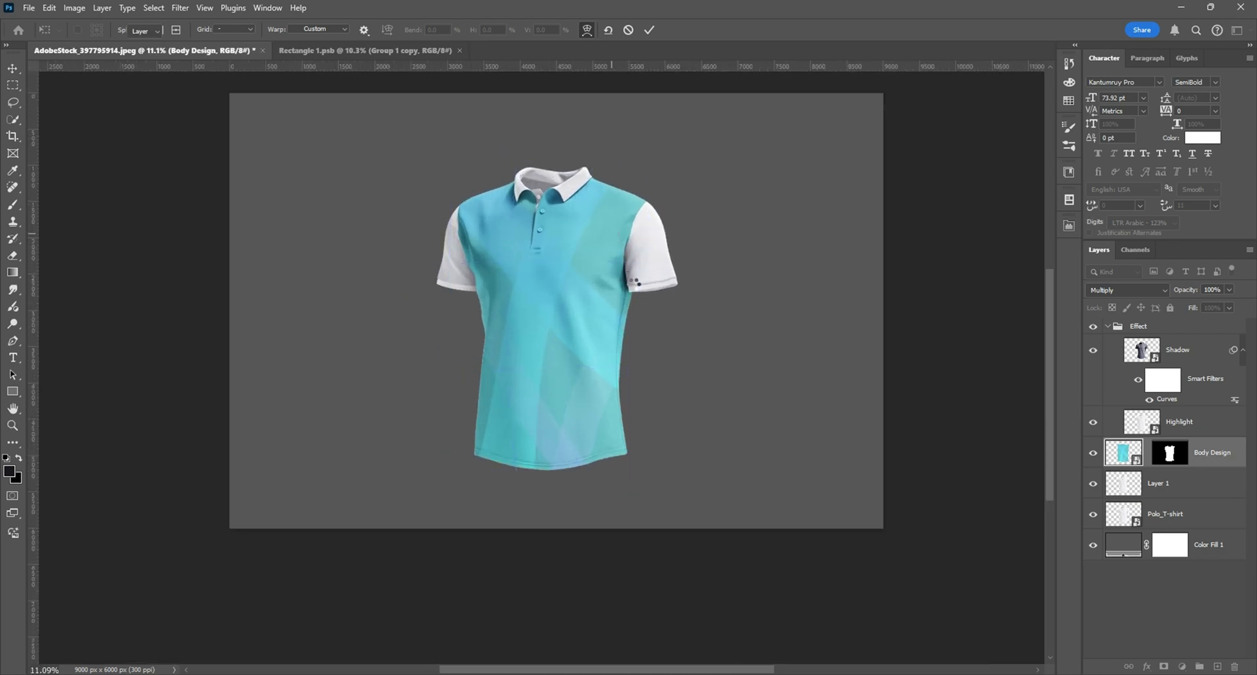
pyautogui.scroll(-3, 634, 282)
pyautogui.scroll(4, 626, 246)
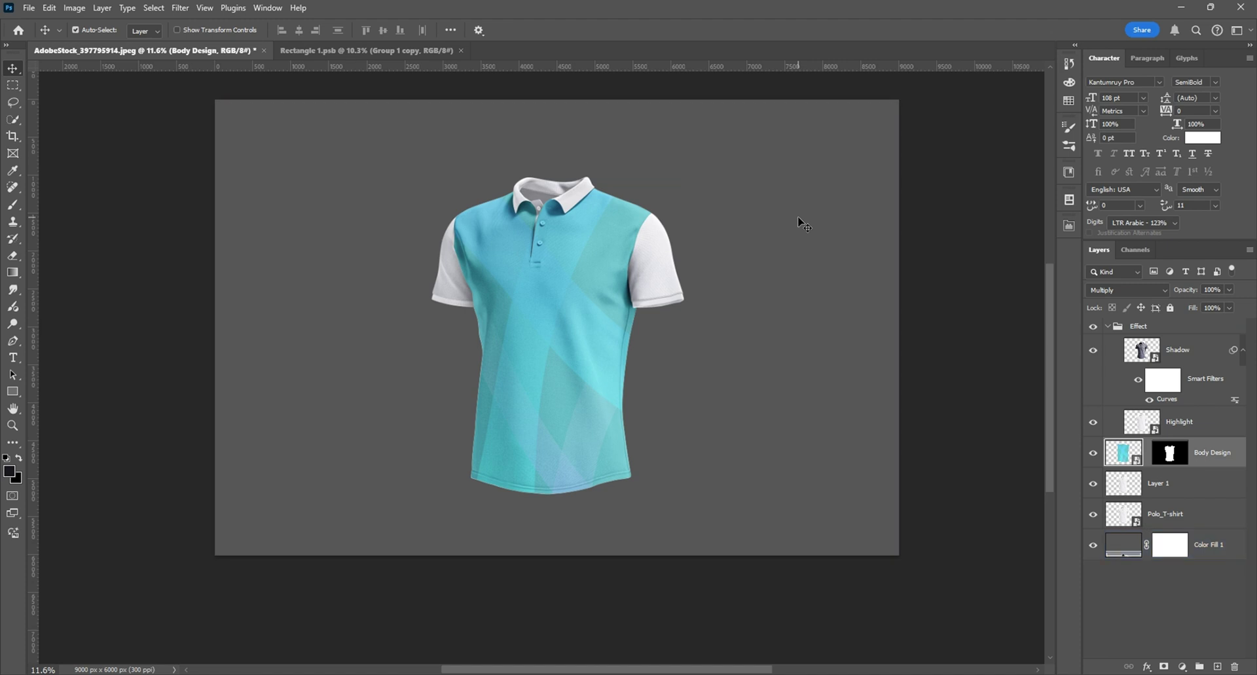
pyautogui.hotkey('ctrl', '0')
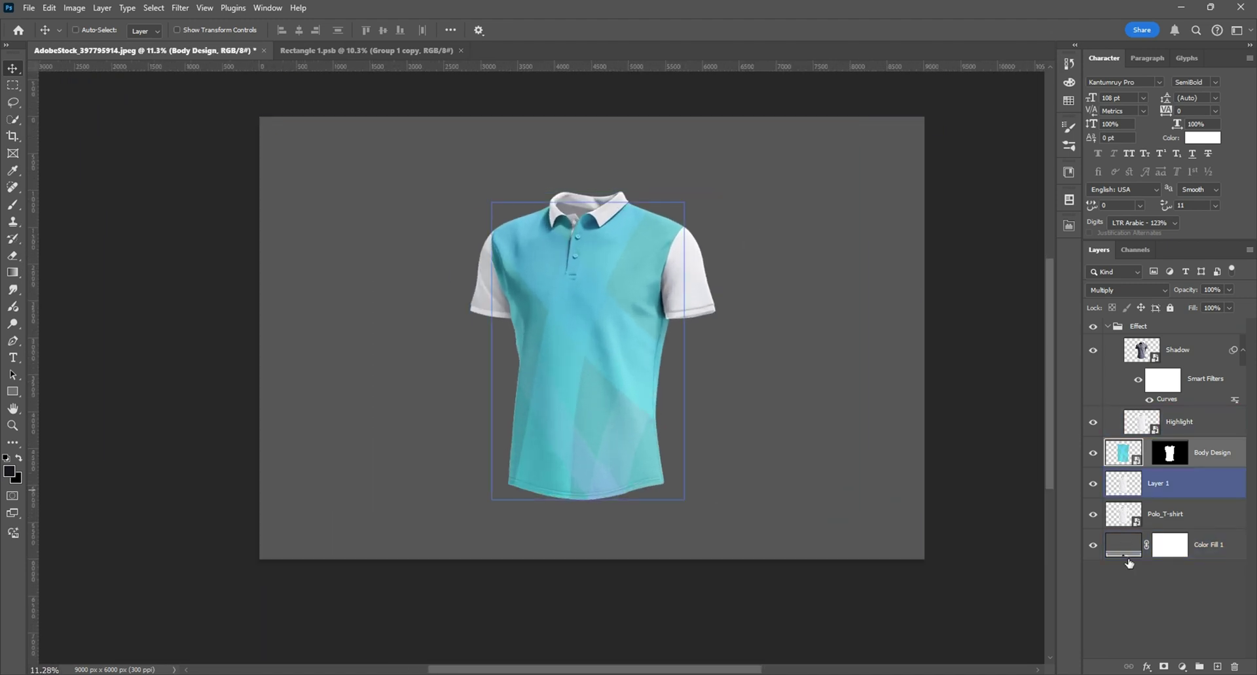
# Step: Change the Color Fill 1 background to white (ffffff)
pyautogui.doubleClick(1123, 544)
pyautogui.click(910, 184)
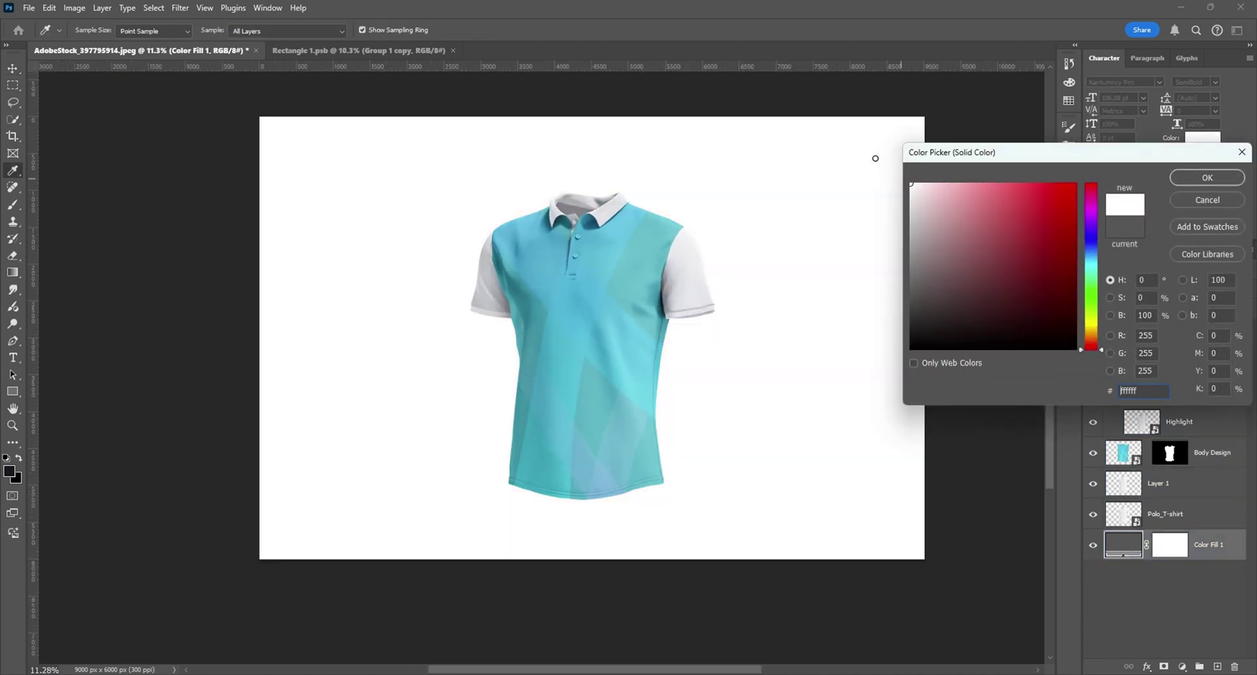
pyautogui.click(1187, 183)
pyautogui.press('v')
pyautogui.scroll(5, 481, 210)
pyautogui.scroll(-3, 481, 210)
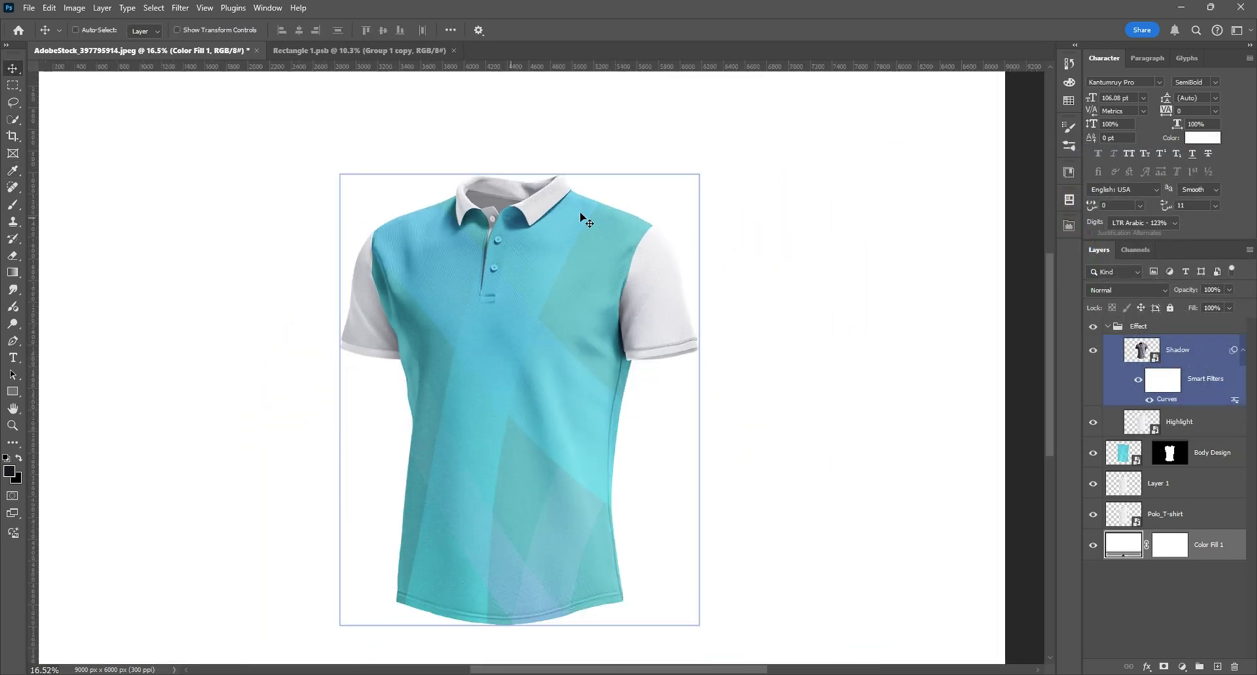
pyautogui.scroll(3, 481, 209)
pyautogui.scroll(-3, 481, 210)
pyautogui.scroll(1, 724, 269)
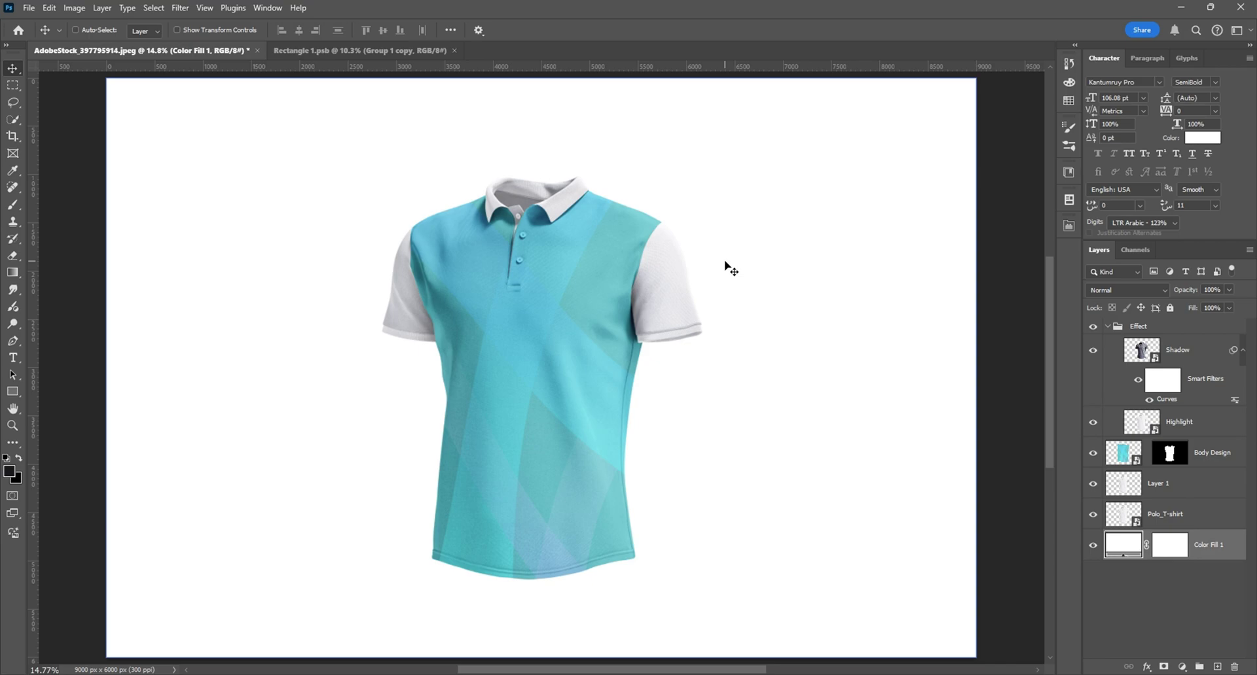
# Step: Paint black on the Body Design layer mask with a hard 45 px brush to remove the color from the upper blue button
pyautogui.keyDown('ctrl'); pyautogui.click(576, 303); pyautogui.keyUp('ctrl')
pyautogui.scroll(5, 511, 219)
pyautogui.scroll(3, 510, 223)
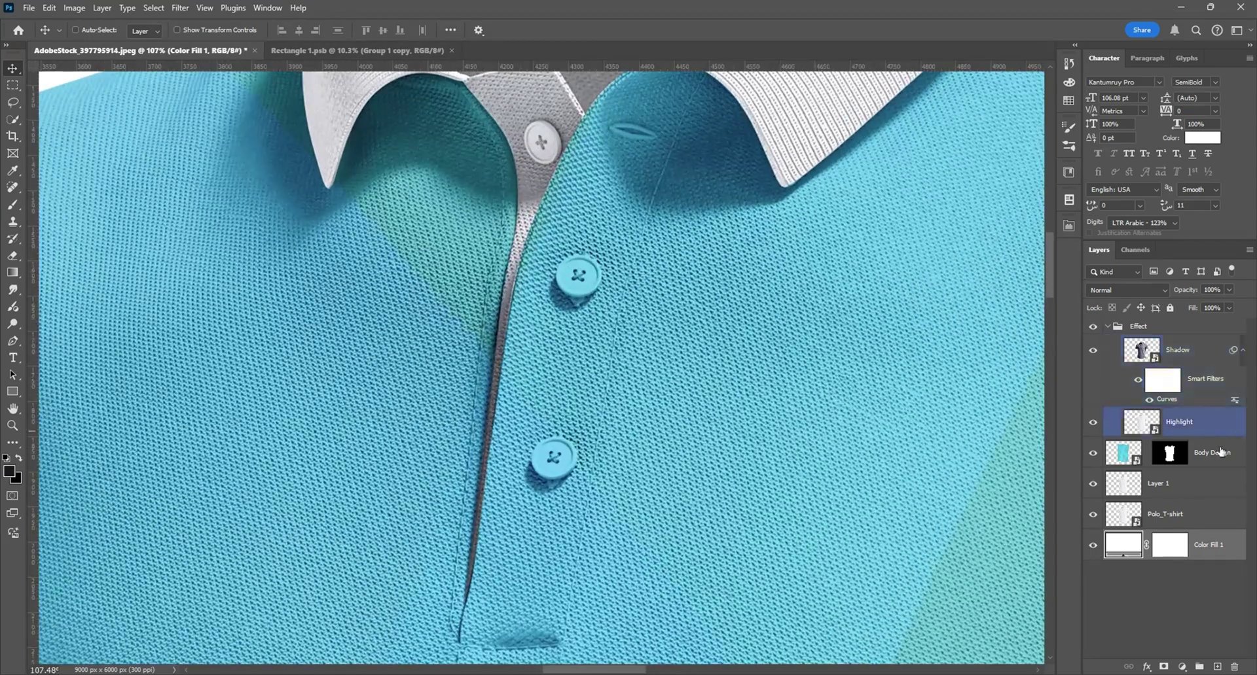
pyautogui.click(1167, 456)
pyautogui.press('b')
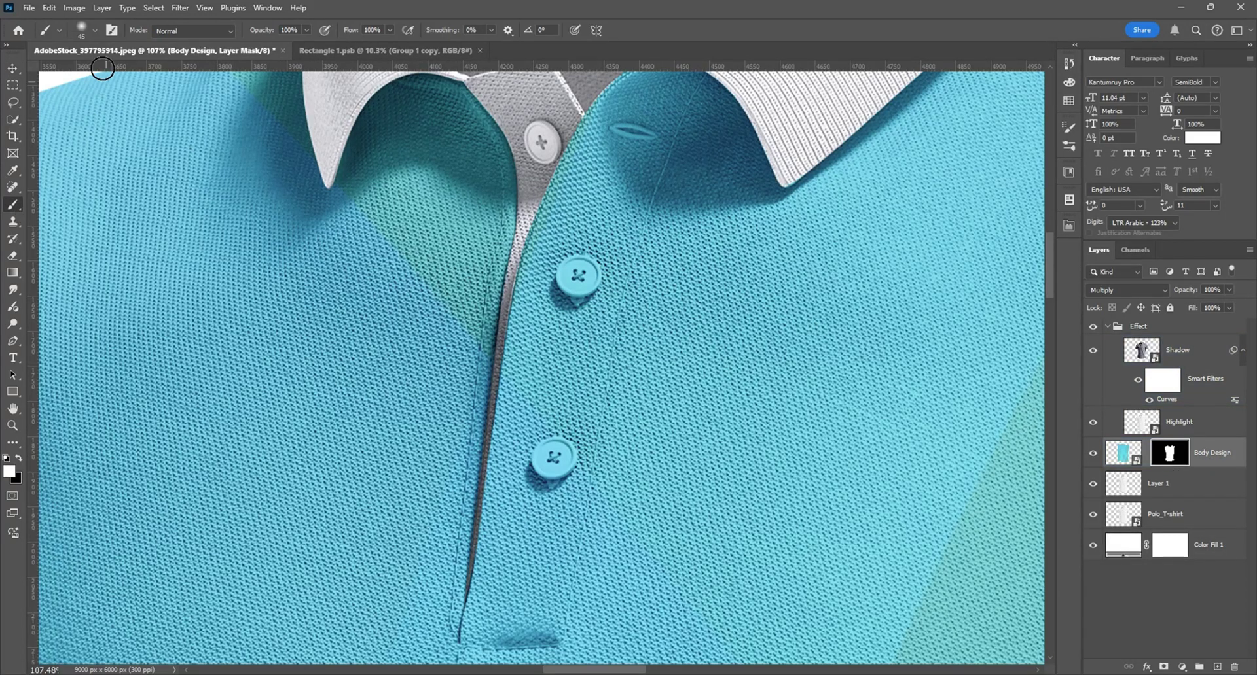
pyautogui.click(92, 30)
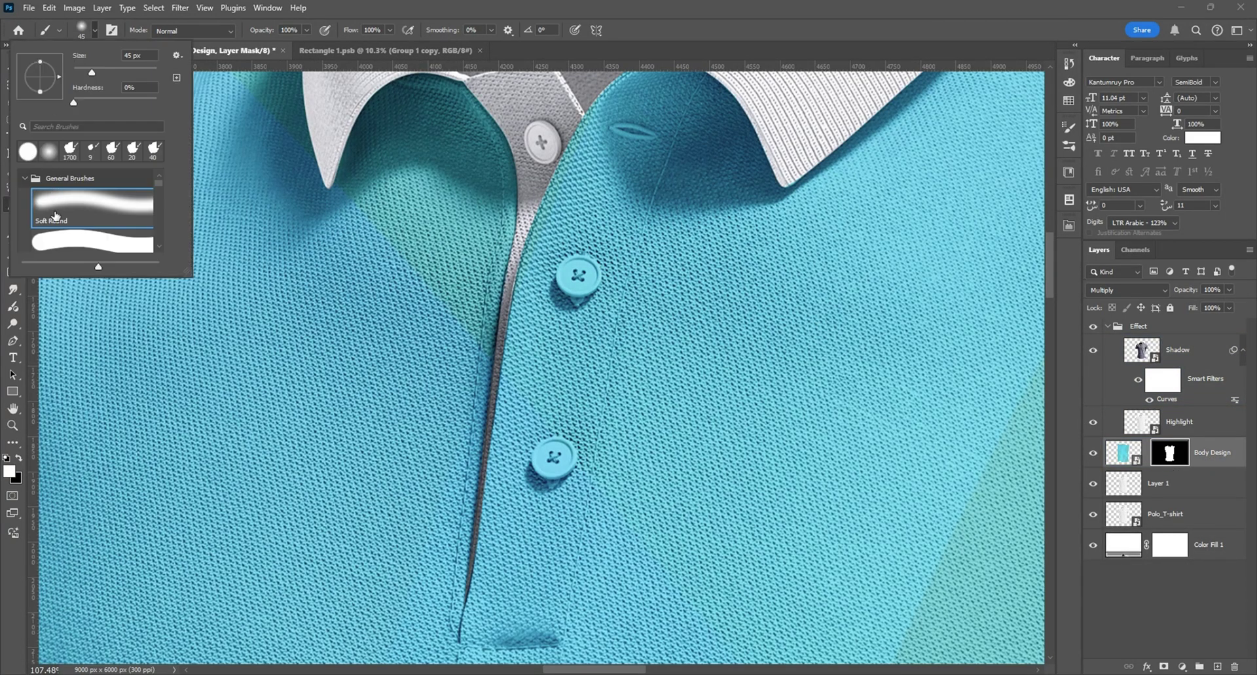
pyautogui.click(154, 230)
pyautogui.click(766, 26)
pyautogui.scroll(3, 567, 288)
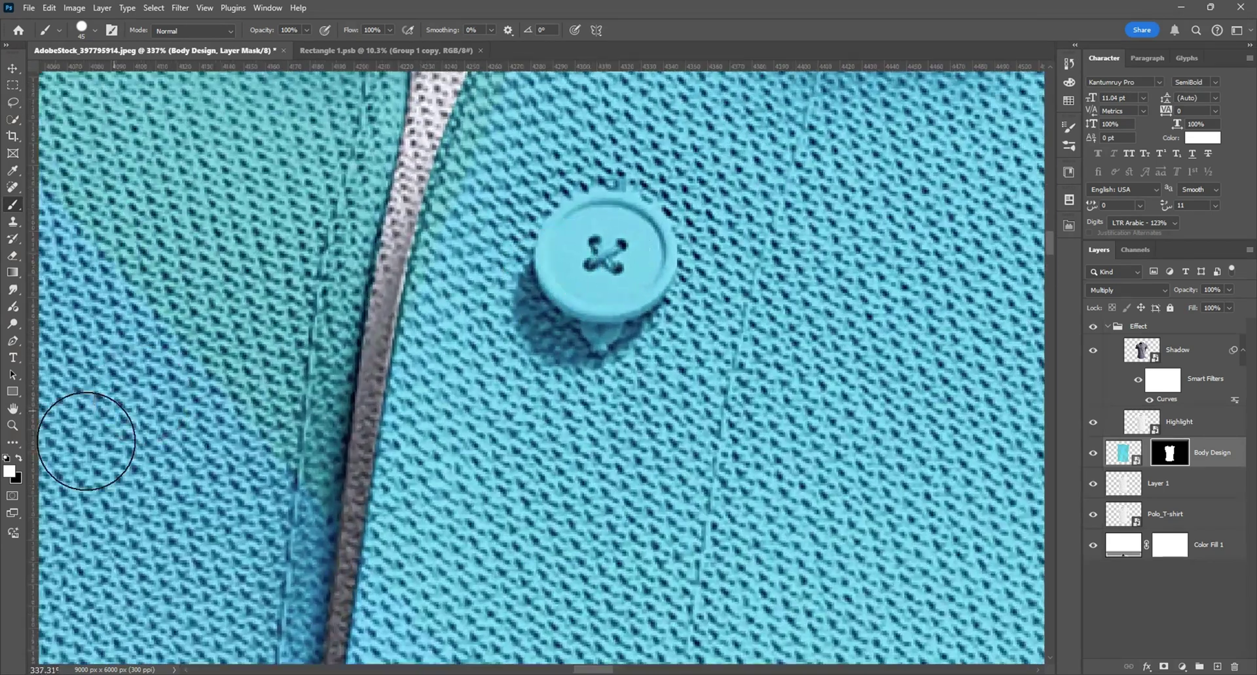
pyautogui.click(19, 458)
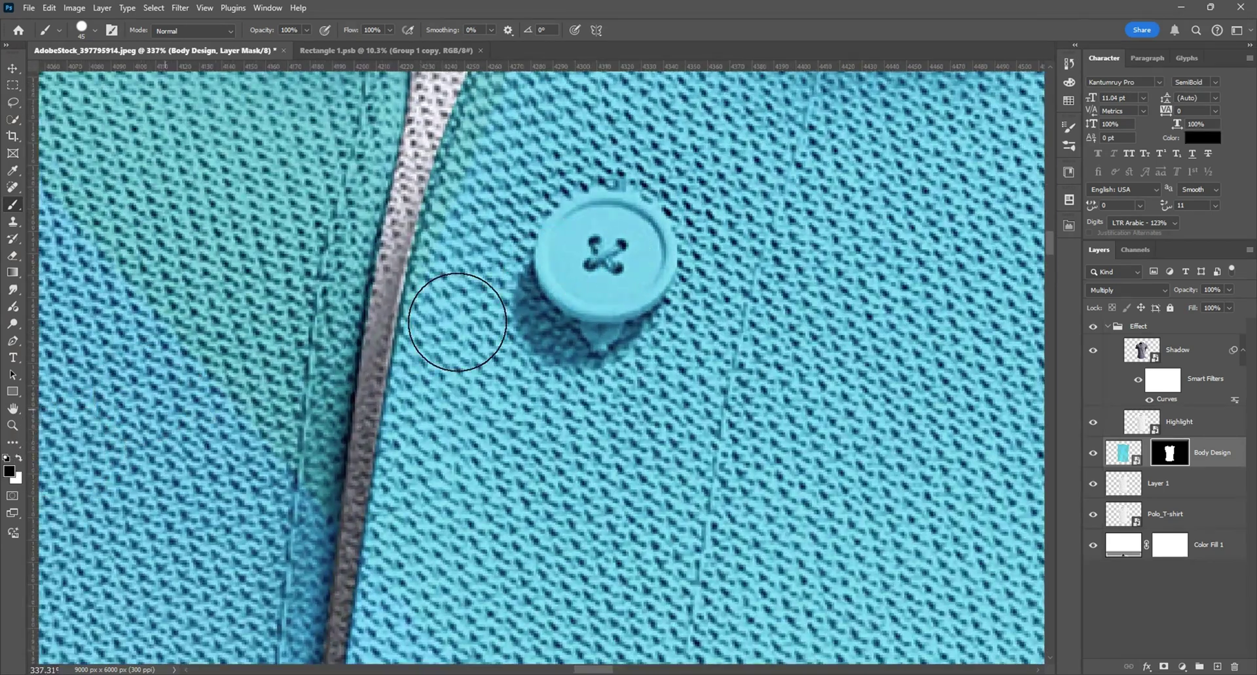
pyautogui.click(584, 259)
pyautogui.moveTo(584, 258)
pyautogui.mouseDown()
pyautogui.moveTo(610, 241)
pyautogui.moveTo(627, 253)
pyautogui.moveTo(606, 269)
pyautogui.moveTo(587, 261)
pyautogui.moveTo(620, 270)
pyautogui.moveTo(626, 261)
pyautogui.moveTo(588, 266)
pyautogui.moveTo(626, 255)
pyautogui.moveTo(606, 242)
pyautogui.moveTo(587, 259)
pyautogui.mouseUp()
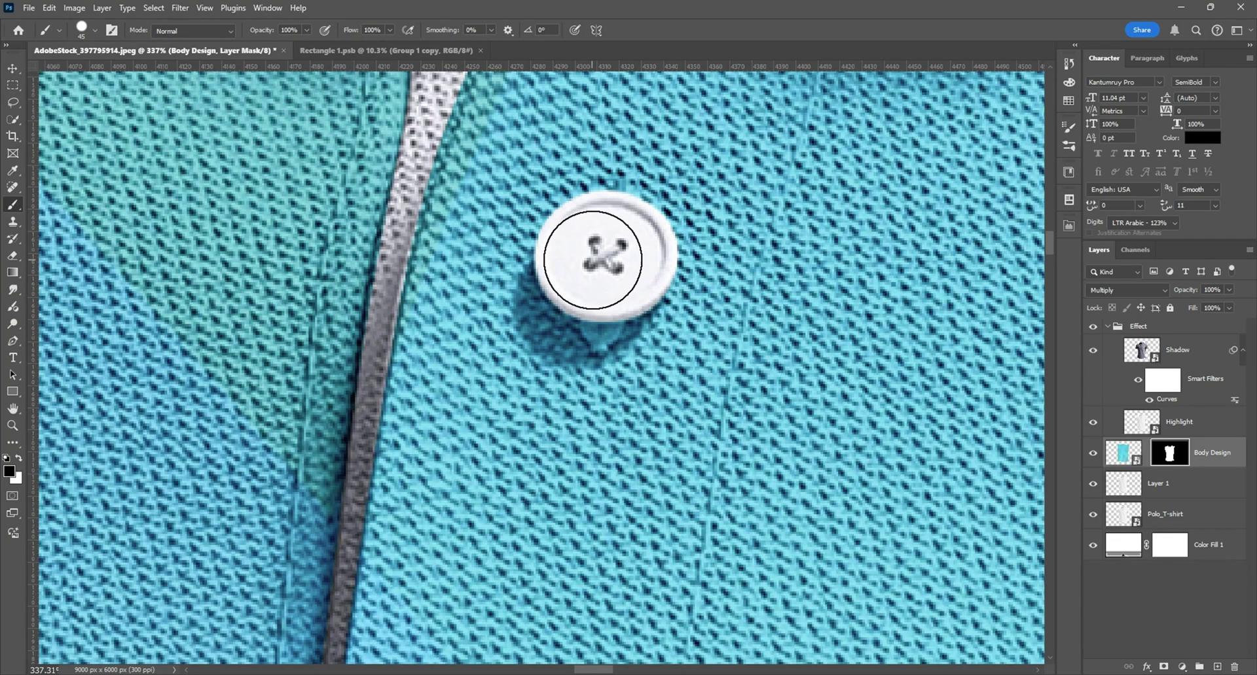
# Step: Mask the lower blue button out of the Body Design layer with the same black brush
pyautogui.scroll(-8, 593, 199)
pyautogui.scroll(5, 582, 353)
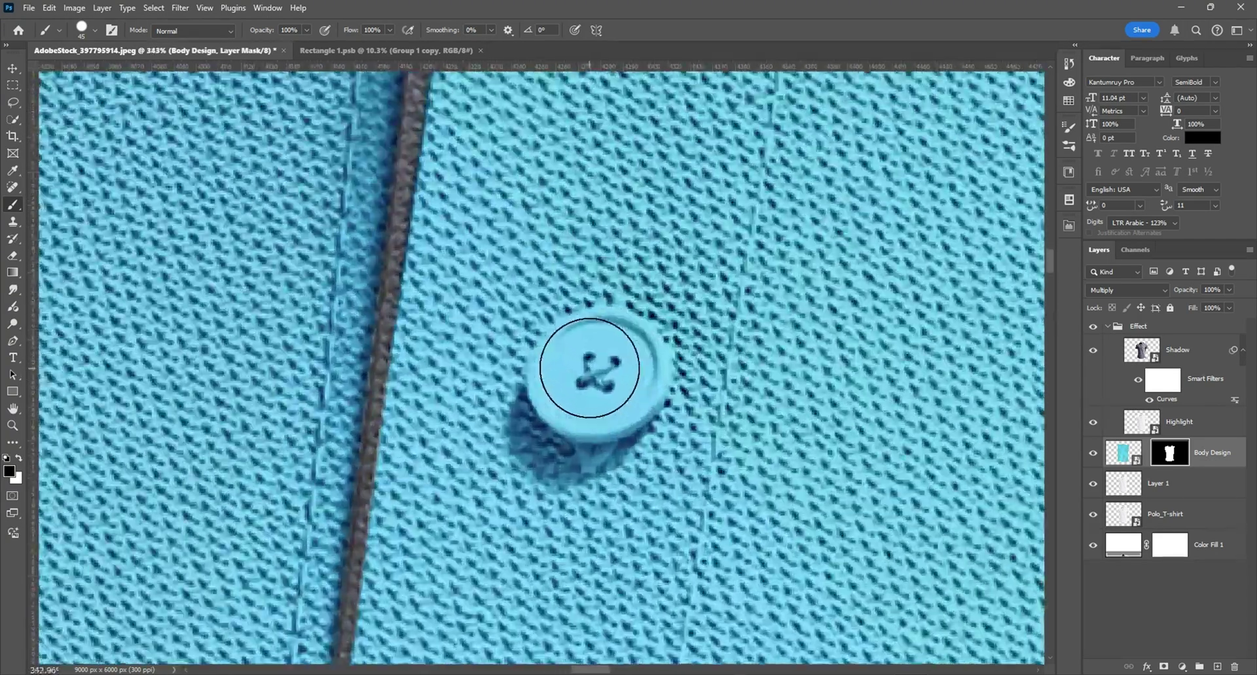
pyautogui.click(576, 377)
pyautogui.moveTo(576, 377)
pyautogui.mouseDown()
pyautogui.moveTo(622, 368)
pyautogui.moveTo(612, 396)
pyautogui.moveTo(580, 388)
pyautogui.mouseUp()
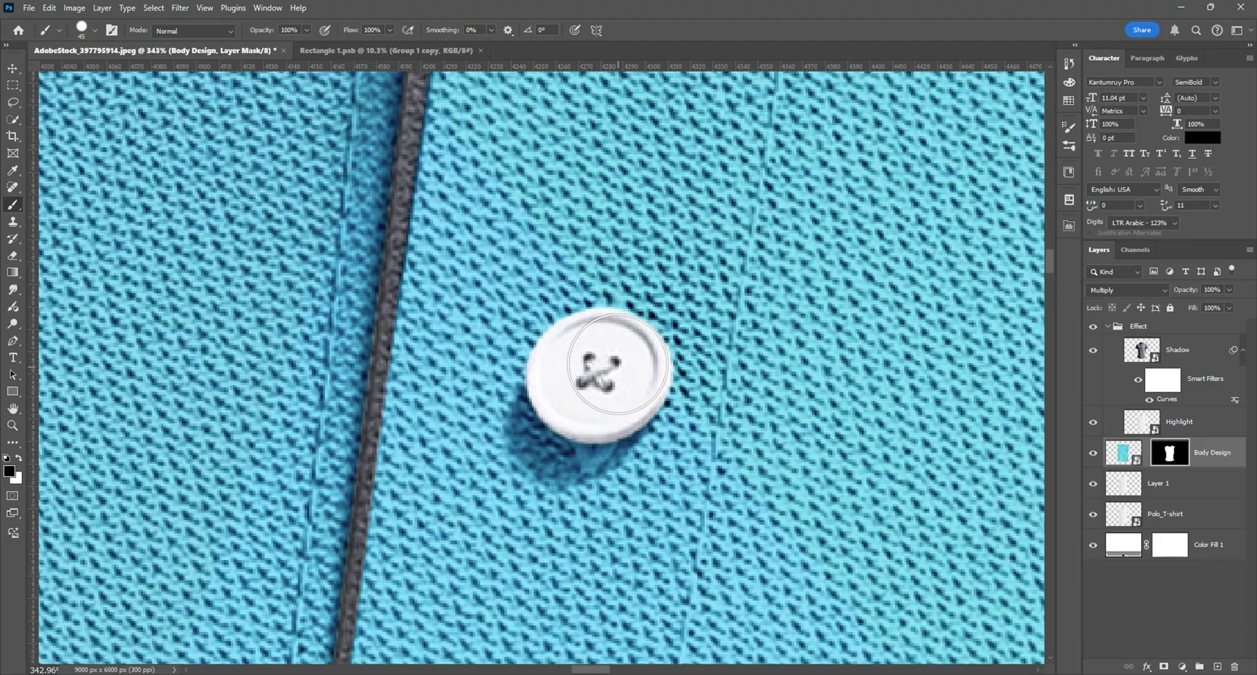
pyautogui.scroll(2, 615, 386)
pyautogui.scroll(-10, 626, 375)
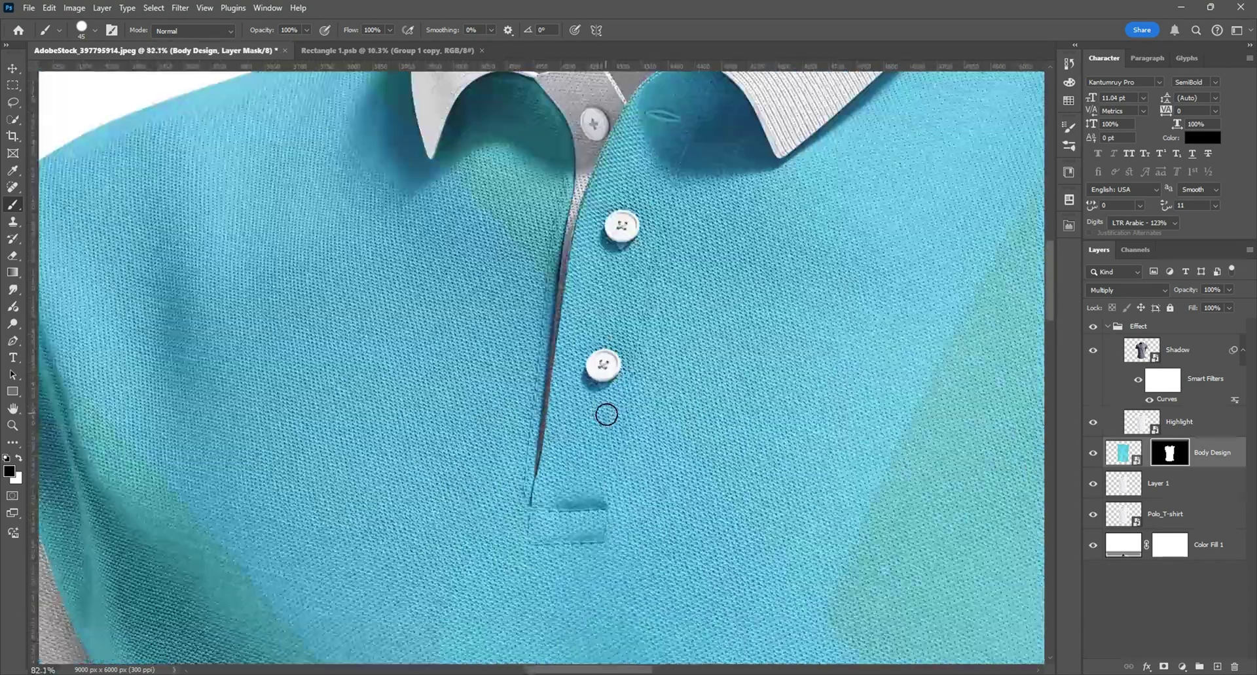
pyautogui.scroll(2, 618, 254)
pyautogui.scroll(-6, 619, 254)
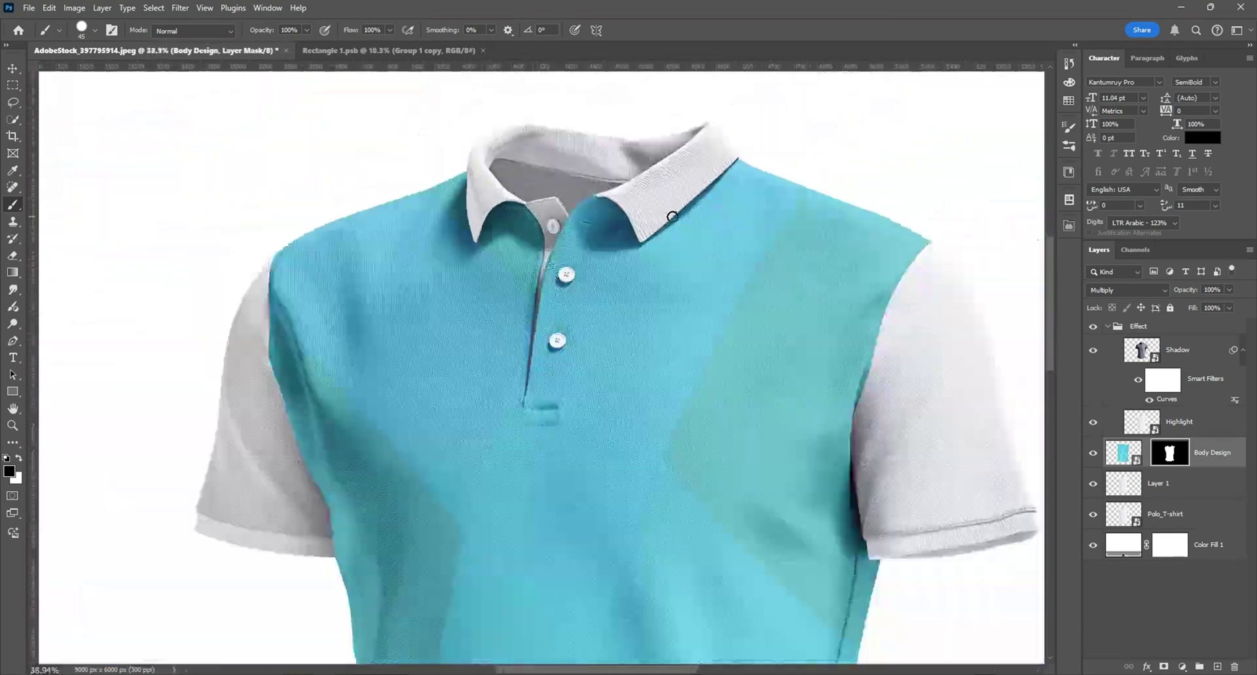
pyautogui.scroll(2, 716, 251)
pyautogui.press('v')
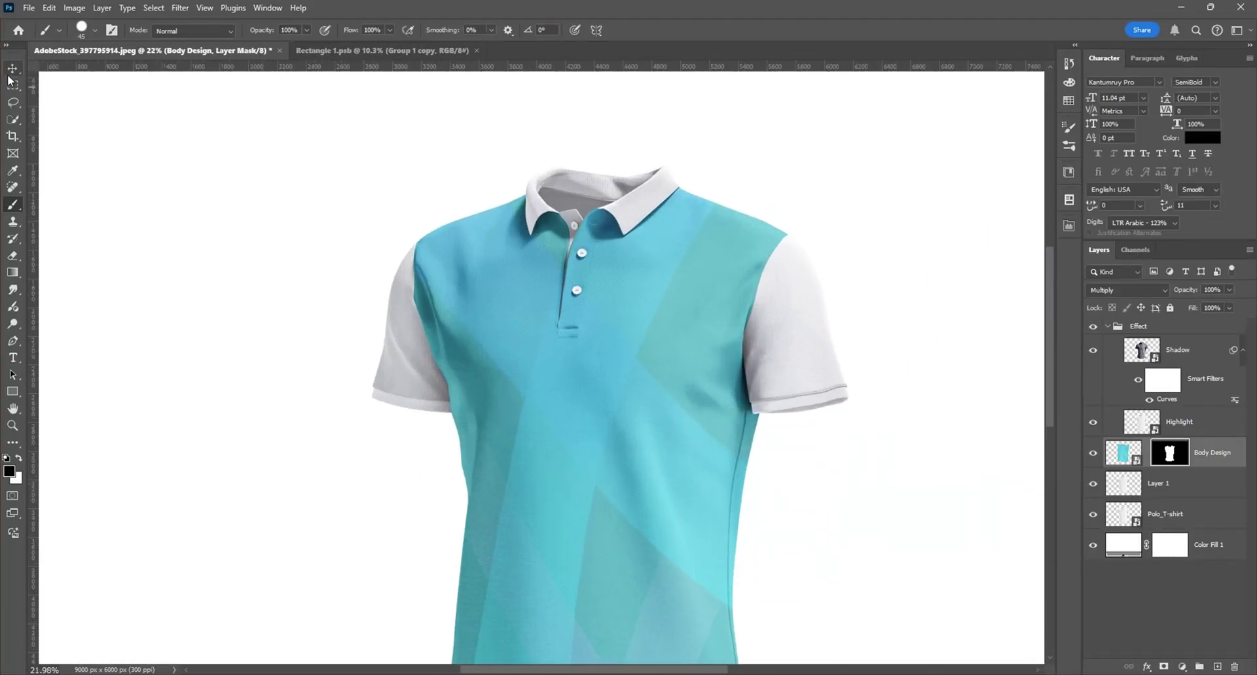
pyautogui.click(1201, 430)
pyautogui.click(1178, 350)
pyautogui.click(1139, 326)
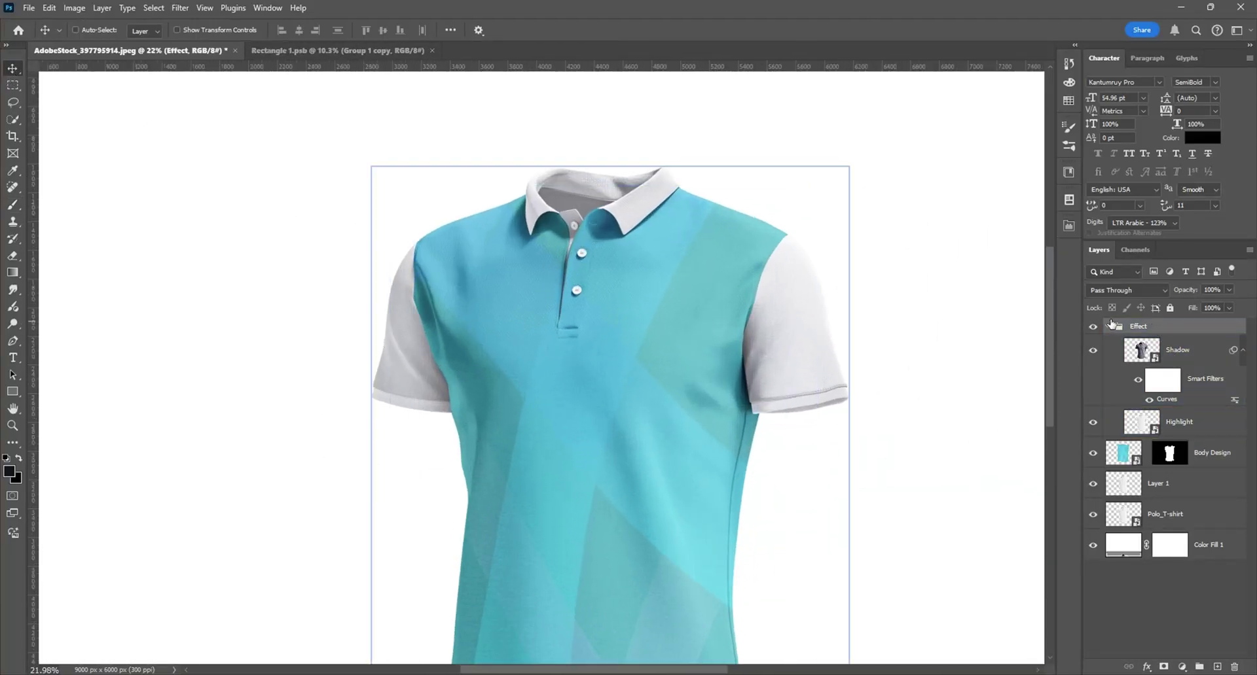
pyautogui.click(1107, 326)
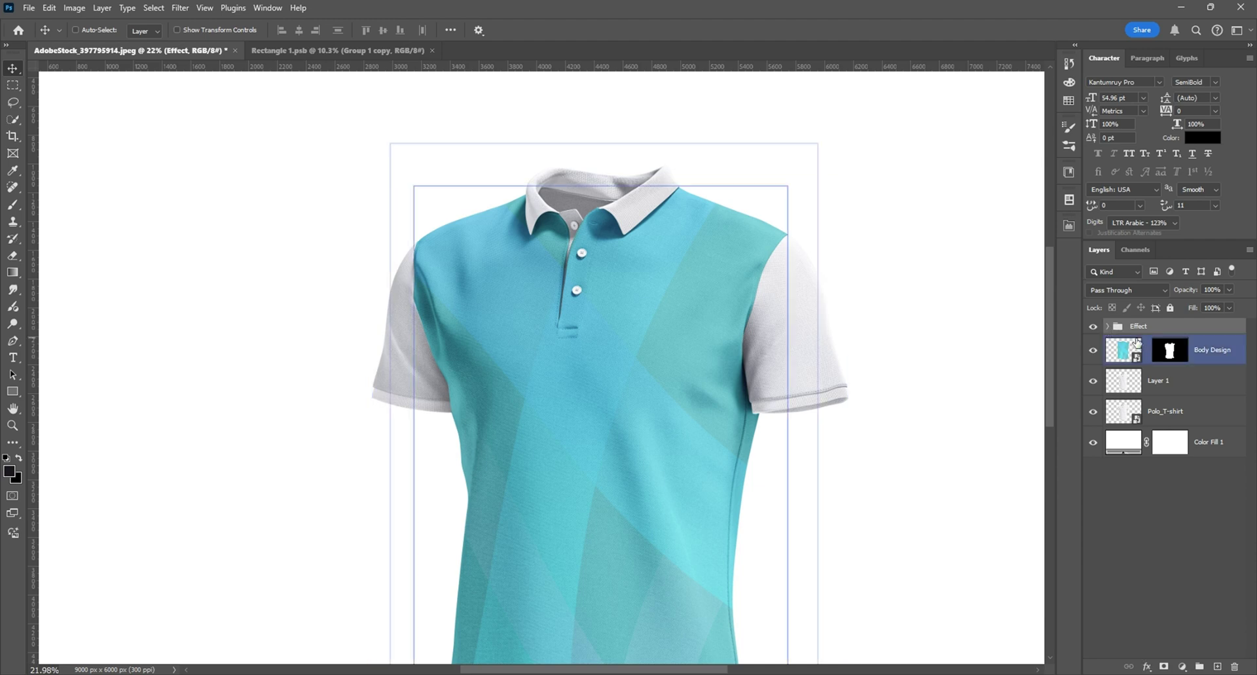
pyautogui.click(1107, 326)
pyautogui.click(1185, 354)
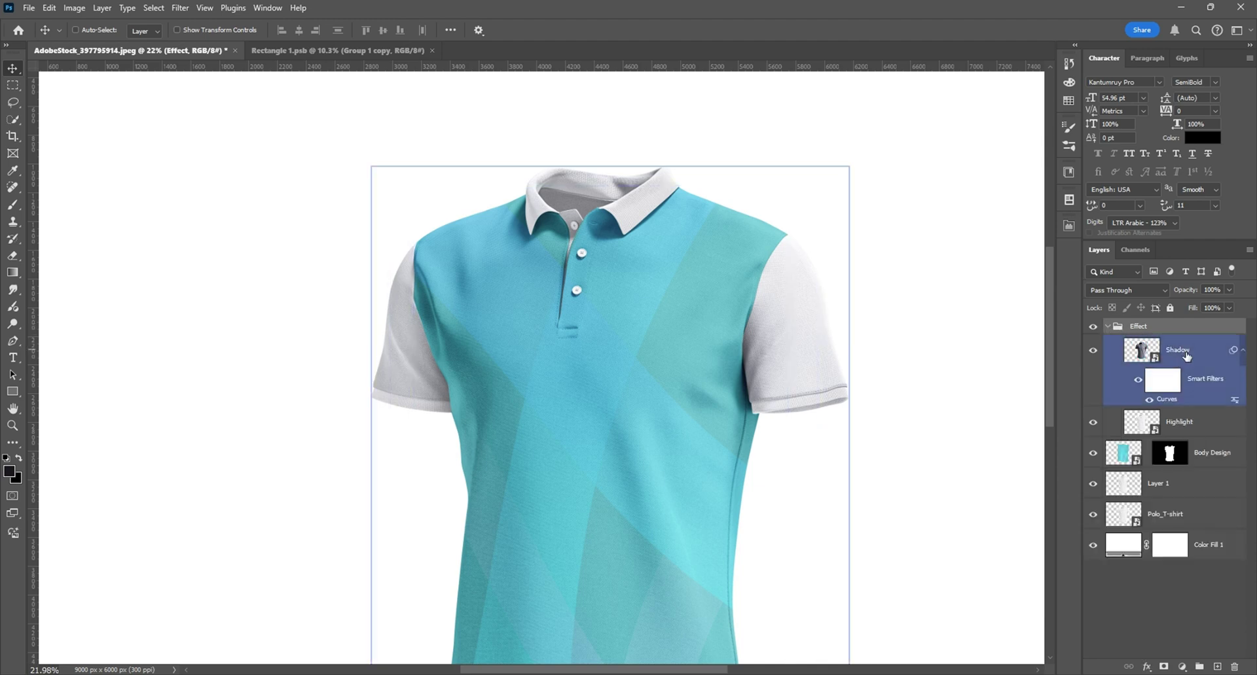
pyautogui.click(1109, 327)
pyautogui.click(1106, 326)
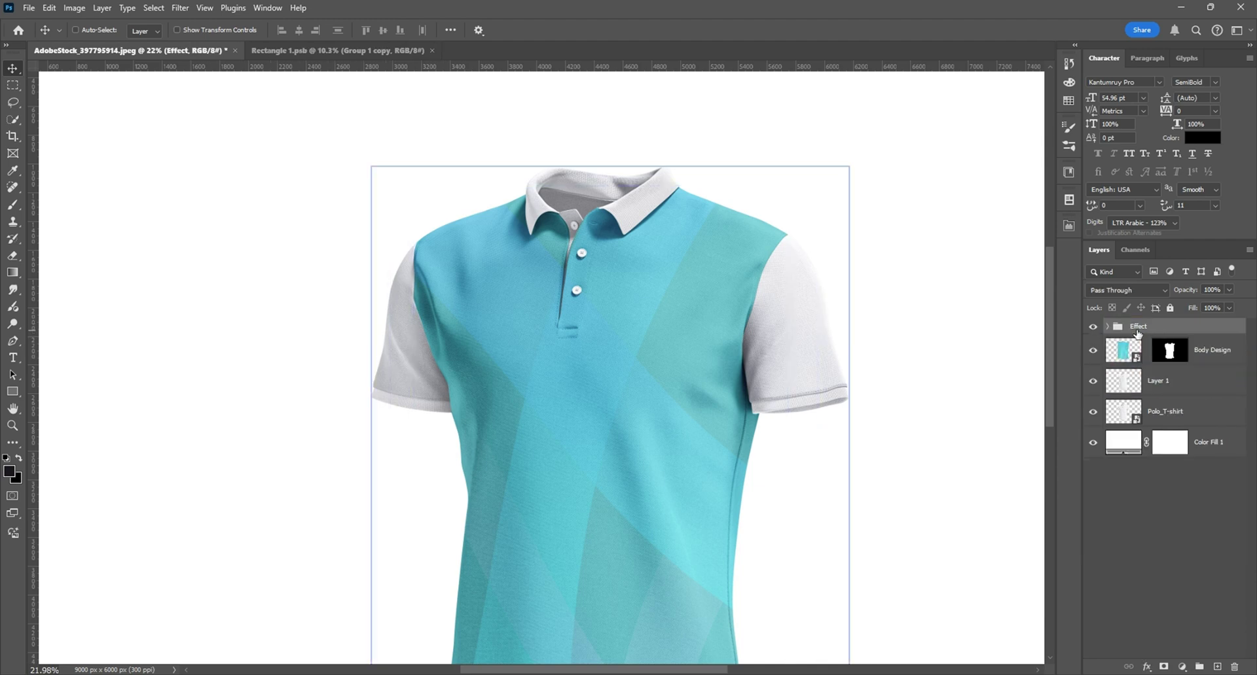
pyautogui.click(1106, 326)
# Step: Add a Brightness/Contrast adjustment layer above the Shadow layer with brightness 9 and contrast 4
pyautogui.click(1198, 359)
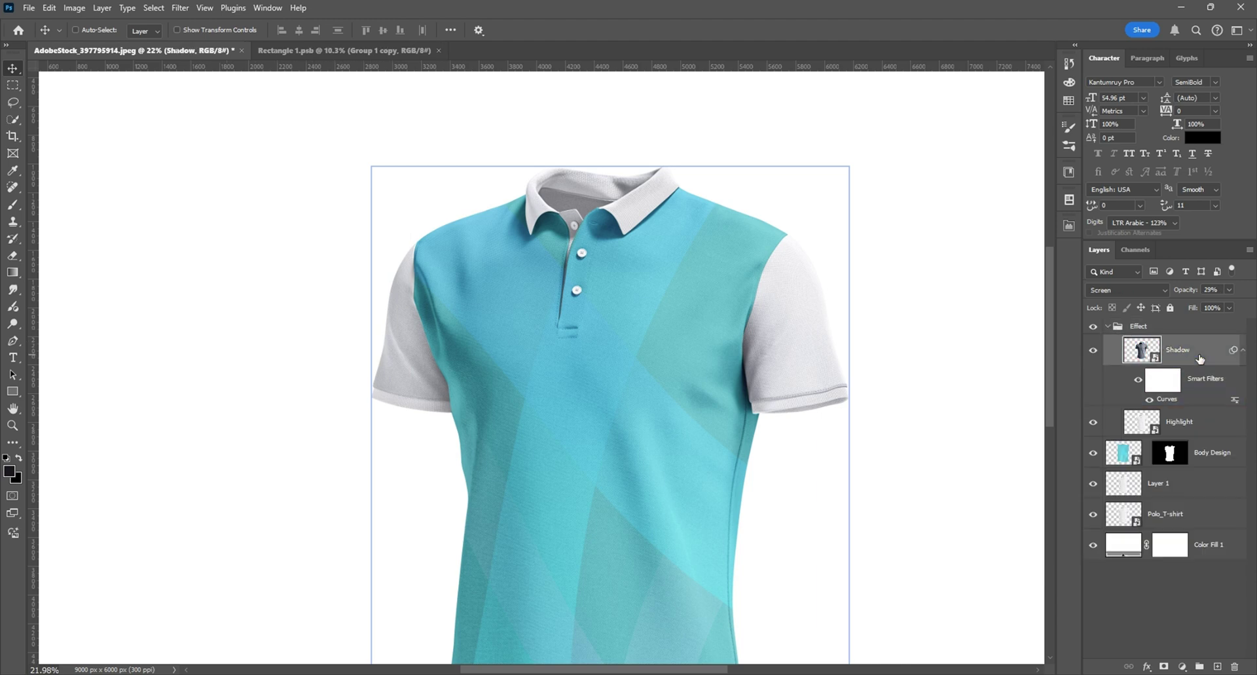
pyautogui.scroll(-3, 633, 290)
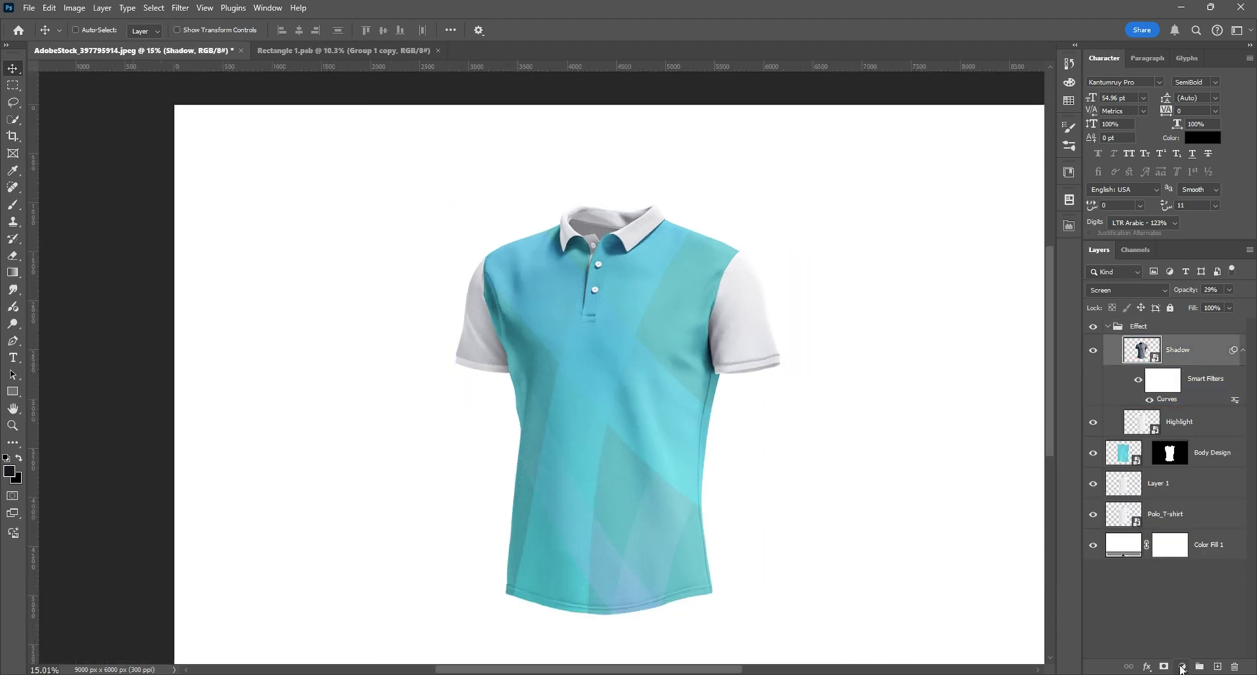
pyautogui.click(1181, 667)
pyautogui.click(1190, 488)
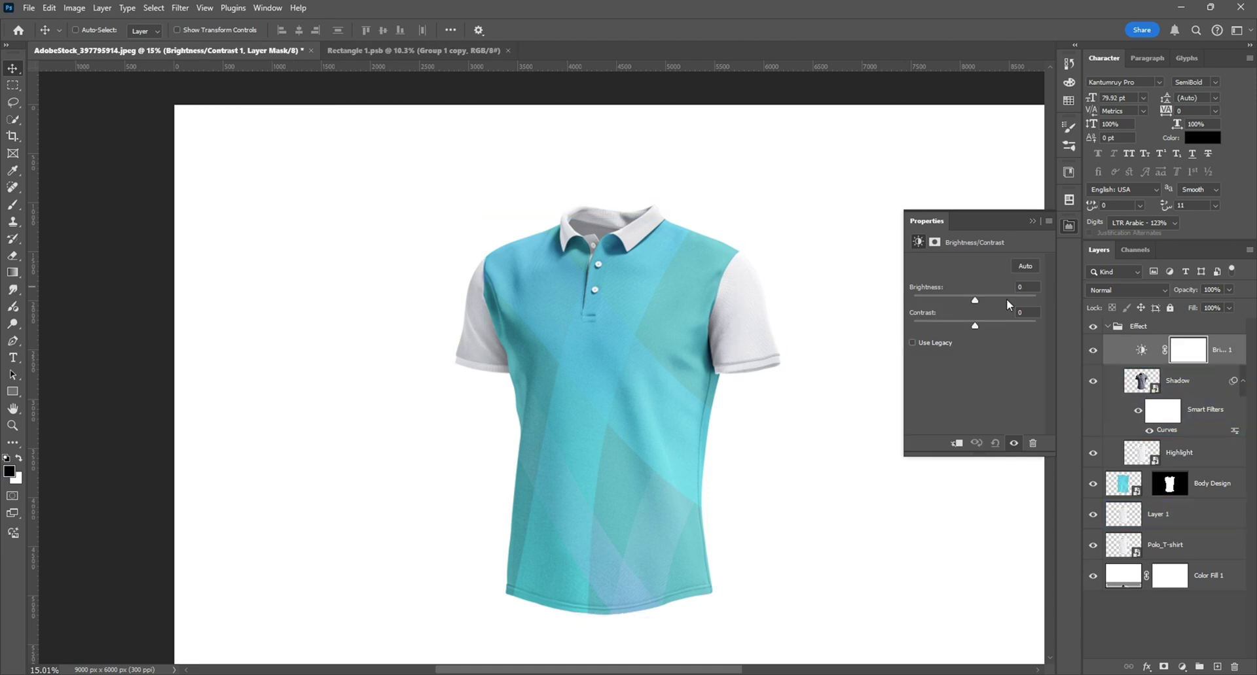
pyautogui.moveTo(994, 331); pyautogui.dragTo(978, 302)
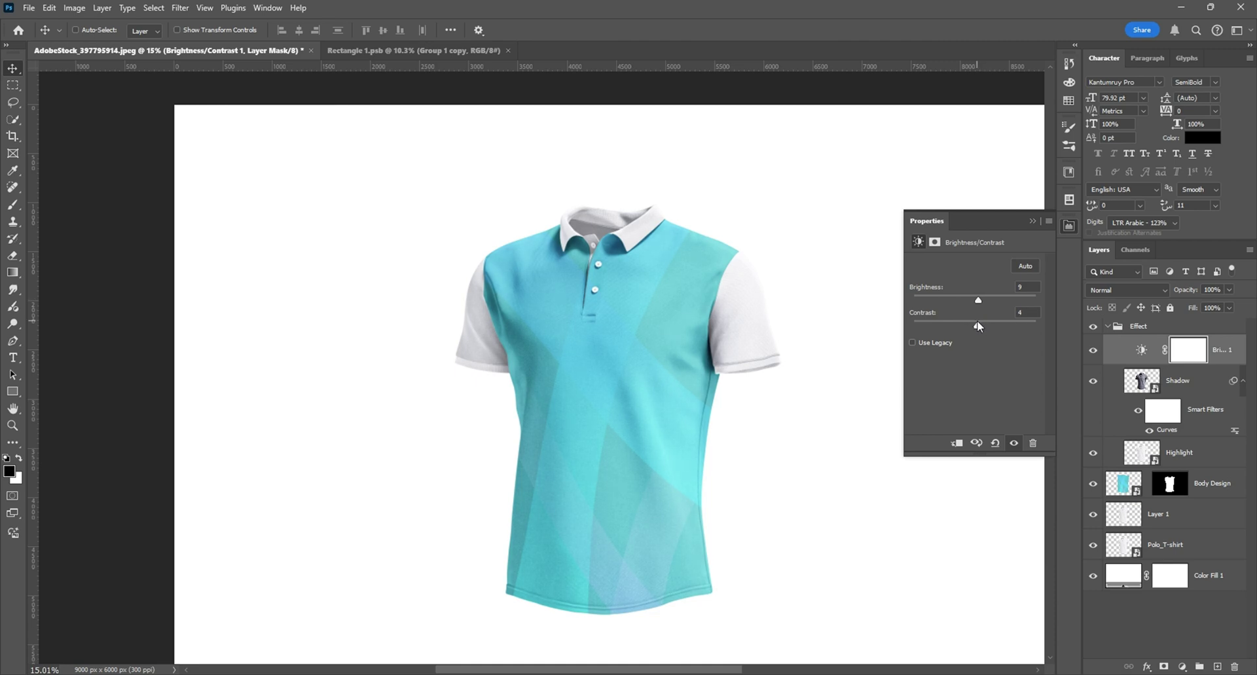
pyautogui.click(1031, 221)
# Step: Copy the sleeve on the image's left side from Polo_T-shirt to a new layer, using a rectangular selection minus the Body Design mask area
pyautogui.scroll(-8, 747, 270)
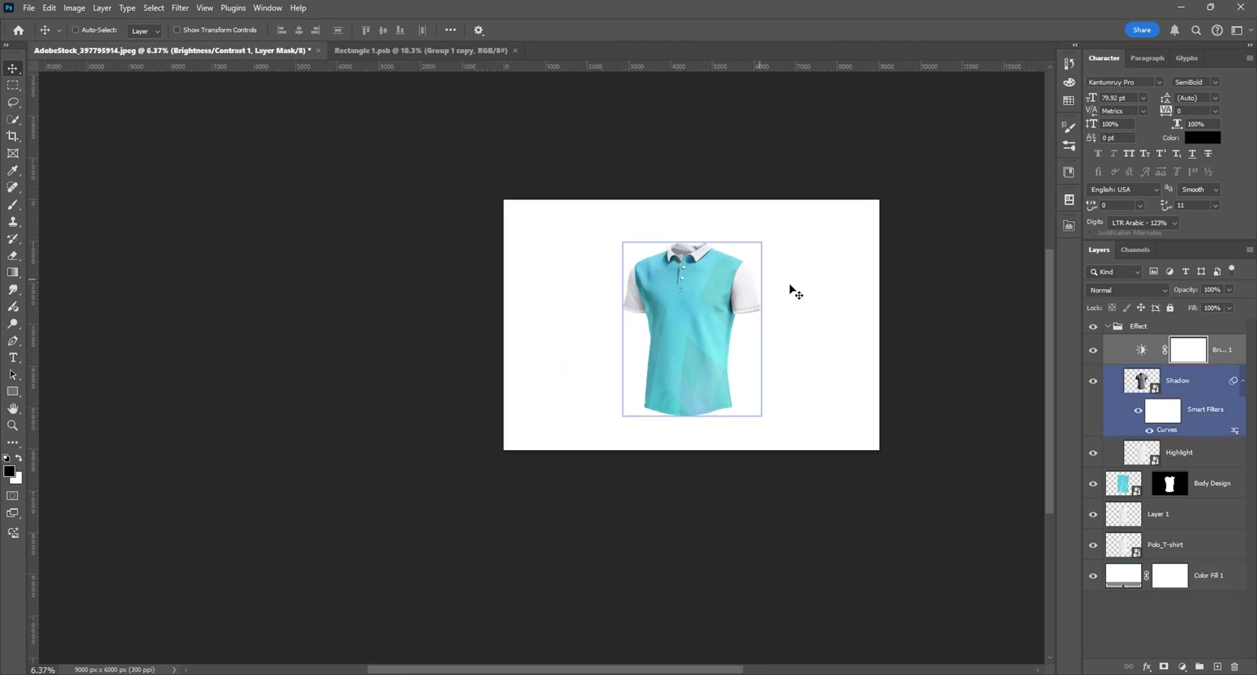
pyautogui.scroll(5, 798, 265)
pyautogui.scroll(2, 807, 272)
pyautogui.click(1178, 516)
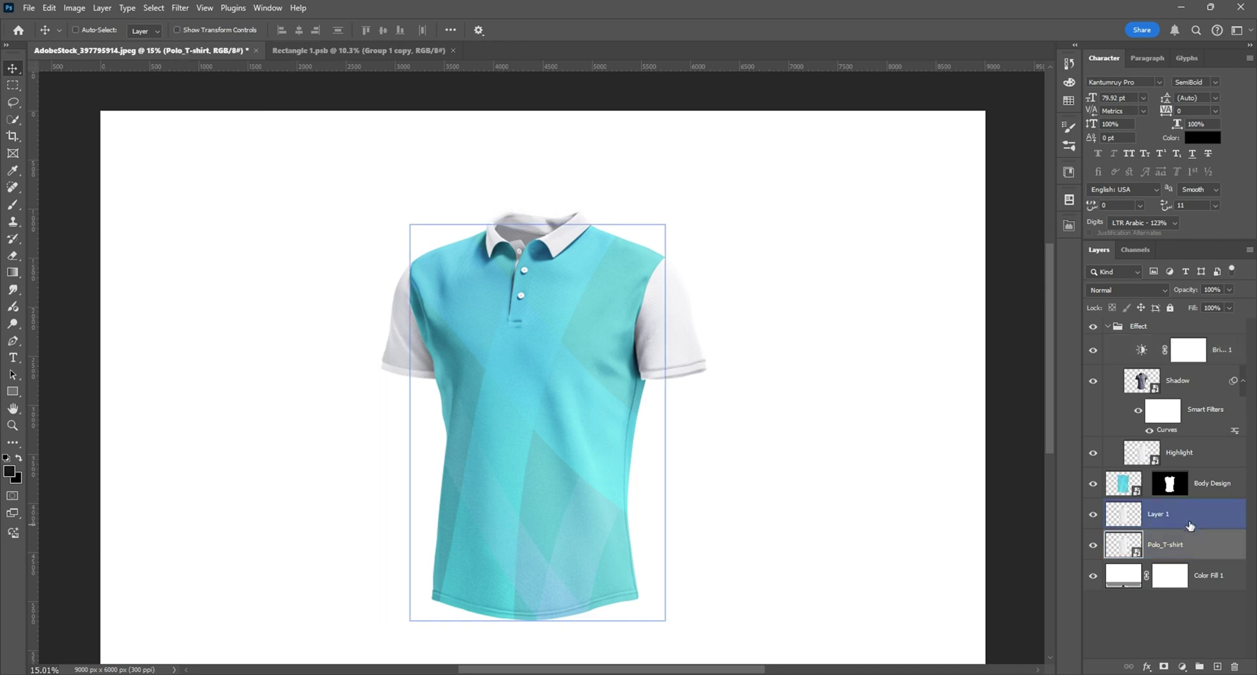
pyautogui.keyDown('ctrl'); pyautogui.click(487, 360); pyautogui.keyUp('ctrl')
pyautogui.scroll(4, 419, 345)
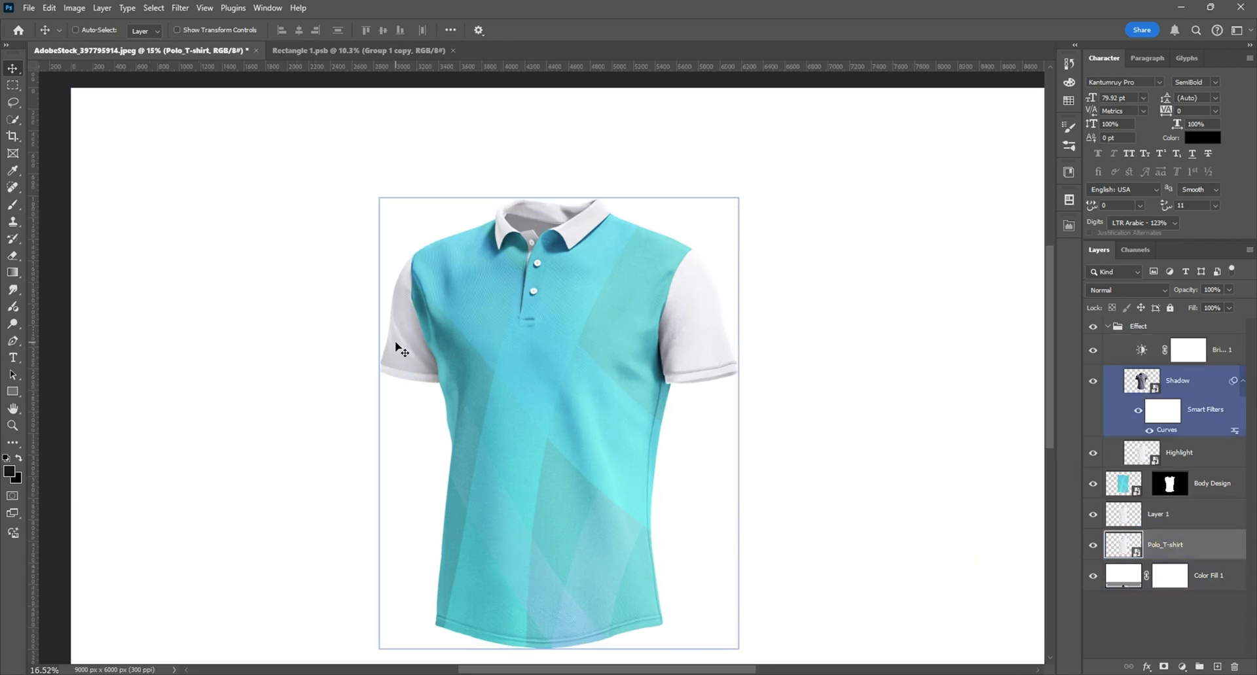
pyautogui.scroll(-2, 418, 345)
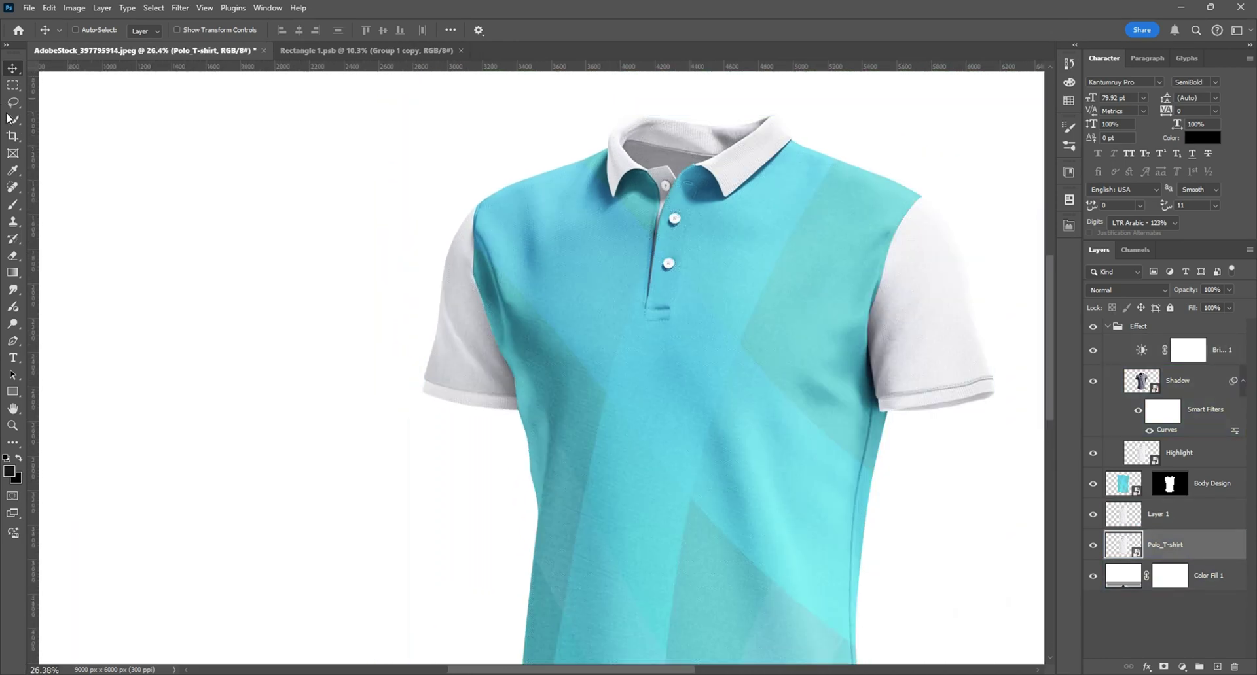
pyautogui.click(13, 85)
pyautogui.moveTo(393, 186); pyautogui.dragTo(527, 441)
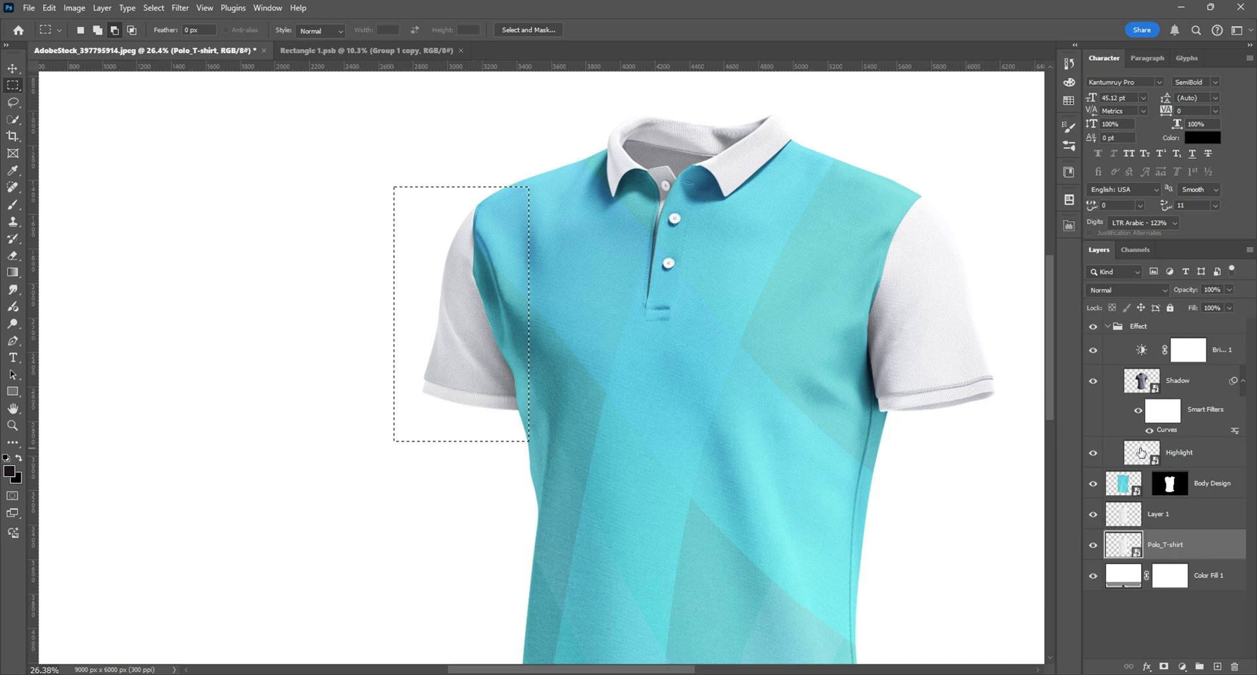
pyautogui.click(1128, 520)
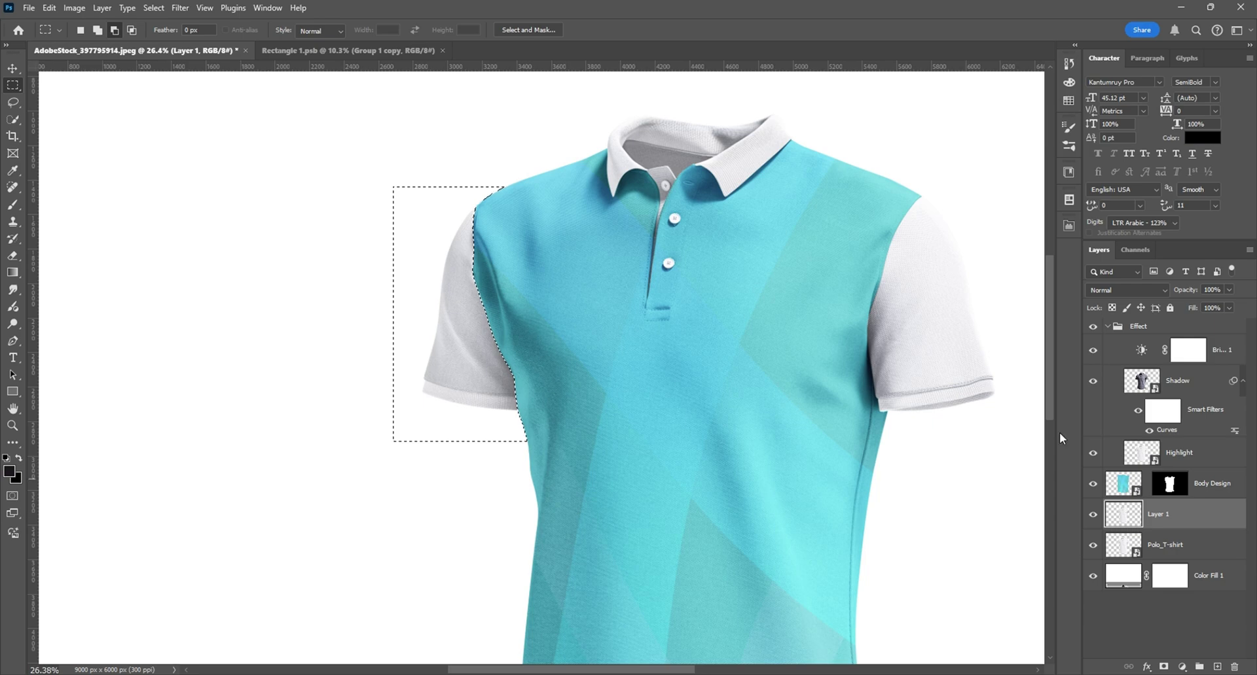
pyautogui.click(1165, 545)
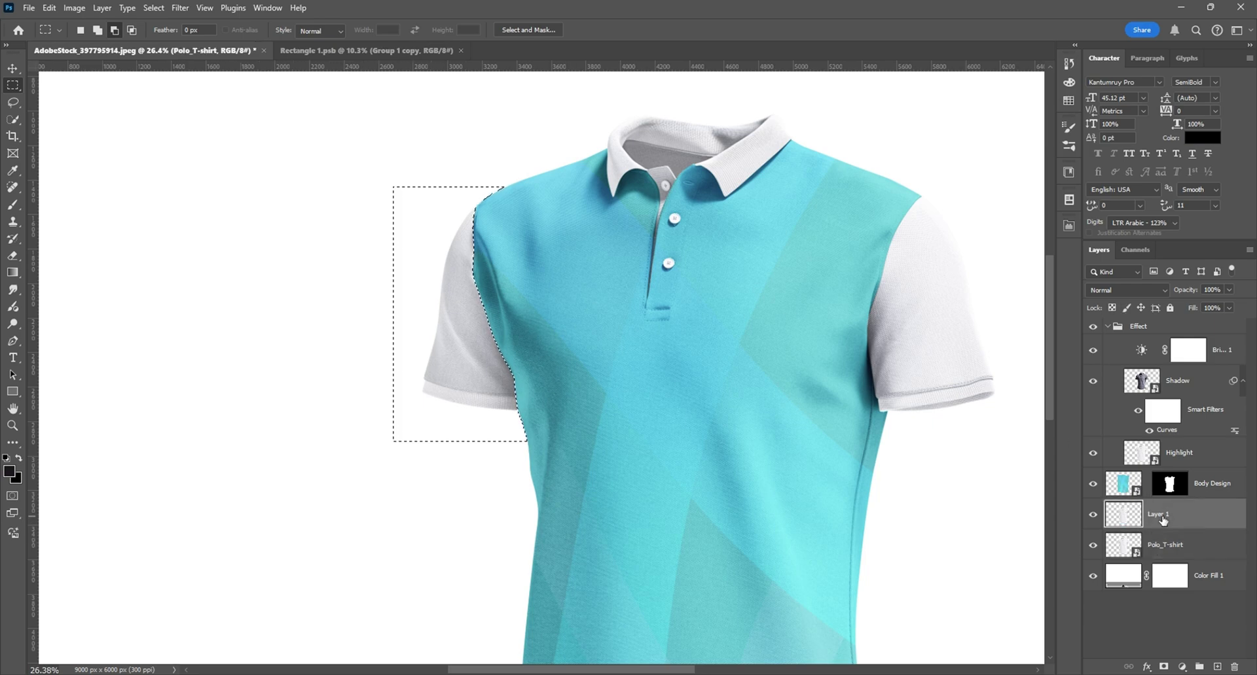
pyautogui.hotkey('ctrl', 'j')
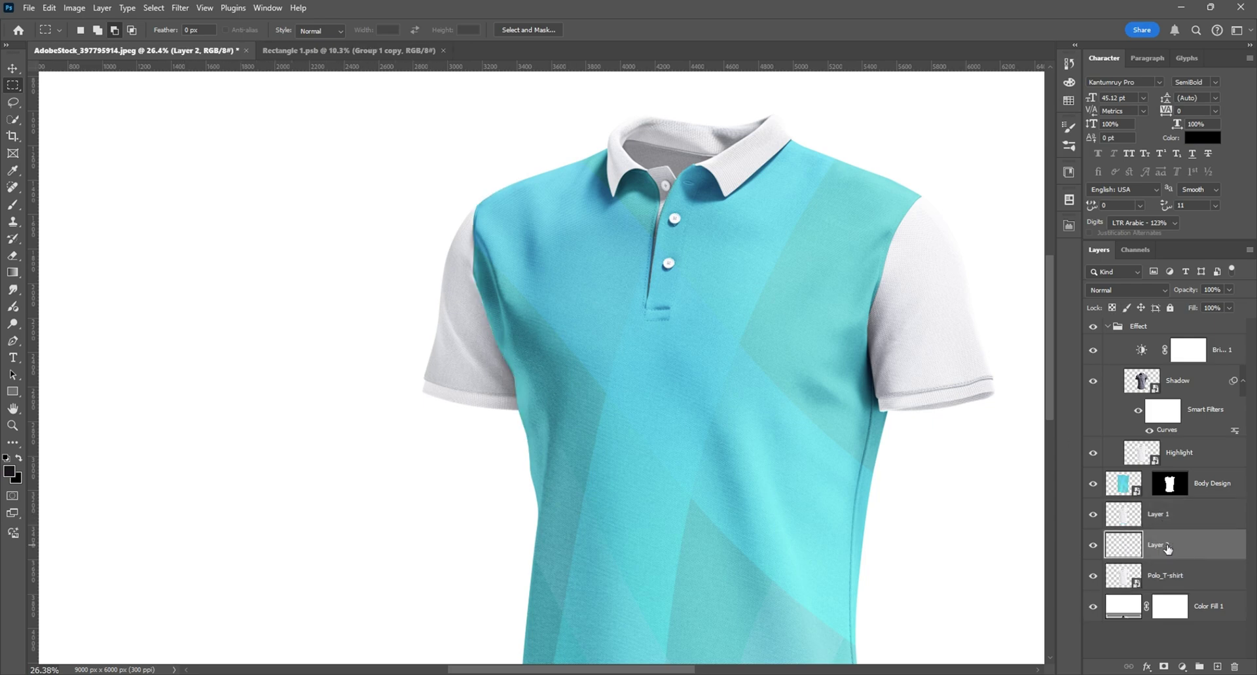
# Step: Delete the old Layer 1 below Body Design, keeping the new sleeve layer
pyautogui.click(1172, 514)
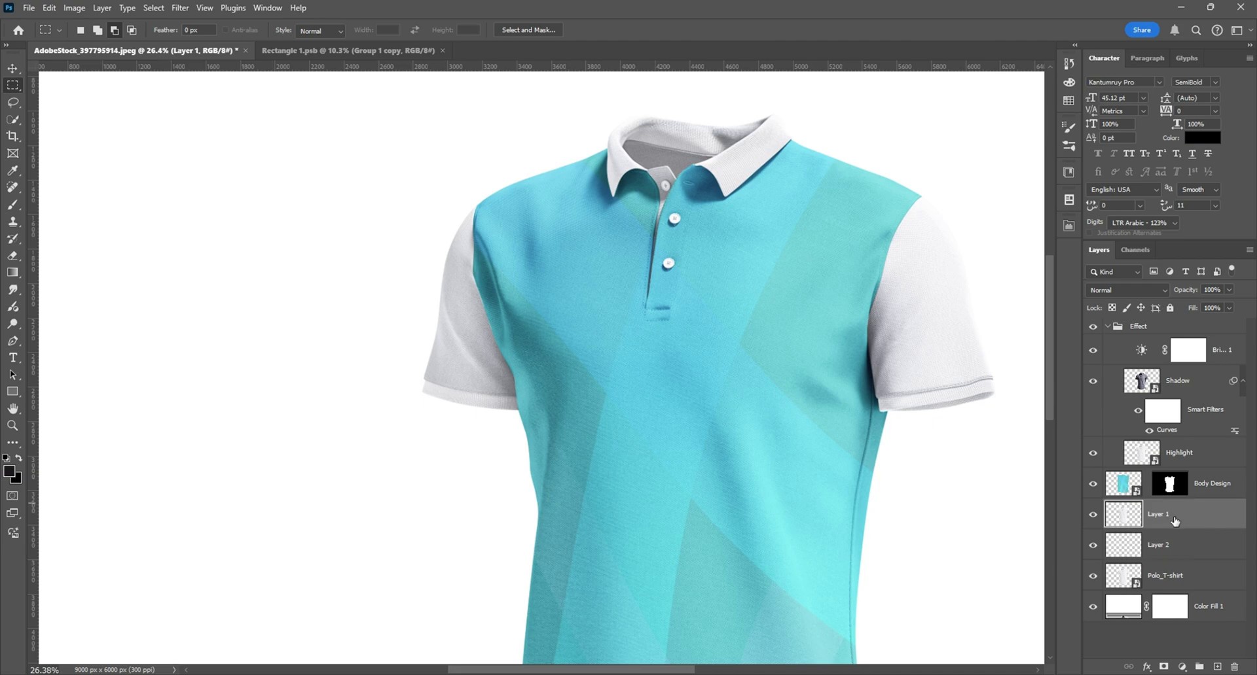
pyautogui.press('Delete')
pyautogui.scroll(-1, 381, 491)
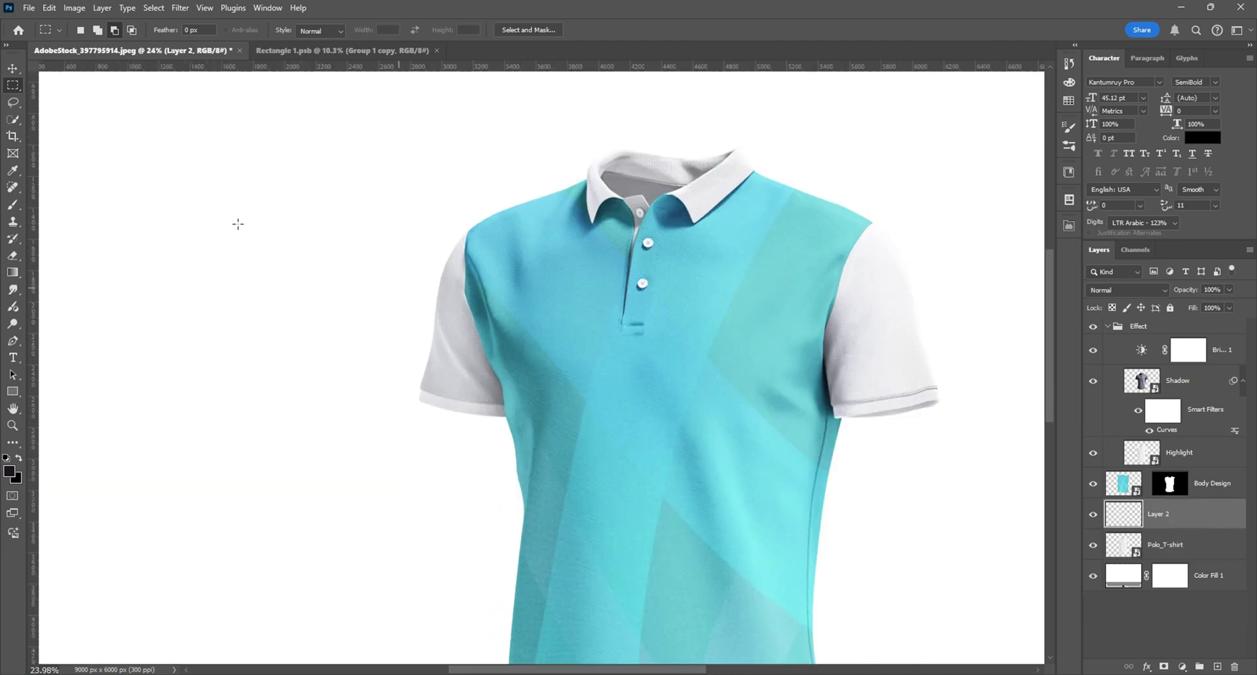
pyautogui.click(12, 68)
pyautogui.scroll(-1, 632, 213)
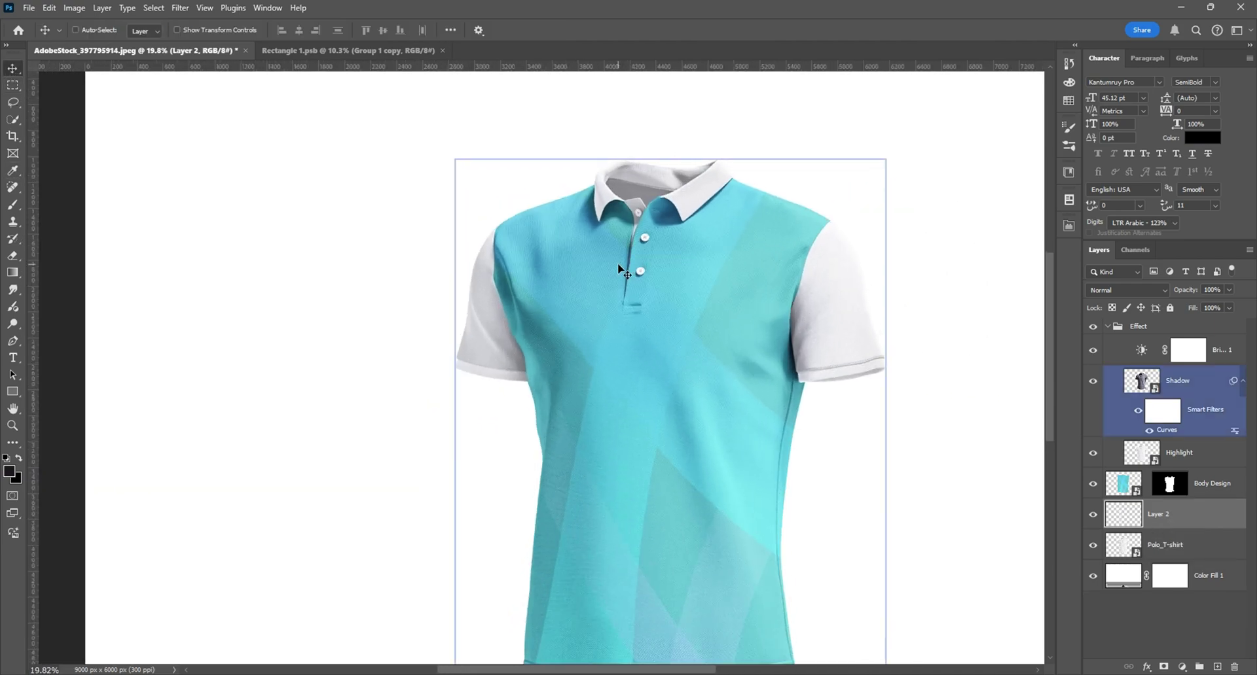
pyautogui.click(13, 393)
pyautogui.scroll(-2, 702, 325)
pyautogui.scroll(1, 702, 326)
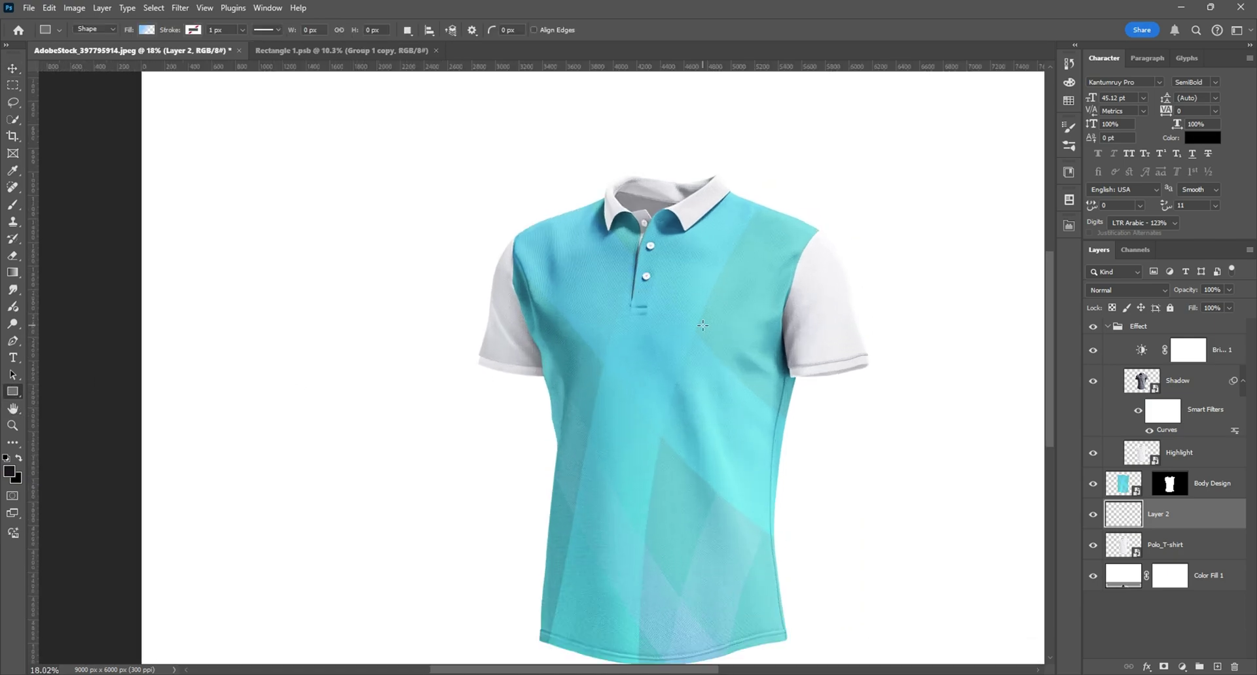
pyautogui.scroll(1, 579, 275)
pyautogui.scroll(-2, 426, 208)
pyautogui.scroll(1, 440, 210)
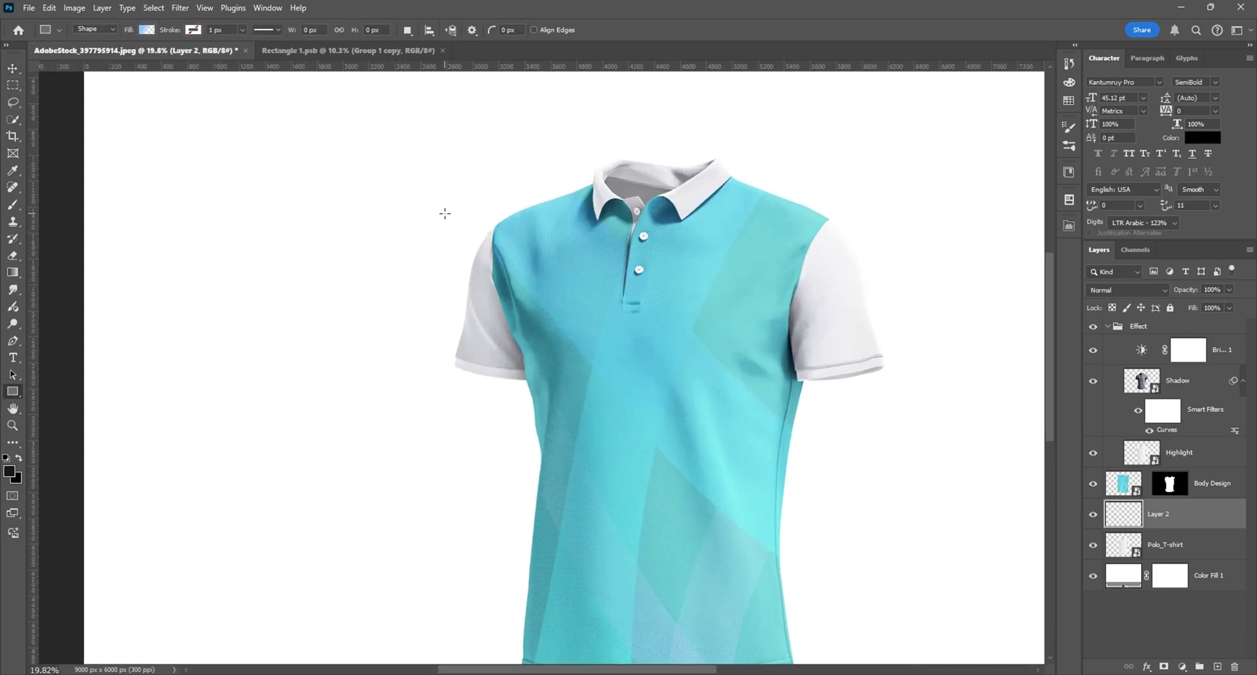
# Step: Load the sleeve outline from Layer 2 as a selection and add a Solid Color fill layer in light cyan (51d5f5) sampled from the body
pyautogui.keyDown('ctrl'); pyautogui.click(1120, 515); pyautogui.keyUp('ctrl')
pyautogui.scroll(-1, 427, 277)
pyautogui.scroll(2, 458, 275)
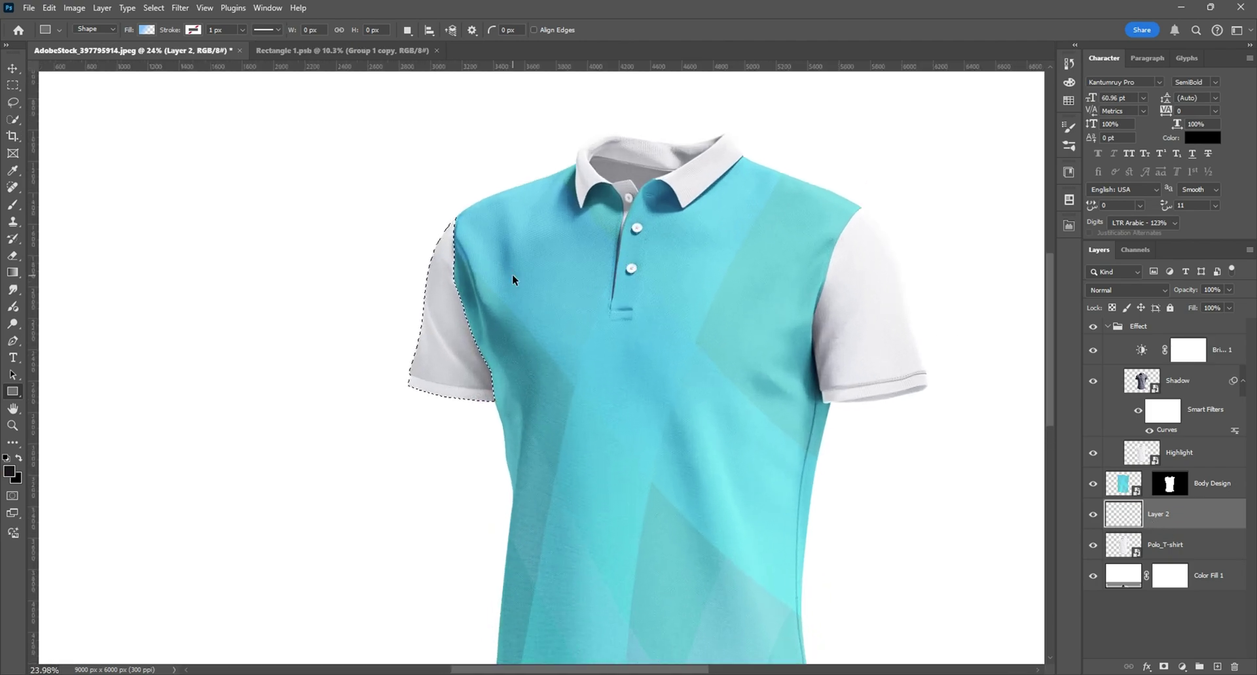
pyautogui.click(1182, 667)
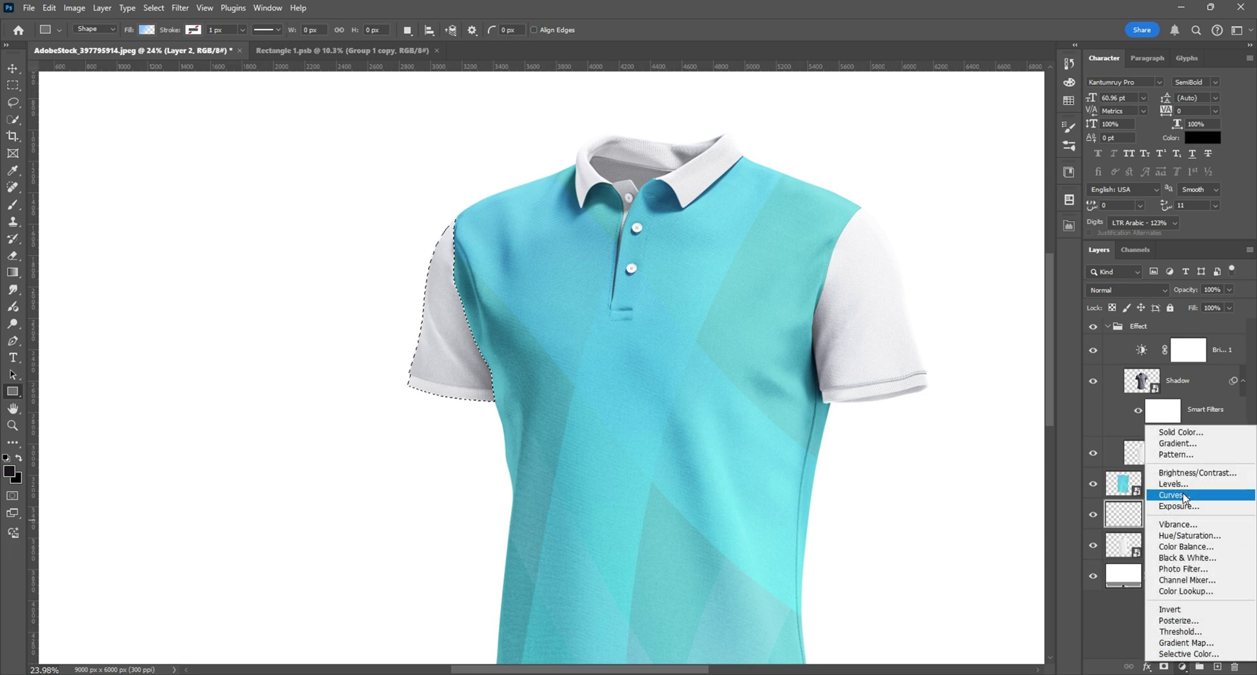
pyautogui.click(1181, 433)
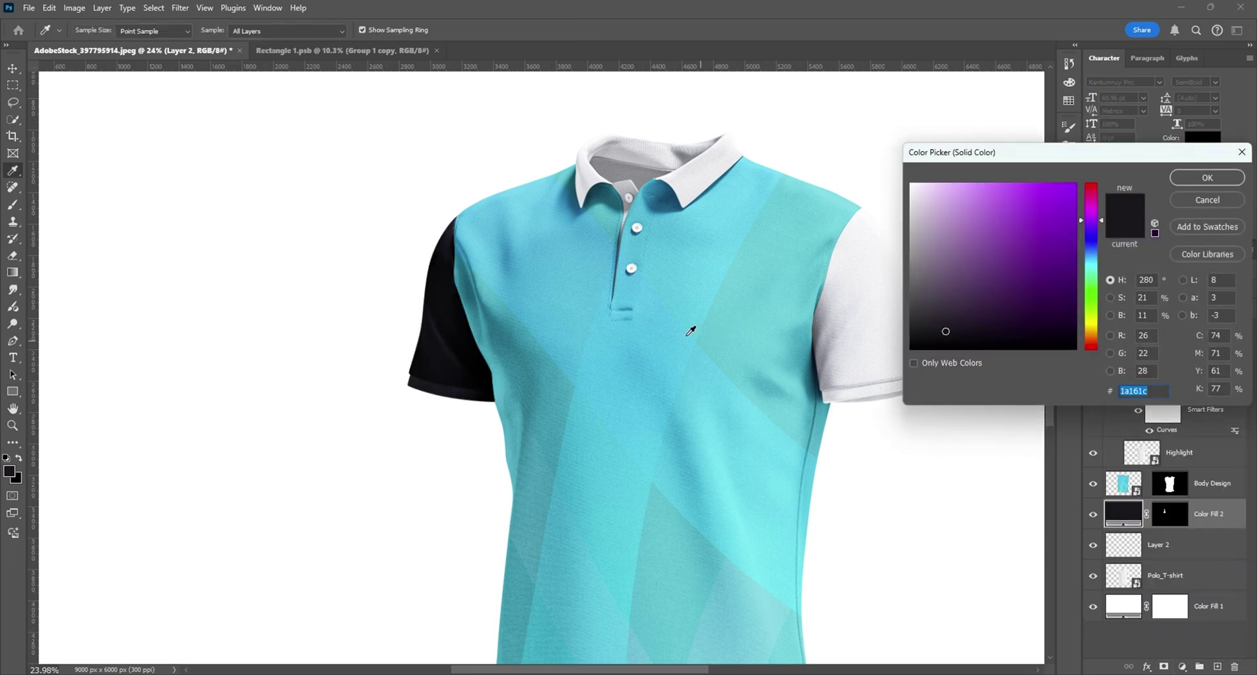
pyautogui.click(661, 329)
pyautogui.click(1196, 177)
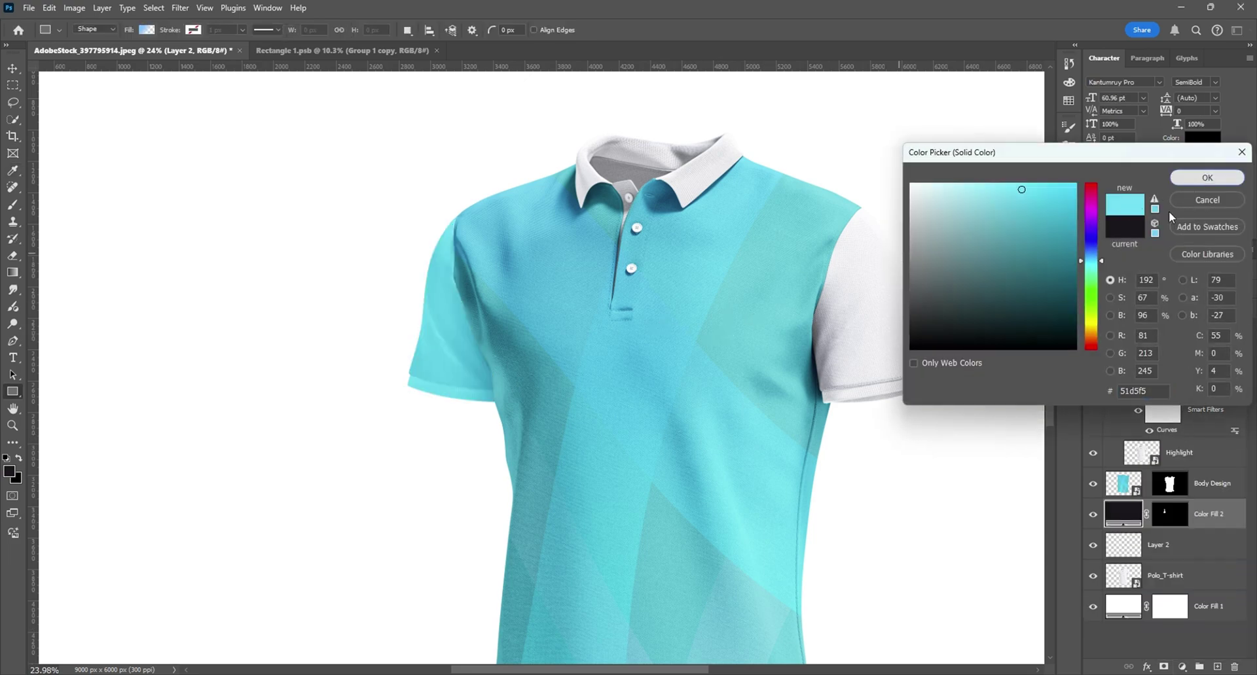
# Step: Set the blending mode of Color Fill 2 to Multiply
pyautogui.click(1126, 290)
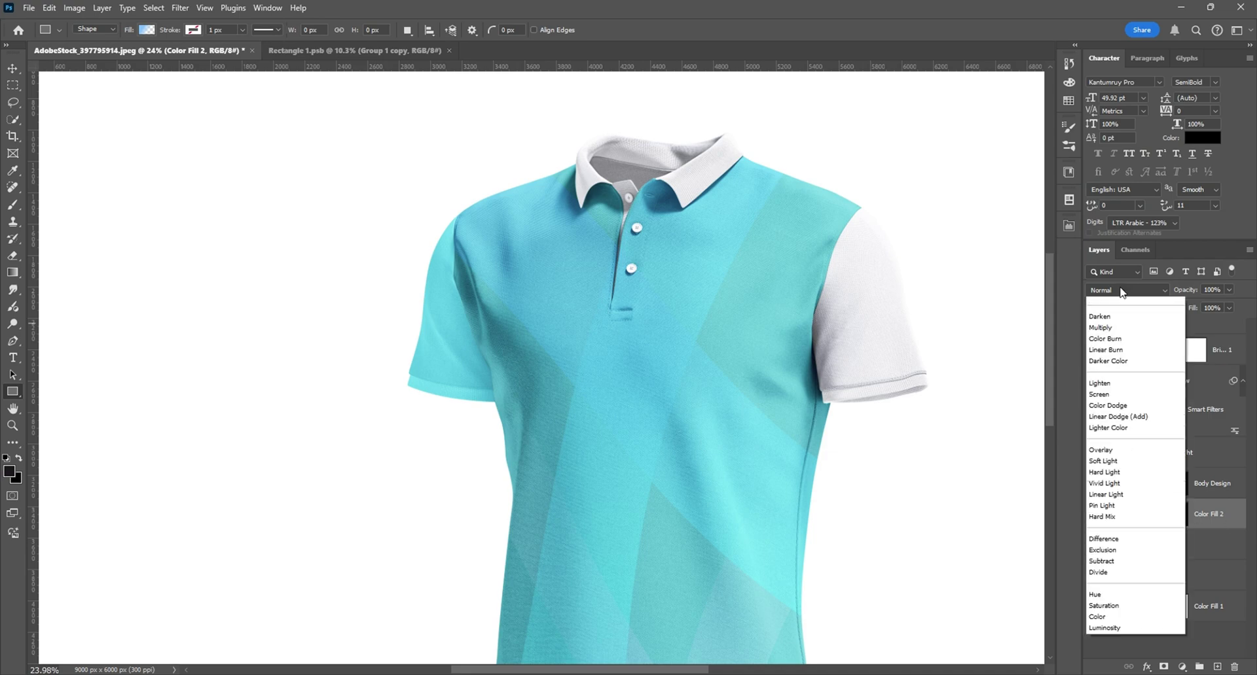
pyautogui.click(1106, 350)
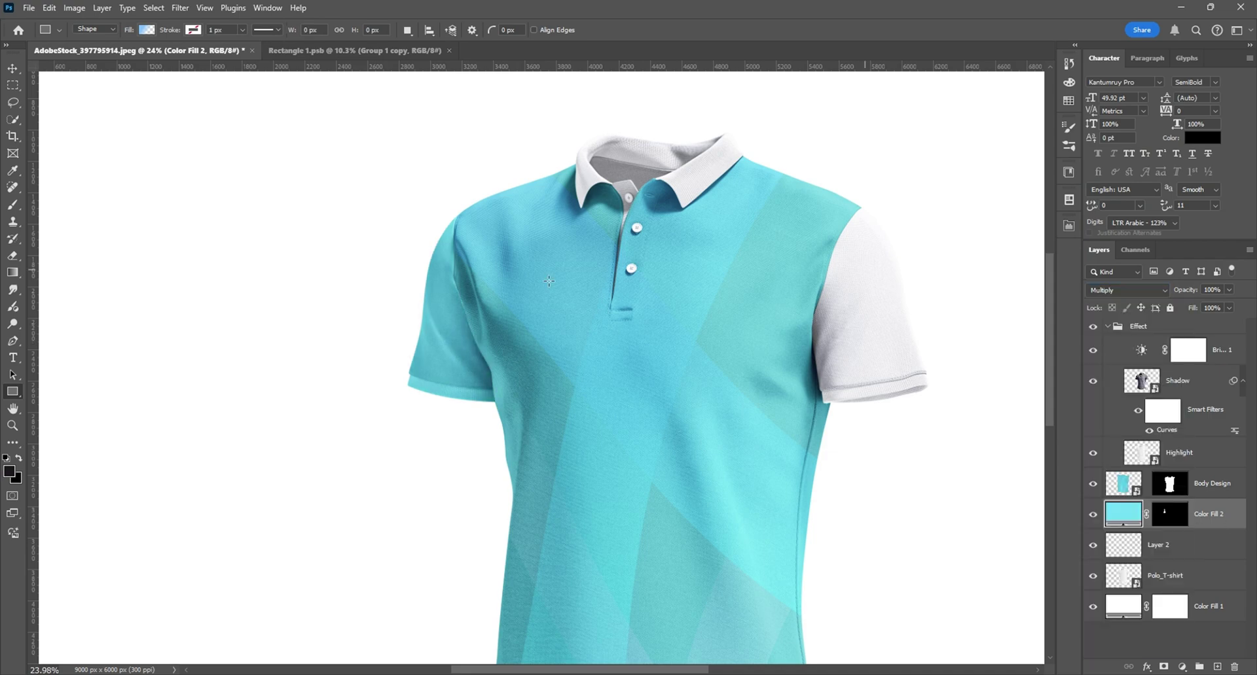
pyautogui.scroll(-3, 549, 286)
pyautogui.scroll(3, 541, 294)
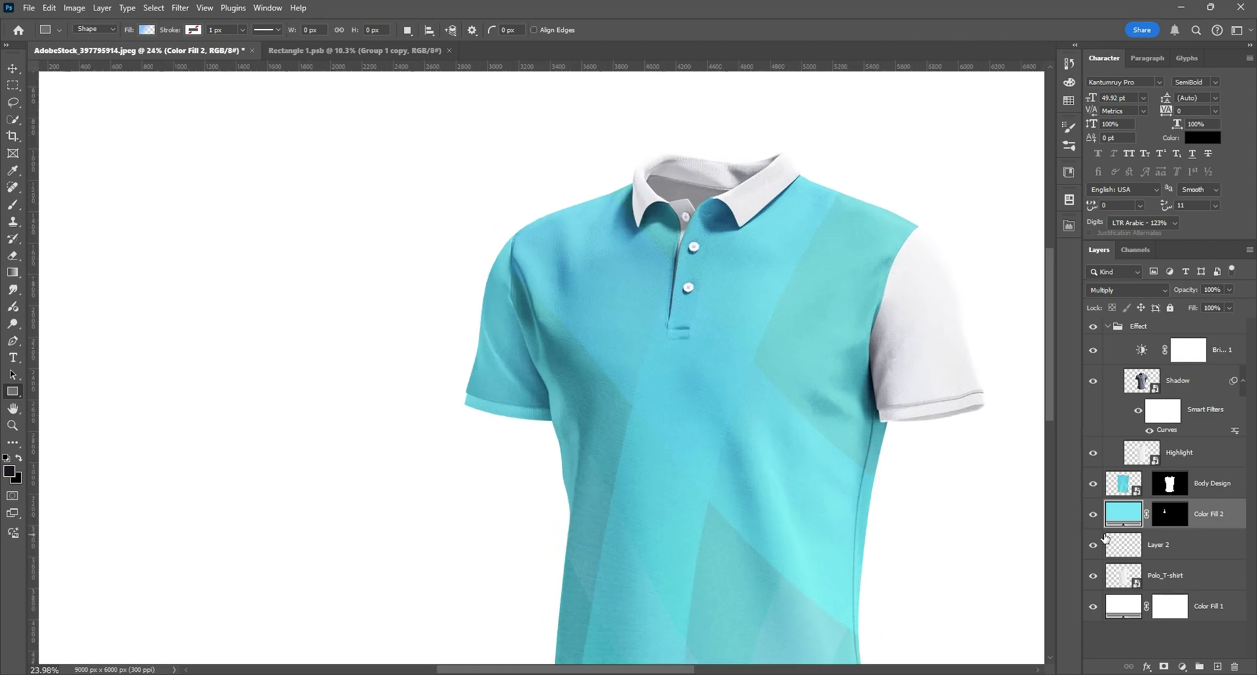
# Step: Change the Color Fill 2 sleeve color to a darker teal-blue that blends with the shirt body
pyautogui.doubleClick(1122, 515)
pyautogui.moveTo(995, 291); pyautogui.dragTo(1029, 219)
pyautogui.click(587, 370)
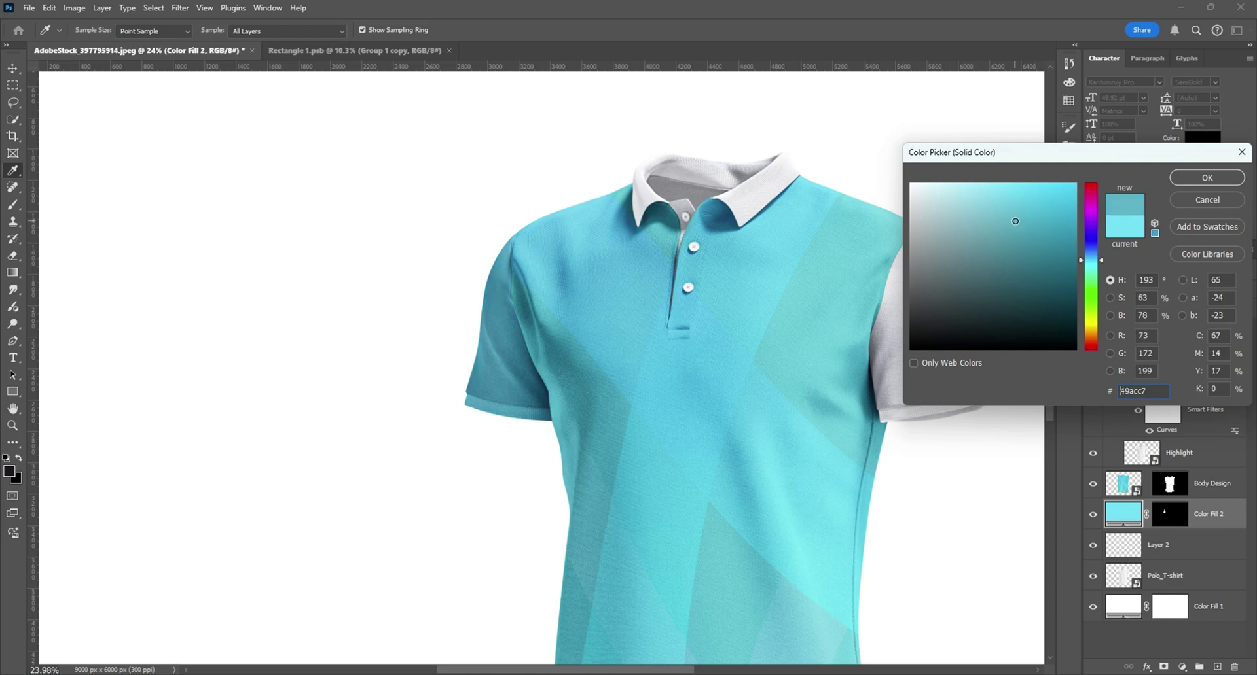
pyautogui.click(1193, 177)
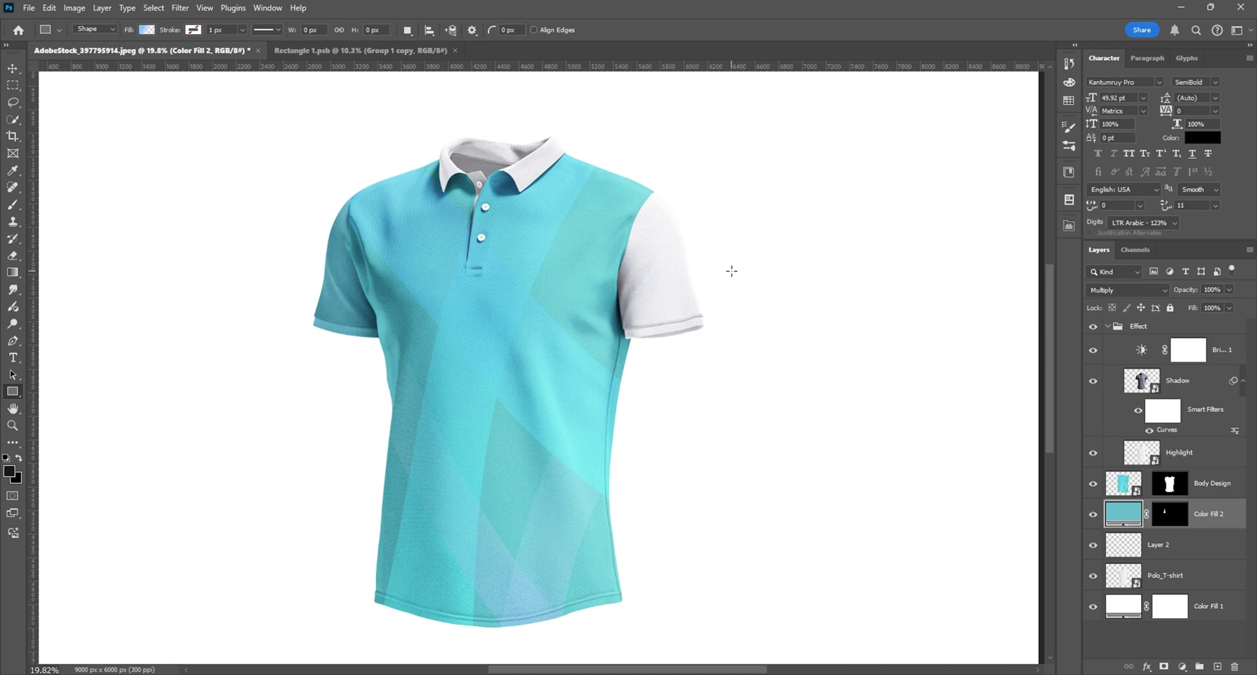
# Step: Delete the Layer 2 sleeve copy beneath Color Fill 2
pyautogui.scroll(-3, 731, 271)
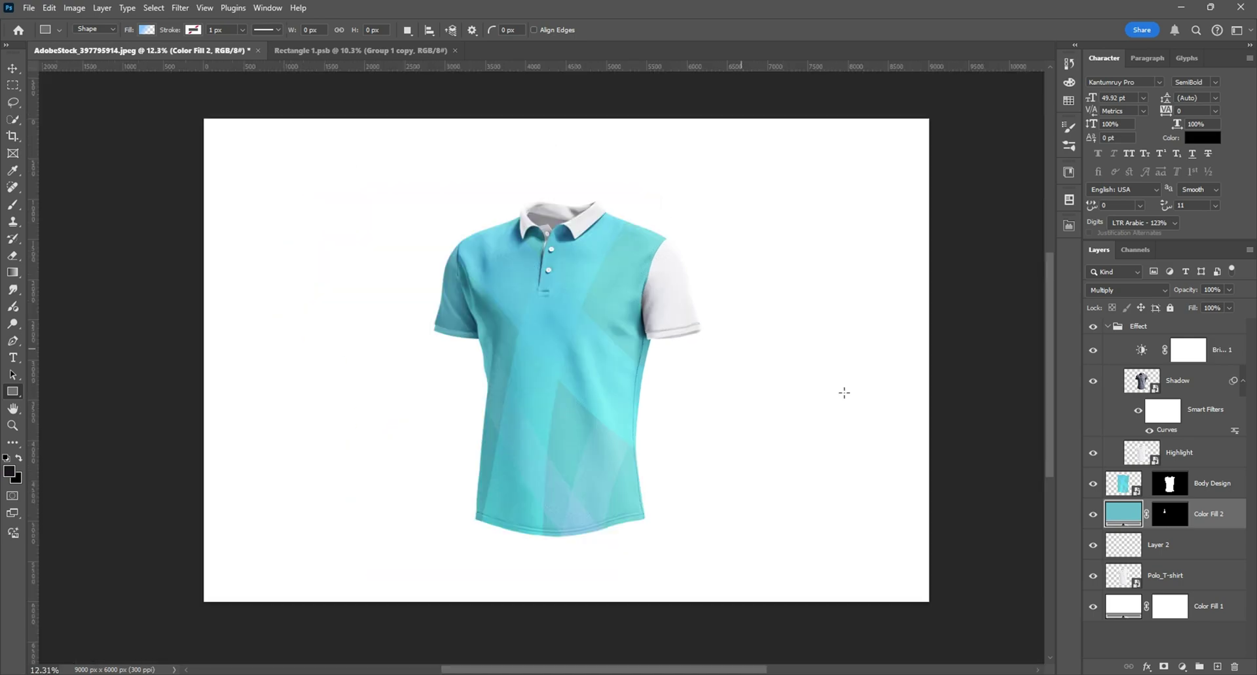
pyautogui.click(1184, 557)
pyautogui.press('Delete')
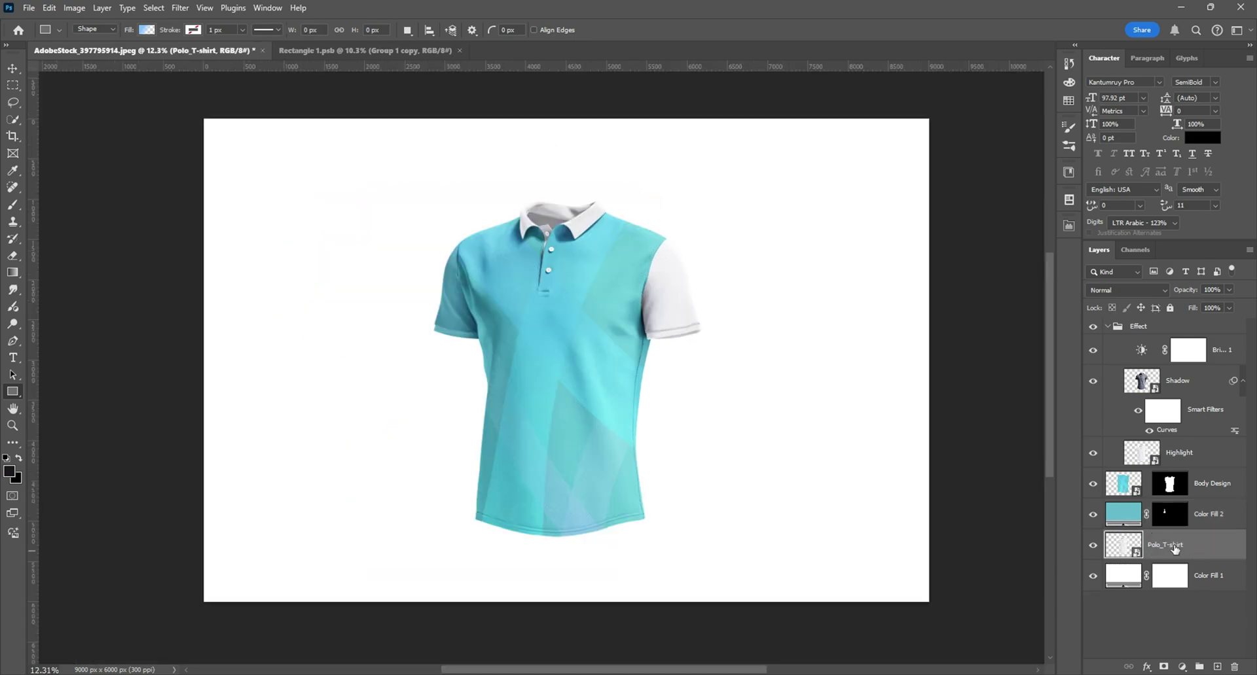
# Step: Copy the remaining white sleeve from Polo_T-shirt to a new layer, using a rectangular selection minus the Body Design mask area
pyautogui.scroll(3, 638, 225)
pyautogui.click(612, 235)
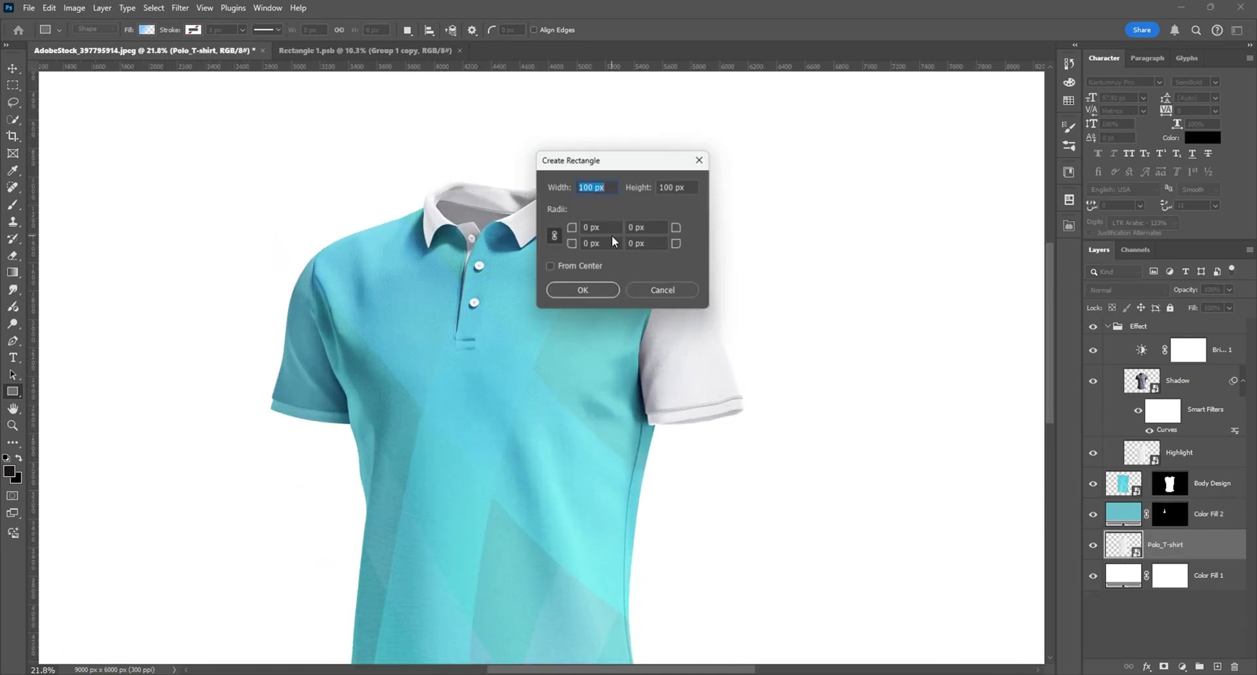
pyautogui.click(665, 293)
pyautogui.press('m')
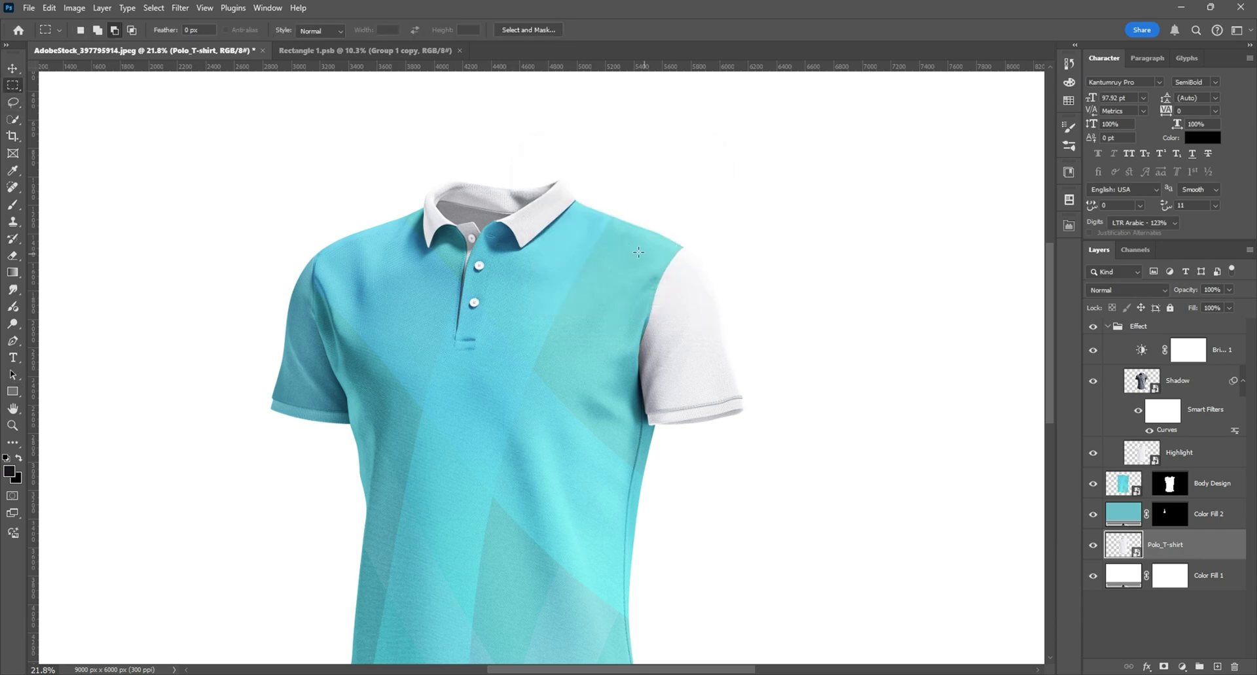
pyautogui.moveTo(625, 232); pyautogui.dragTo(770, 436)
pyautogui.keyDown('ctrl'); pyautogui.keyDown('alt'); pyautogui.click(1171, 486); pyautogui.keyUp('alt'); pyautogui.keyUp('ctrl')
pyautogui.hotkey('ctrl', 'j')
# Step: Load the second sleeve's outline as a selection and add a Solid Color fill layer in the teal sampled from the nearby shoulder
pyautogui.keyDown('ctrl'); pyautogui.click(1120, 548); pyautogui.keyUp('ctrl')
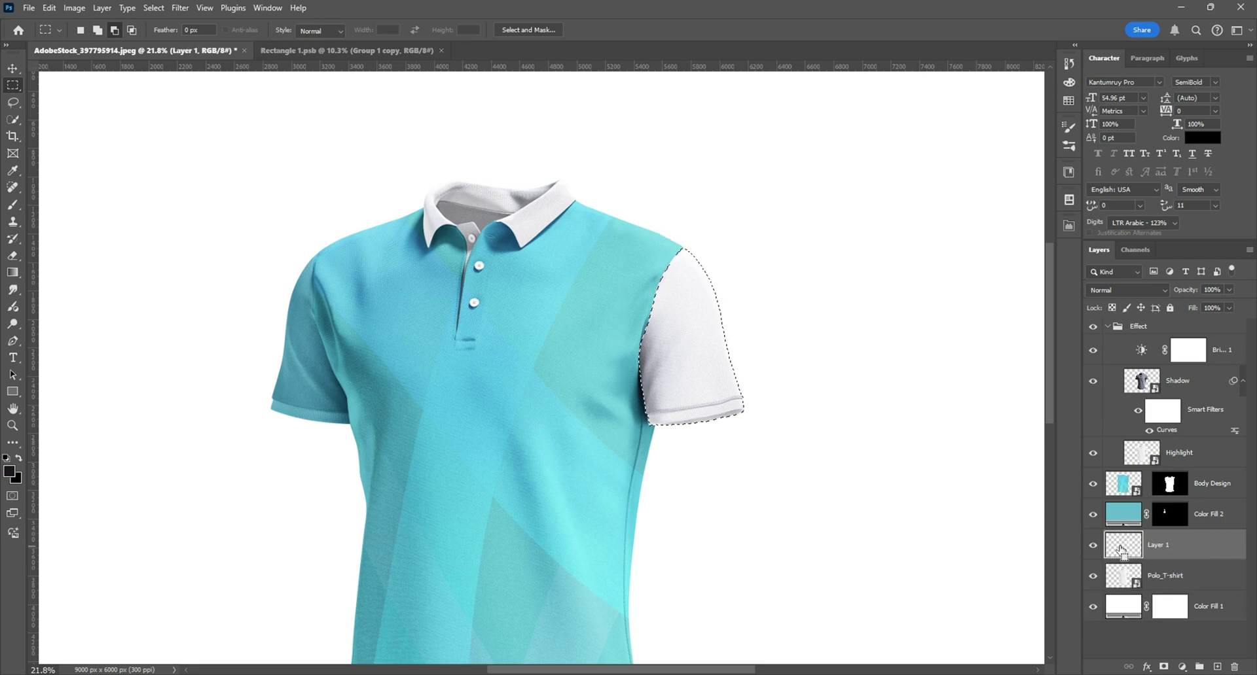
pyautogui.scroll(-3, 749, 270)
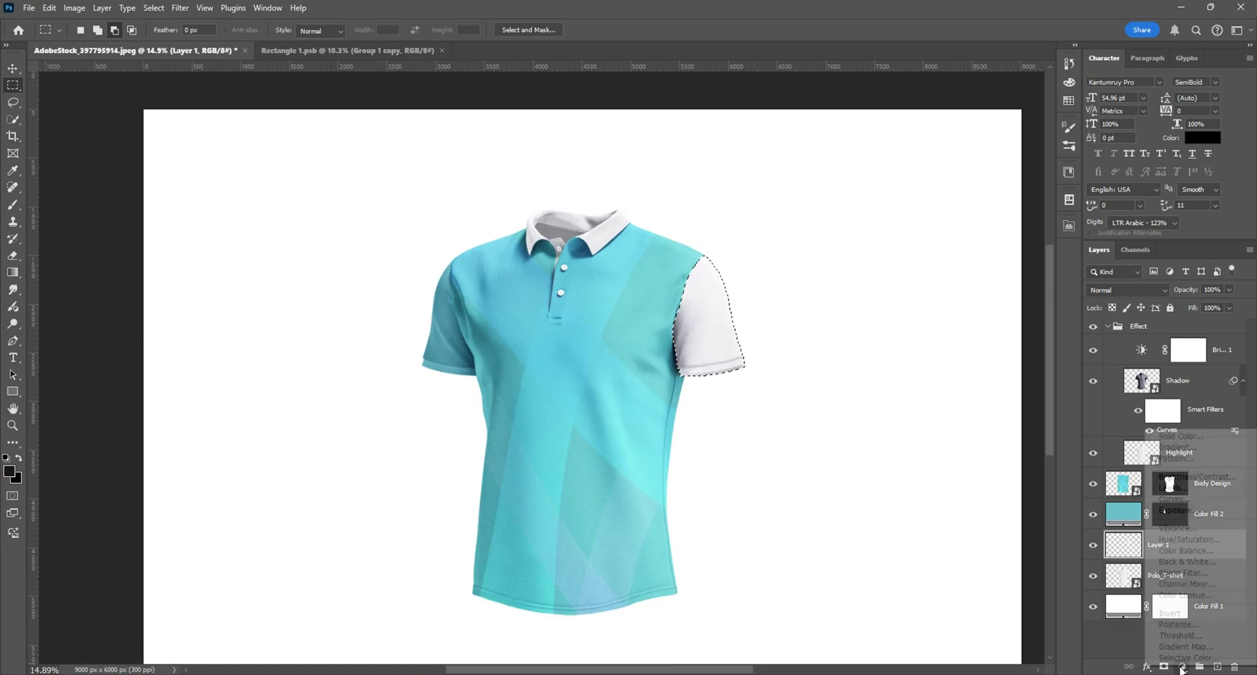
pyautogui.click(1182, 667)
pyautogui.click(1180, 435)
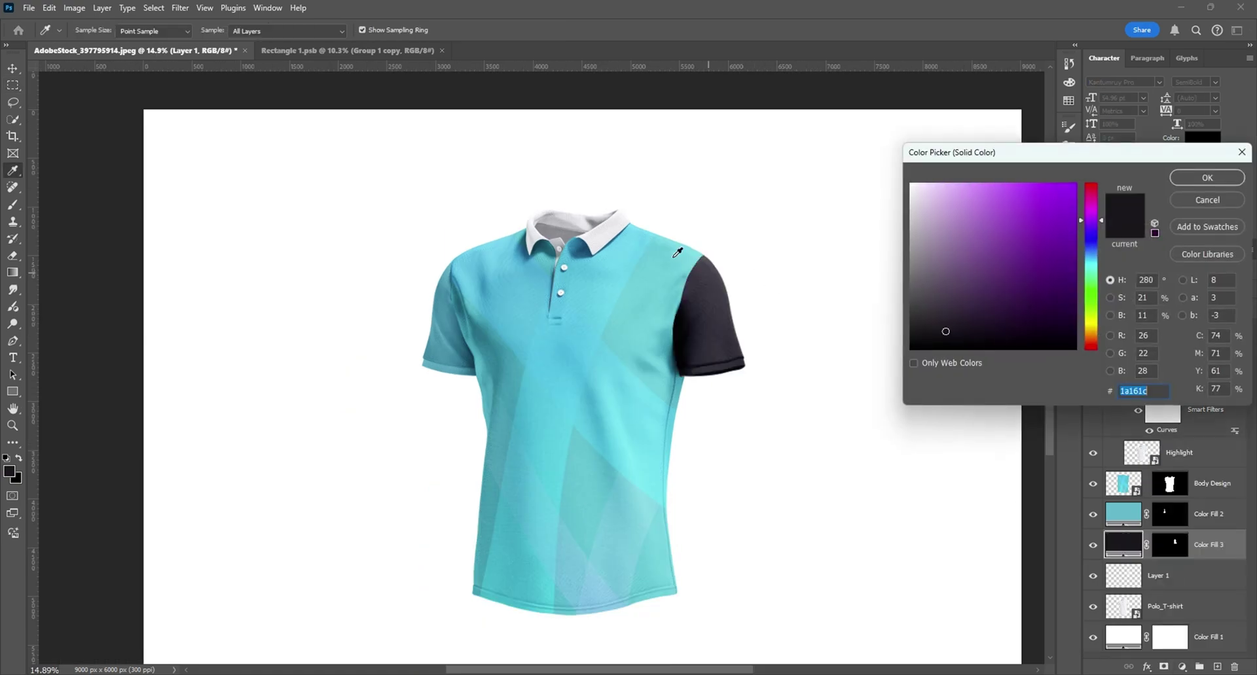
pyautogui.click(679, 257)
pyautogui.click(1203, 178)
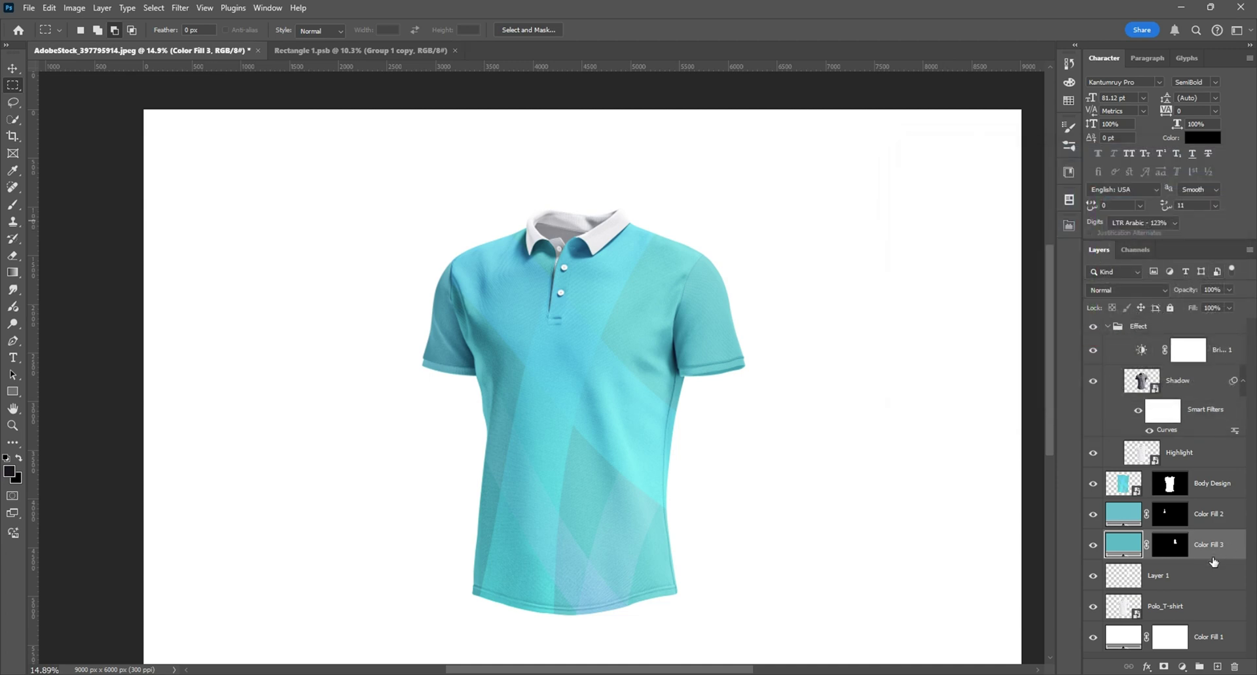
# Step: Set the blending mode of Color Fill 3 to Multiply
pyautogui.click(1125, 295)
pyautogui.click(1103, 347)
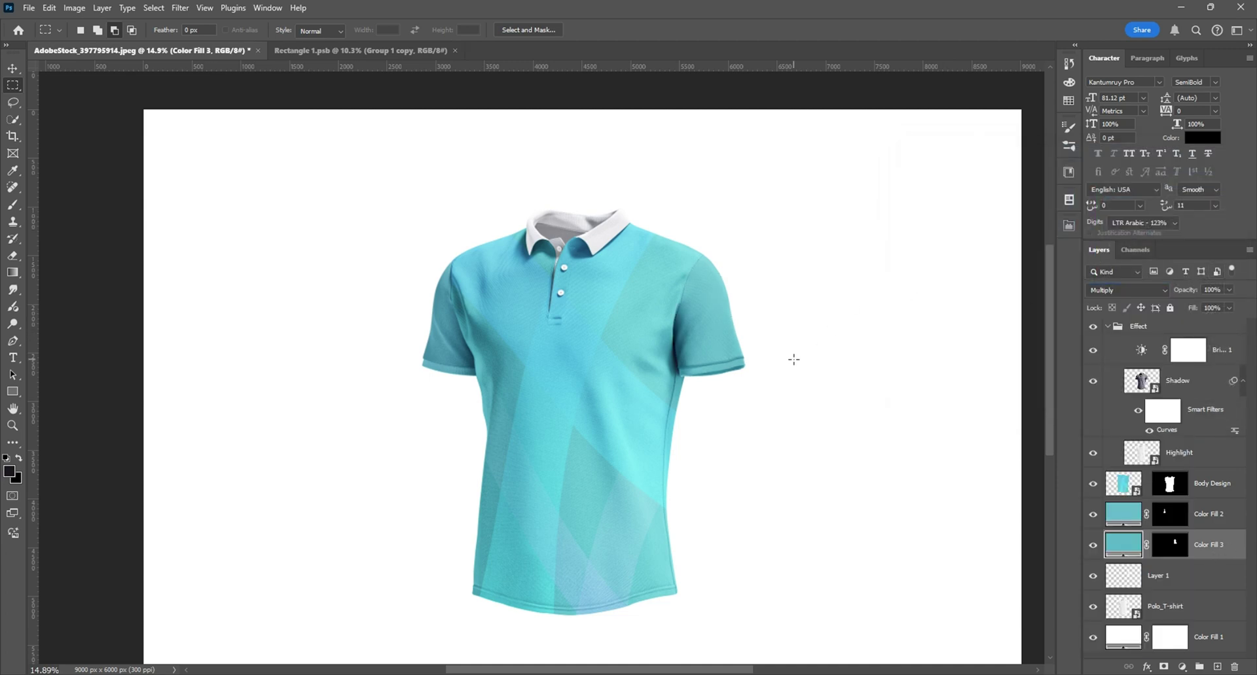
pyautogui.scroll(-4, 773, 386)
pyautogui.scroll(3, 805, 379)
pyautogui.scroll(-1, 823, 381)
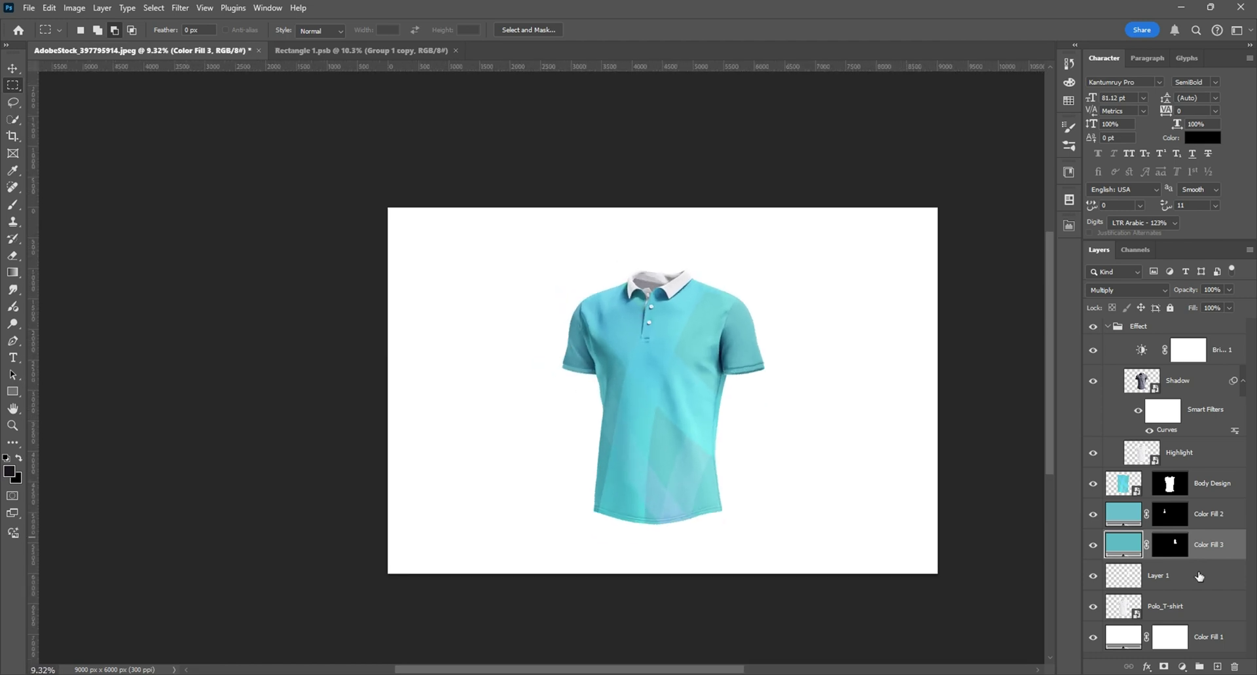
# Step: Delete the Layer 1 sleeve copy beneath Color Fill 3
pyautogui.click(1199, 576)
pyautogui.press('Delete')
pyautogui.scroll(-1, 746, 343)
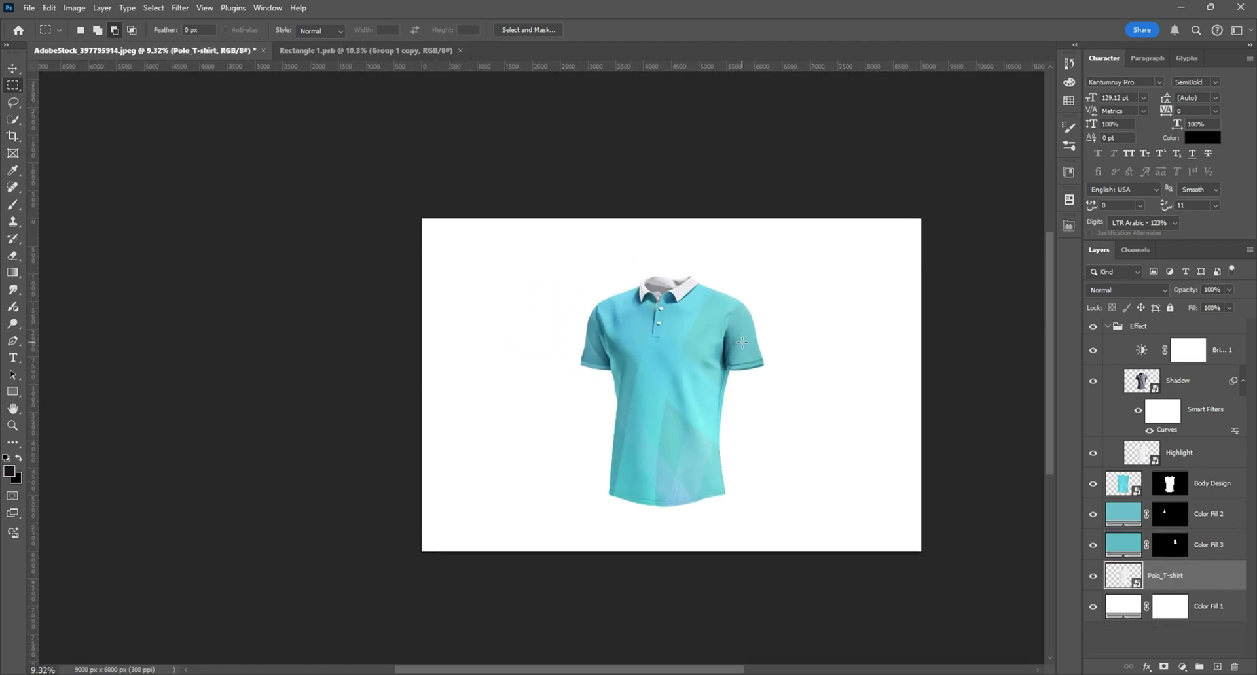
pyautogui.scroll(2, 773, 340)
pyautogui.scroll(-2, 811, 334)
pyautogui.scroll(2, 697, 287)
pyautogui.scroll(3, 654, 269)
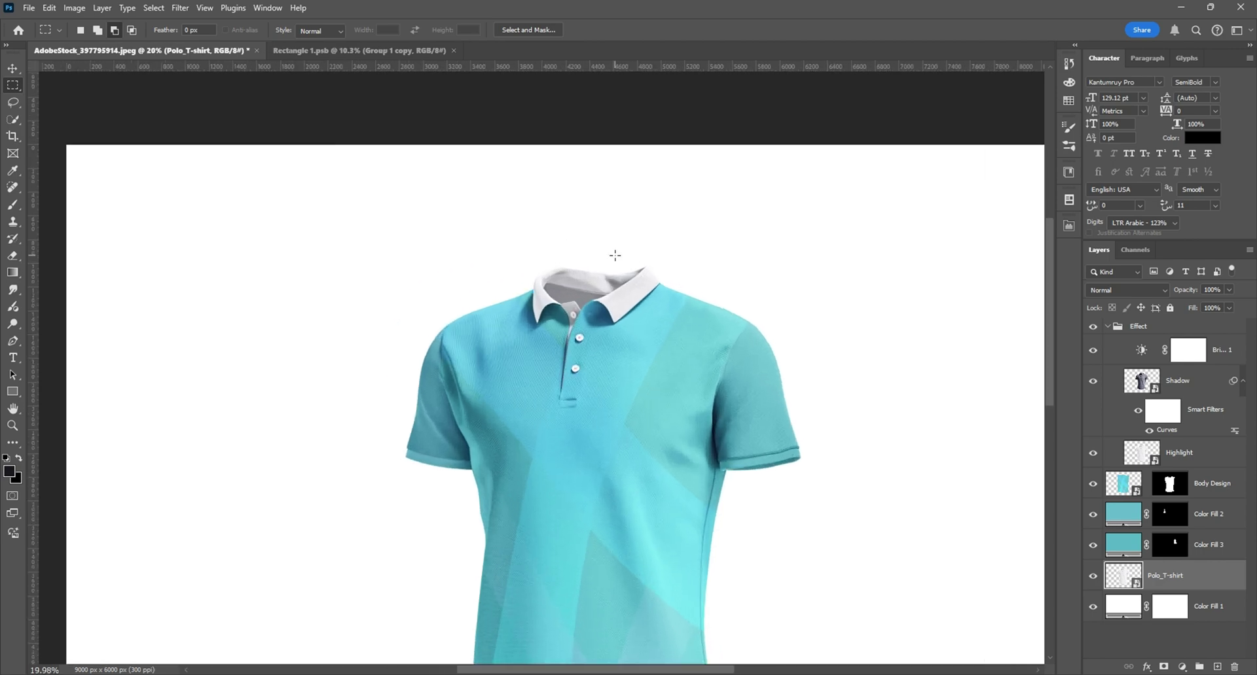
pyautogui.scroll(1, 615, 255)
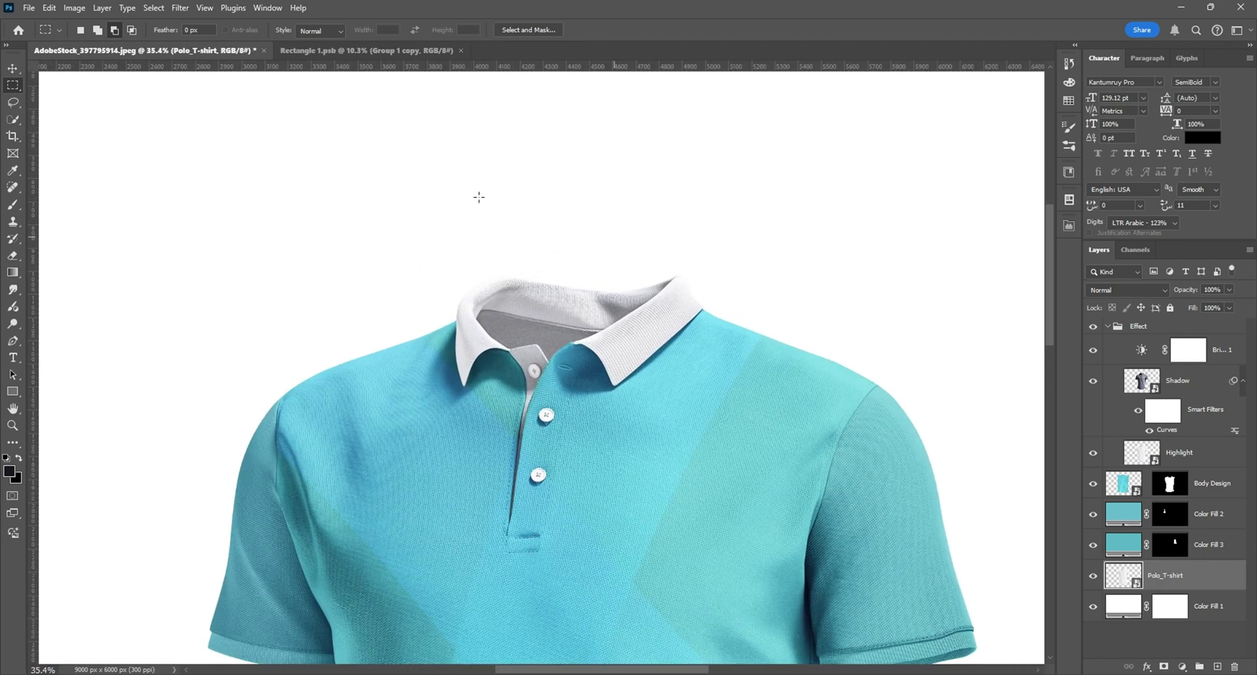
# Step: Start a Pen path along the top edge of the inner placket flap, from the collar tip around the flap's corner
pyautogui.moveTo(12, 340); pyautogui.dragTo(44, 342)
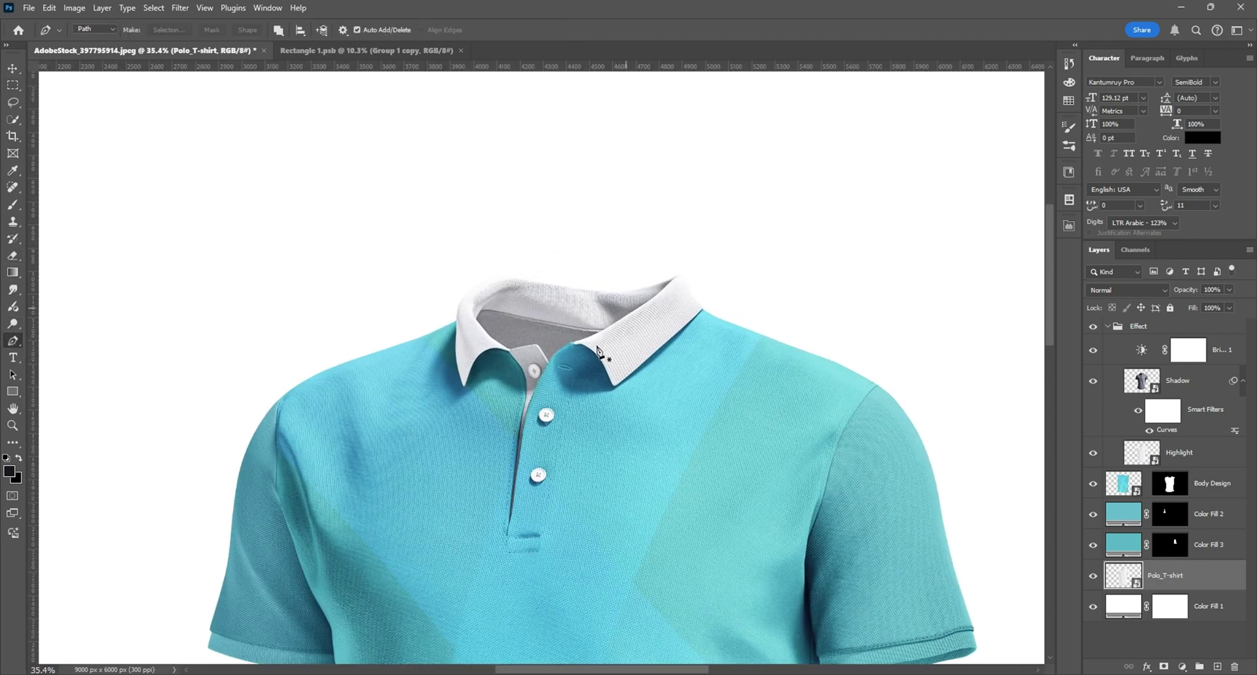
pyautogui.scroll(11, 458, 383)
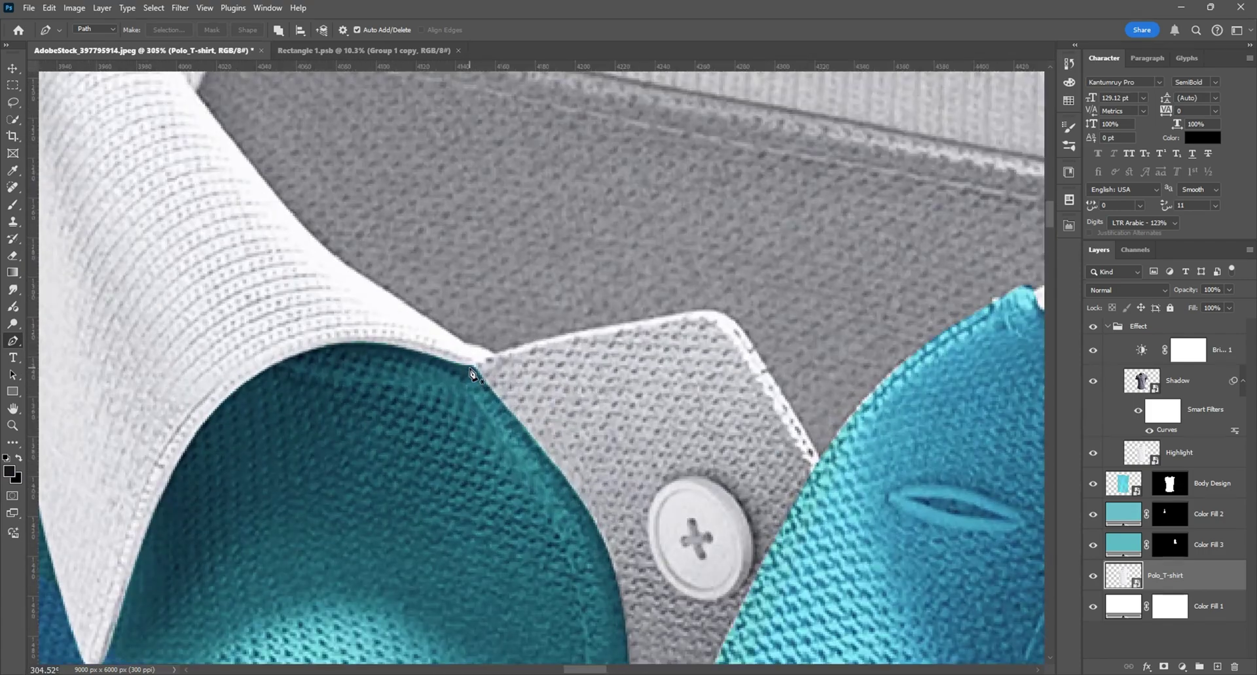
pyautogui.click(470, 368)
pyautogui.moveTo(528, 342); pyautogui.dragTo(532, 342)
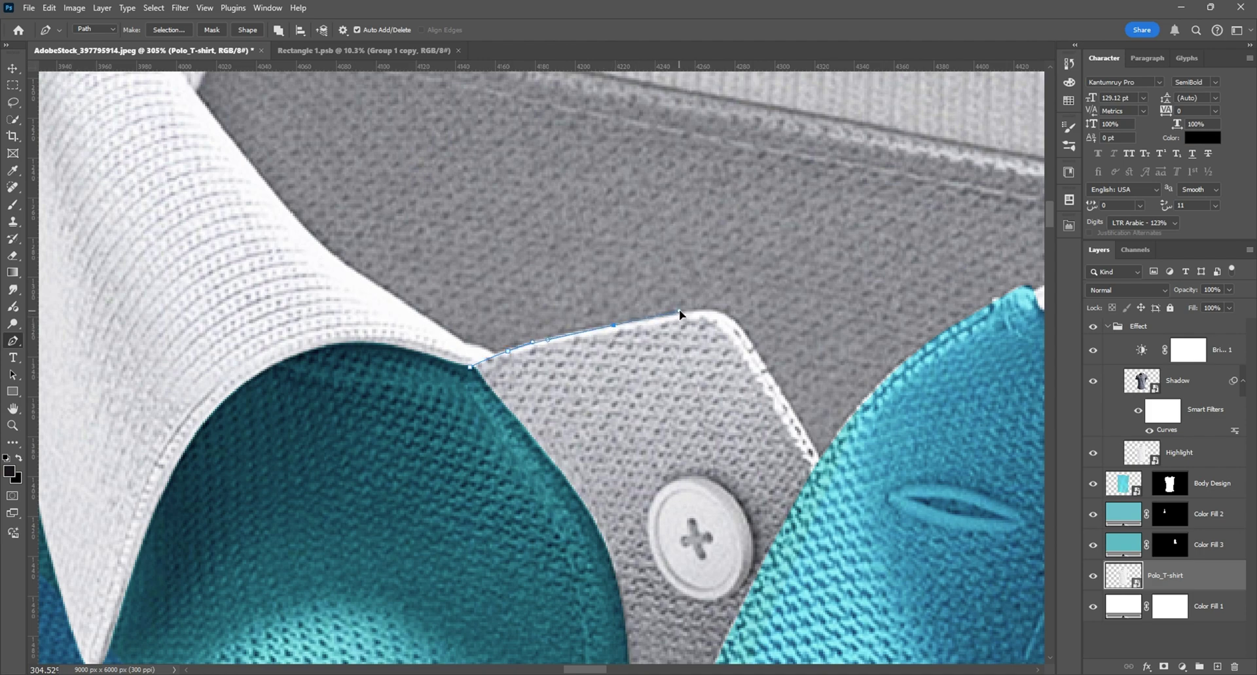
pyautogui.moveTo(679, 311); pyautogui.dragTo(750, 340)
pyautogui.moveTo(799, 420); pyautogui.dragTo(807, 433)
pyautogui.scroll(-8, 826, 469)
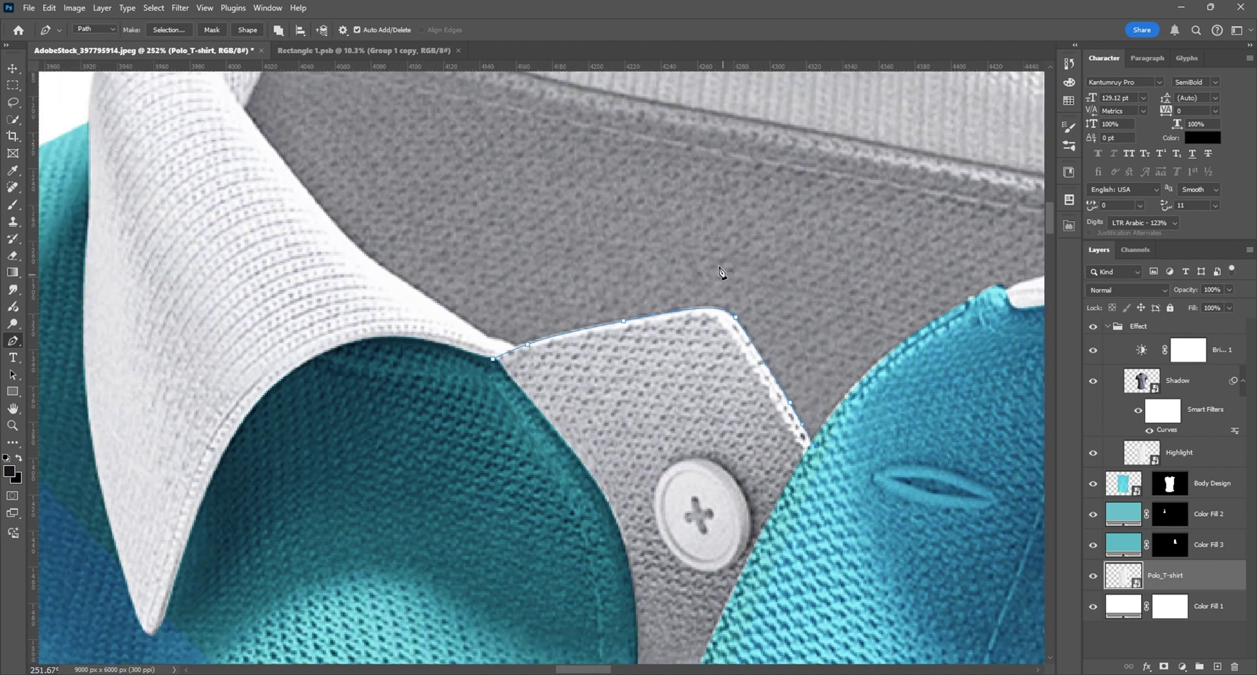
pyautogui.click(744, 448)
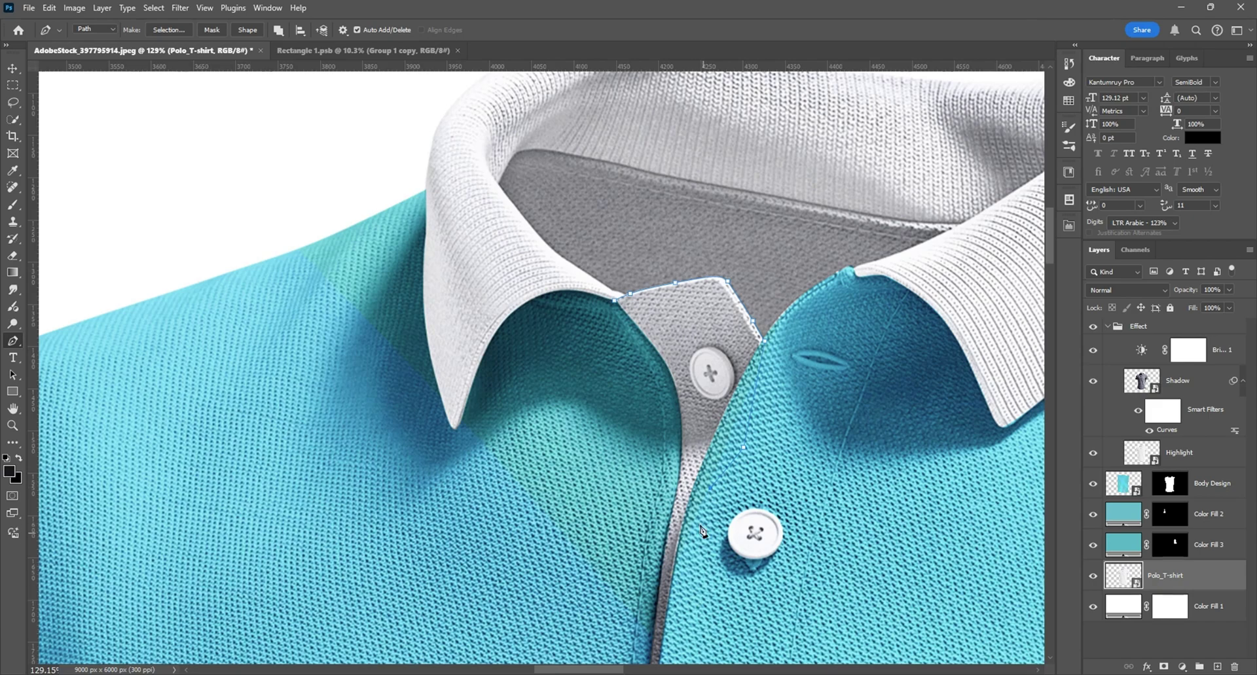
# Step: Continue the path down past the bottom of the placket opening and back up, closing it at the collar tip
pyautogui.scroll(-4, 700, 531)
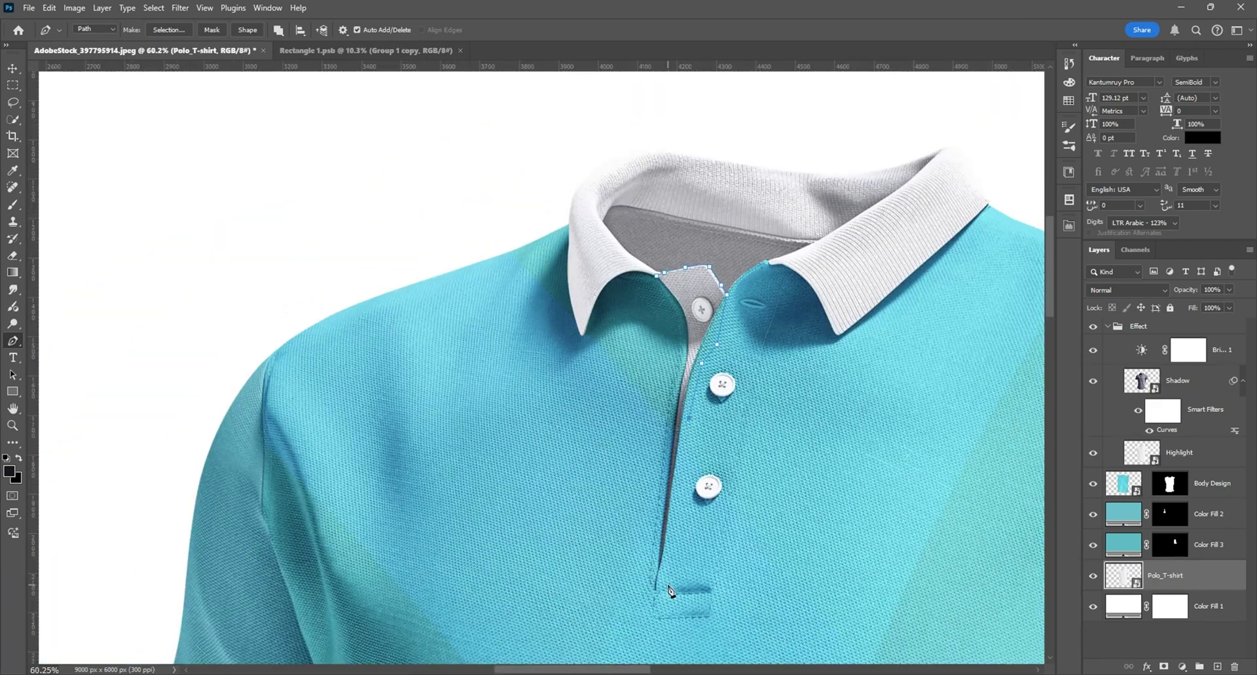
pyautogui.click(668, 584)
pyautogui.click(646, 609)
pyautogui.click(641, 549)
pyautogui.click(660, 386)
pyautogui.click(663, 328)
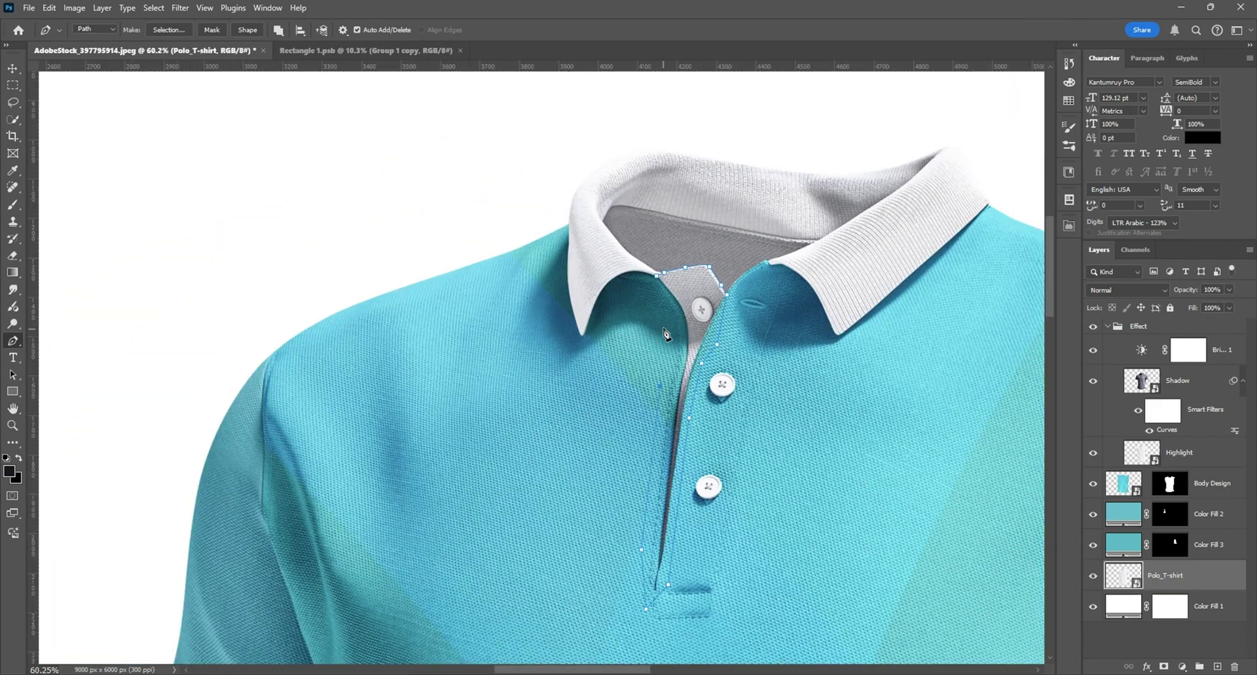
pyautogui.click(656, 277)
# Step: Convert the placket path to a new selection with 0 px feather and subtract the Body Design mask area
pyautogui.click(165, 30)
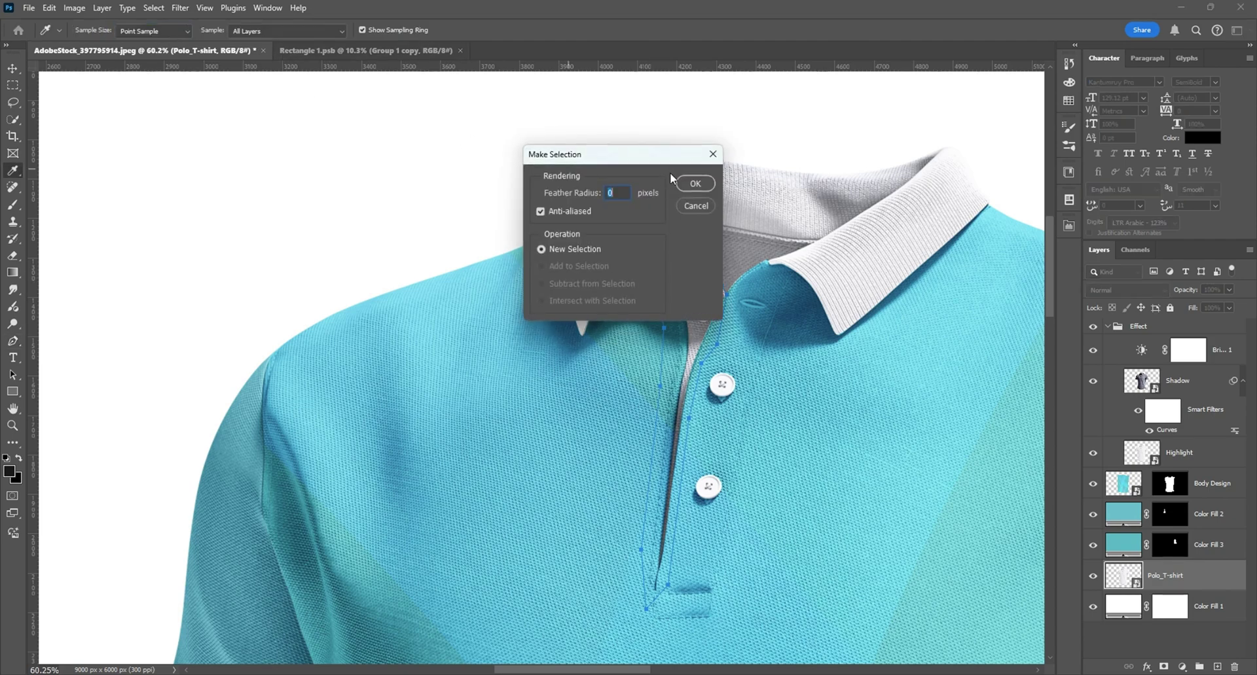
pyautogui.click(696, 186)
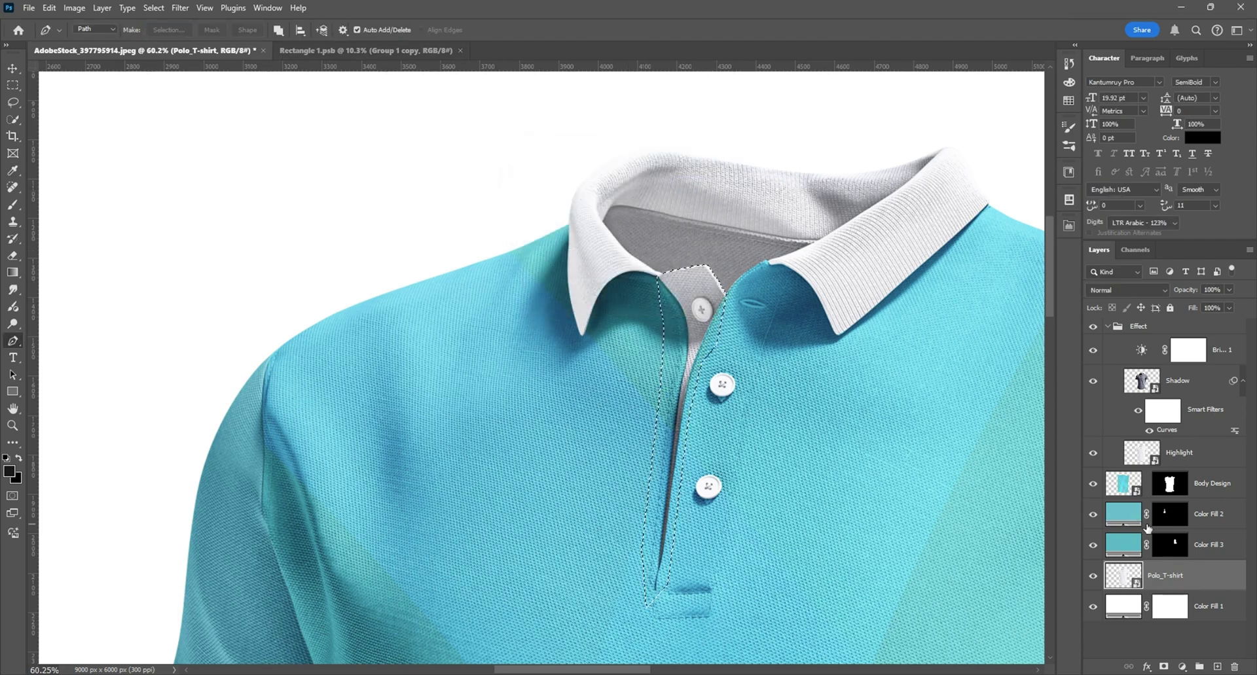
pyautogui.keyDown('ctrl'); pyautogui.keyDown('alt'); pyautogui.click(1170, 487); pyautogui.keyUp('alt'); pyautogui.keyUp('ctrl')
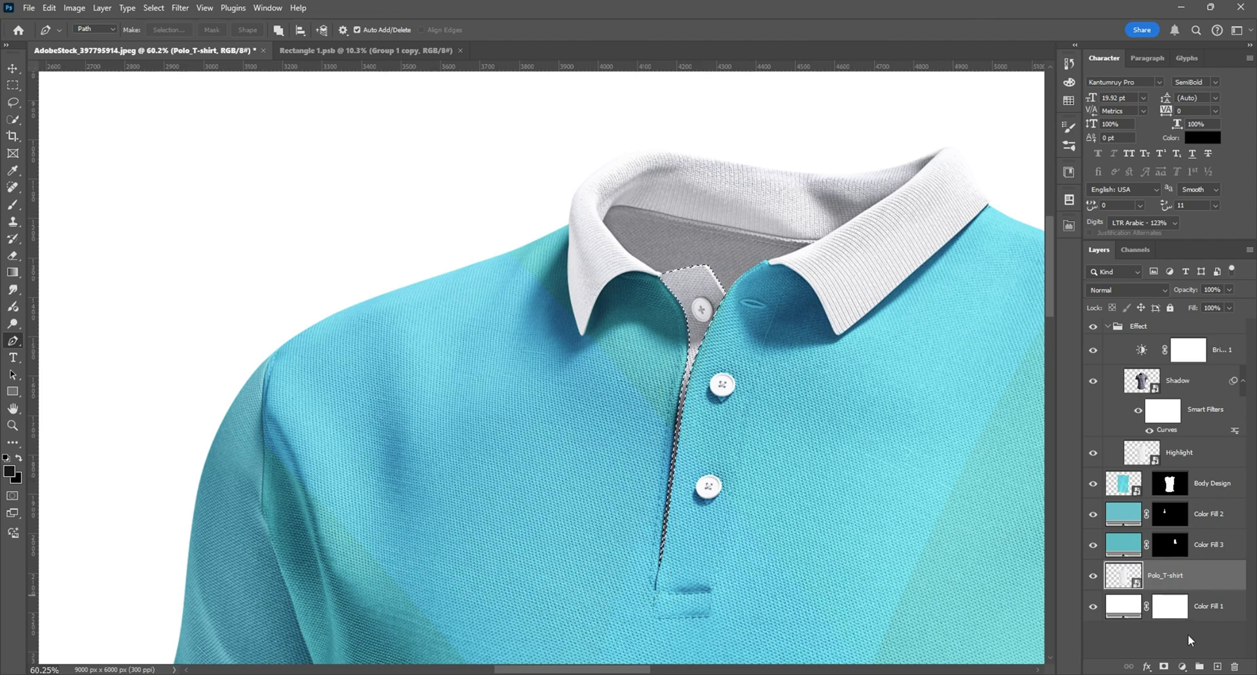
# Step: Add a Solid Color fill layer from the placket selection above Polo_T-shirt and set it to a neutral gray
pyautogui.click(1182, 666)
pyautogui.click(1181, 440)
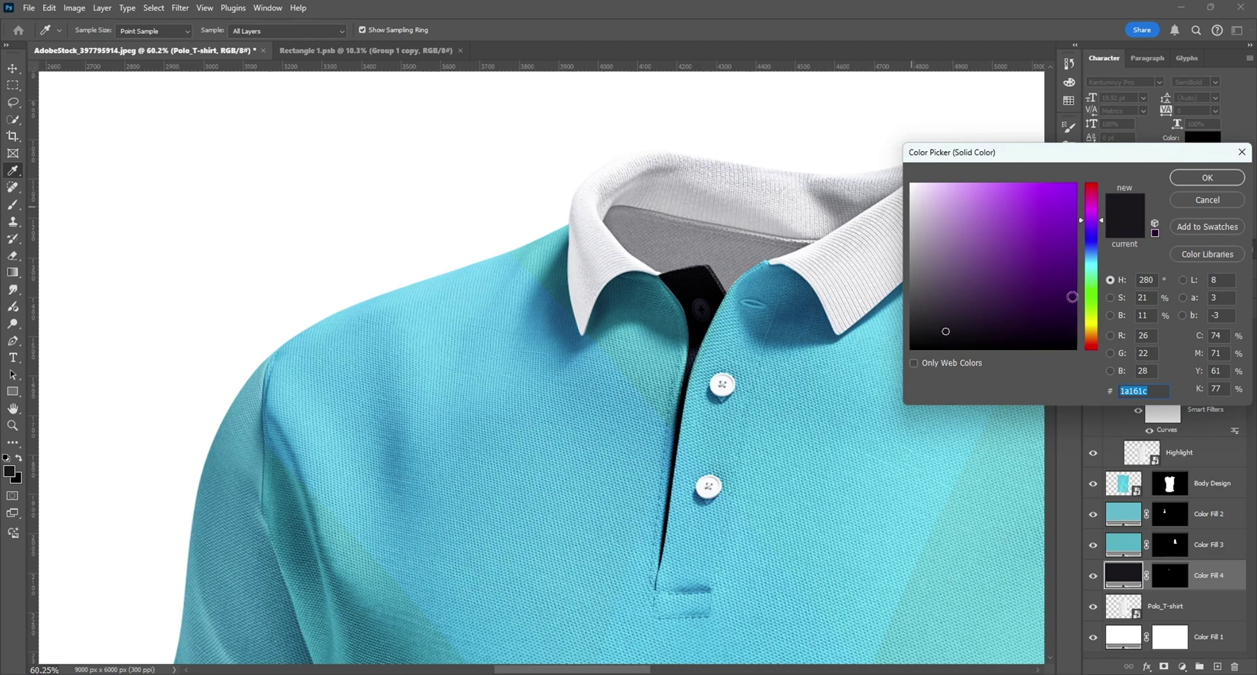
pyautogui.click(1089, 288)
pyautogui.click(975, 224)
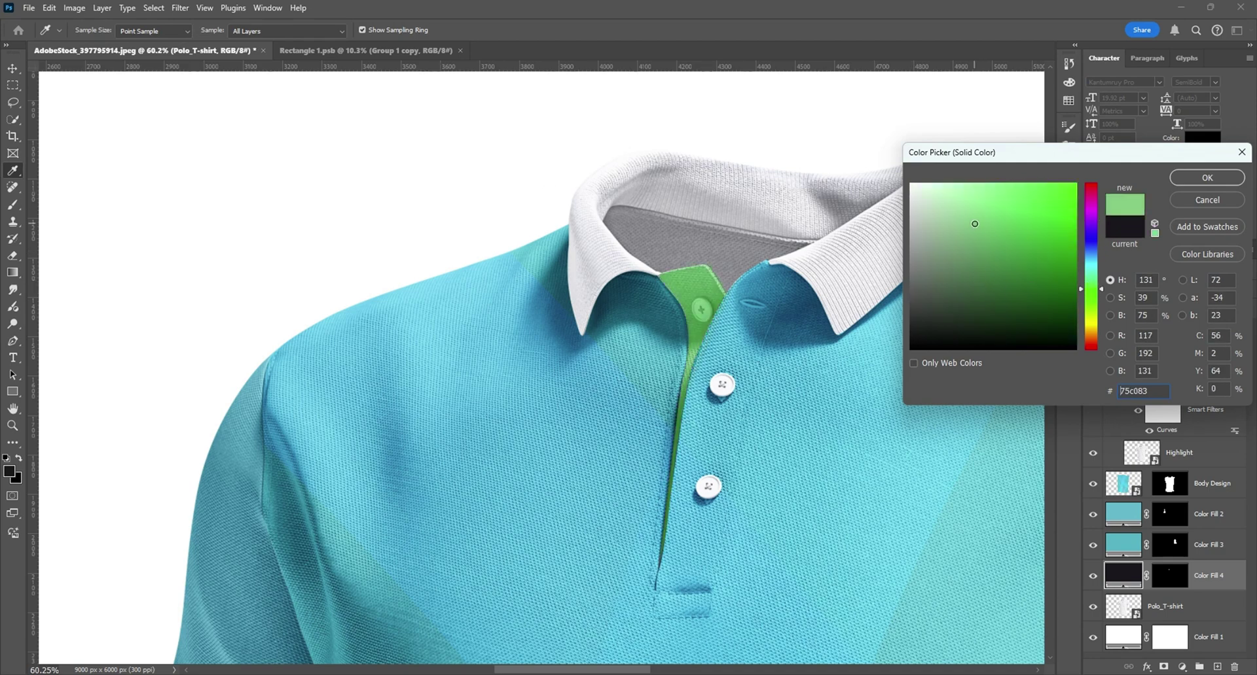
pyautogui.click(1091, 325)
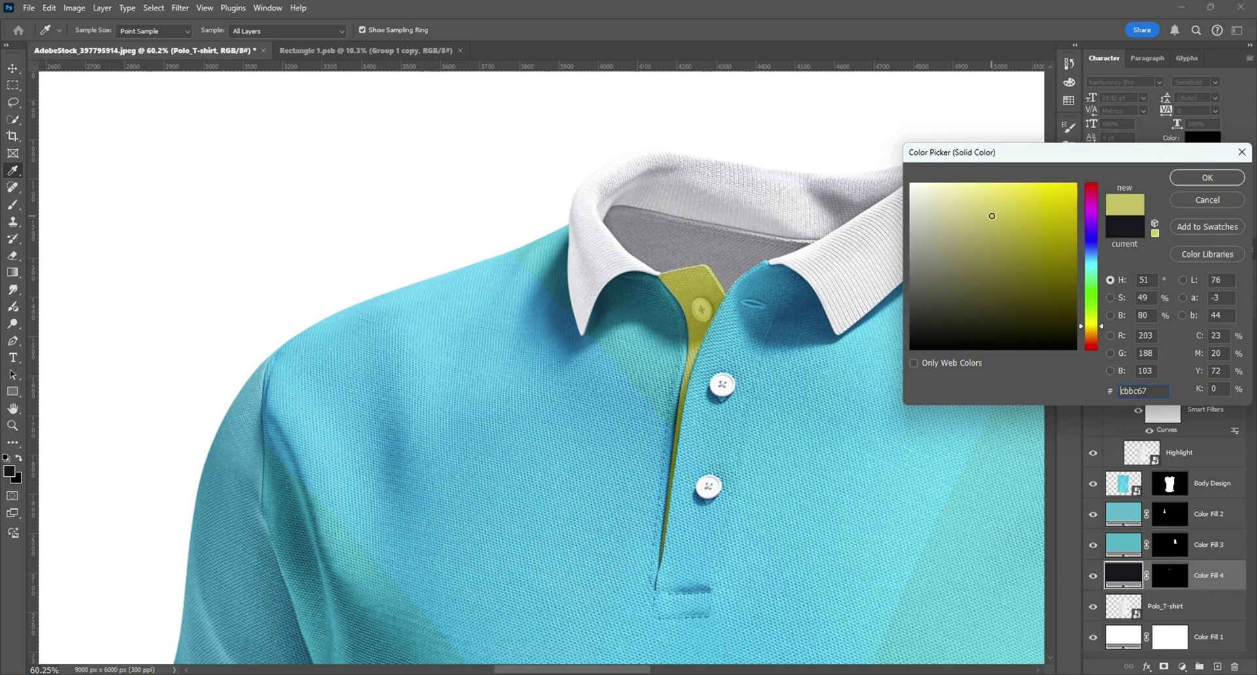
pyautogui.click(985, 222)
pyautogui.moveTo(986, 222); pyautogui.dragTo(886, 255)
pyautogui.click(1192, 182)
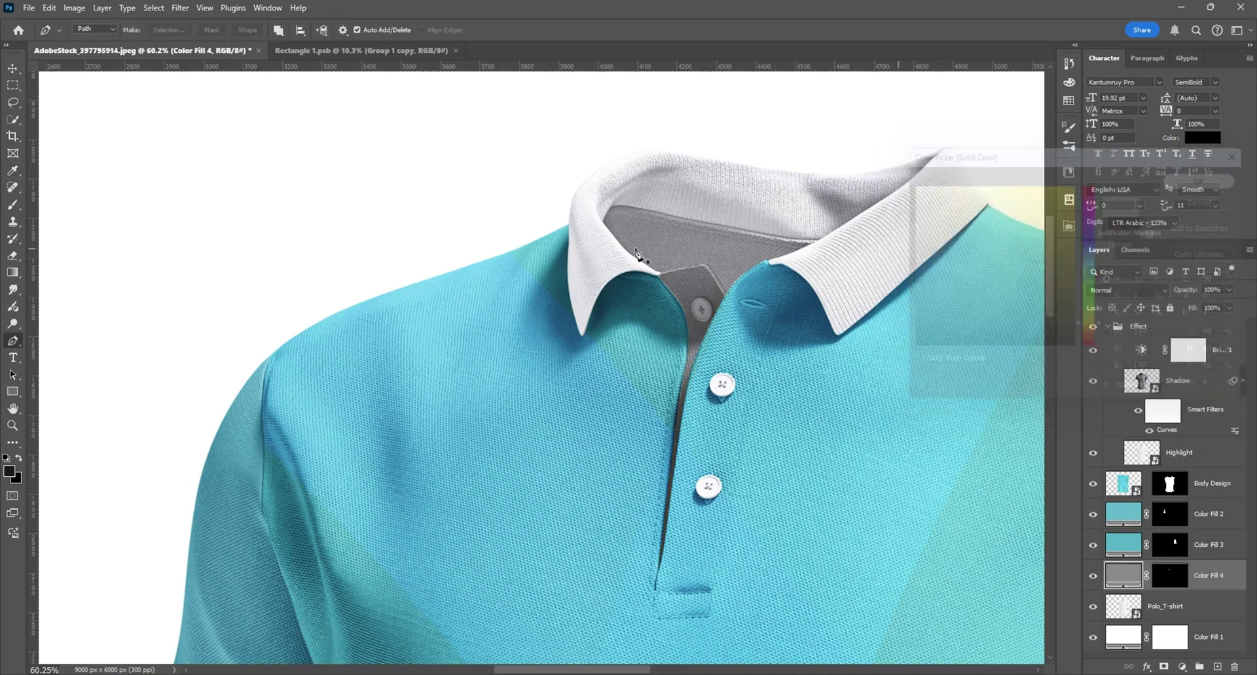
# Step: Try cyan and yellow-green for the placket's Color Fill 4, and settle on a light orange
pyautogui.scroll(-3, 589, 392)
pyautogui.scroll(2, 589, 393)
pyautogui.press('p')
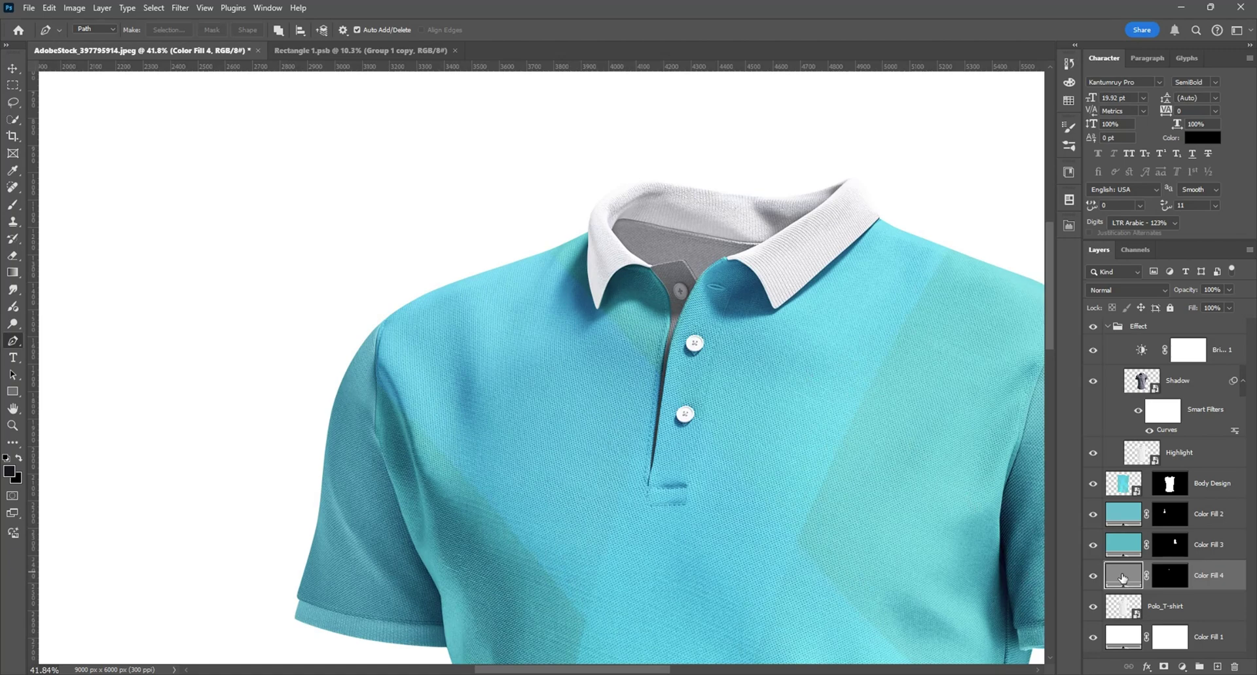
pyautogui.doubleClick(1123, 578)
pyautogui.click(803, 407)
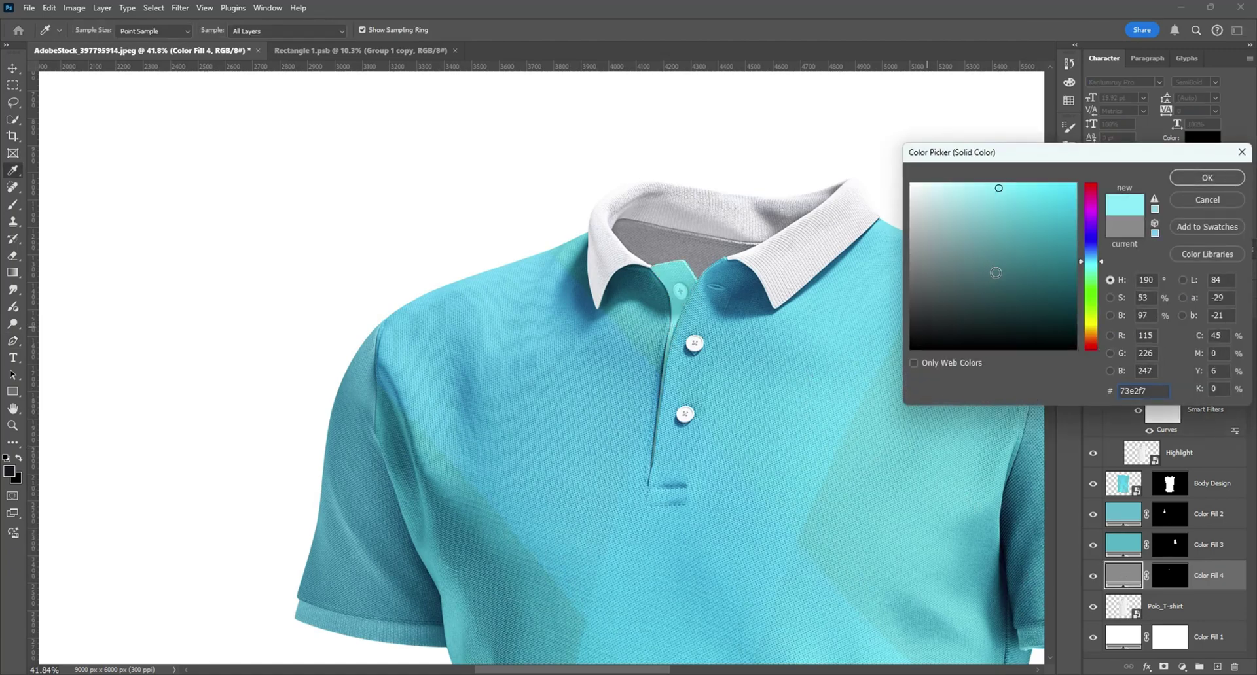
pyautogui.moveTo(995, 272)
pyautogui.mouseDown()
pyautogui.moveTo(993, 307)
pyautogui.moveTo(1024, 270)
pyautogui.moveTo(1098, 298)
pyautogui.moveTo(1098, 327)
pyautogui.moveTo(1024, 266)
pyautogui.moveTo(1018, 208)
pyautogui.mouseUp()
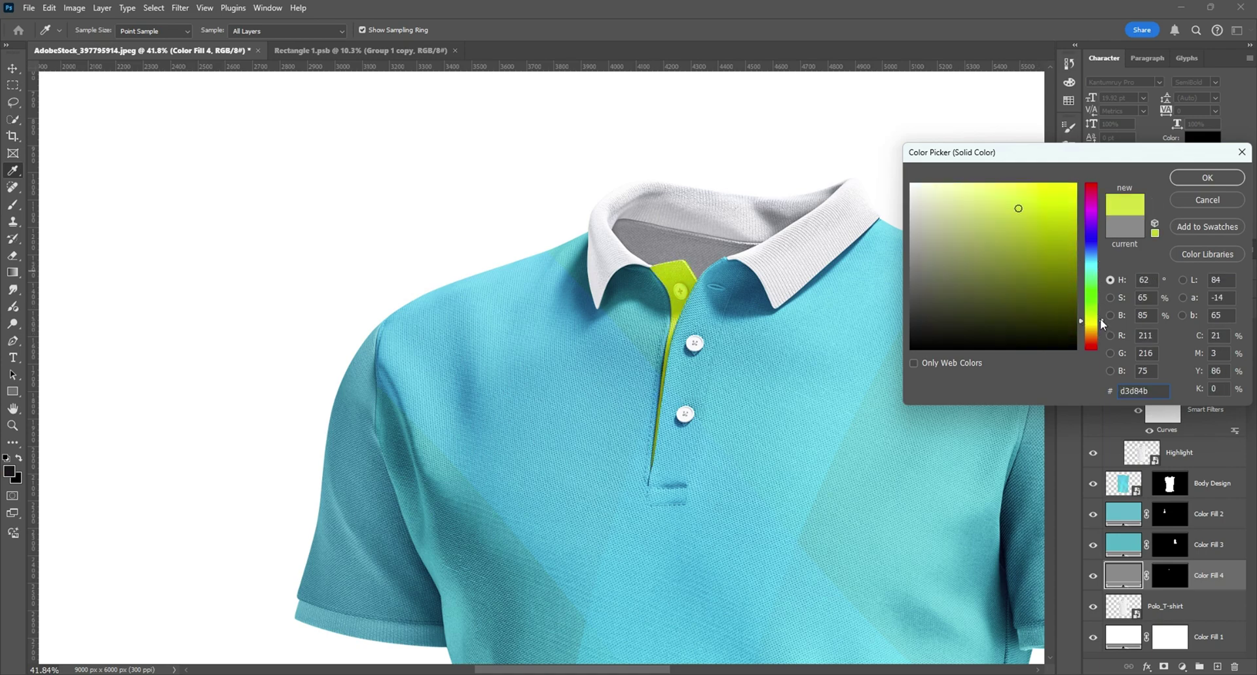
pyautogui.moveTo(1101, 321); pyautogui.dragTo(1100, 333)
pyautogui.moveTo(976, 220)
pyautogui.mouseDown()
pyautogui.moveTo(984, 185)
pyautogui.moveTo(1011, 181)
pyautogui.moveTo(997, 181)
pyautogui.mouseUp()
pyautogui.click(1202, 180)
pyautogui.scroll(-5, 638, 280)
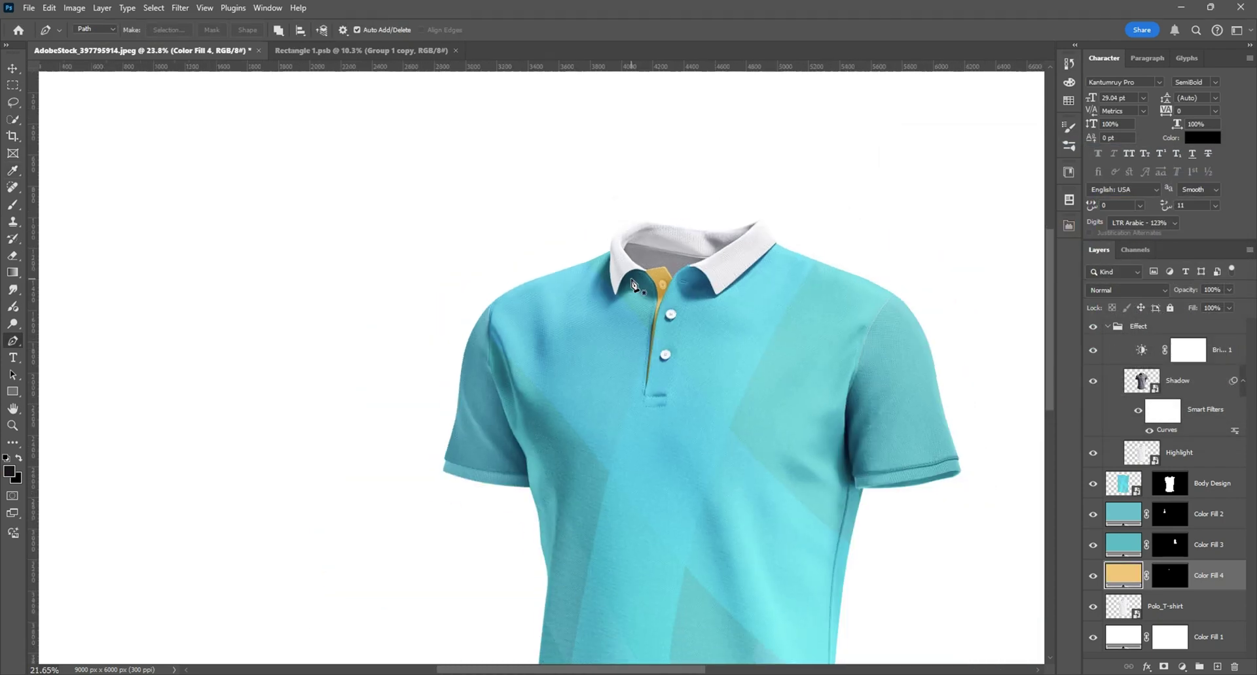
pyautogui.scroll(3, 687, 200)
pyautogui.scroll(3, 688, 204)
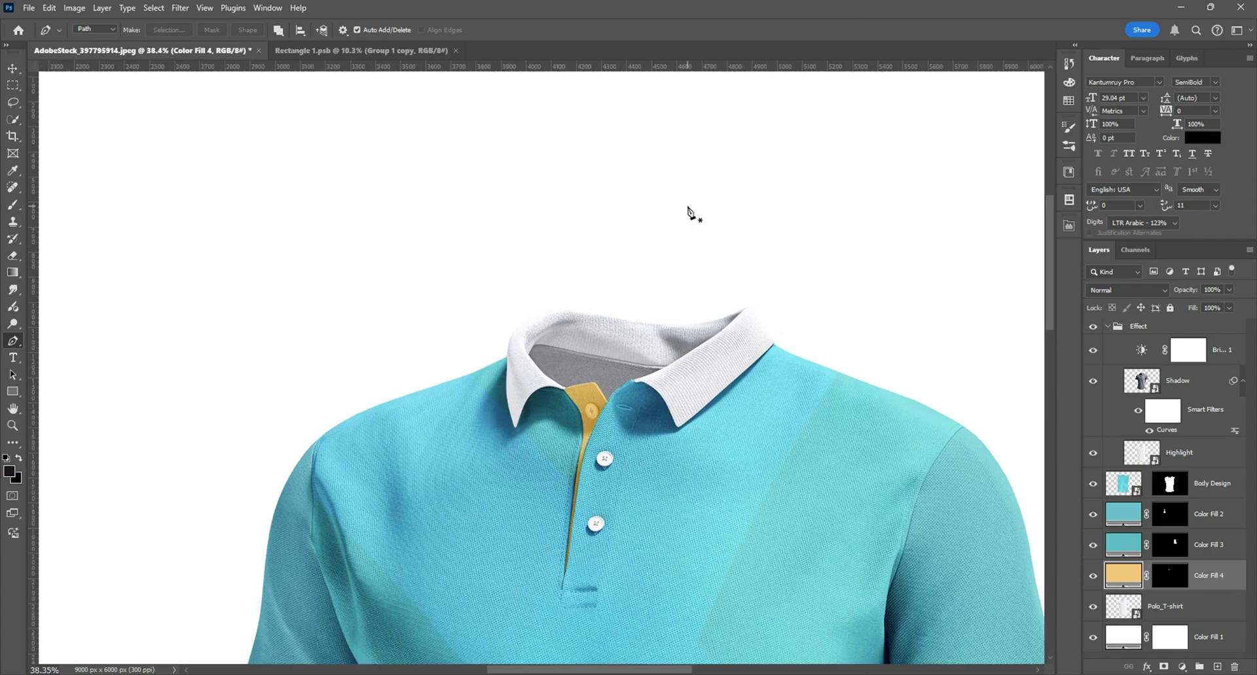
pyautogui.scroll(-2, 688, 208)
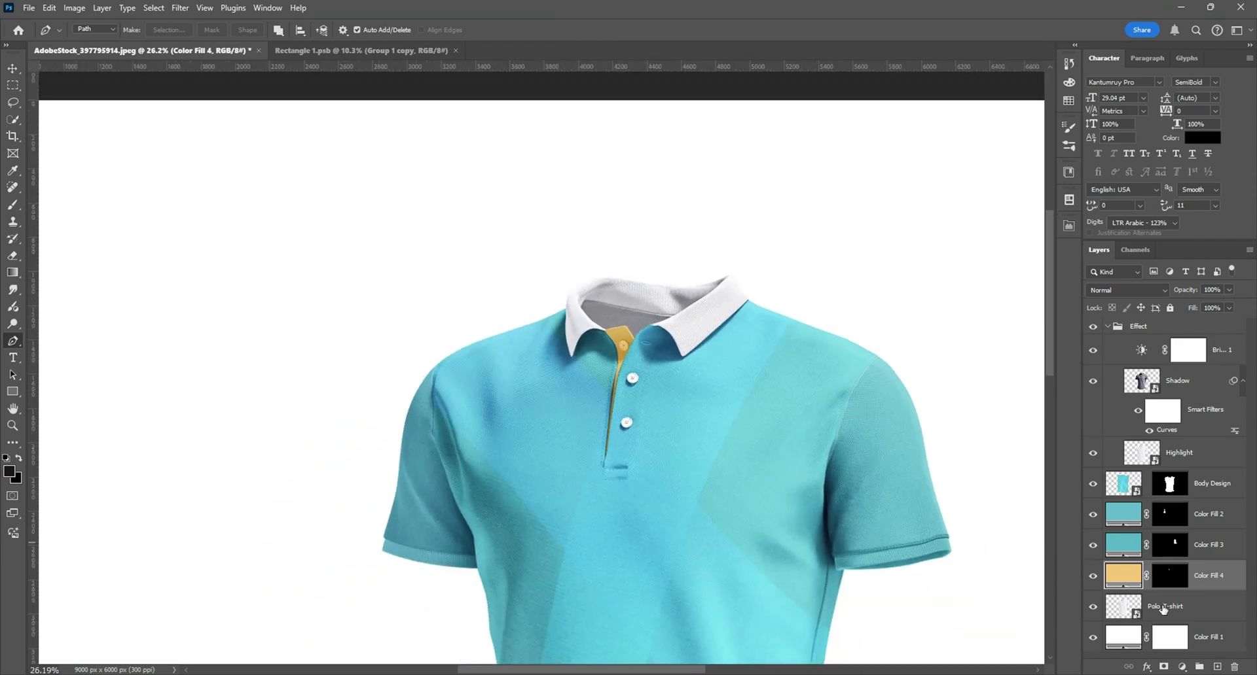
# Step: Select the Polo_T-shirt layer and start a Pen path for the inner neck lining where the collar tip meets the orange placket
pyautogui.click(1163, 610)
pyautogui.scroll(2, 652, 259)
pyautogui.scroll(3, 652, 260)
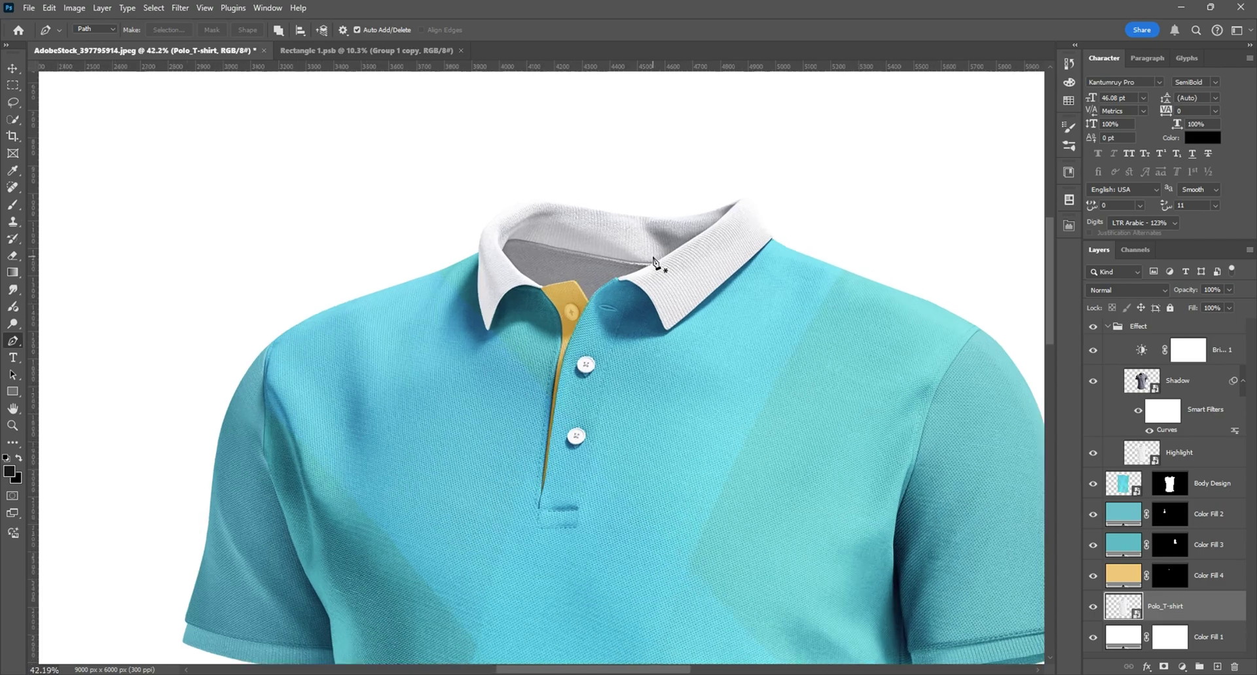
pyautogui.rightClick(10, 345)
pyautogui.click(52, 344)
pyautogui.scroll(10, 481, 313)
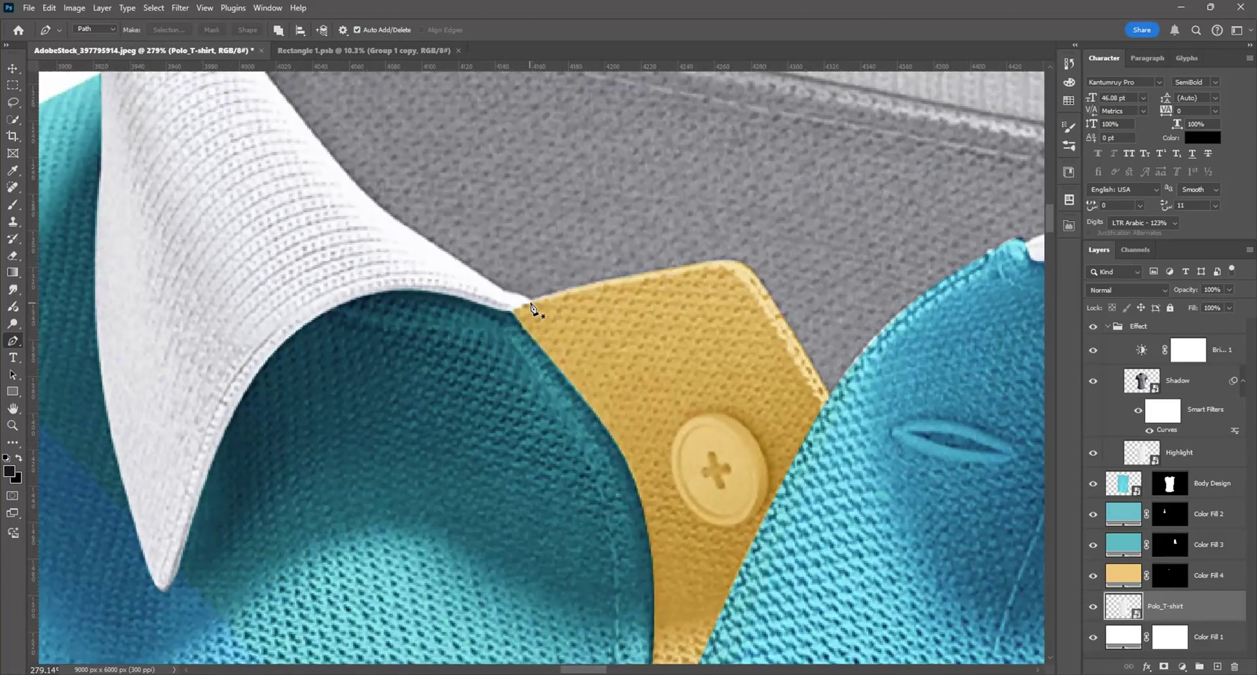
pyautogui.click(531, 301)
pyautogui.hotkey('ctrl', 'z')
pyautogui.click(515, 293)
pyautogui.scroll(5, 504, 298)
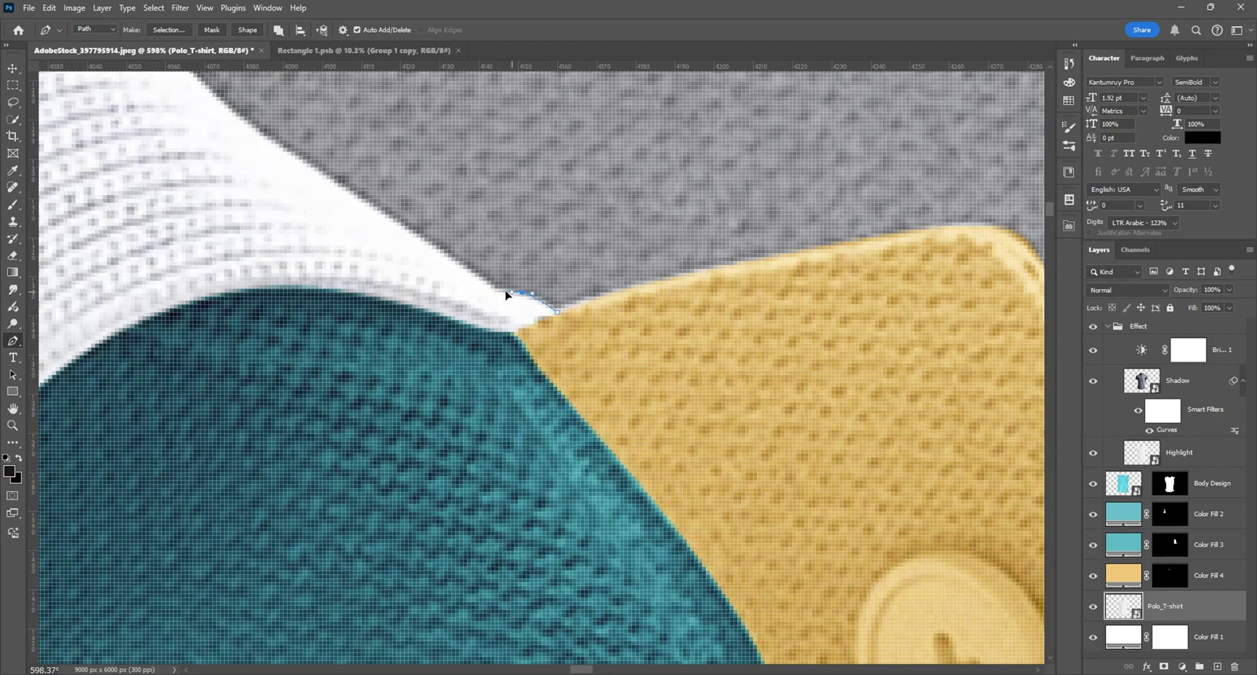
pyautogui.scroll(-2, 481, 268)
pyautogui.moveTo(488, 246); pyautogui.dragTo(645, 468)
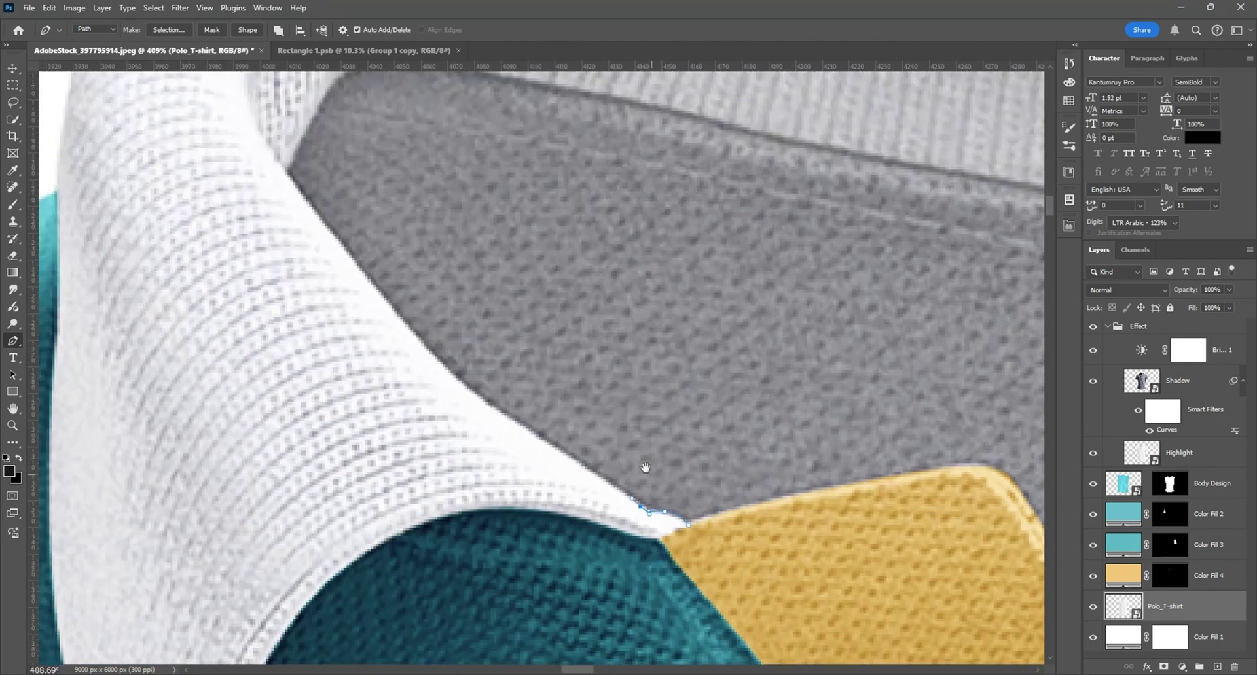
# Step: Trace the path along the collar's inner edge up to the corner where the collar folds around the lining
pyautogui.click(560, 451)
pyautogui.click(499, 417)
pyautogui.click(411, 331)
pyautogui.click(371, 283)
pyautogui.moveTo(461, 366); pyautogui.dragTo(497, 446)
pyautogui.moveTo(417, 396); pyautogui.dragTo(403, 335)
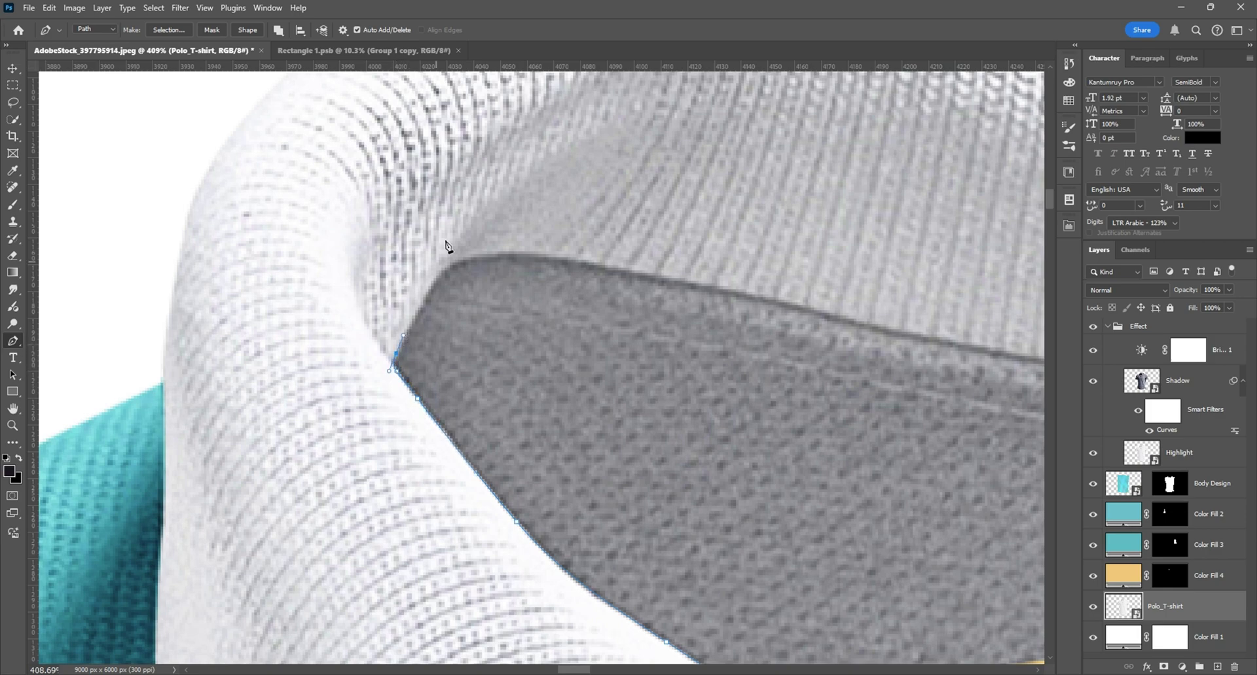
# Step: Trace the path around the lining's rounded corner and along the back neck seam to the opposite collar flap
pyautogui.moveTo(450, 267); pyautogui.dragTo(461, 257)
pyautogui.hscroll(3, 458, 257)
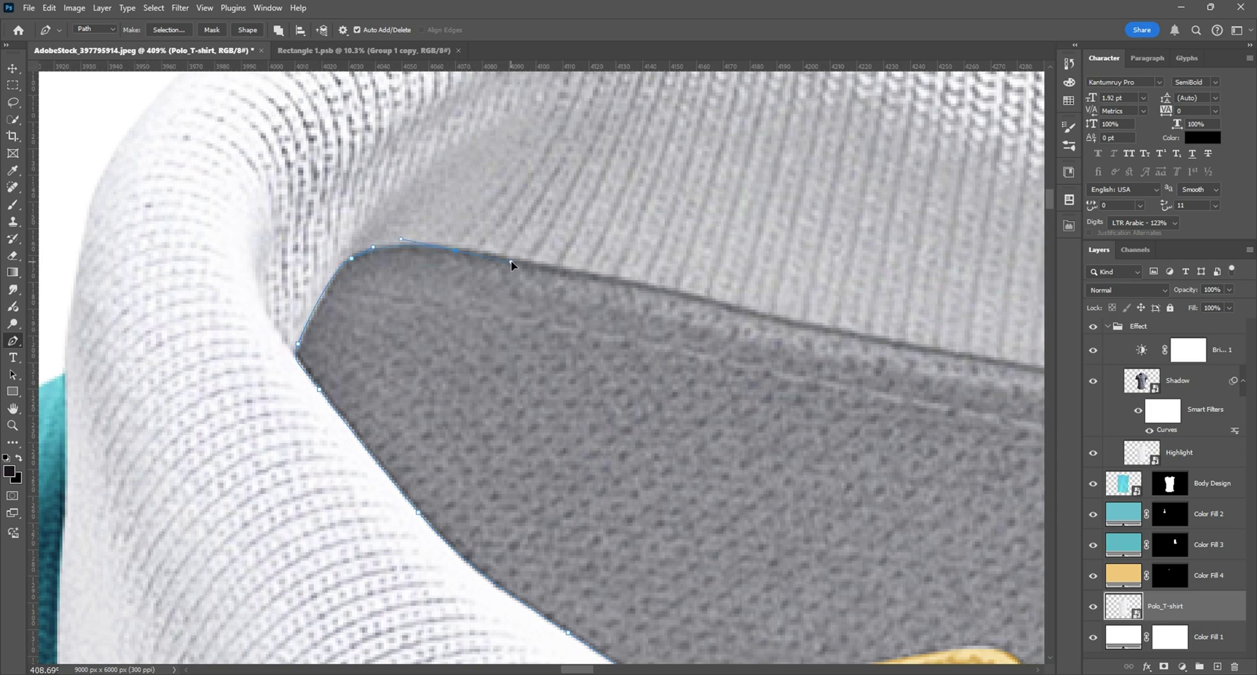
pyautogui.click(512, 262)
pyautogui.moveTo(589, 274); pyautogui.dragTo(608, 279)
pyautogui.hscroll(5, 667, 393)
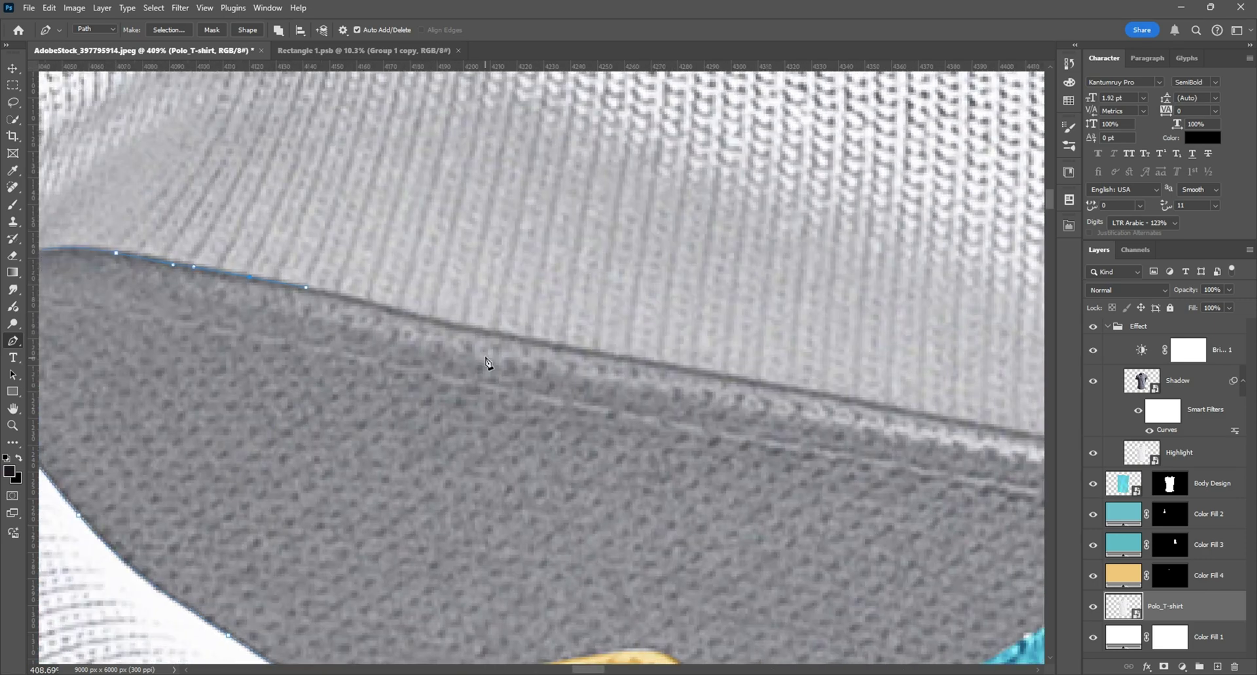
pyautogui.scroll(-3, 520, 362)
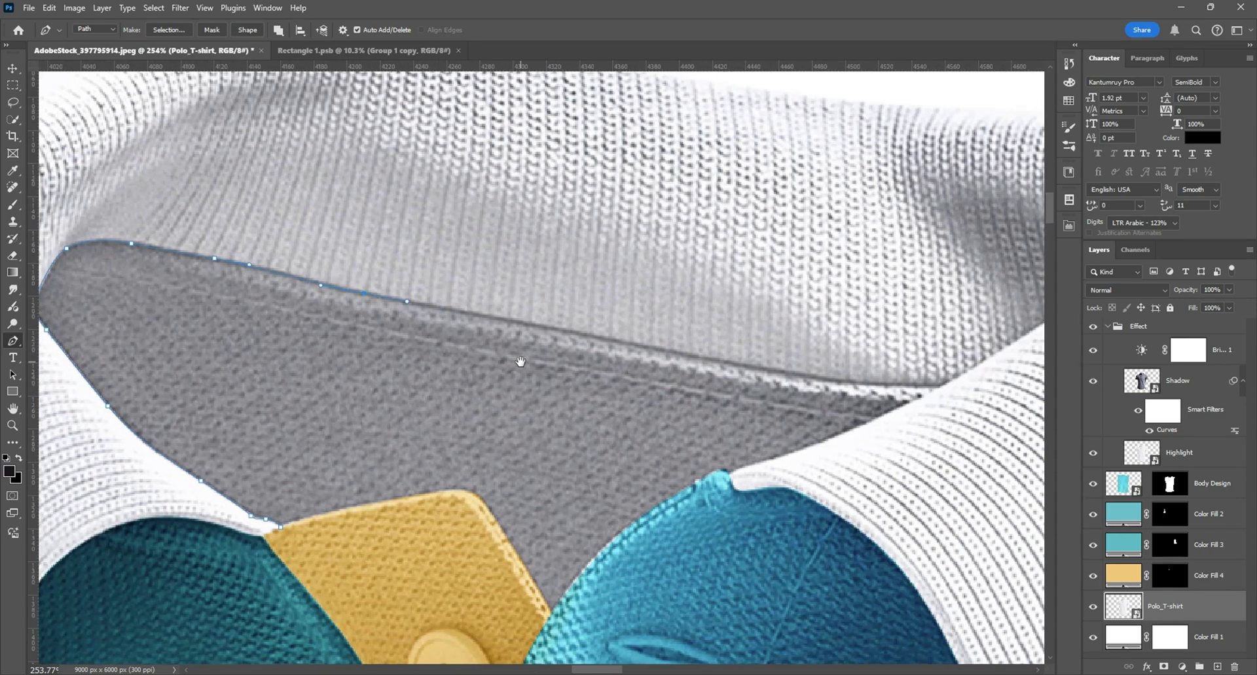
pyautogui.click(615, 339)
pyautogui.moveTo(896, 388); pyautogui.dragTo(924, 388)
# Step: Trace the opposite collar edge down and finish the neck lining path across the top of the orange placket
pyautogui.scroll(2, 927, 409)
pyautogui.click(912, 399)
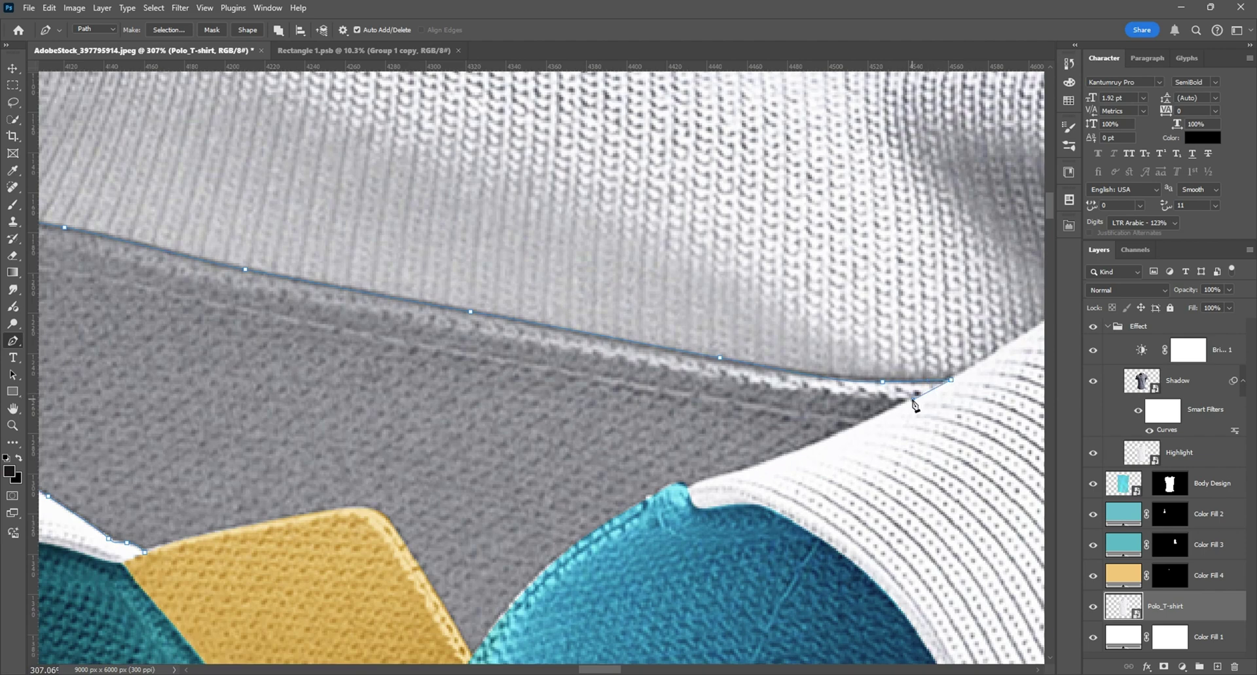
pyautogui.moveTo(890, 412); pyautogui.dragTo(887, 411)
pyautogui.moveTo(782, 460); pyautogui.dragTo(709, 481)
pyautogui.scroll(-5, 658, 480)
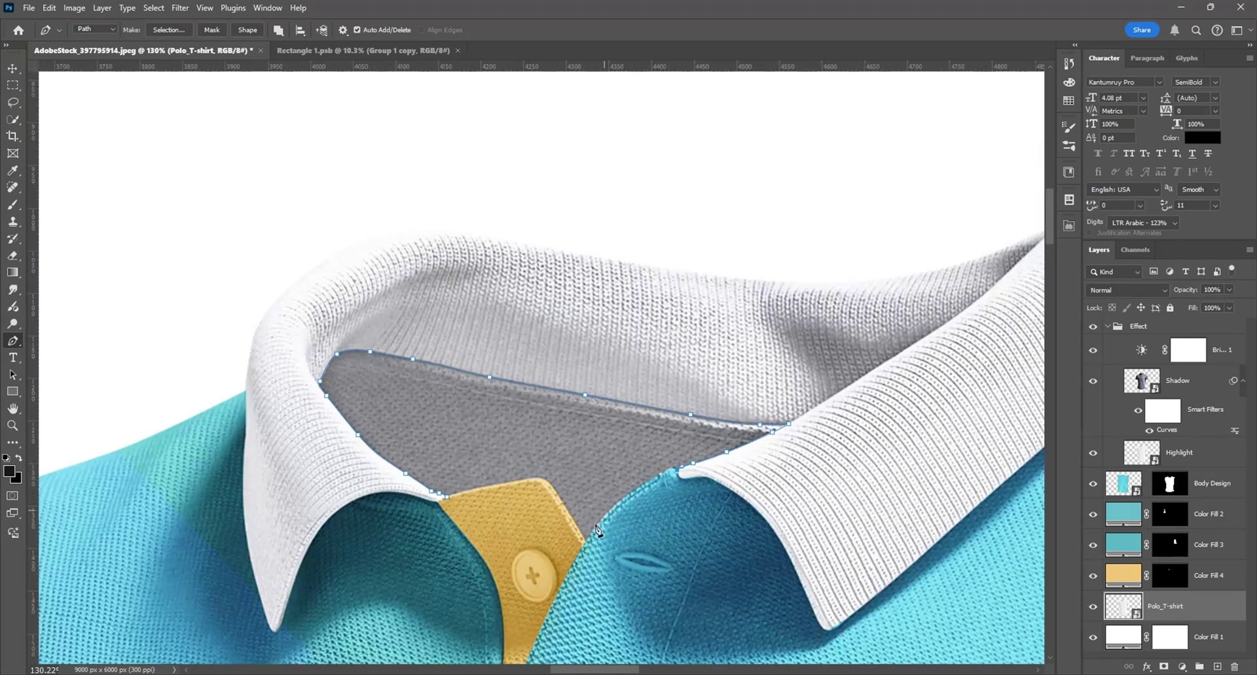
pyautogui.click(519, 510)
pyautogui.click(477, 514)
pyautogui.scroll(-5, 528, 341)
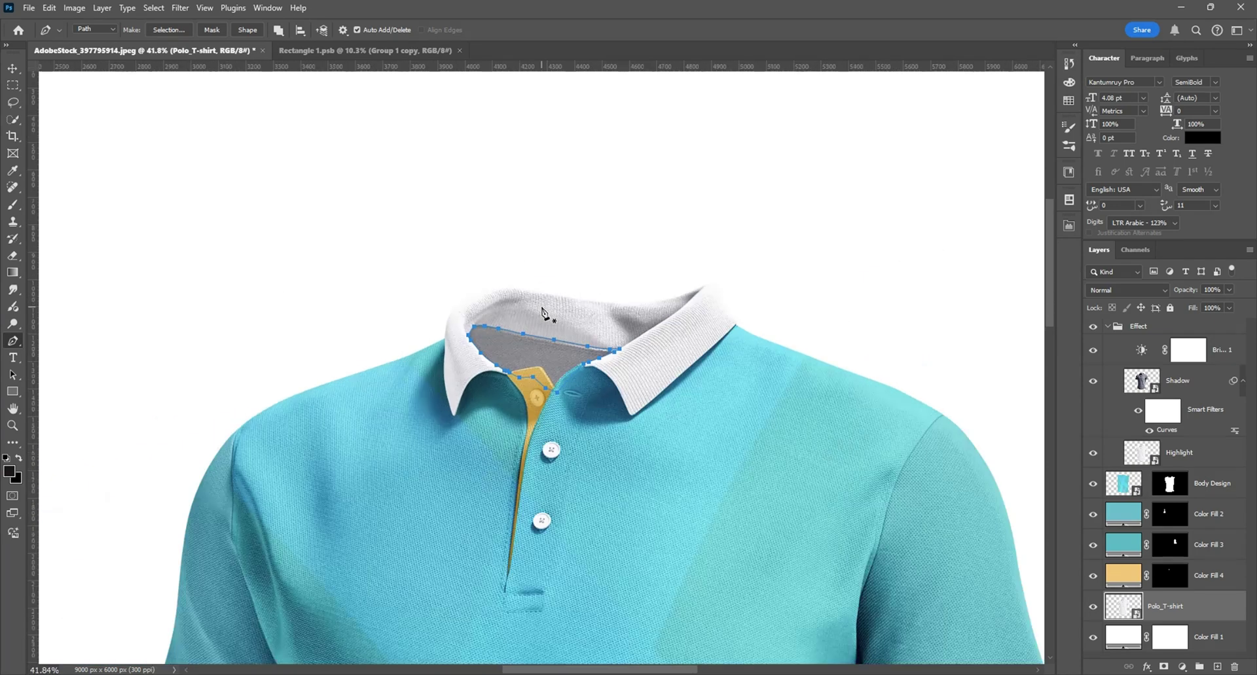
# Step: Convert the neck lining path to a selection and exclude the areas of the Body Design and Color Fill 4 masks
pyautogui.click(169, 30)
pyautogui.click(693, 183)
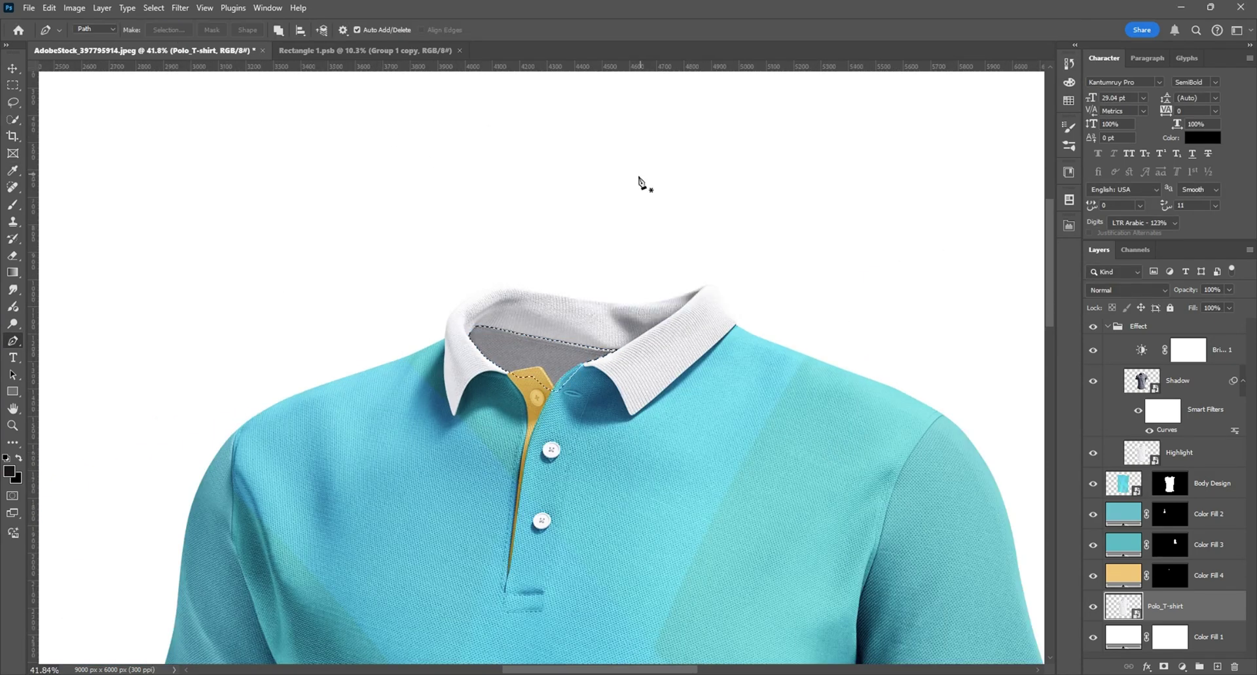
pyautogui.scroll(-3, 640, 185)
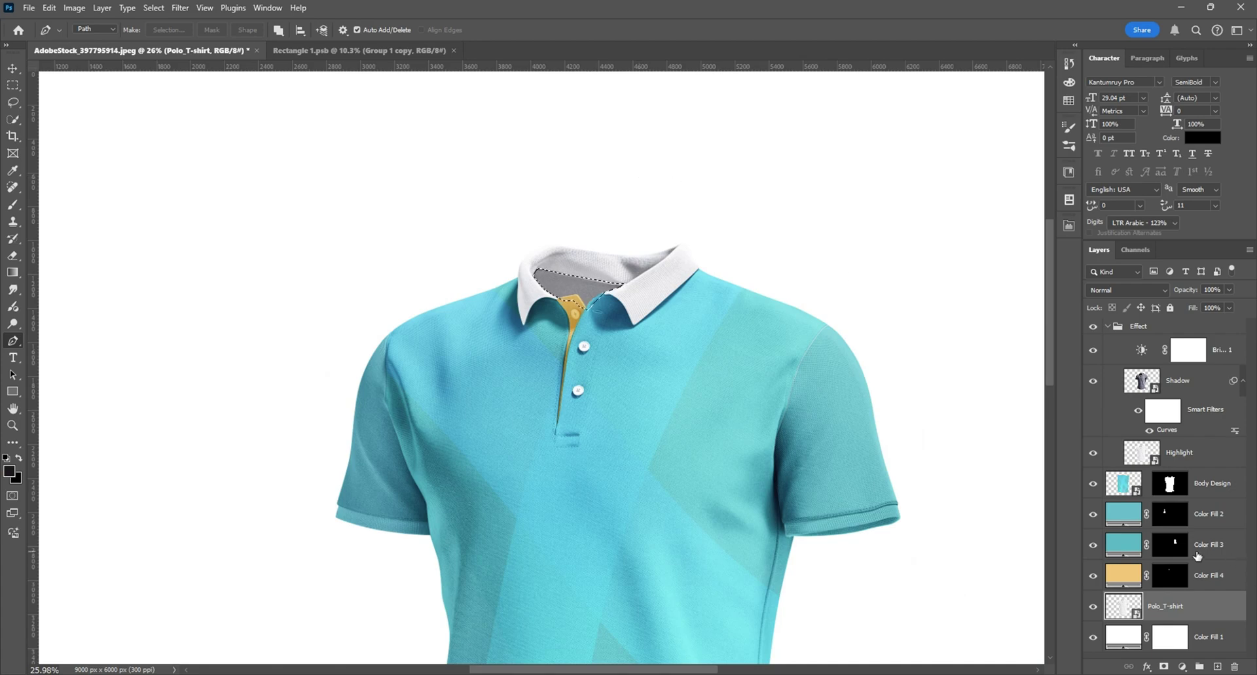
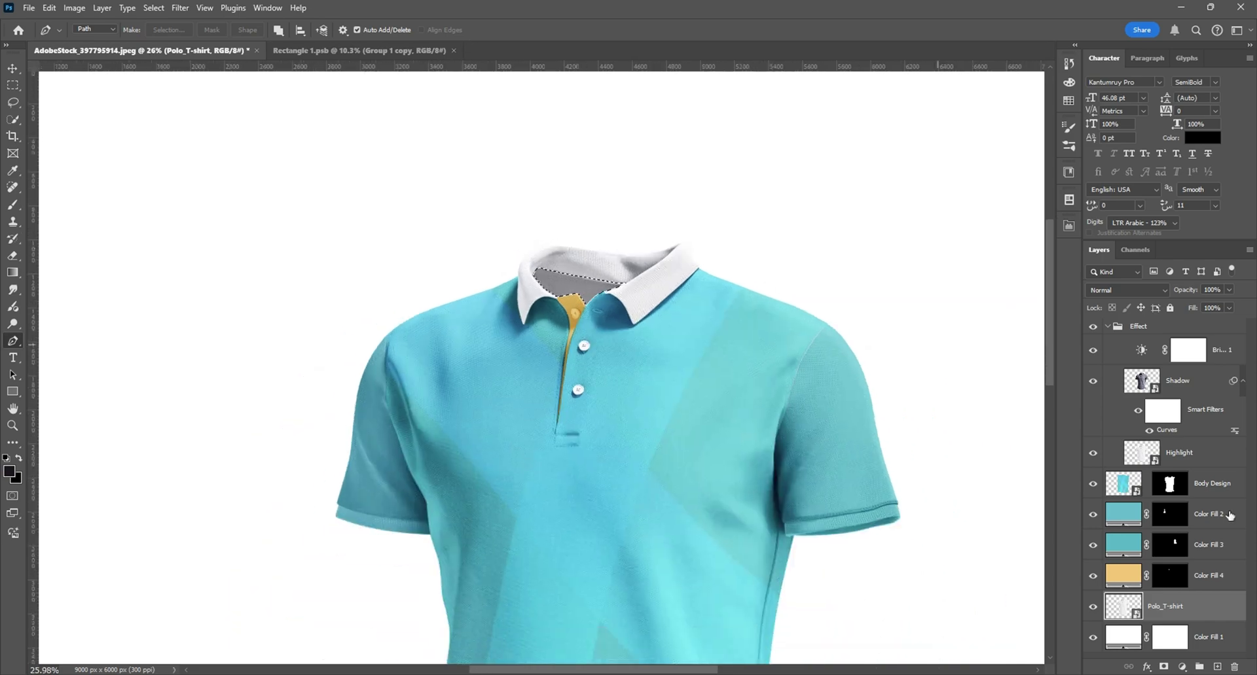
# Step: Add a Solid Color fill layer over the selected neck lining in dark teal #428a97
pyautogui.click(1181, 667)
pyautogui.click(1120, 434)
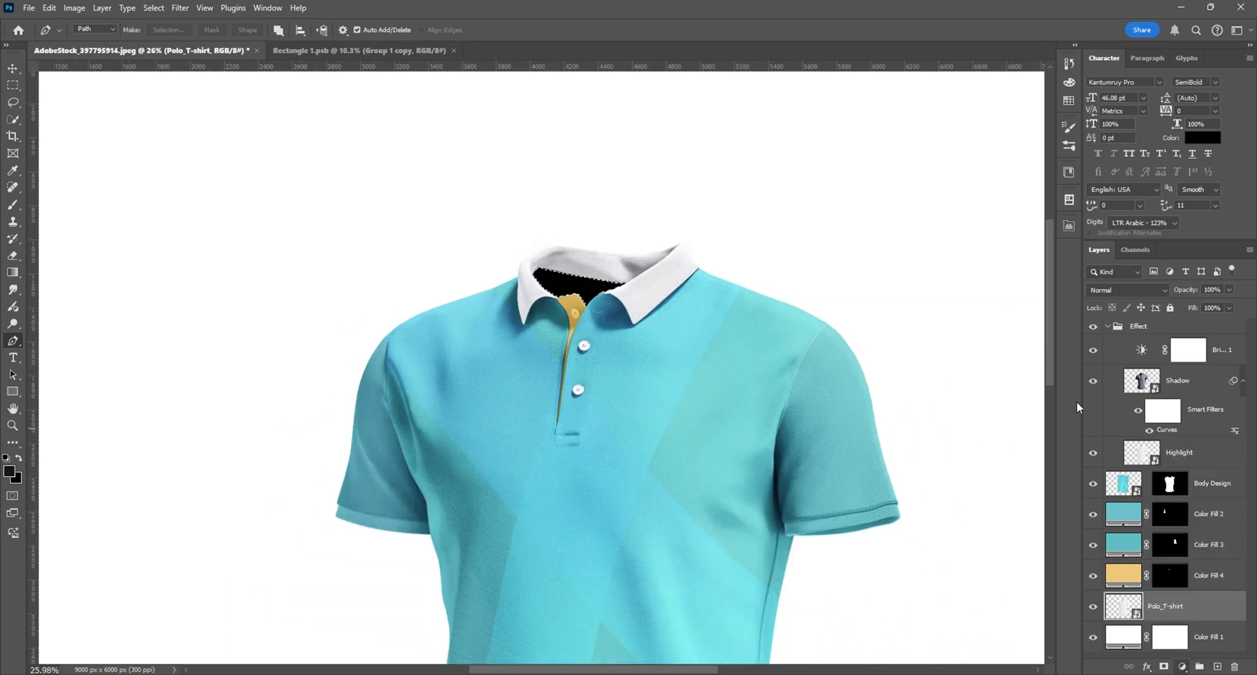
pyautogui.click(694, 417)
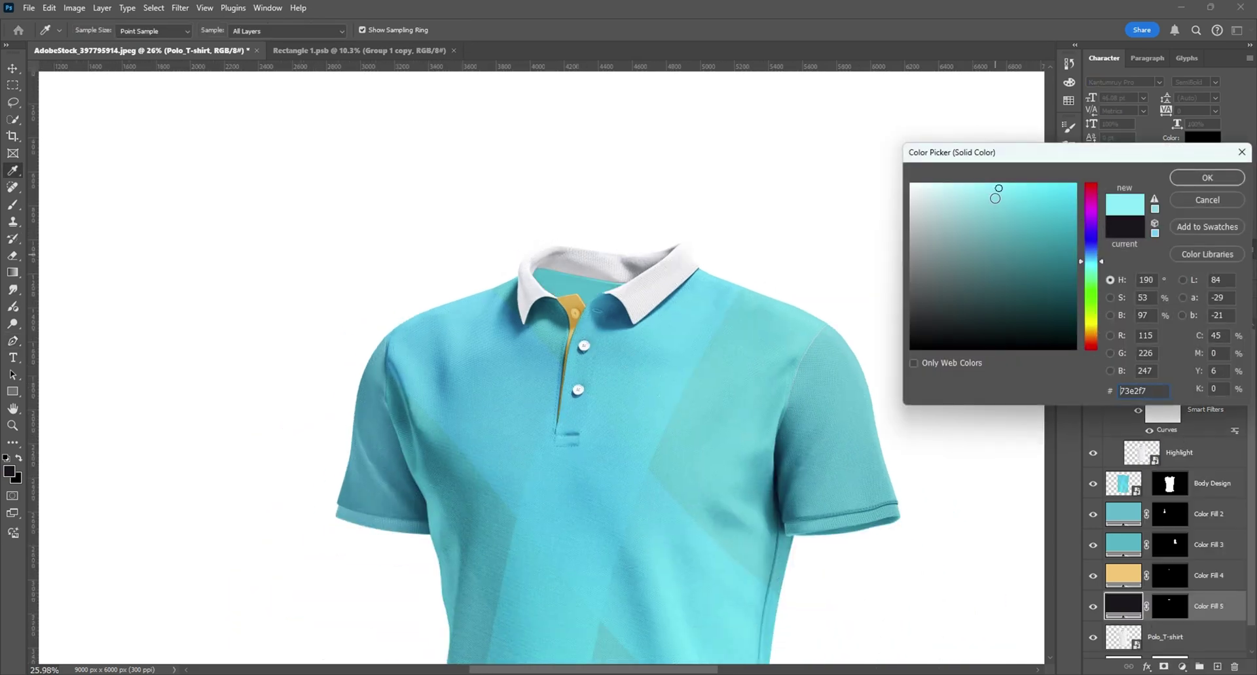
pyautogui.moveTo(995, 199)
pyautogui.mouseDown()
pyautogui.moveTo(998, 265)
pyautogui.moveTo(1004, 251)
pyautogui.mouseUp()
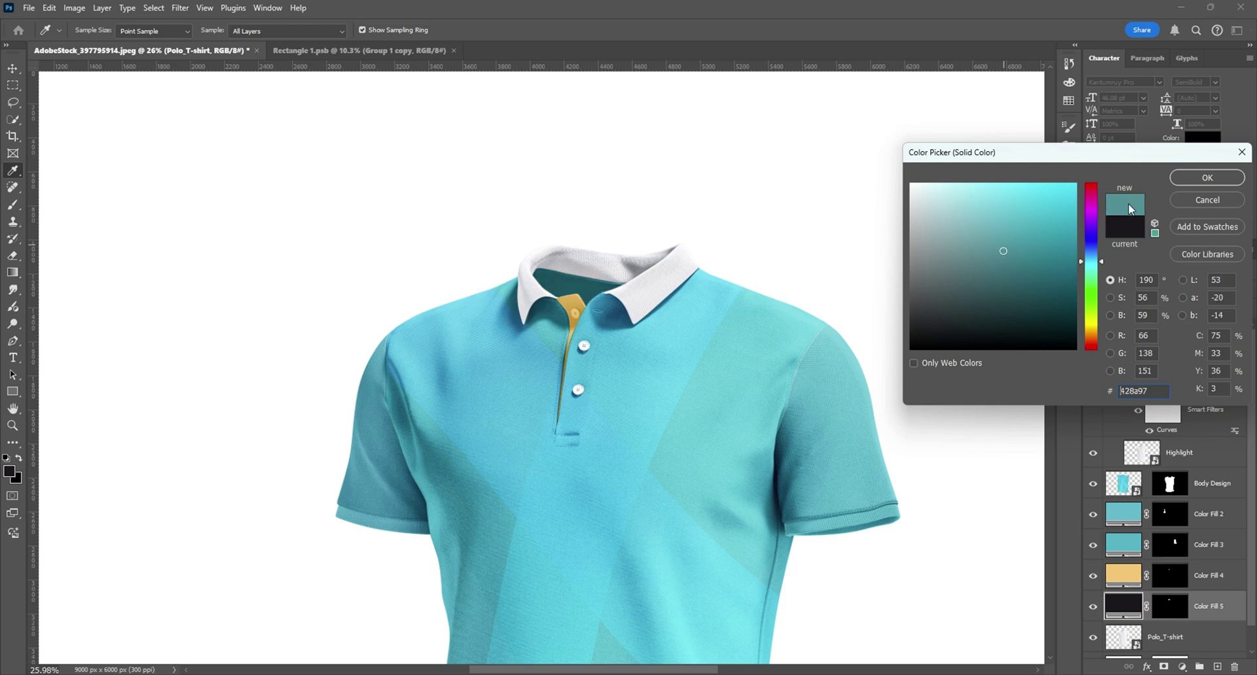
pyautogui.click(1202, 178)
pyautogui.press('p')
pyautogui.scroll(-4, 665, 244)
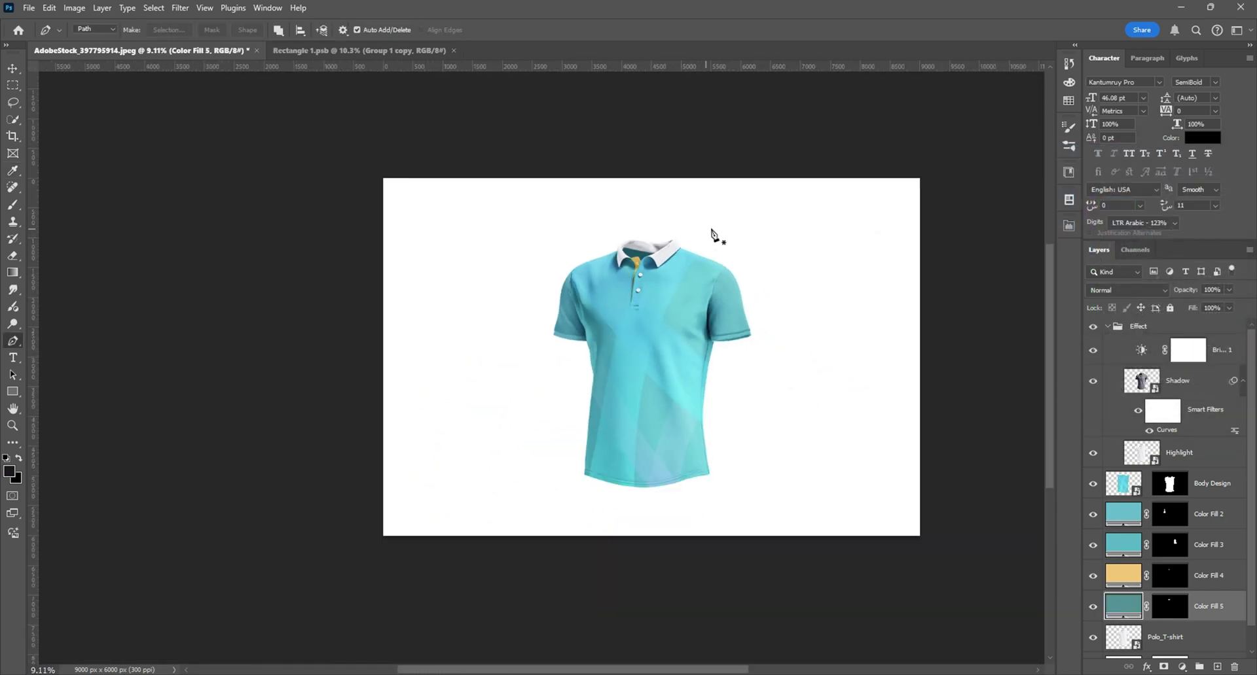
pyautogui.scroll(2, 715, 235)
pyautogui.scroll(-1, 713, 270)
# Step: Marquee-select the collar area on the Polo_T-shirt layer and copy it to a new layer
pyautogui.click(1165, 636)
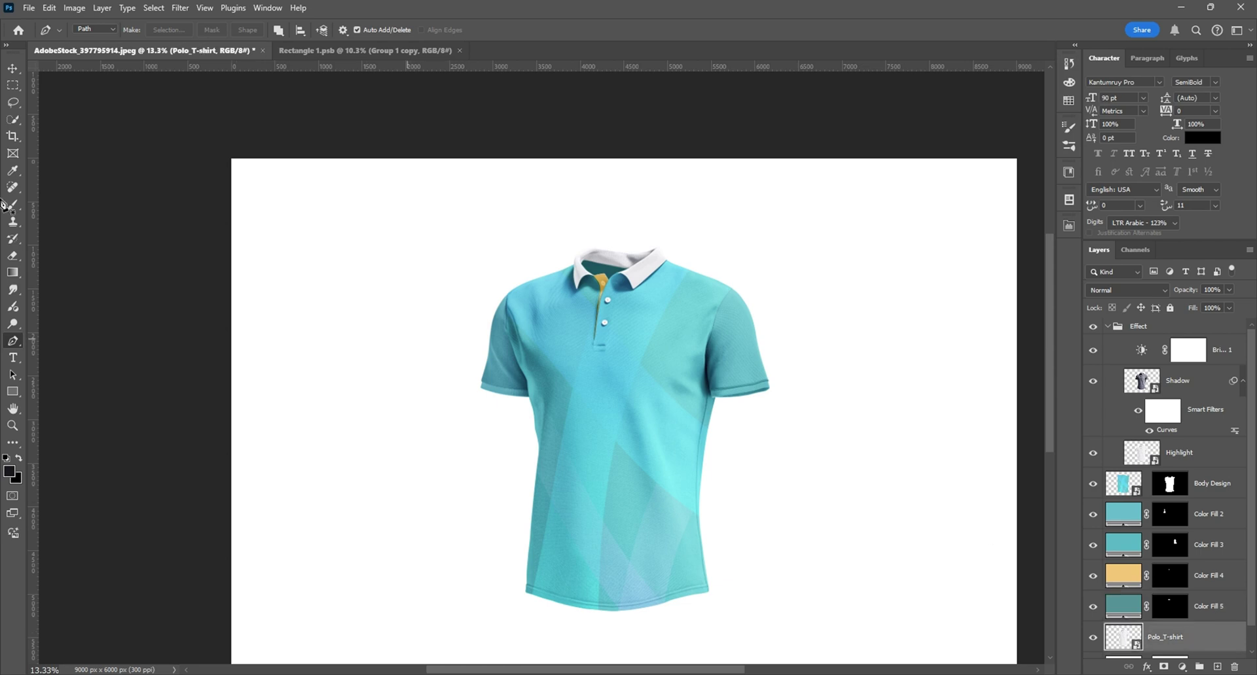
pyautogui.click(20, 85)
pyautogui.scroll(4, 573, 233)
pyautogui.moveTo(550, 224); pyautogui.dragTo(729, 326)
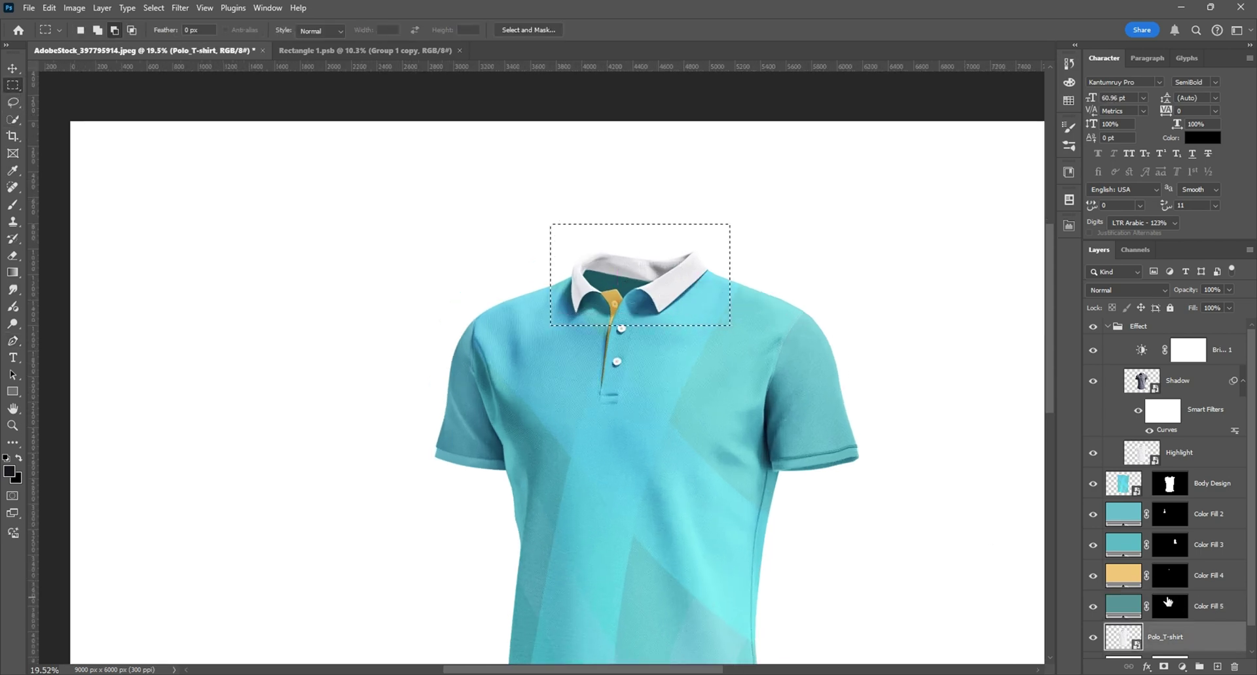
pyautogui.scroll(-1, 1169, 612)
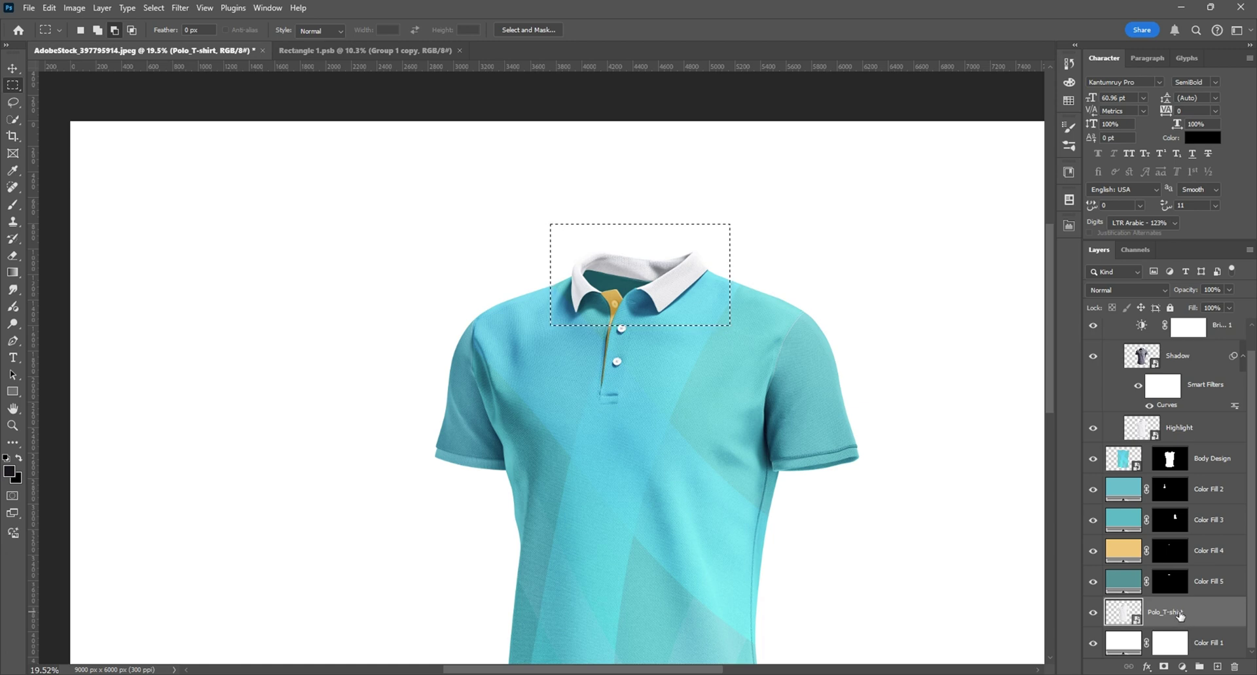
pyautogui.hotkey('ctrl', 'j')
# Step: Select the pixels of Layer 1 and subtract the Body Design, Color Fill 4 and Color Fill 5 masks so only the collar is selected
pyautogui.rightClick(1123, 614)
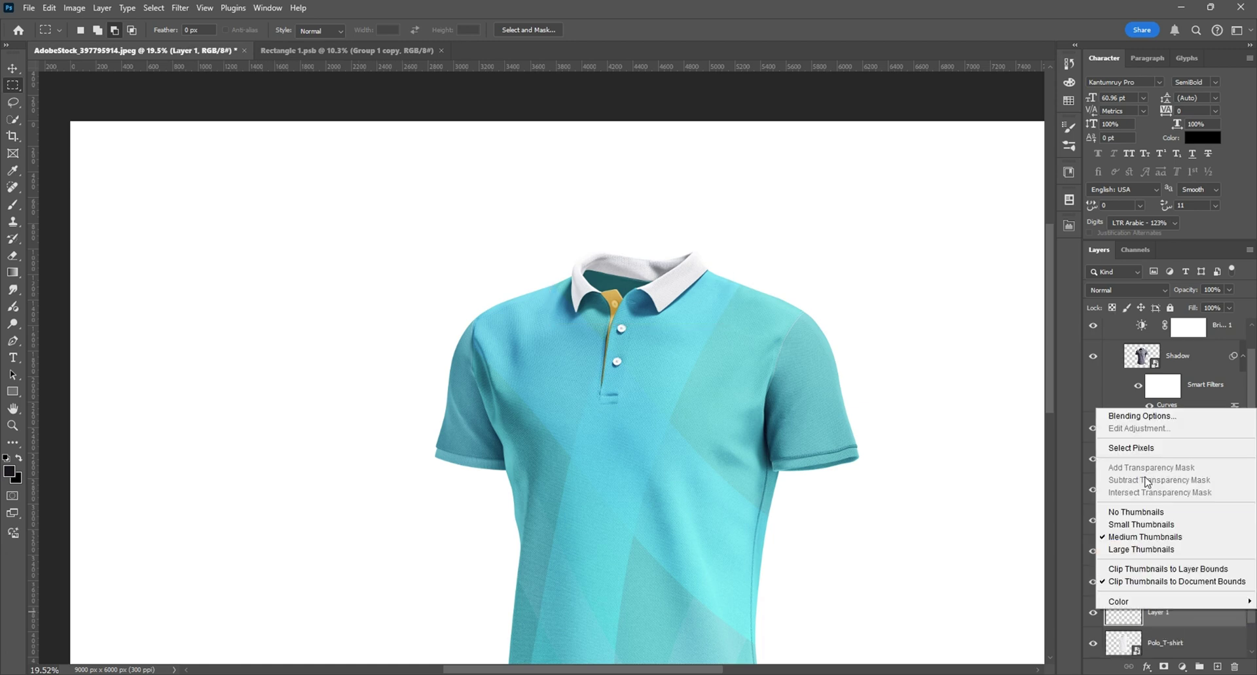
pyautogui.click(1128, 449)
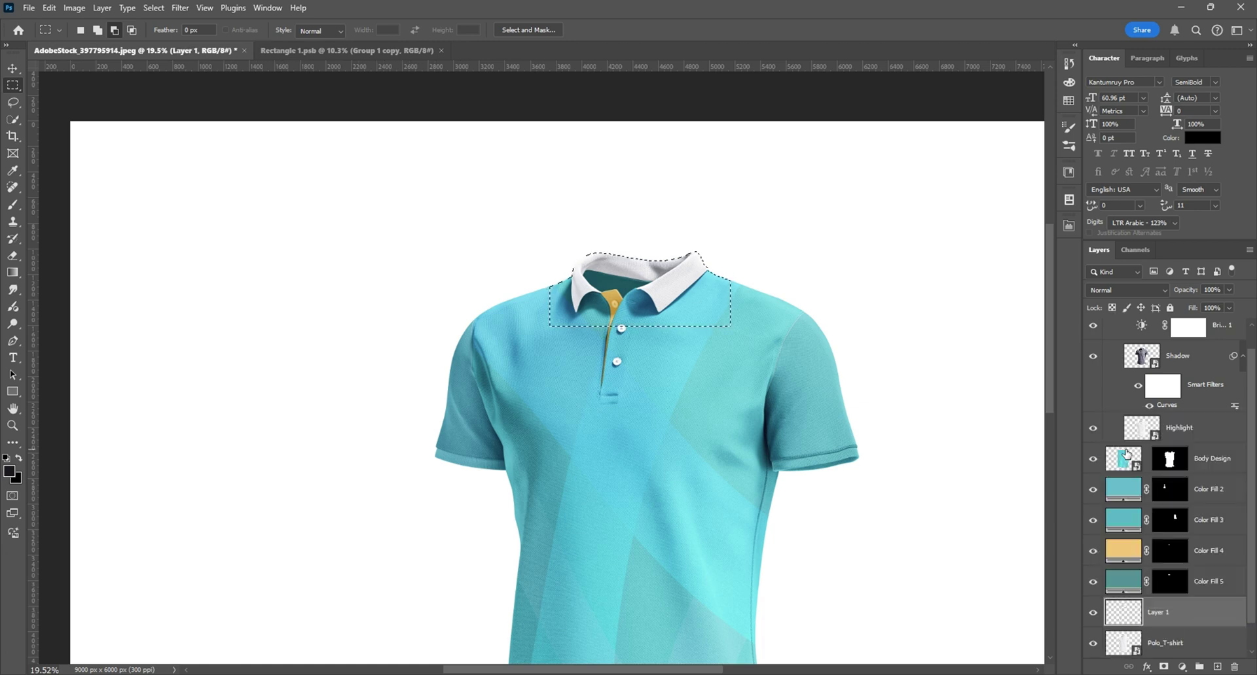
pyautogui.keyDown('ctrl'); pyautogui.keyDown('alt'); pyautogui.click(1171, 461); pyautogui.keyUp('alt'); pyautogui.keyUp('ctrl')
pyautogui.scroll(3, 698, 310)
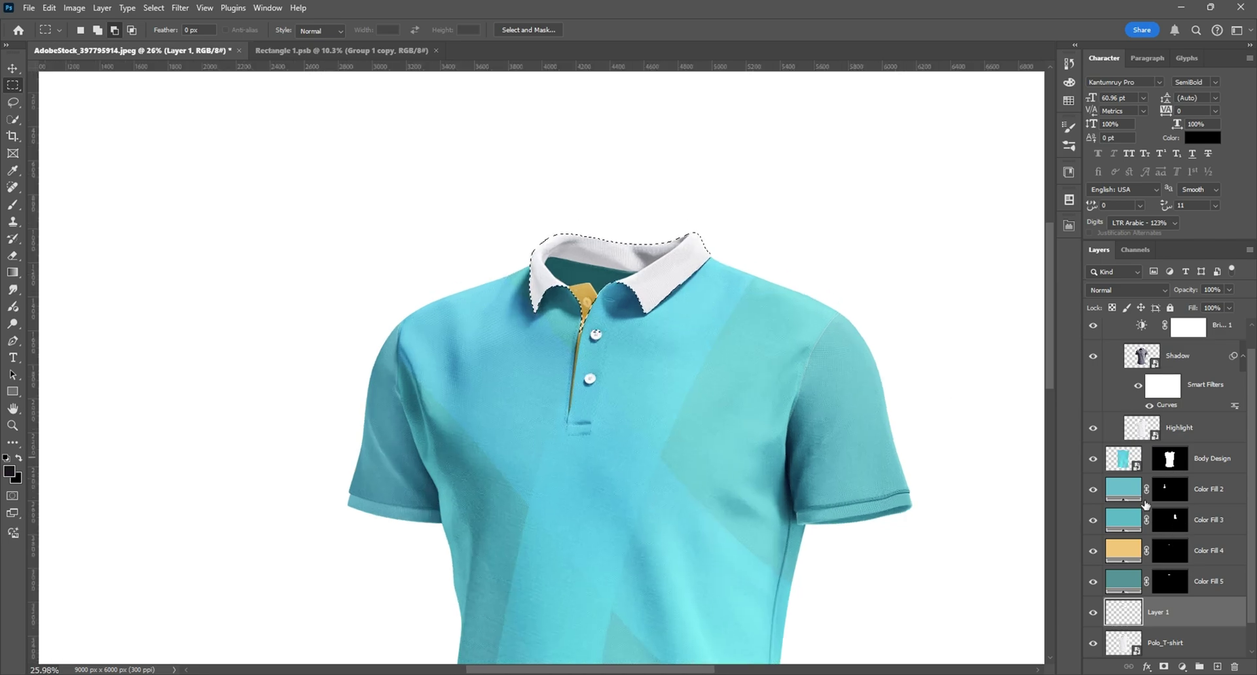
pyautogui.scroll(3, 636, 288)
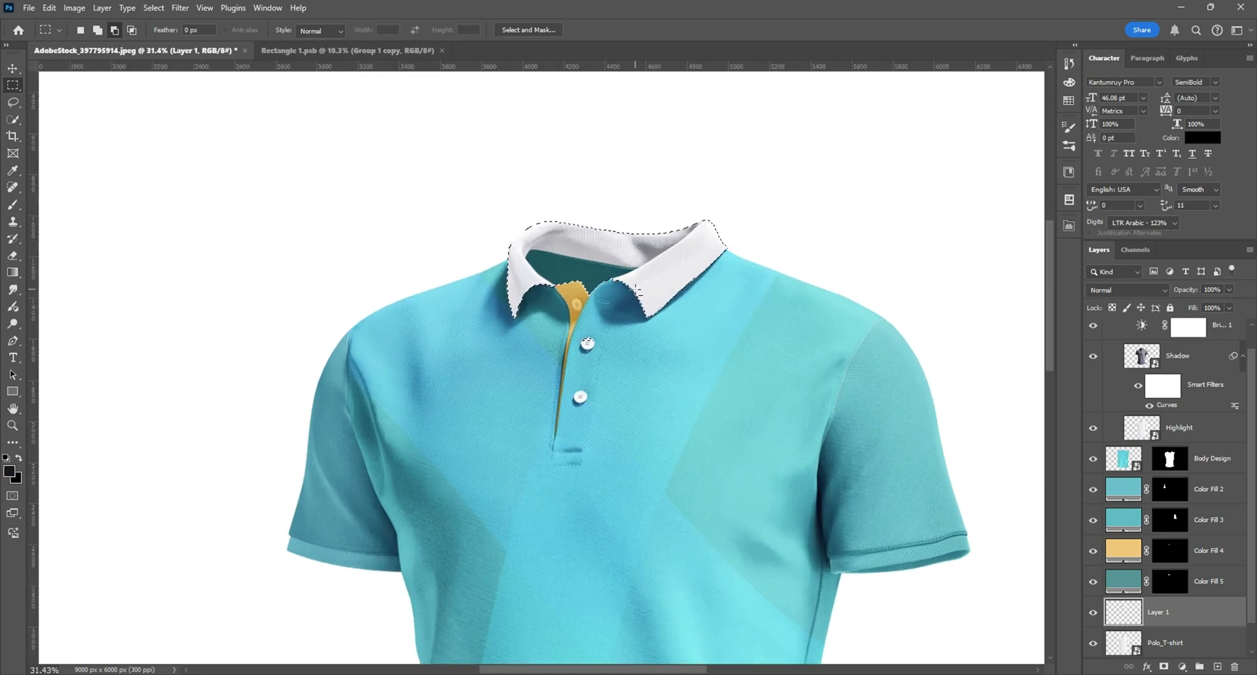
pyautogui.scroll(2, 639, 267)
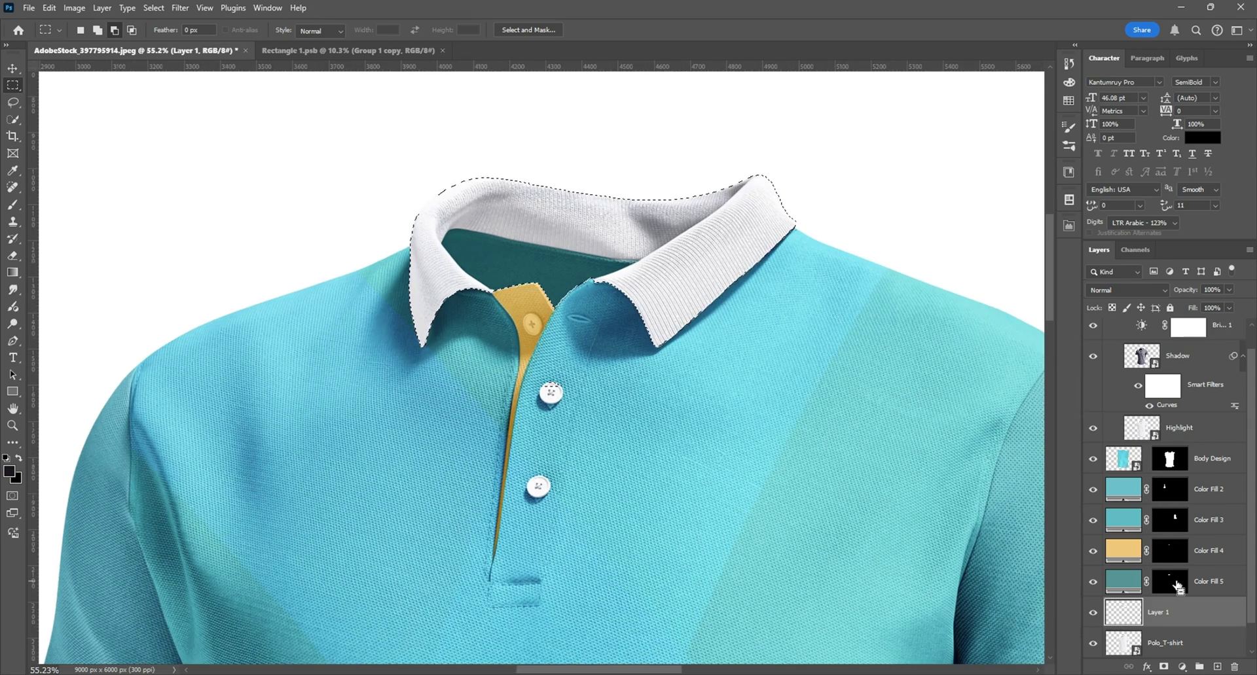
pyautogui.scroll(-5, 646, 219)
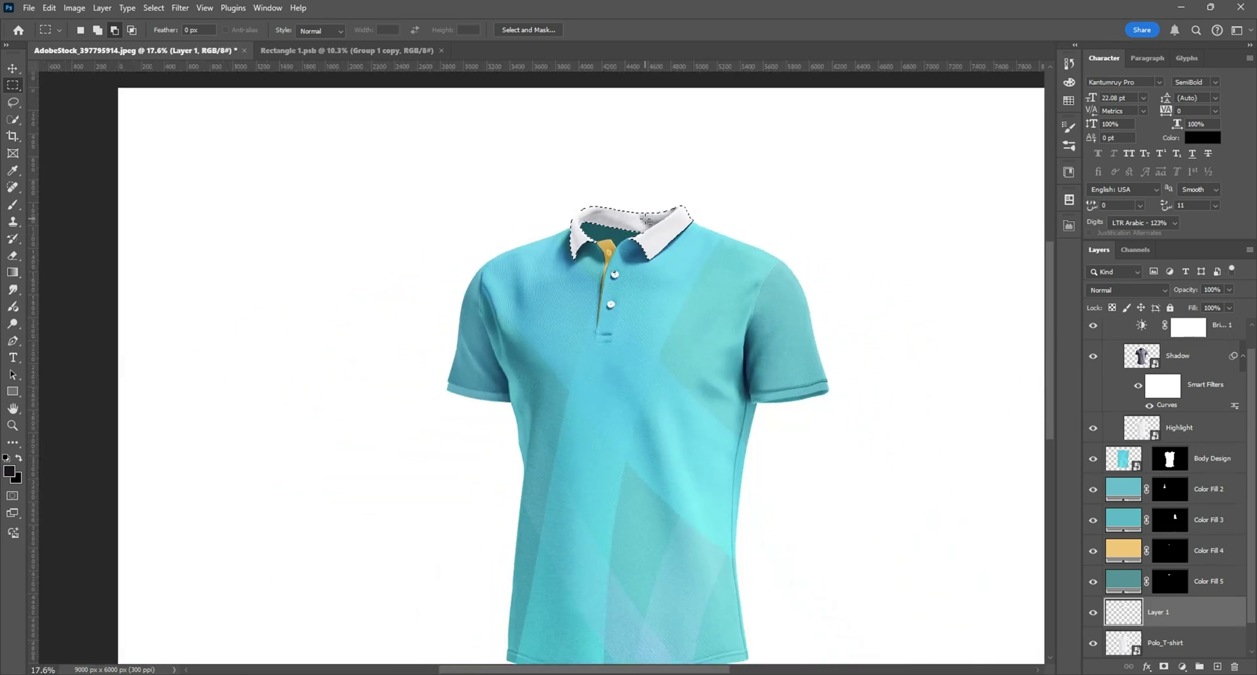
# Step: Add a Solid Color fill layer over the selected collar in orange-yellow #ffbc57
pyautogui.click(1182, 666)
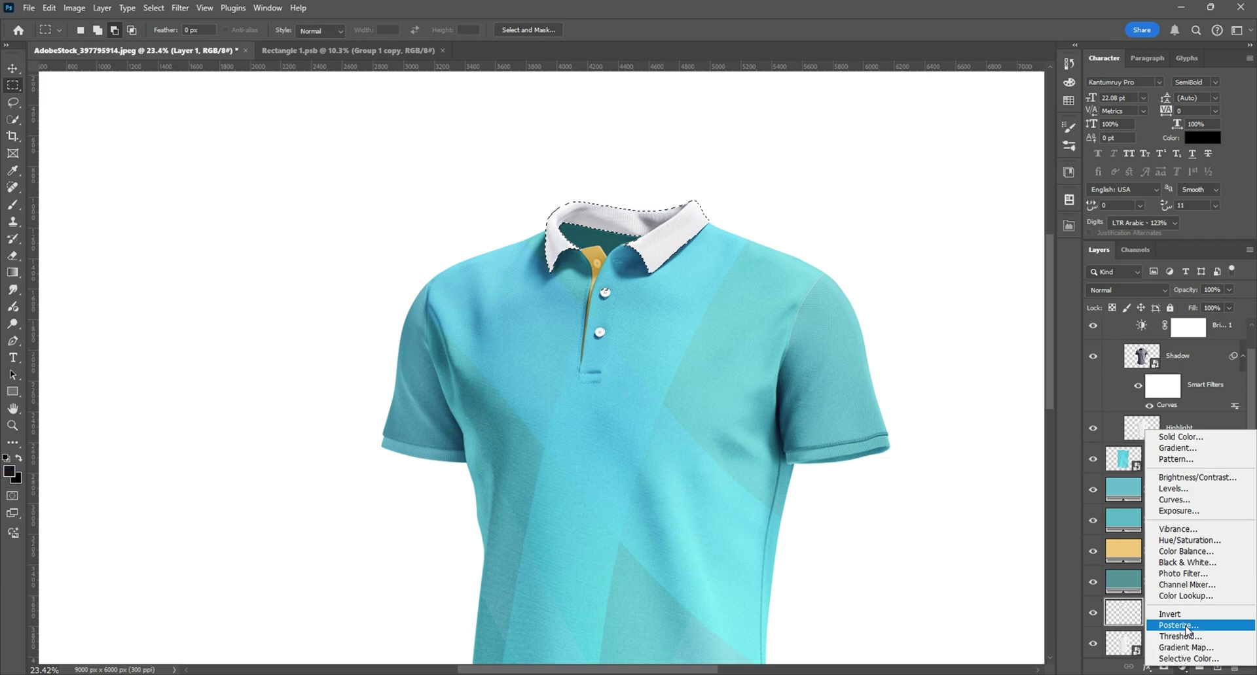
pyautogui.click(1185, 437)
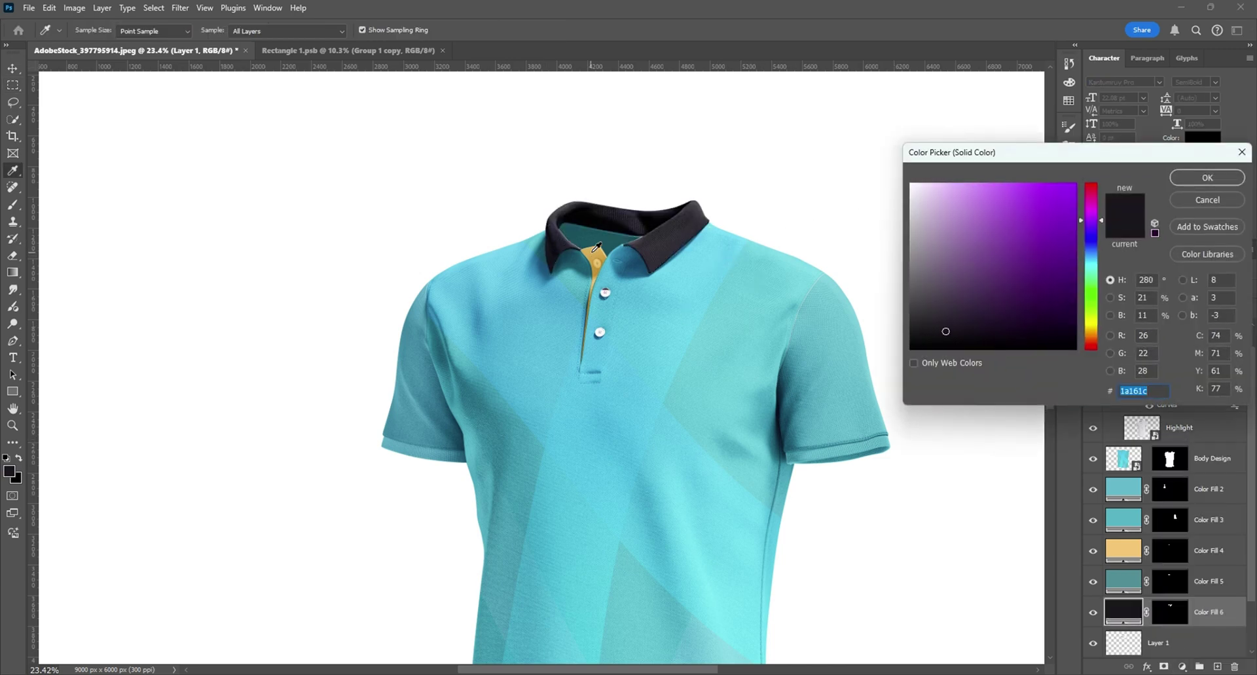
pyautogui.click(596, 247)
pyautogui.moveTo(1006, 232); pyautogui.dragTo(1019, 183)
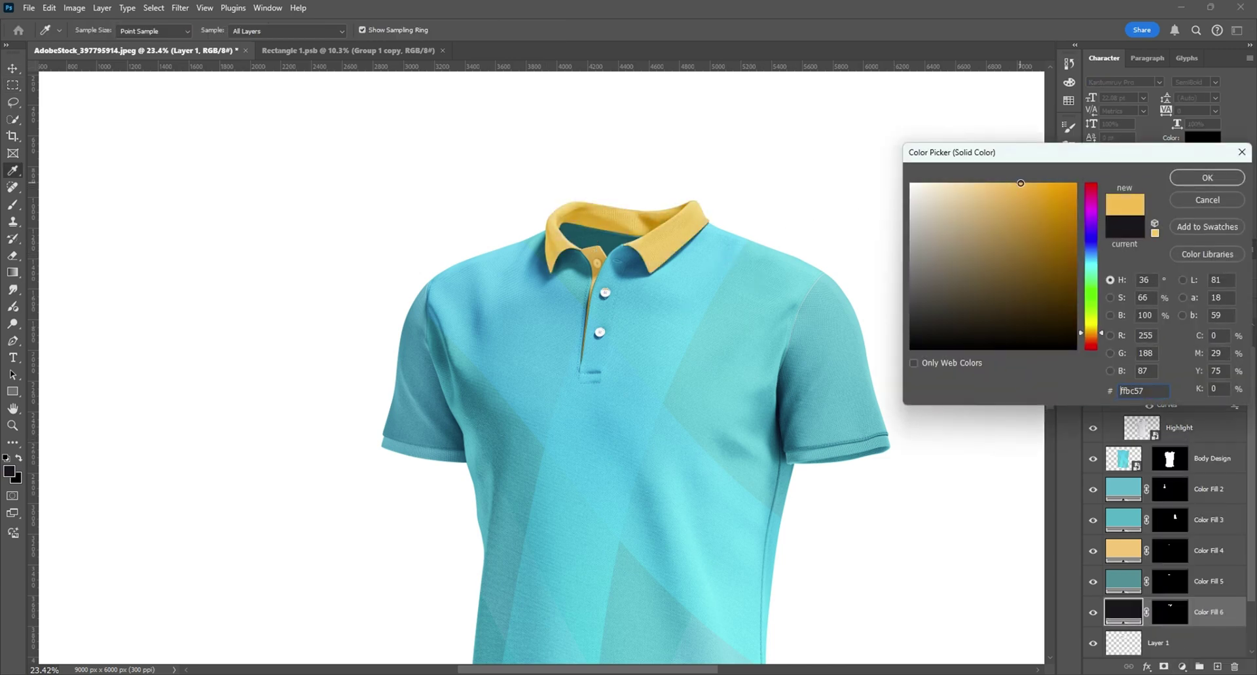
pyautogui.click(1195, 181)
# Step: Set the blend mode of Color Fill 6, Color Fill 5 and Color Fill 4 to Multiply
pyautogui.click(1116, 285)
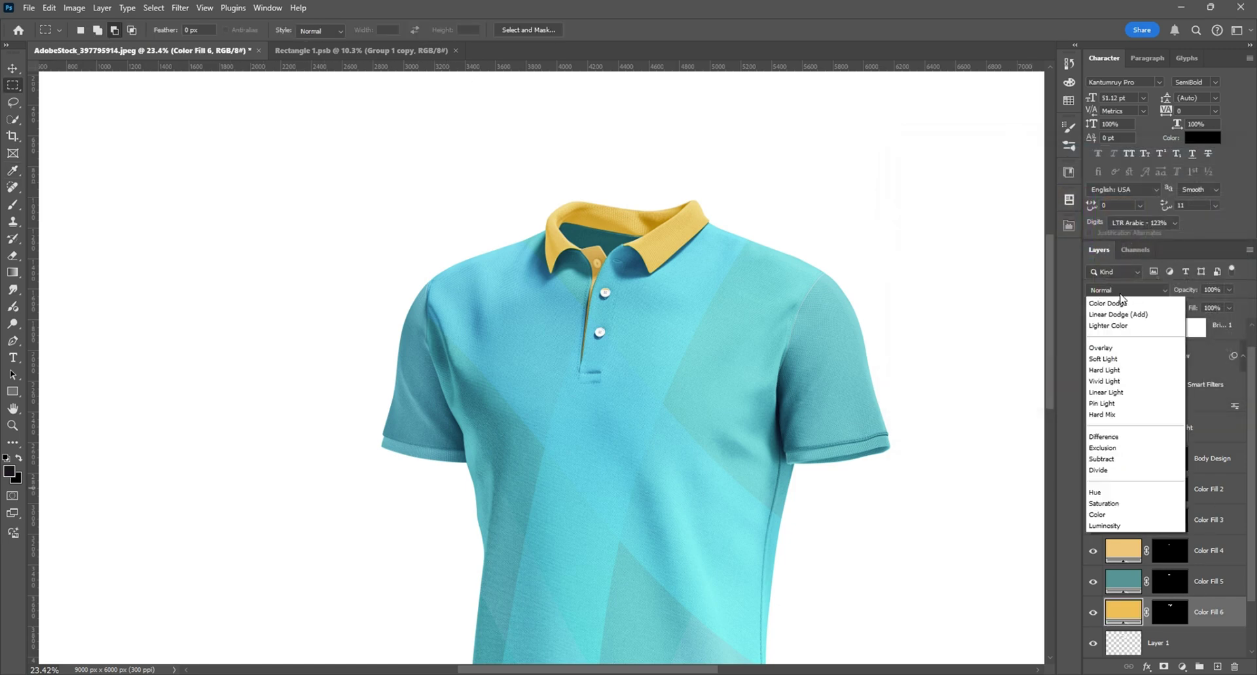
pyautogui.click(1108, 350)
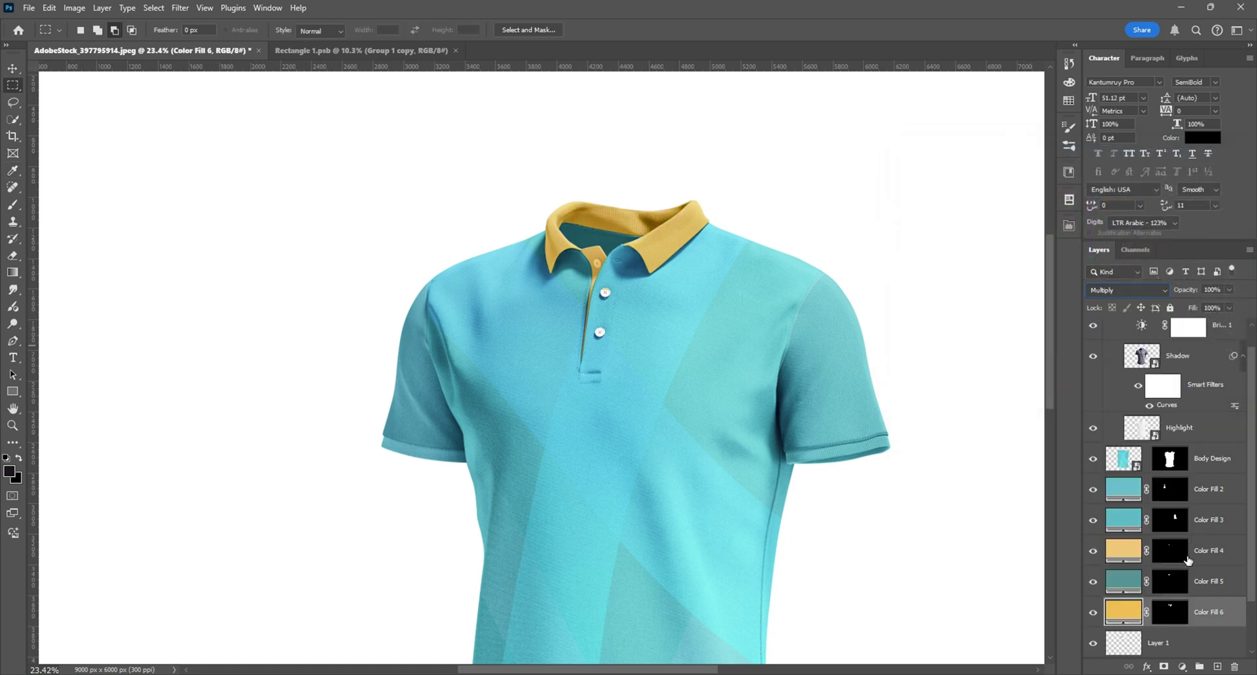
pyautogui.click(1205, 596)
pyautogui.click(1112, 292)
pyautogui.click(1108, 349)
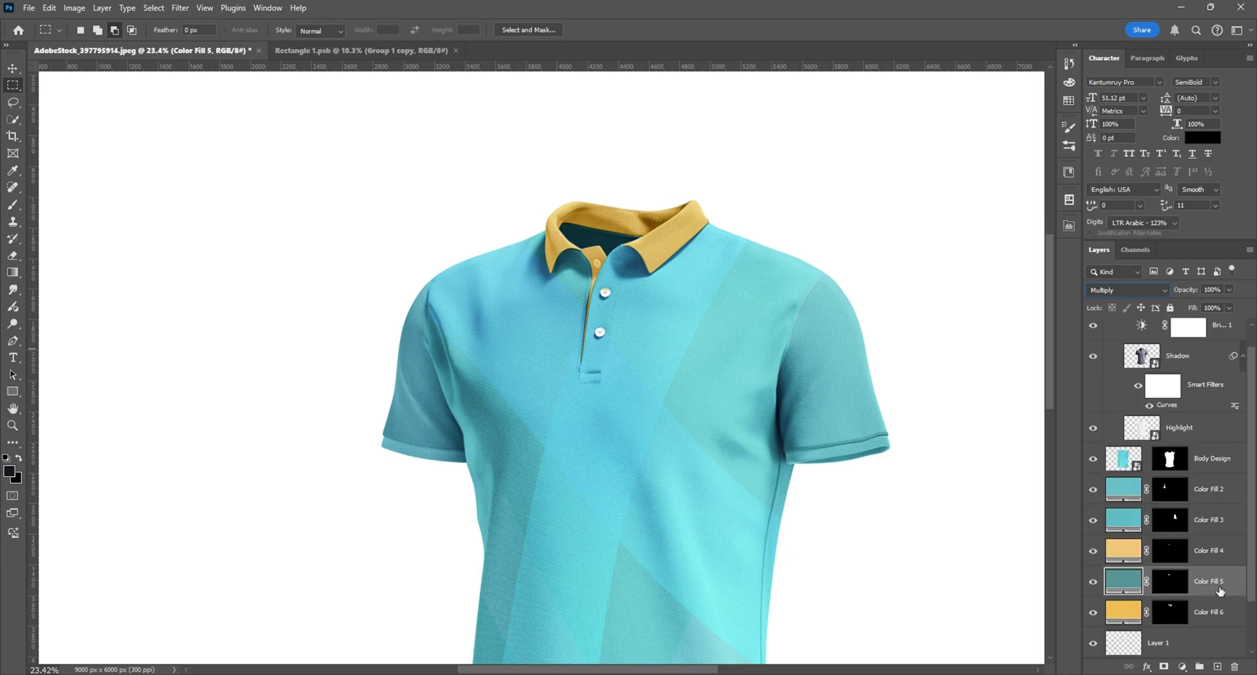
pyautogui.click(1204, 556)
pyautogui.click(1129, 290)
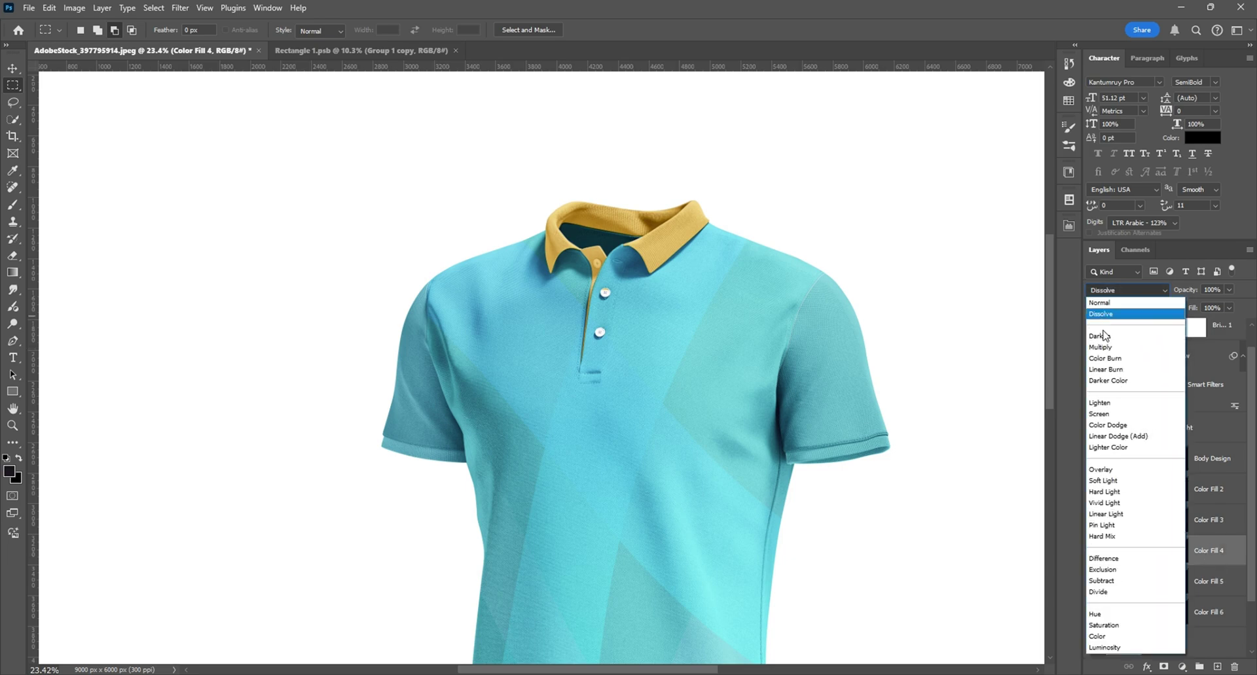
pyautogui.click(1108, 349)
pyautogui.click(1206, 528)
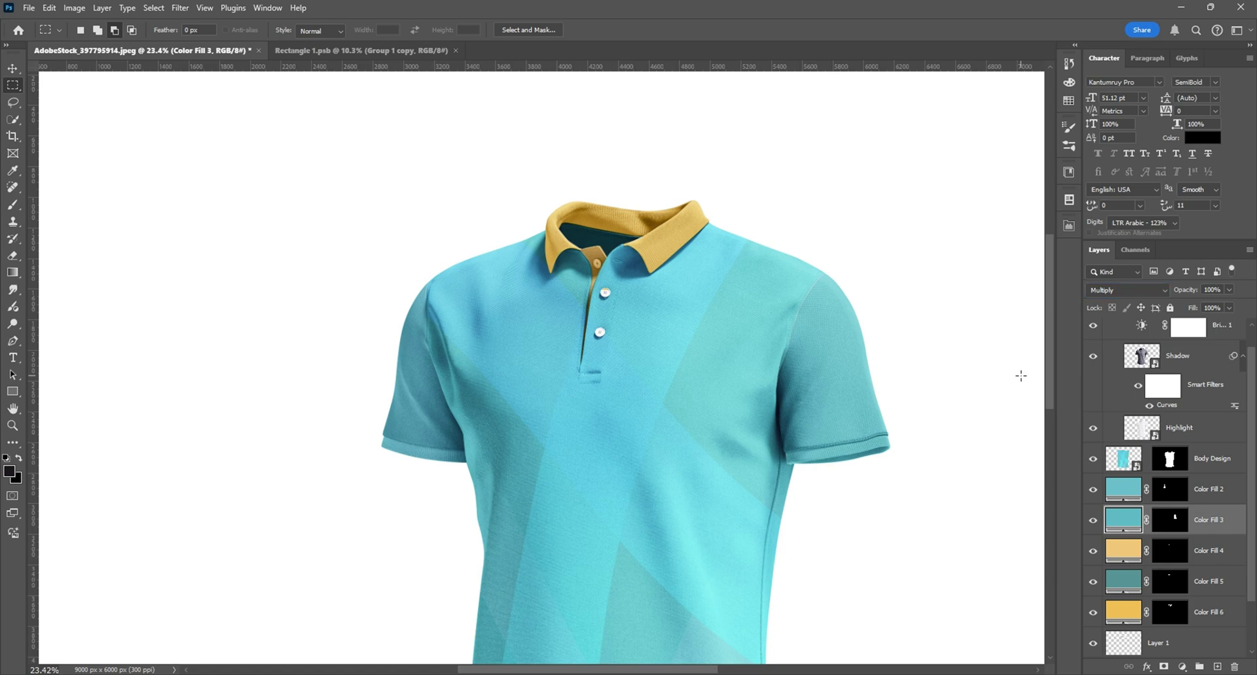
pyautogui.scroll(-5, 628, 190)
pyautogui.scroll(1, 691, 224)
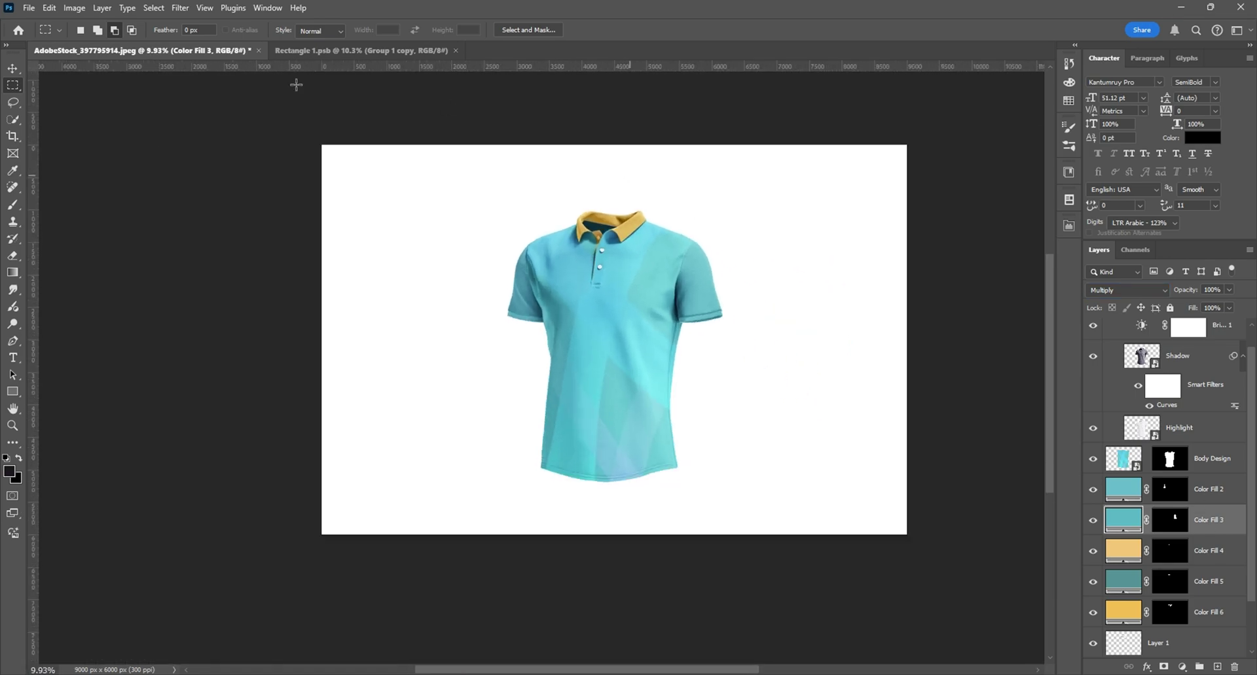
# Step: Move the Color Fill 5 layer above Color Fill 4 in the layer order
pyautogui.click(11, 69)
pyautogui.scroll(-2, 652, 301)
pyautogui.hotkey('ctrl', '0')
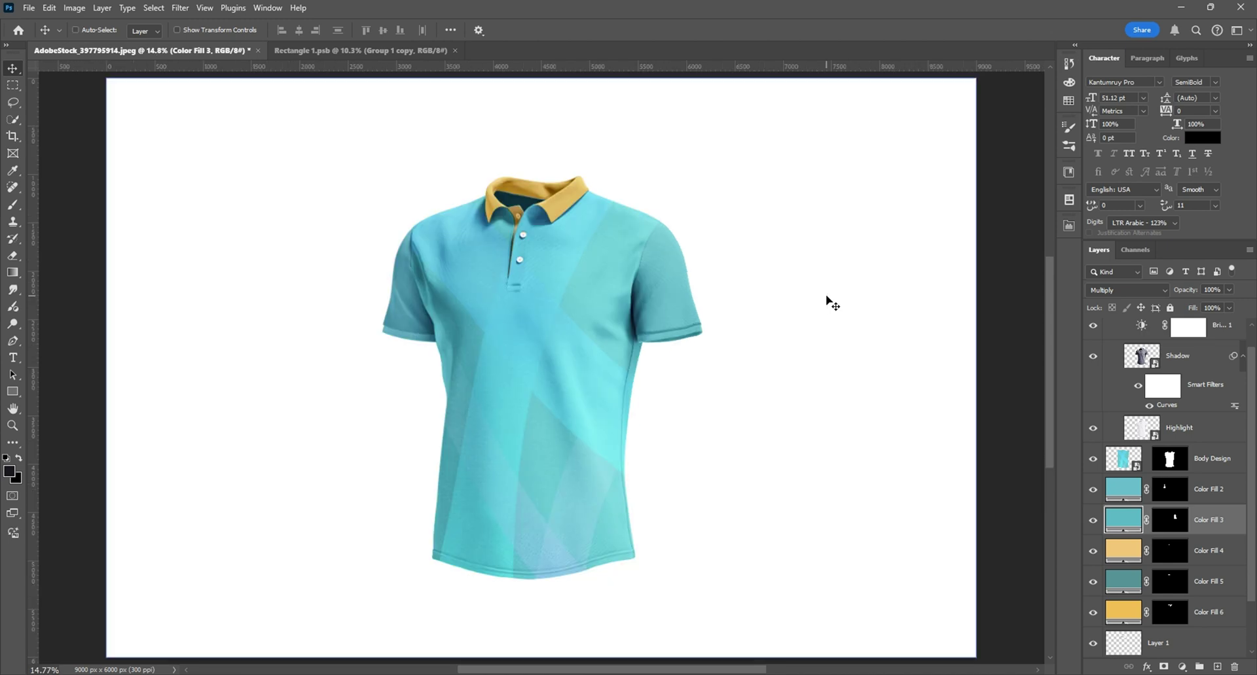
pyautogui.moveTo(1198, 582); pyautogui.dragTo(1219, 551)
pyautogui.scroll(-6, 727, 297)
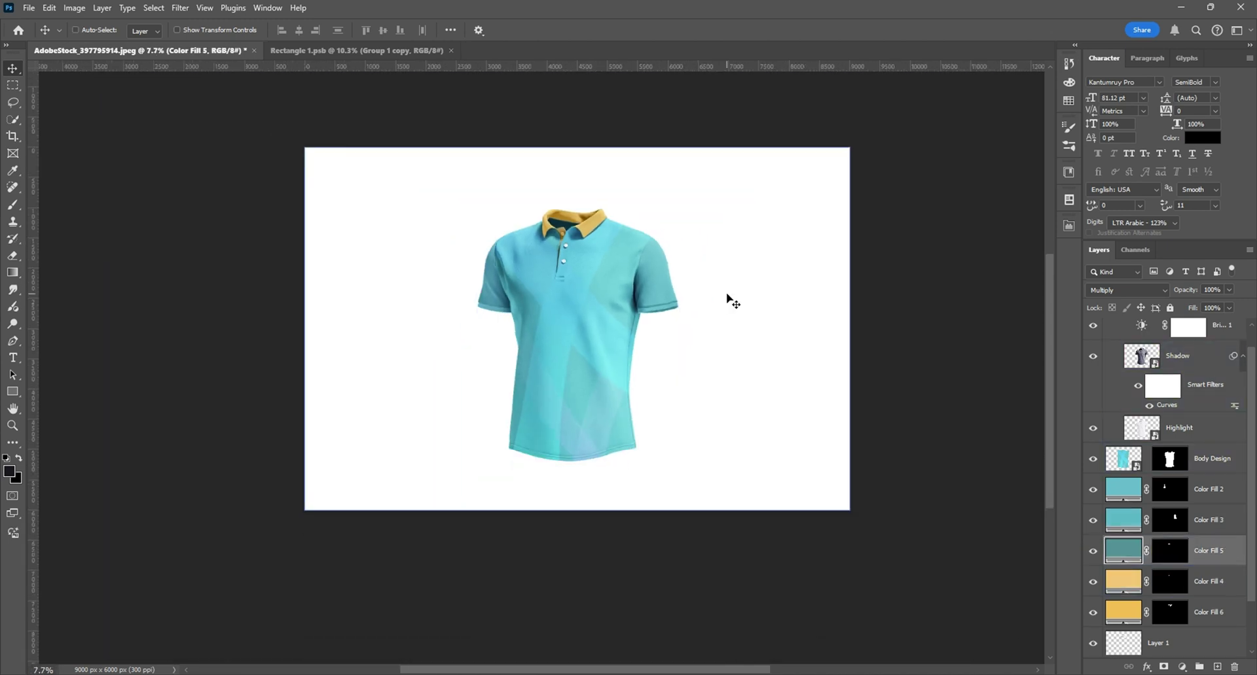
pyautogui.hotkey('ctrl', '0')
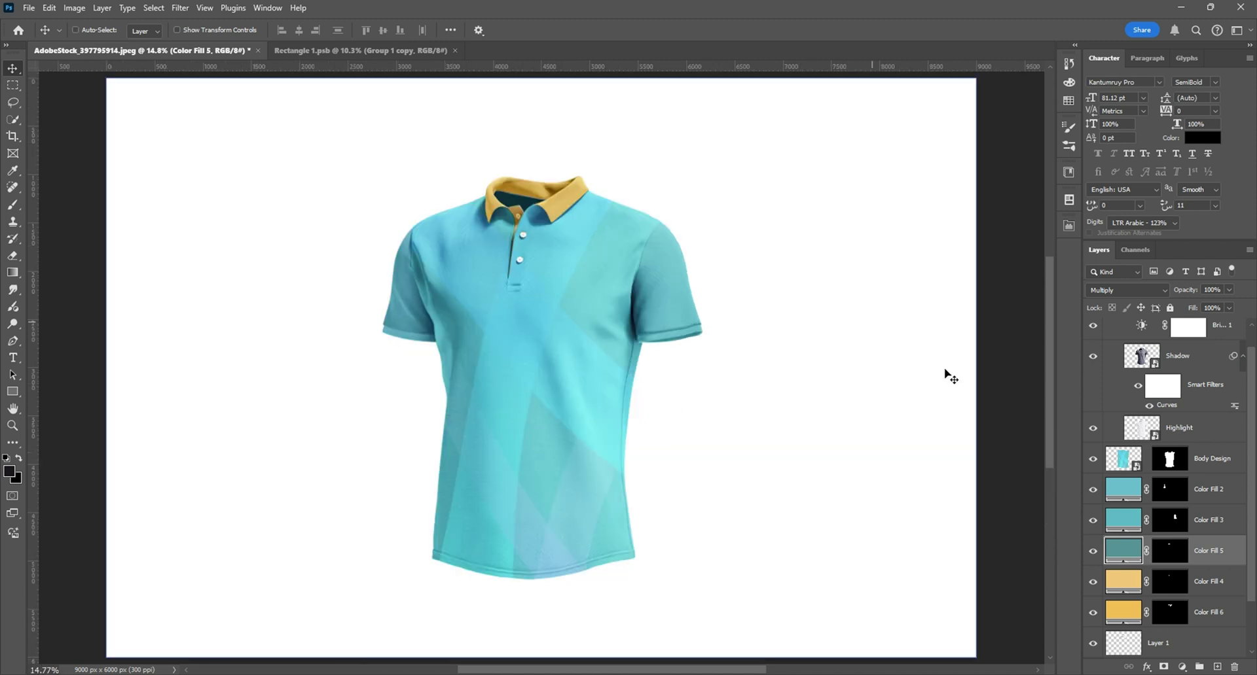
# Step: Delete the helper collar copy Layer 1
pyautogui.scroll(-2, 1162, 615)
pyautogui.click(1183, 593)
pyautogui.press('Delete')
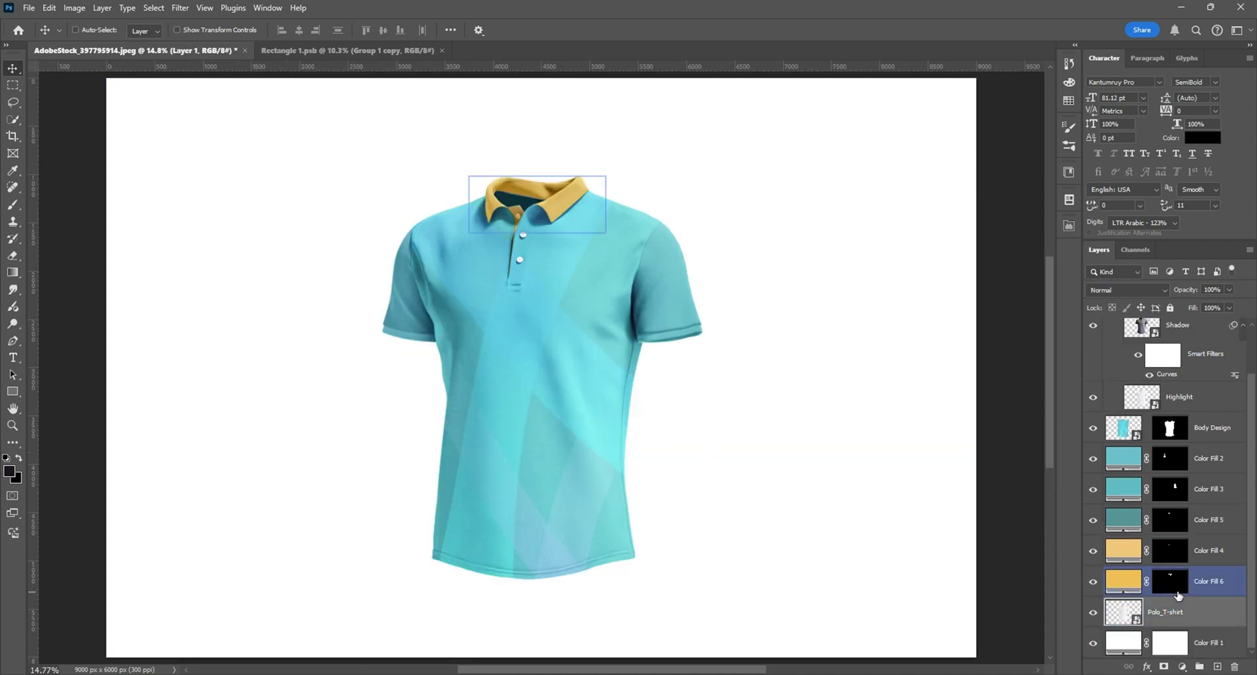
# Step: Try out background colors for Color Fill 1 and settle on white #ffffff
pyautogui.doubleClick(1123, 644)
pyautogui.moveTo(966, 292)
pyautogui.mouseDown()
pyautogui.moveTo(926, 295)
pyautogui.moveTo(914, 322)
pyautogui.moveTo(937, 290)
pyautogui.moveTo(858, 265)
pyautogui.moveTo(843, 306)
pyautogui.moveTo(854, 135)
pyautogui.mouseUp()
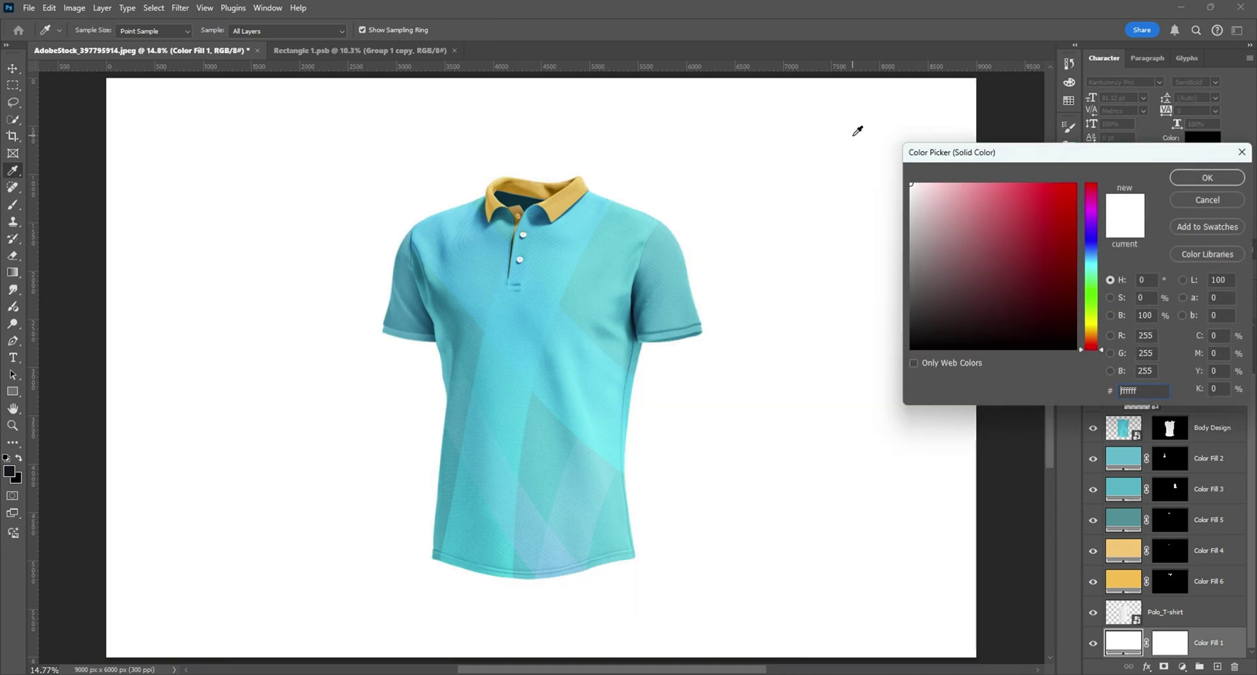
pyautogui.click(1192, 175)
# Step: Change the collar's Color Fill 6 to a neutral light gray, #c7c7c7
pyautogui.click(1124, 458)
pyautogui.click(1123, 550)
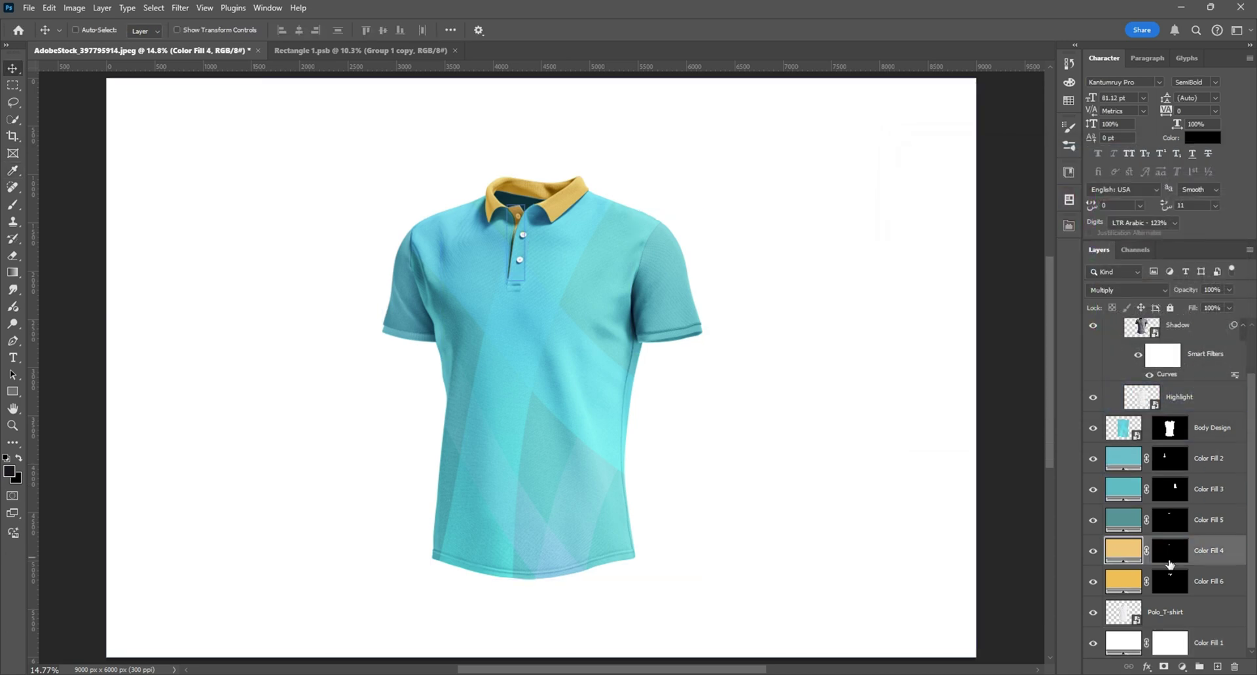
pyautogui.doubleClick(1123, 581)
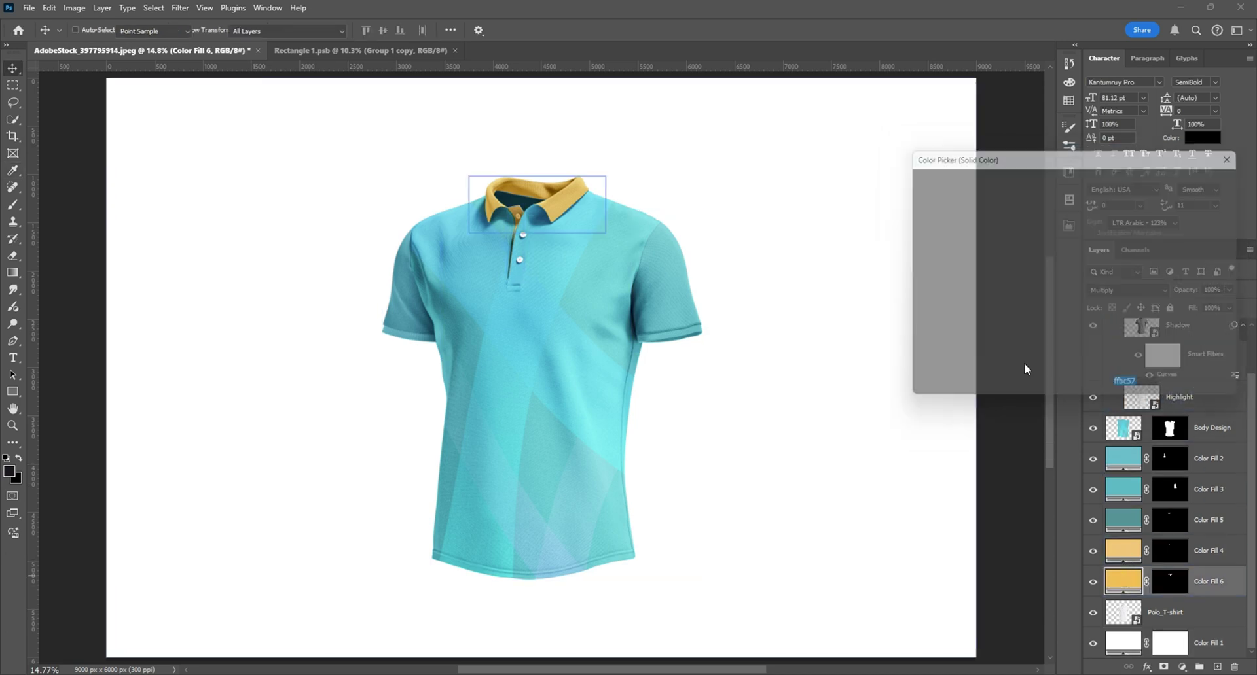
pyautogui.click(949, 211)
pyautogui.moveTo(949, 211); pyautogui.dragTo(889, 220)
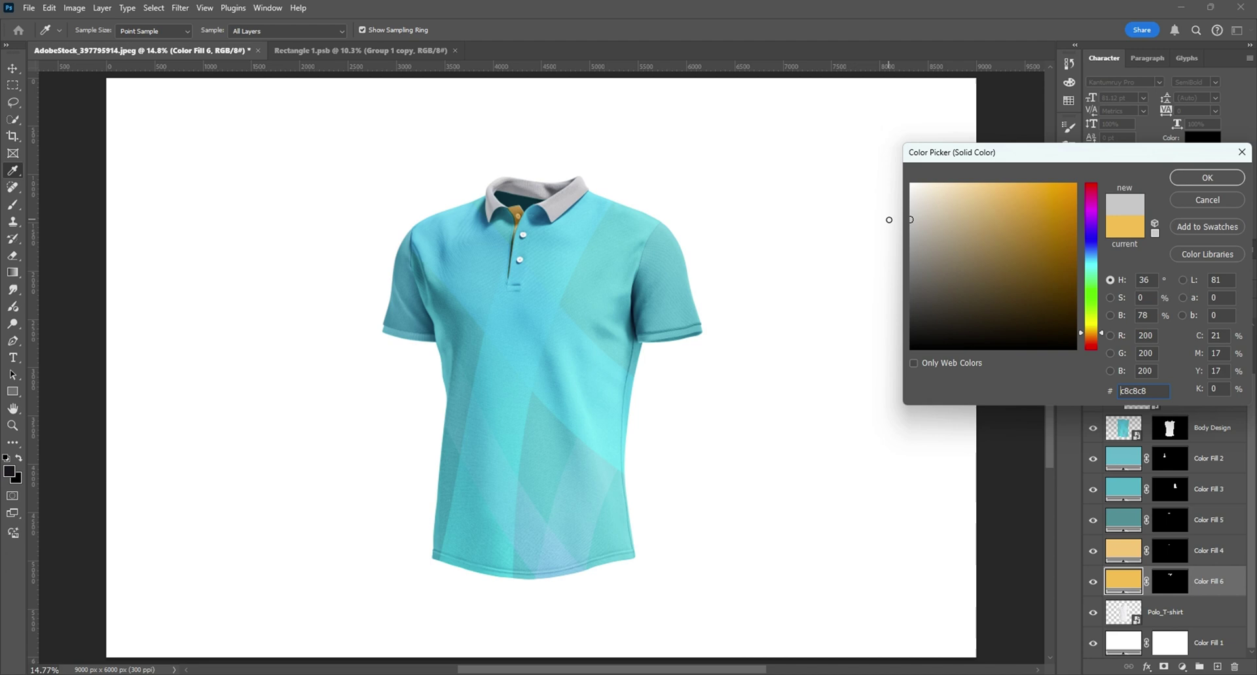
pyautogui.click(1207, 178)
# Step: Copy the collar's gray #c7c7c7 and apply it to the placket's Color Fill 4
pyautogui.doubleClick(1123, 581)
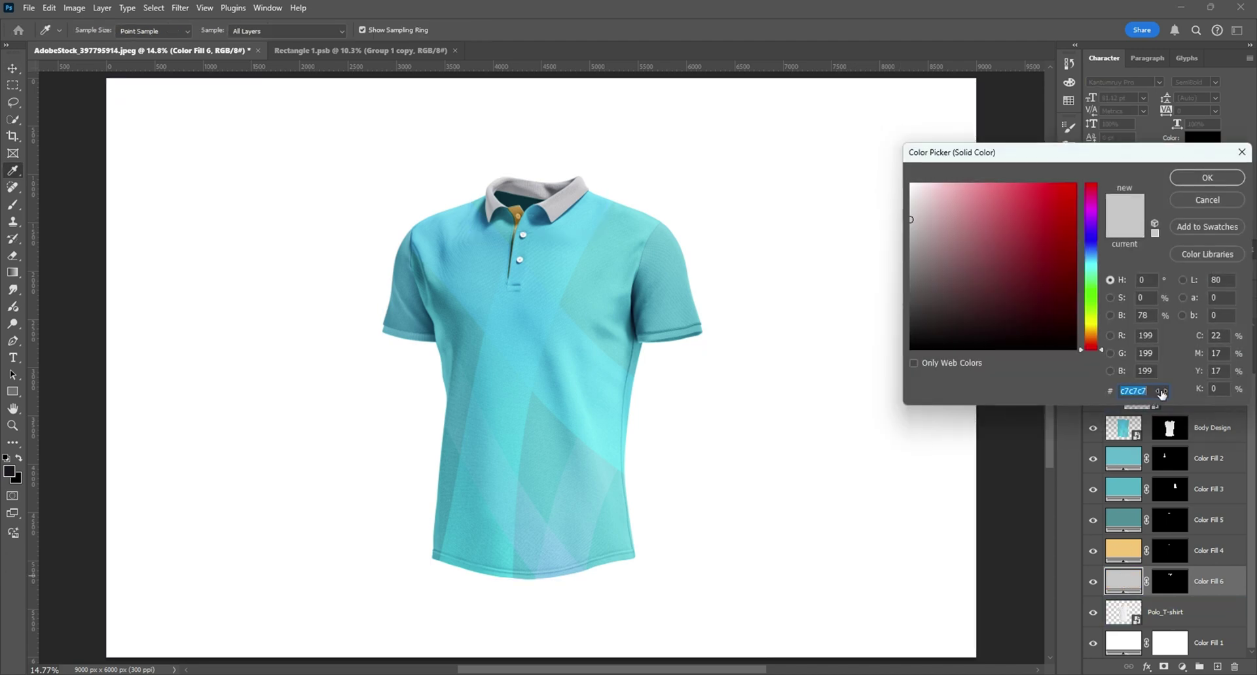
pyautogui.click(1195, 200)
pyautogui.doubleClick(1126, 552)
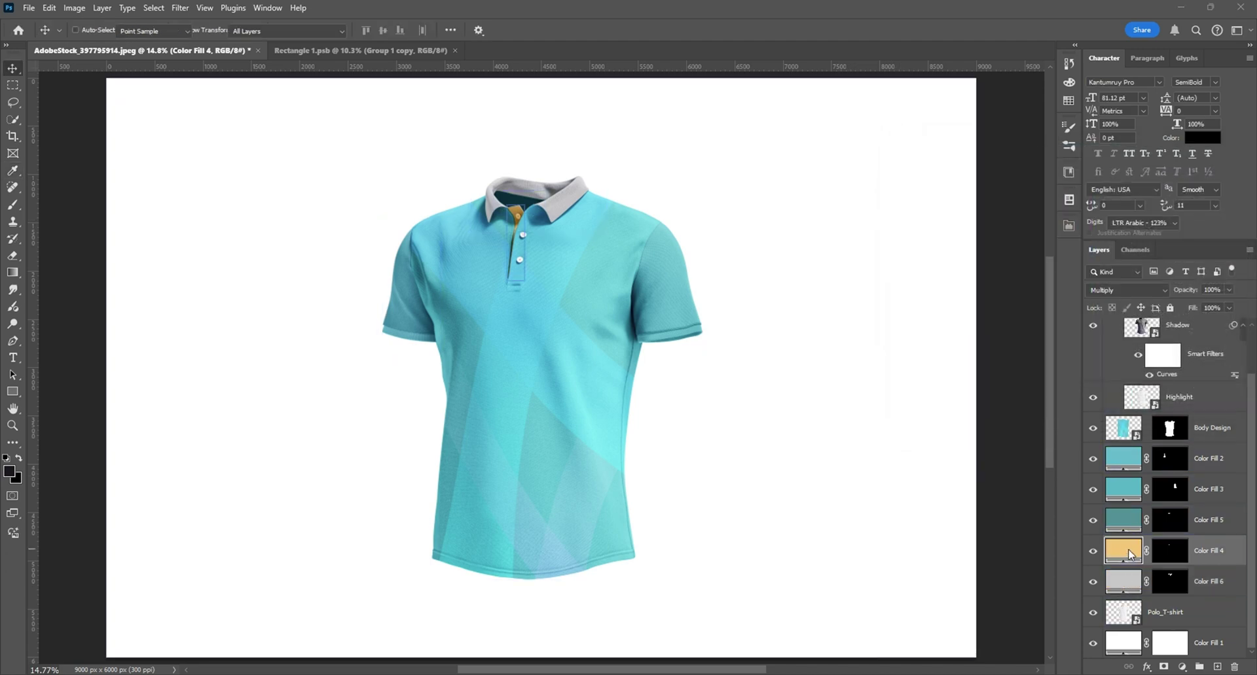
pyautogui.click(1207, 177)
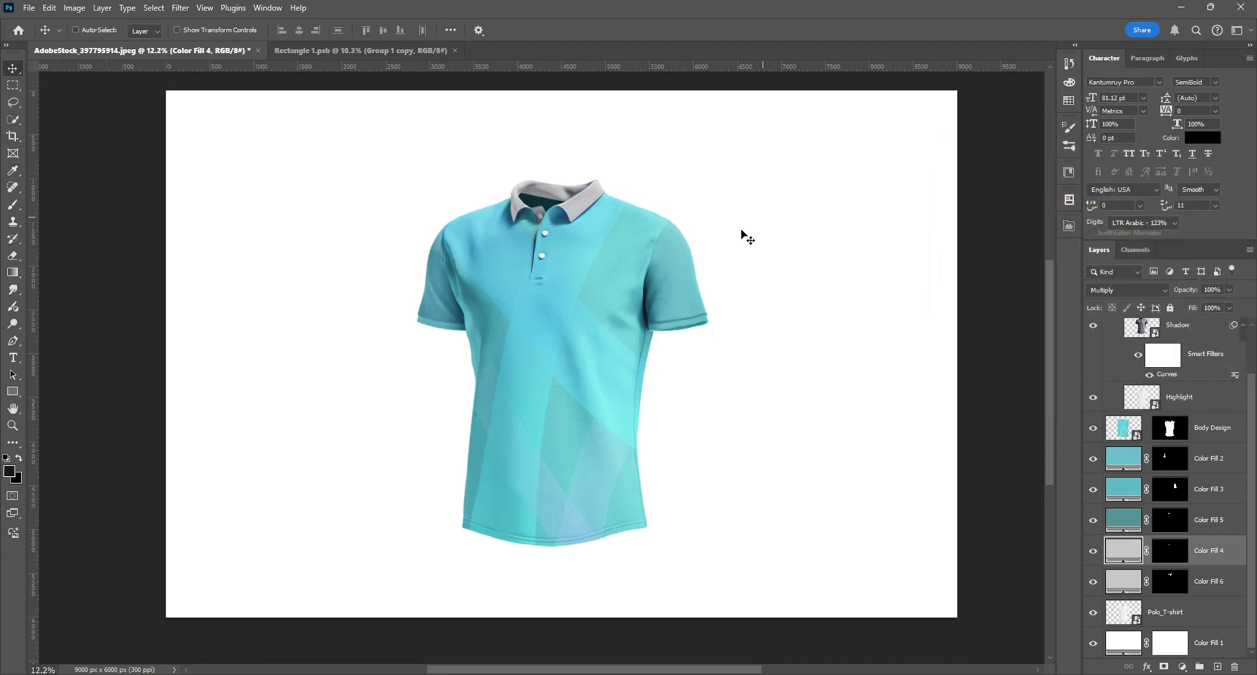
pyautogui.press('v')
pyautogui.scroll(-5, 753, 275)
pyautogui.scroll(3, 752, 274)
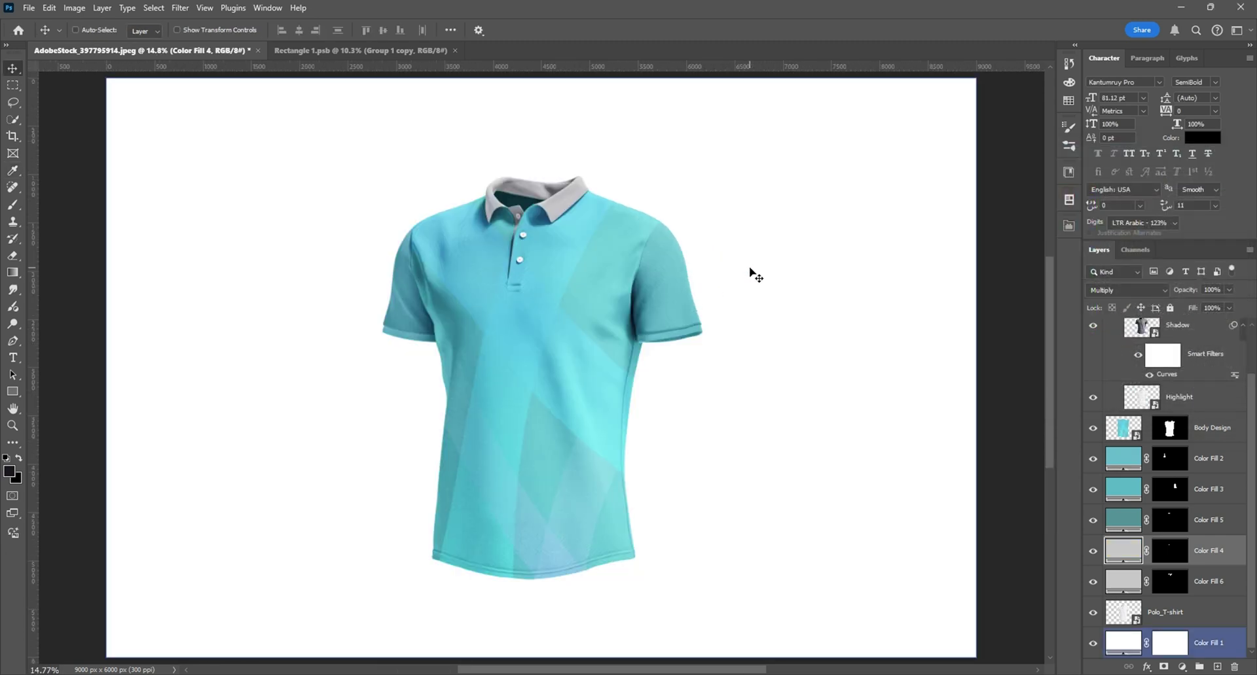
# Step: Switch to the Rectangle 1.psb design, duplicate the Rectangle 1 layer and place the copy above all groups
pyautogui.click(349, 50)
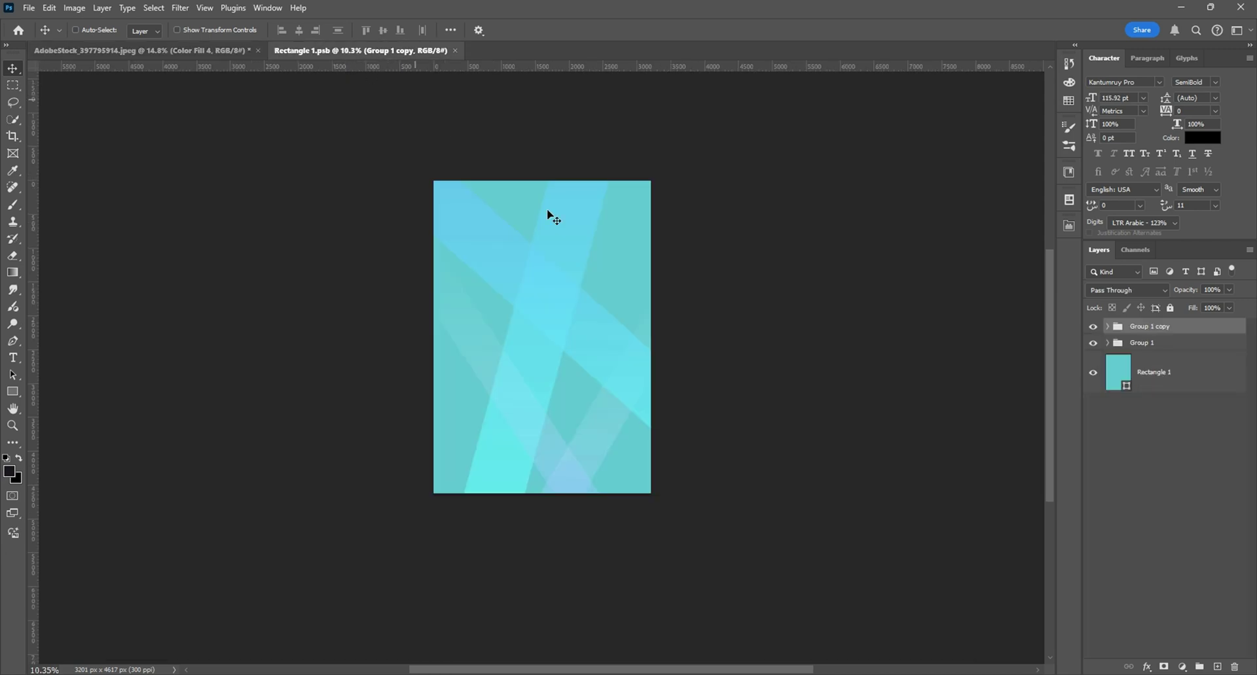
pyautogui.hotkey('ctrl', '0')
pyautogui.scroll(-3, 615, 303)
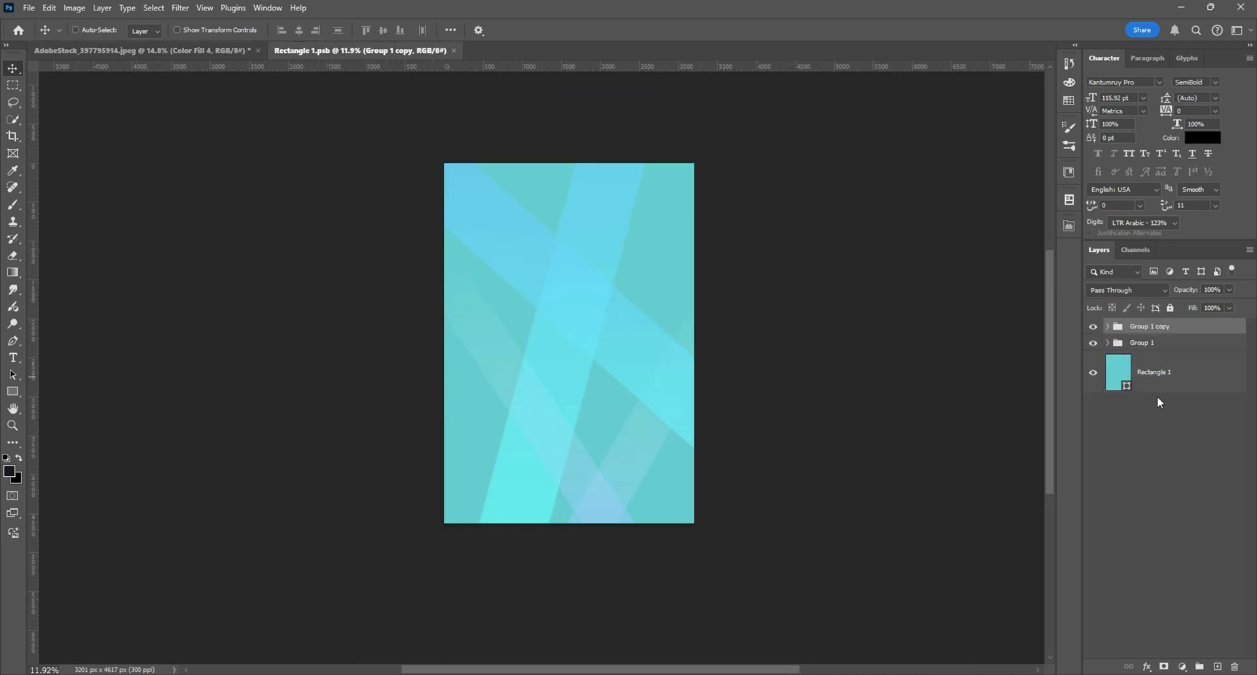
pyautogui.click(1183, 388)
pyautogui.hotkey('ctrl', 'j')
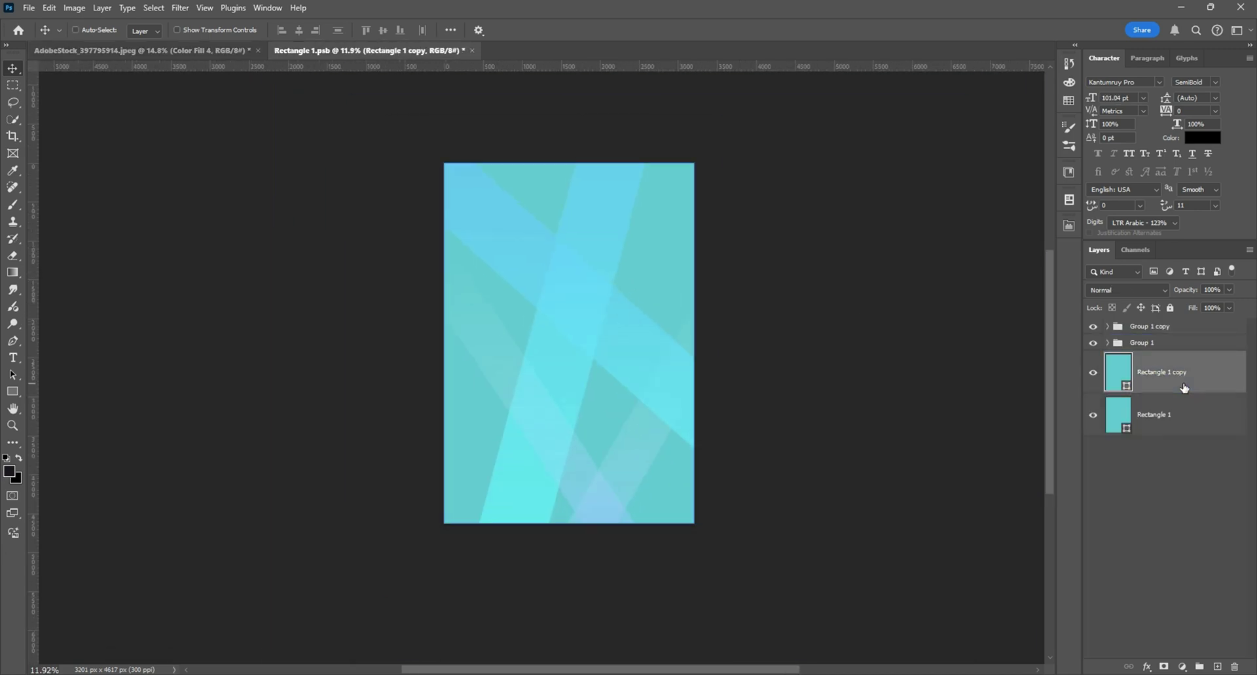
pyautogui.moveTo(1188, 383); pyautogui.dragTo(1158, 322)
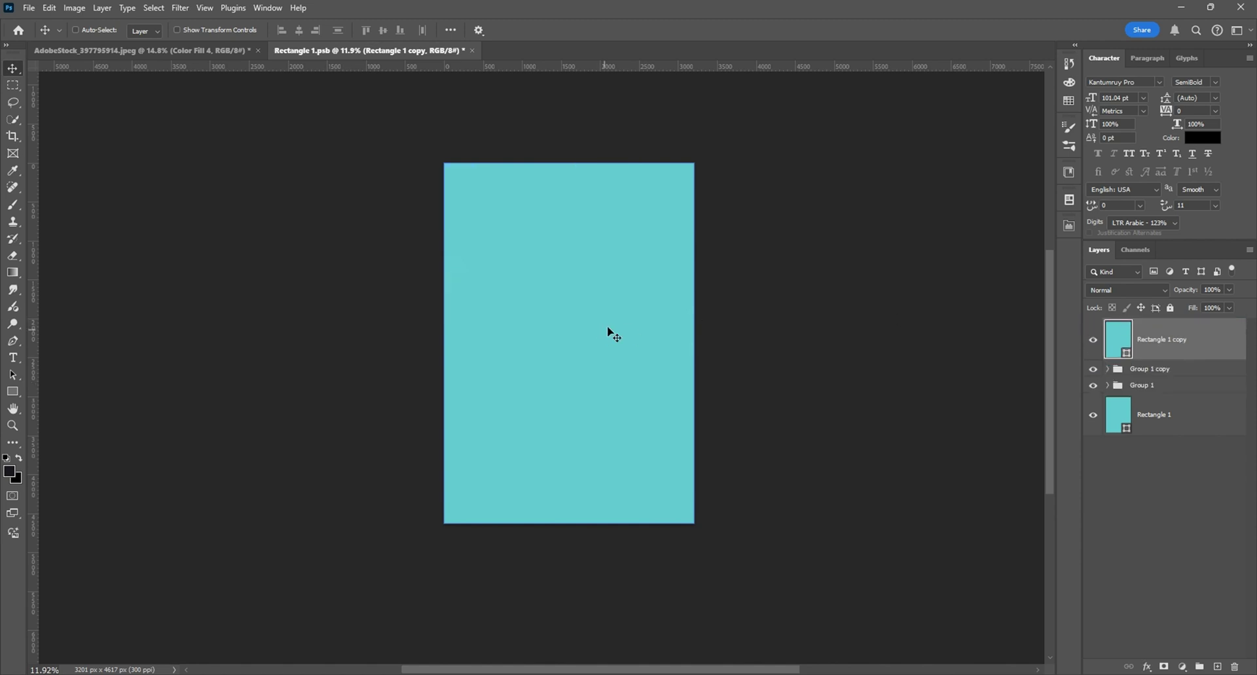
# Step: Fill the Rectangle 1 copy shape with the recently used light gray
pyautogui.click(13, 392)
pyautogui.click(145, 29)
pyautogui.click(76, 99)
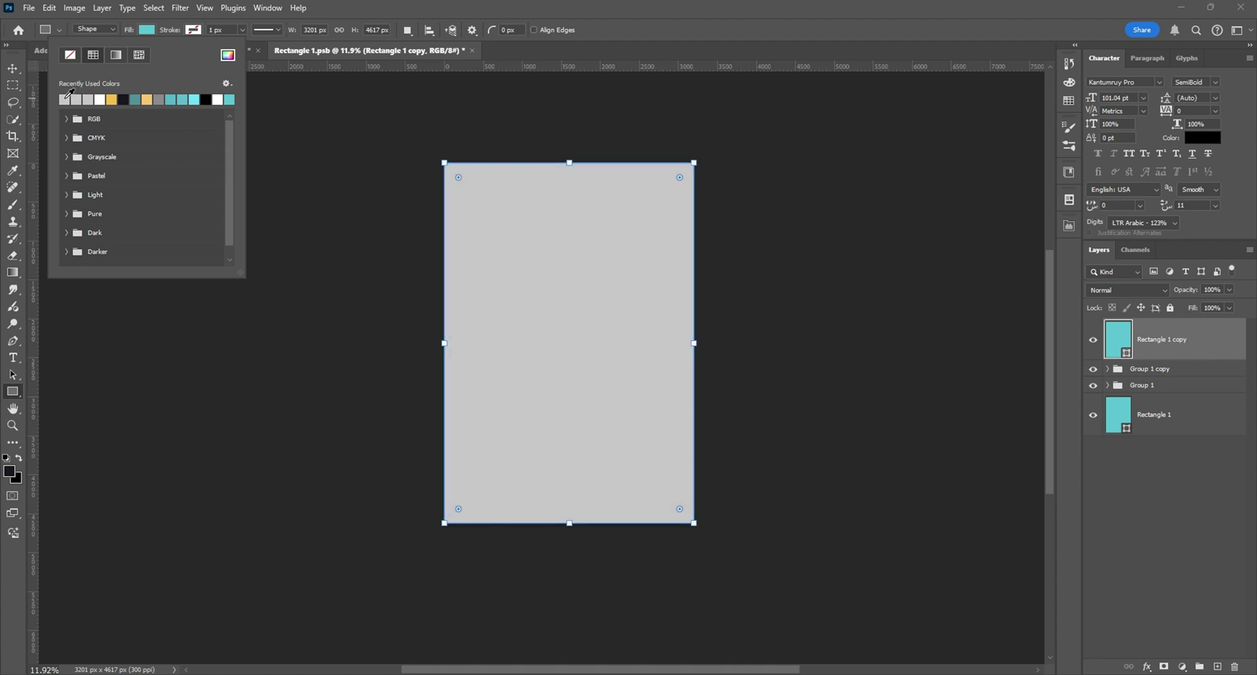
pyautogui.click(12, 68)
pyautogui.click(13, 68)
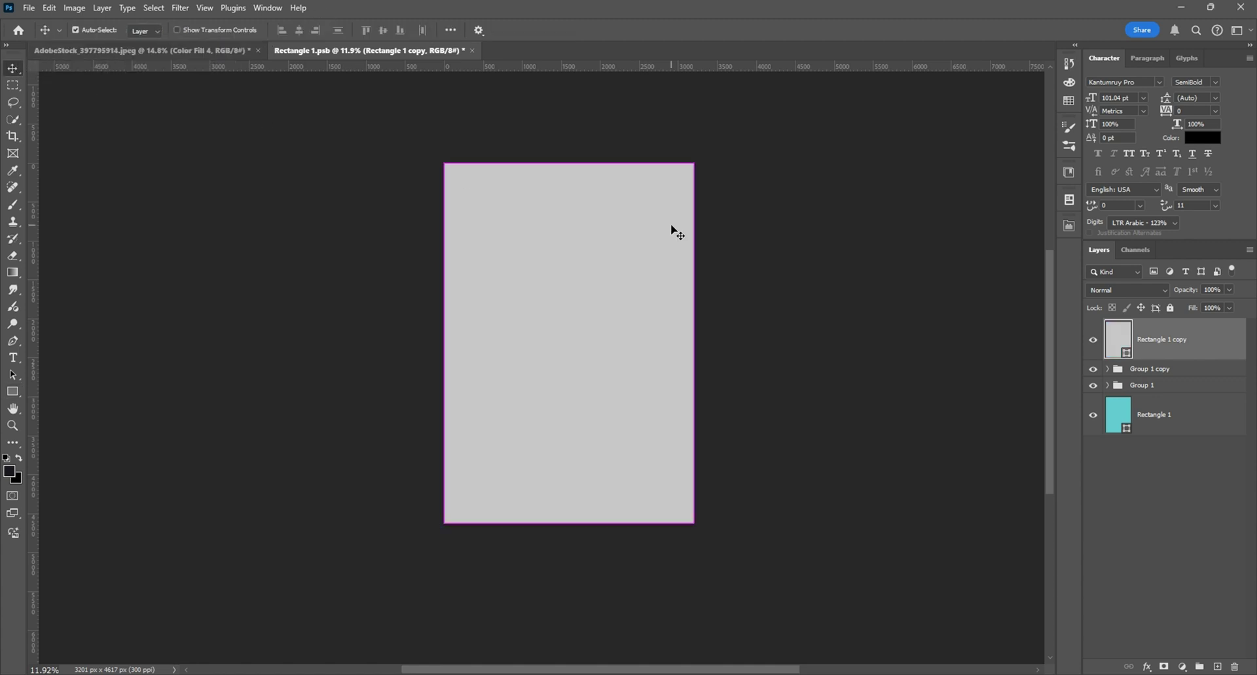
# Step: Rotate the gray rectangle to about 66.6° and position it over the lower right corner of the design
pyautogui.hotkey('ctrl', 't')
pyautogui.moveTo(727, 135); pyautogui.dragTo(821, 277)
pyautogui.moveTo(642, 278); pyautogui.dragTo(727, 417)
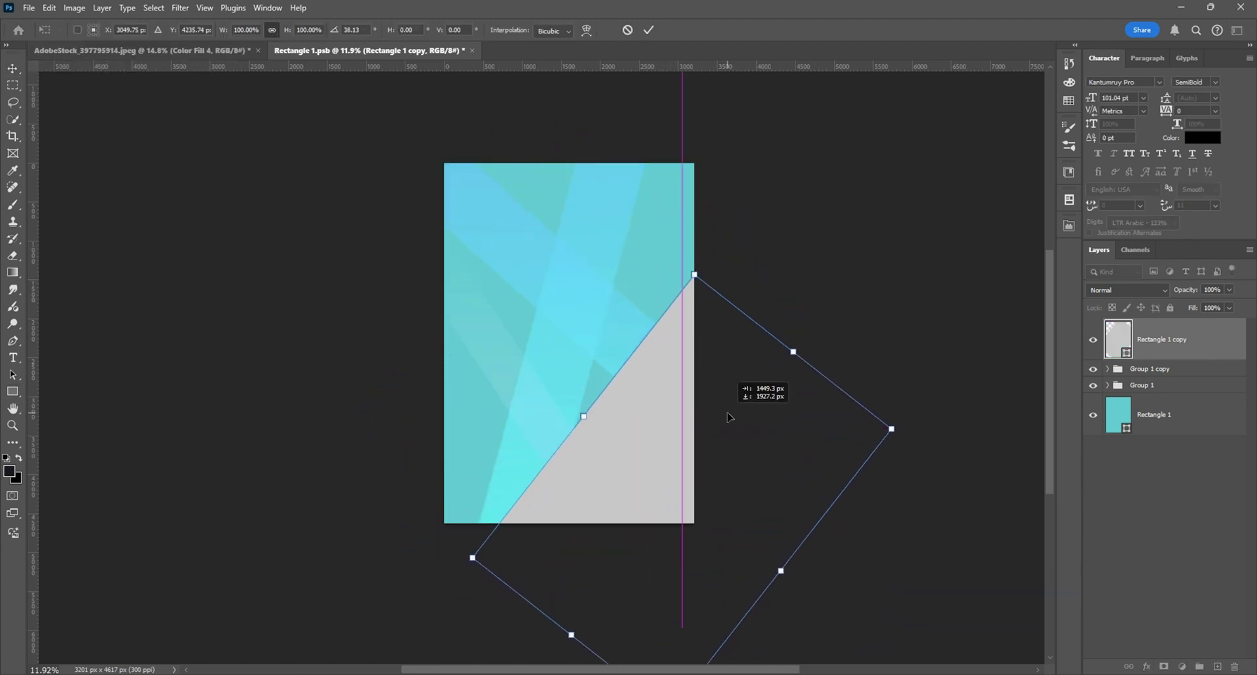
pyautogui.moveTo(853, 335); pyautogui.dragTo(870, 489)
pyautogui.moveTo(769, 510); pyautogui.dragTo(783, 532)
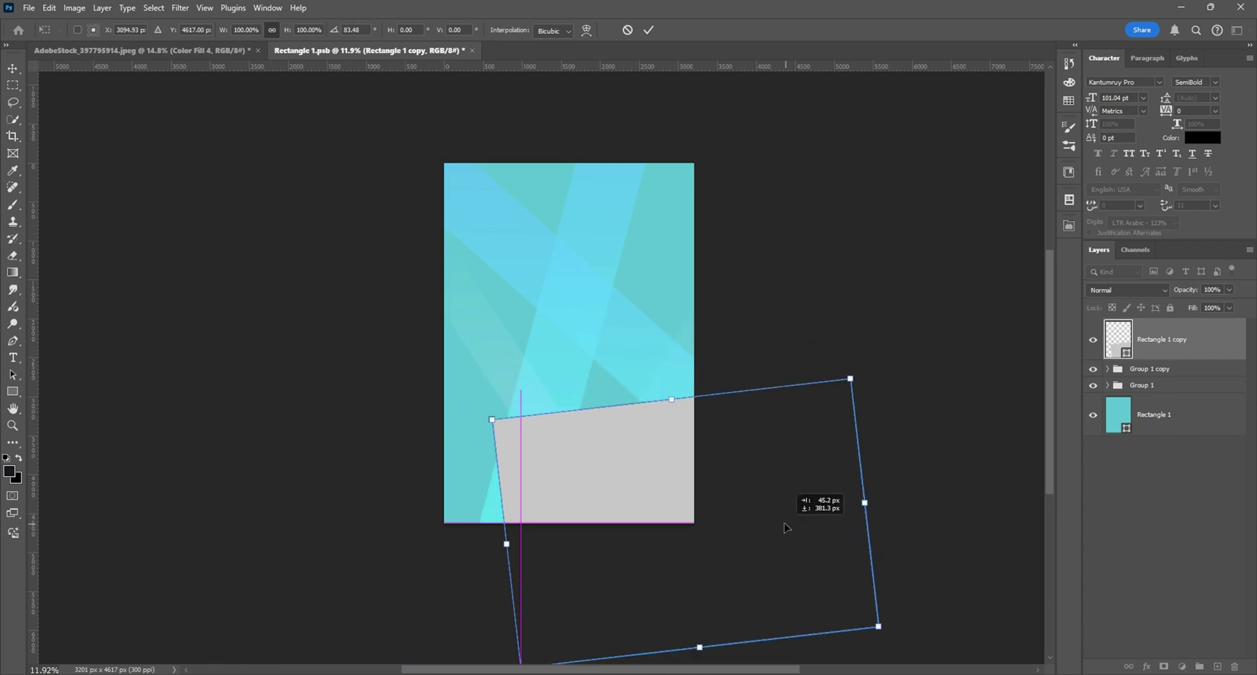
pyautogui.moveTo(890, 377); pyautogui.dragTo(841, 323)
pyautogui.moveTo(743, 491); pyautogui.dragTo(776, 449)
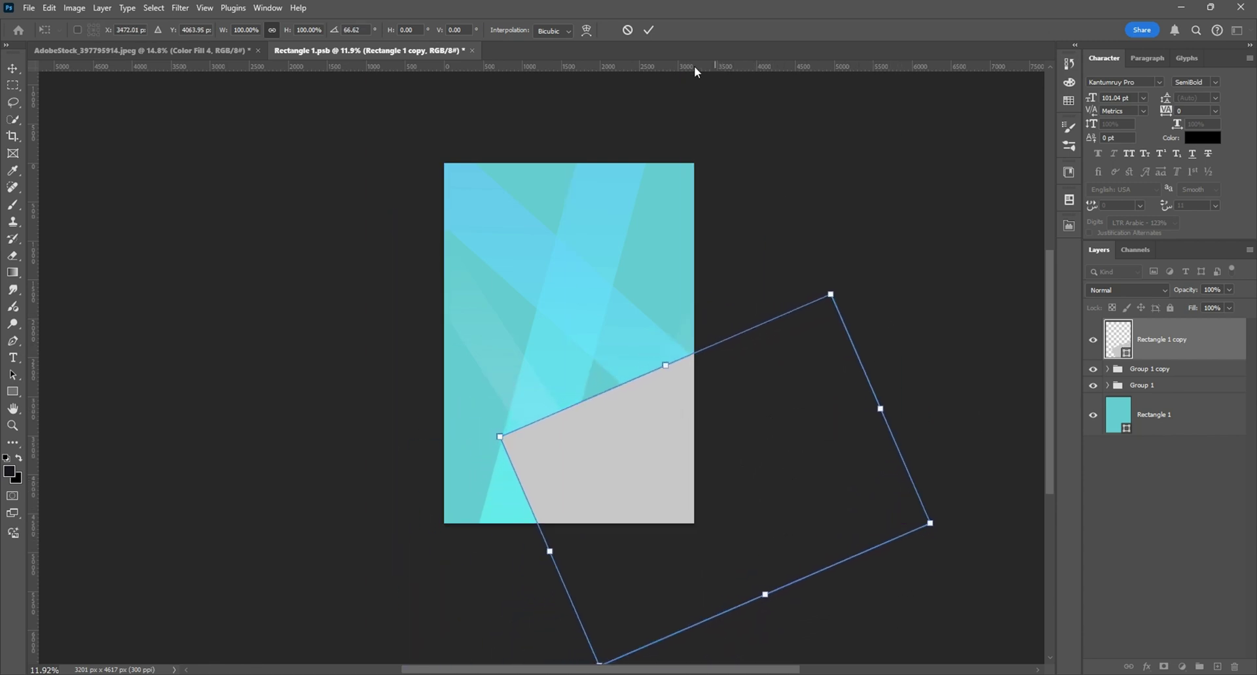
pyautogui.press('Return')
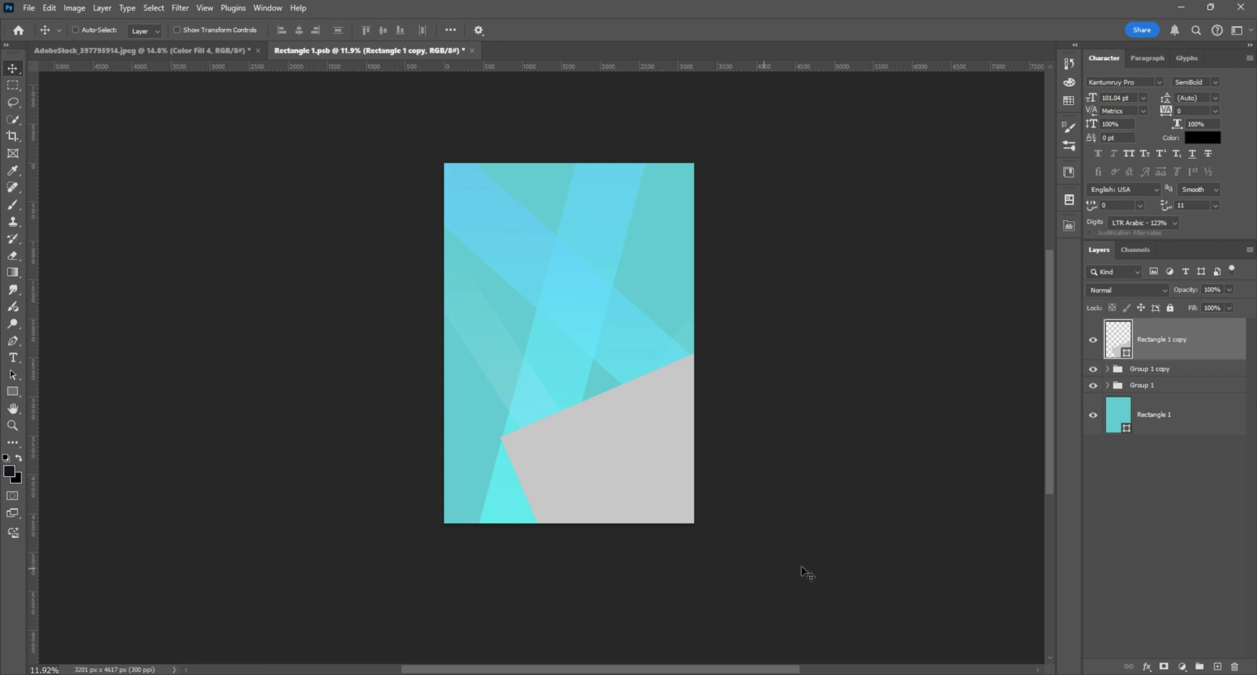
# Step: Save the body design and check the gray corner block on the polo mockup
pyautogui.hotkey('ctrl', 's')
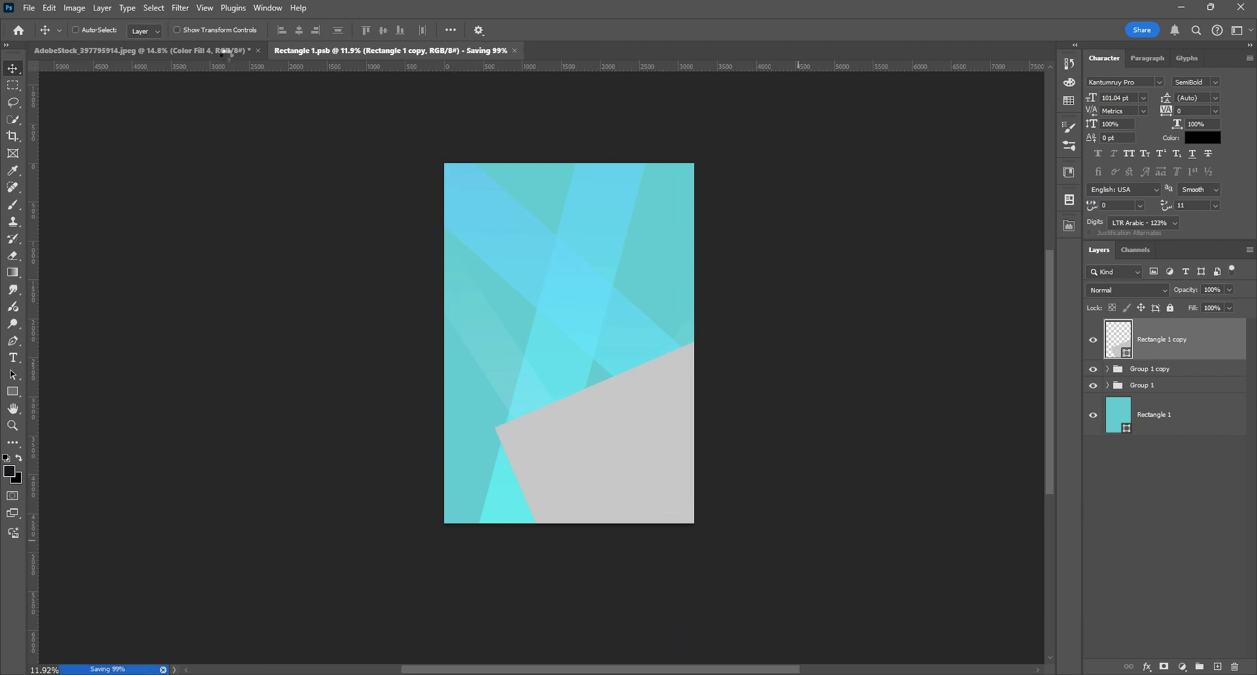
pyautogui.click(224, 53)
pyautogui.scroll(-4, 680, 298)
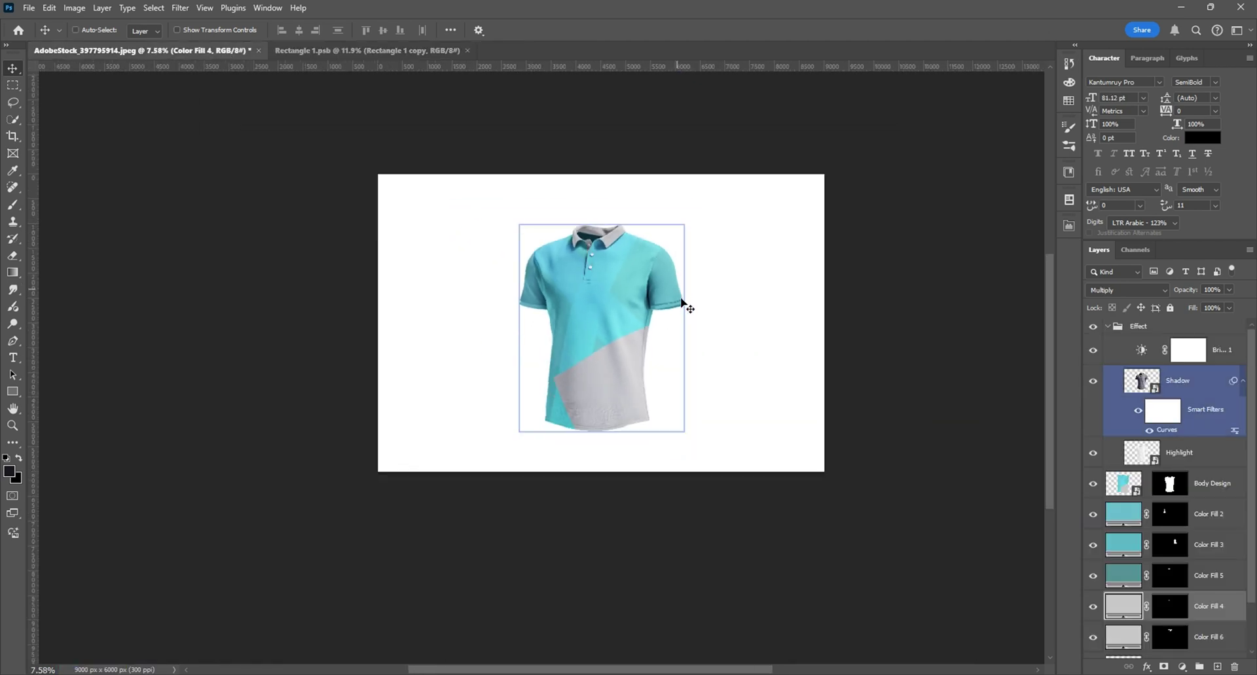
# Step: Move the gray rectangle over the upper part of the body design, save it and check it on the mockup
pyautogui.click(415, 52)
pyautogui.moveTo(789, 422); pyautogui.dragTo(705, 121)
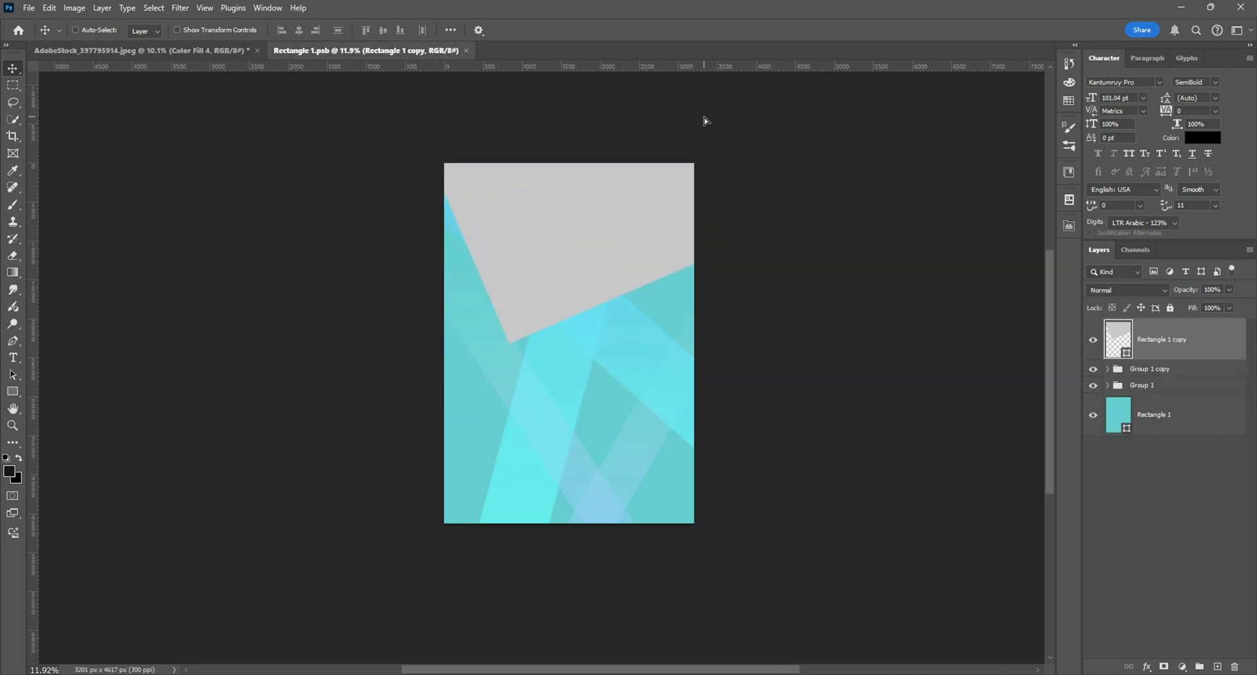
pyautogui.hotkey('ctrl', 's')
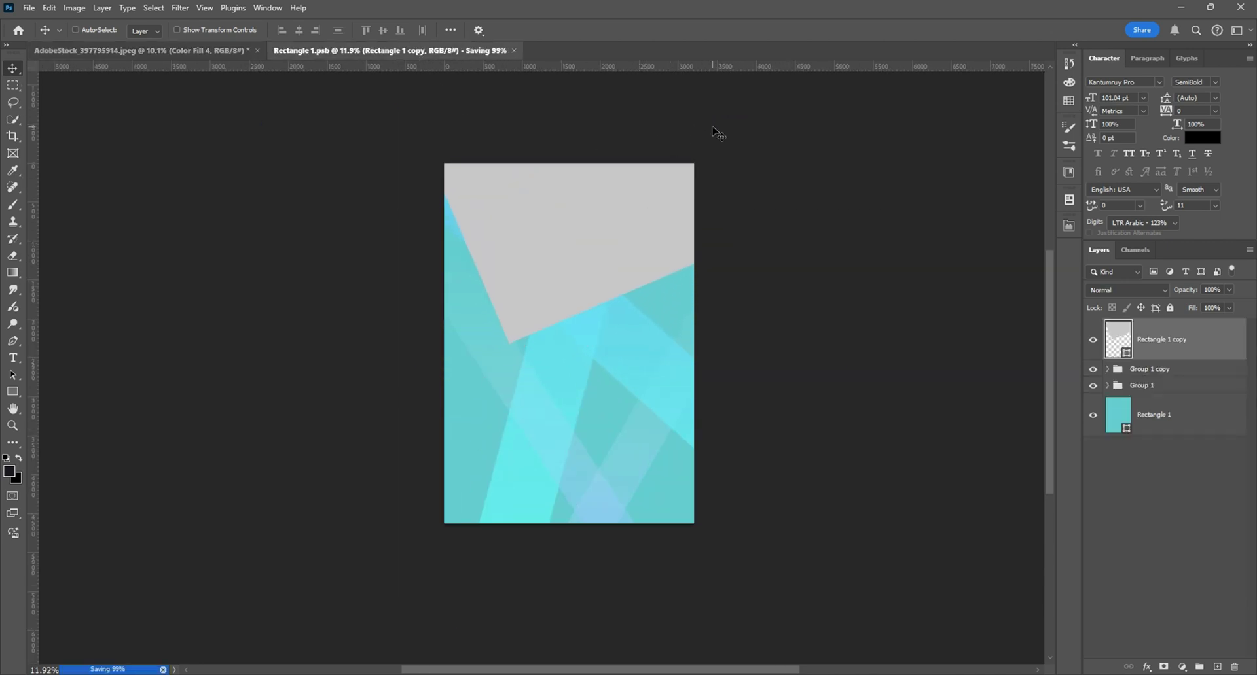
pyautogui.click(198, 49)
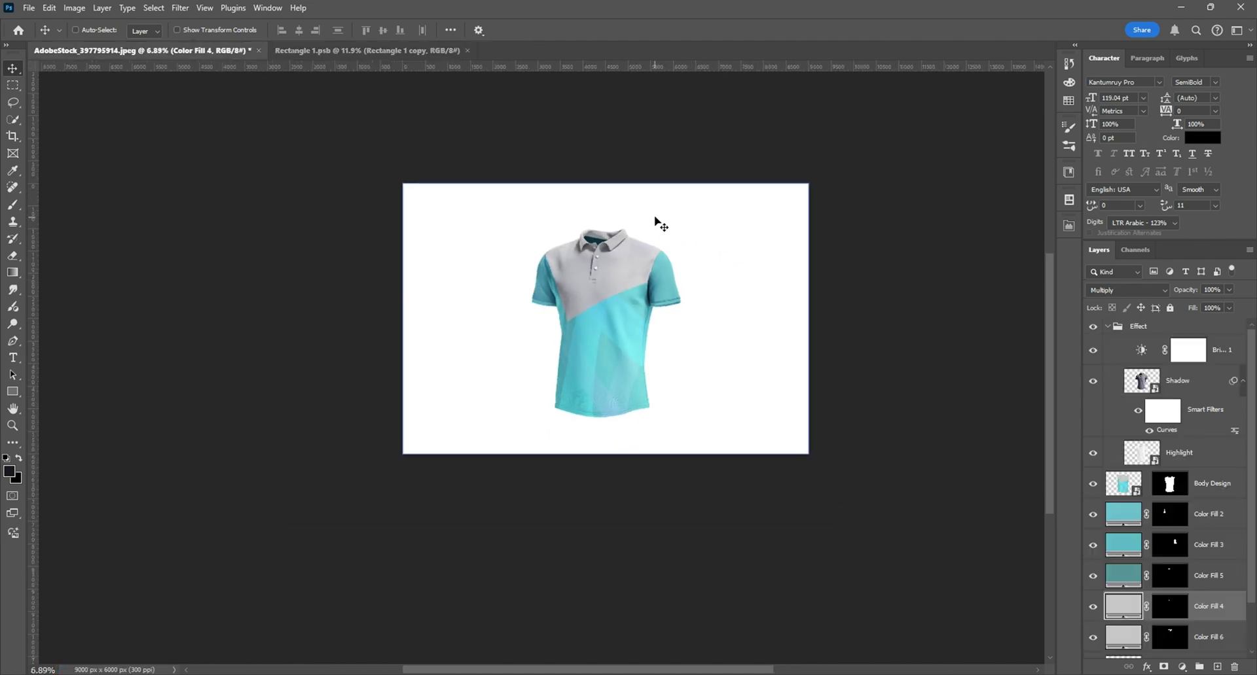
pyautogui.scroll(2, 658, 222)
# Step: Shift the gray rectangle slightly right and up in the body design, save it and view the whole mockup
pyautogui.click(344, 47)
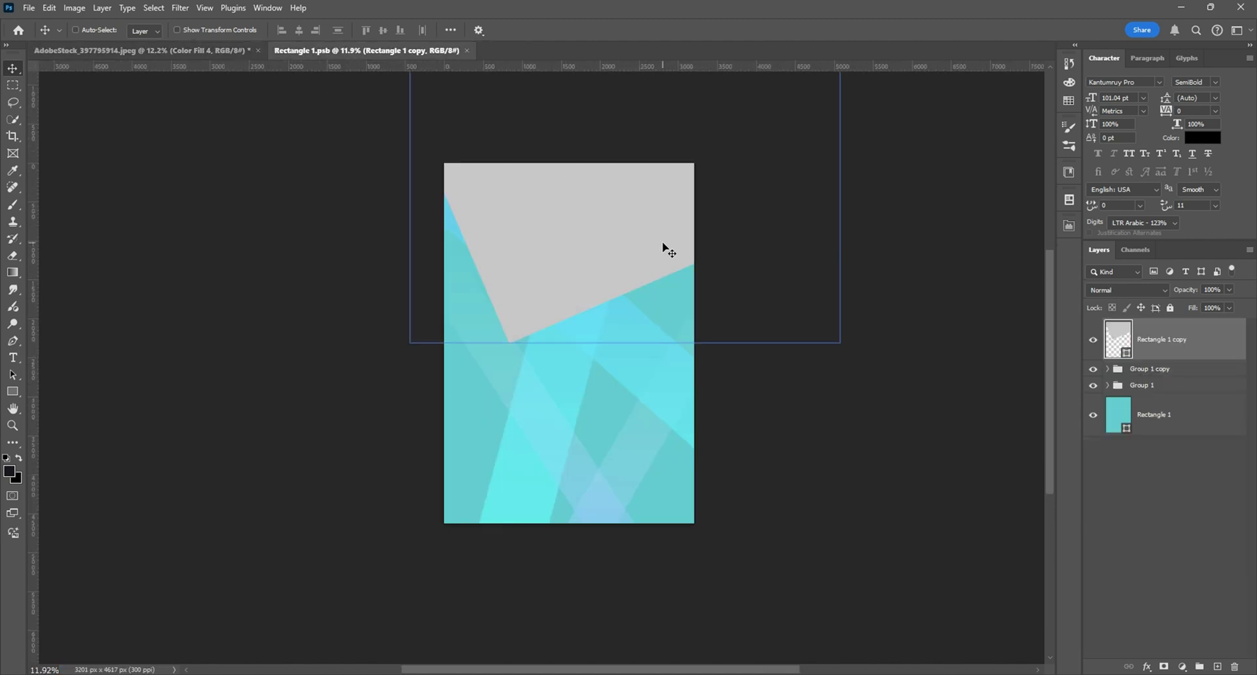
pyautogui.hotkey('ctrl', 't')
pyautogui.moveTo(688, 281); pyautogui.dragTo(712, 265)
pyautogui.press('Return')
pyautogui.hotkey('ctrl', 's')
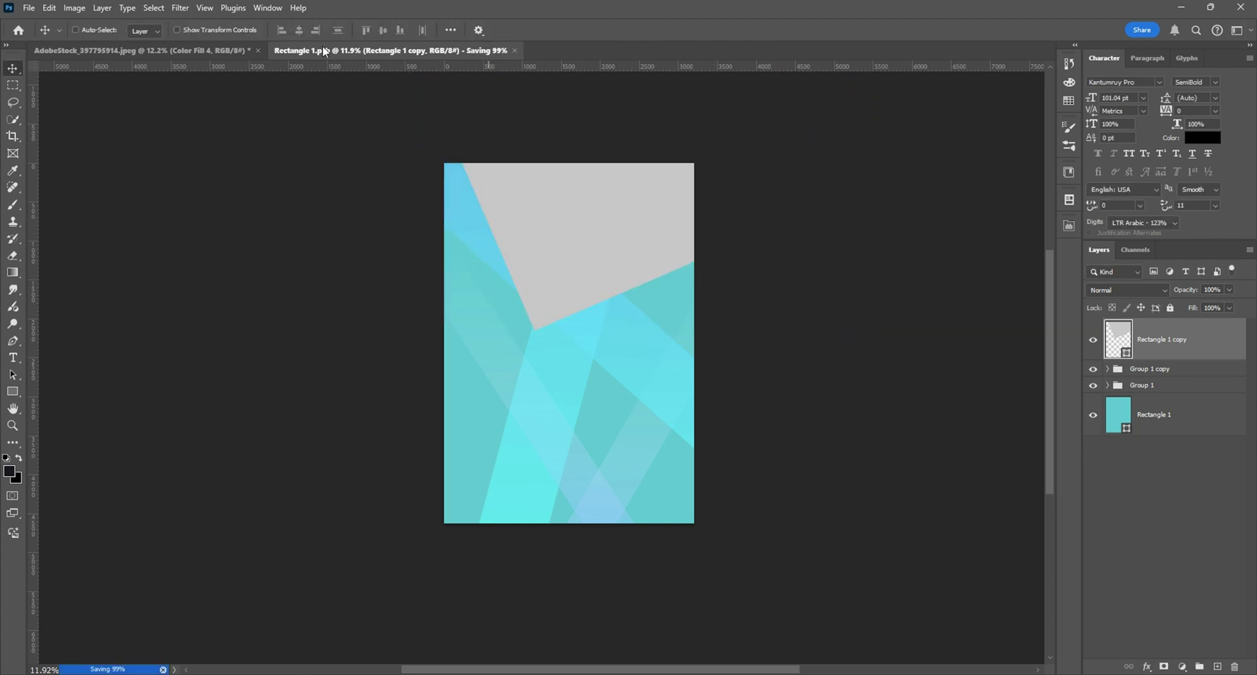
pyautogui.click(234, 48)
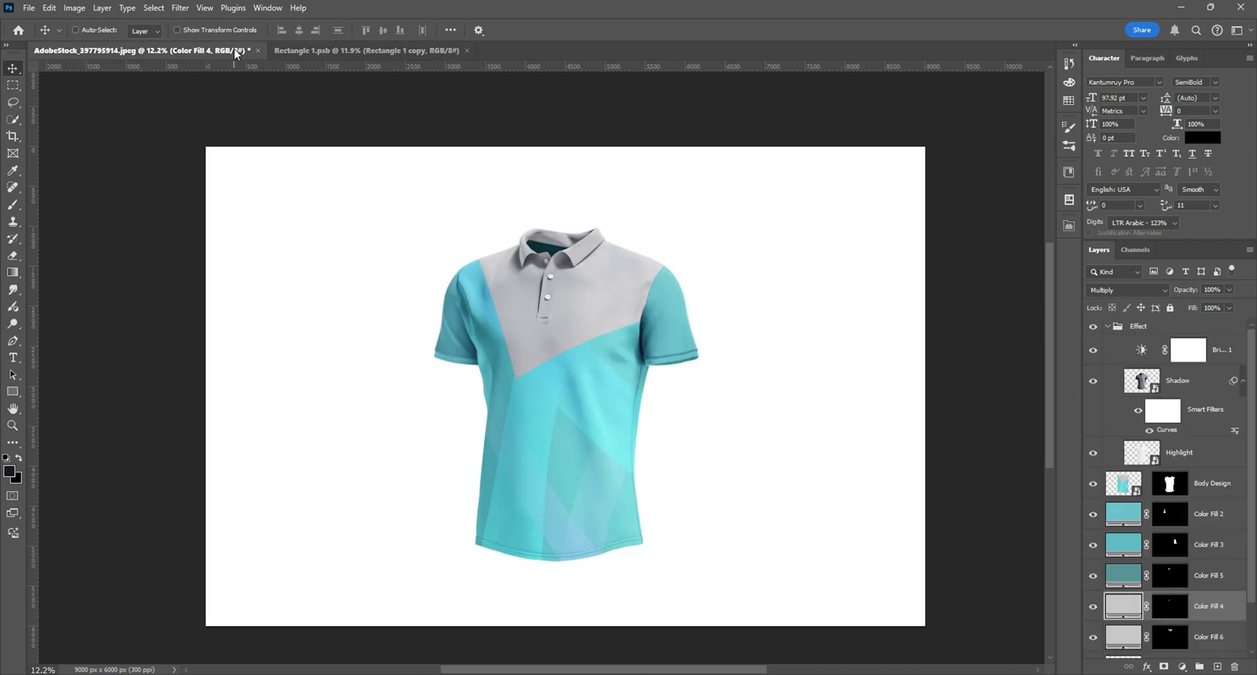
pyautogui.scroll(-2, 728, 277)
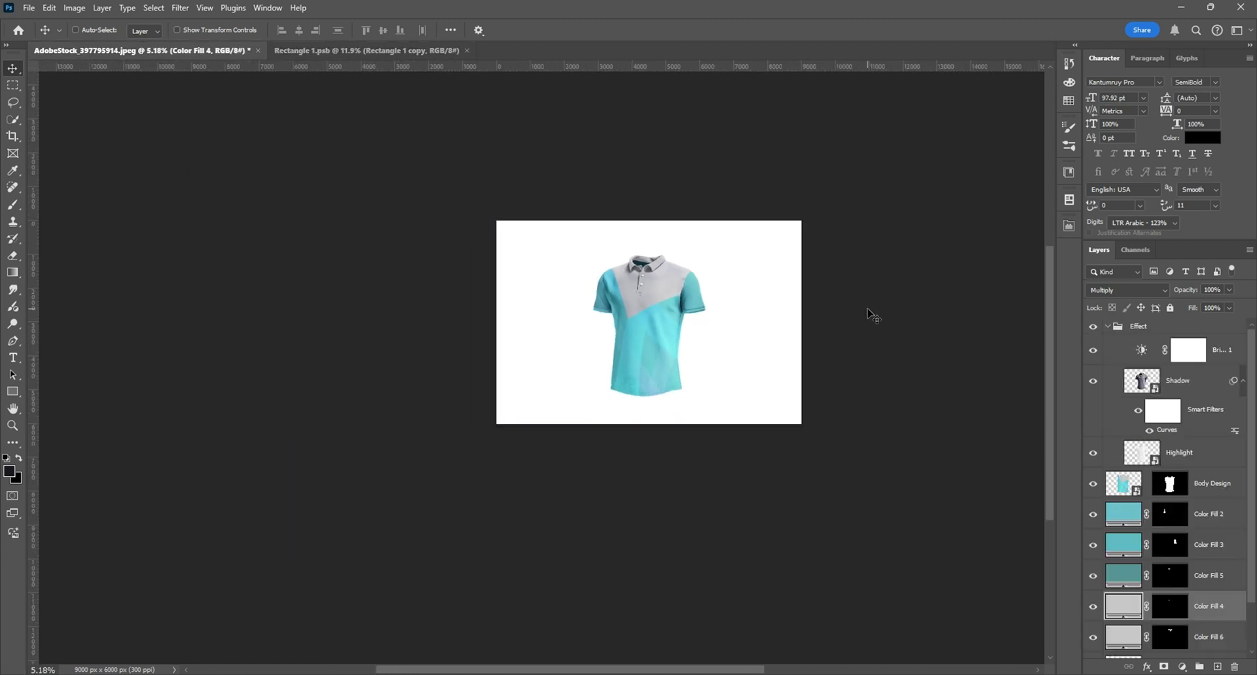
pyautogui.hotkey('ctrl', '0')
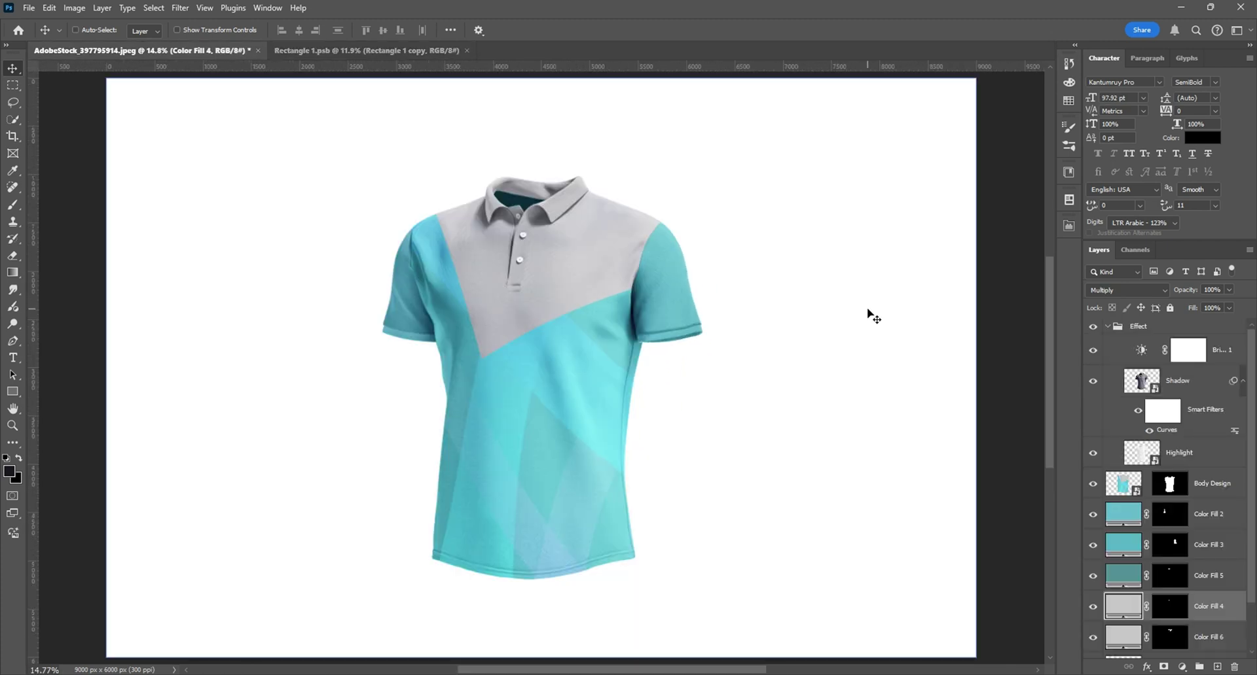
# Step: Recolor the collar's Color Fill 6 to teal #20aec4, starting from a color sampled on the shirt body
pyautogui.scroll(-1, 1132, 597)
pyautogui.doubleClick(1123, 604)
pyautogui.click(597, 388)
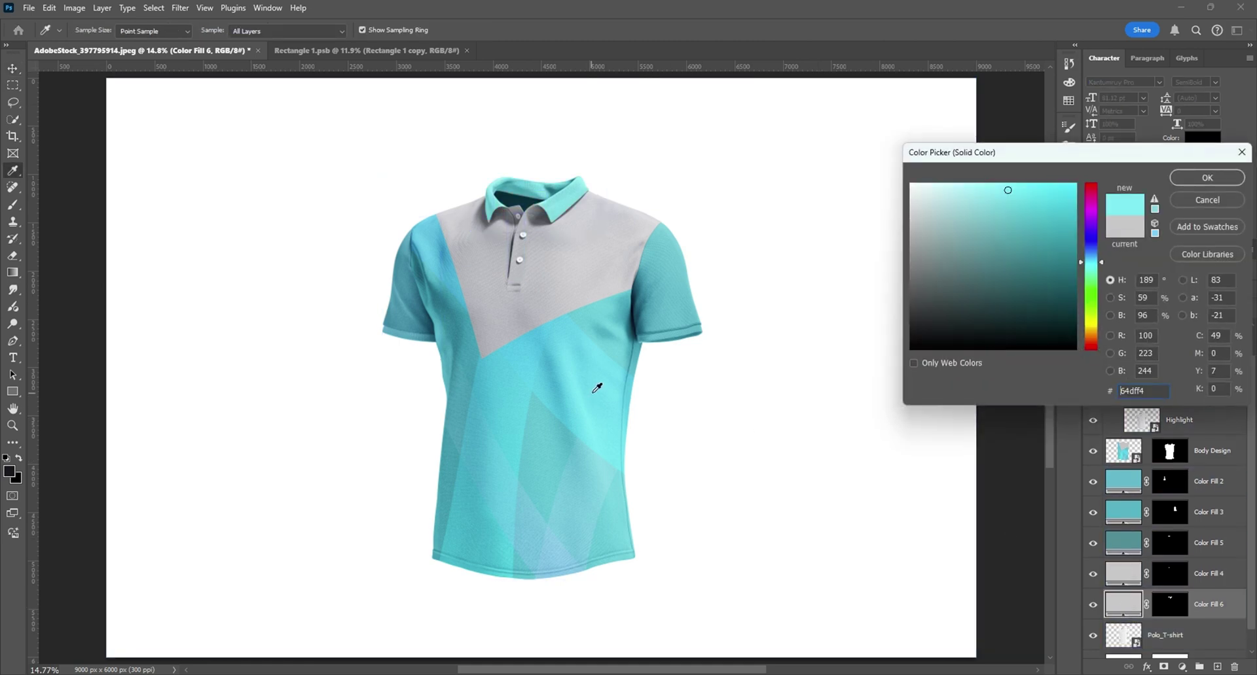
pyautogui.click(619, 329)
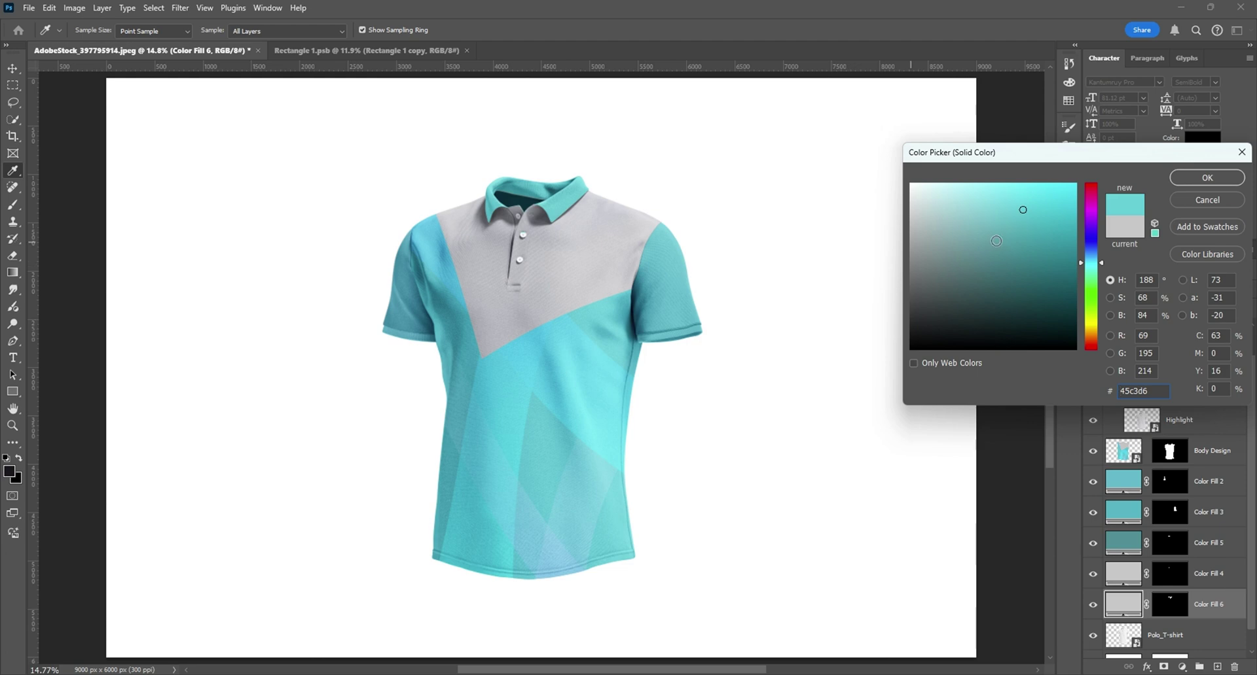
pyautogui.click(1025, 217)
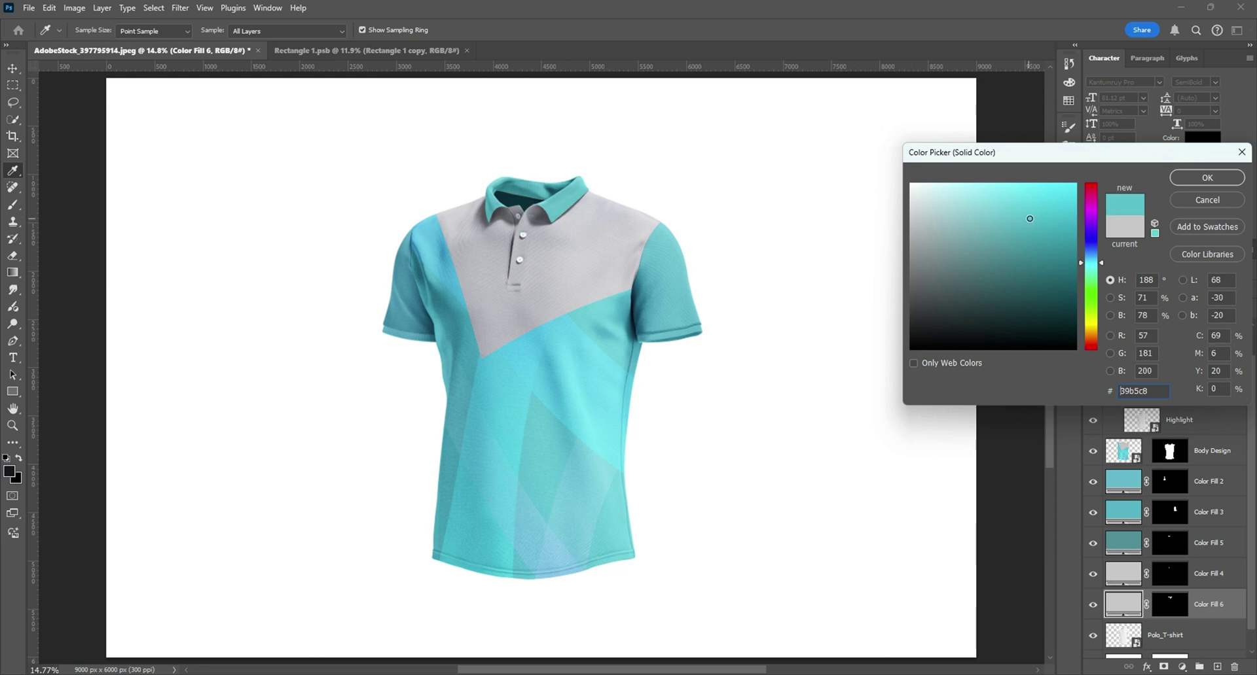
pyautogui.moveTo(1029, 218); pyautogui.dragTo(1050, 221)
pyautogui.click(1193, 178)
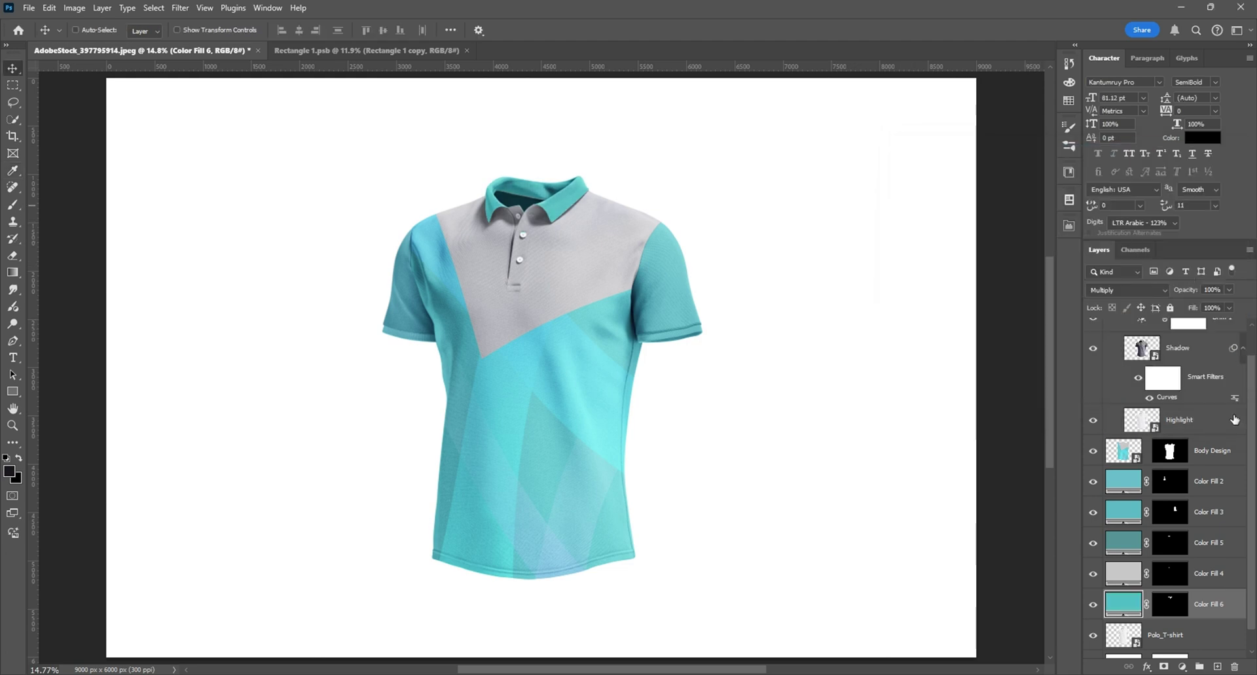
# Step: Change the right-hand sleeve's Color Fill 3 to a neutral light gray, #cdcdcd
pyautogui.click(1122, 548)
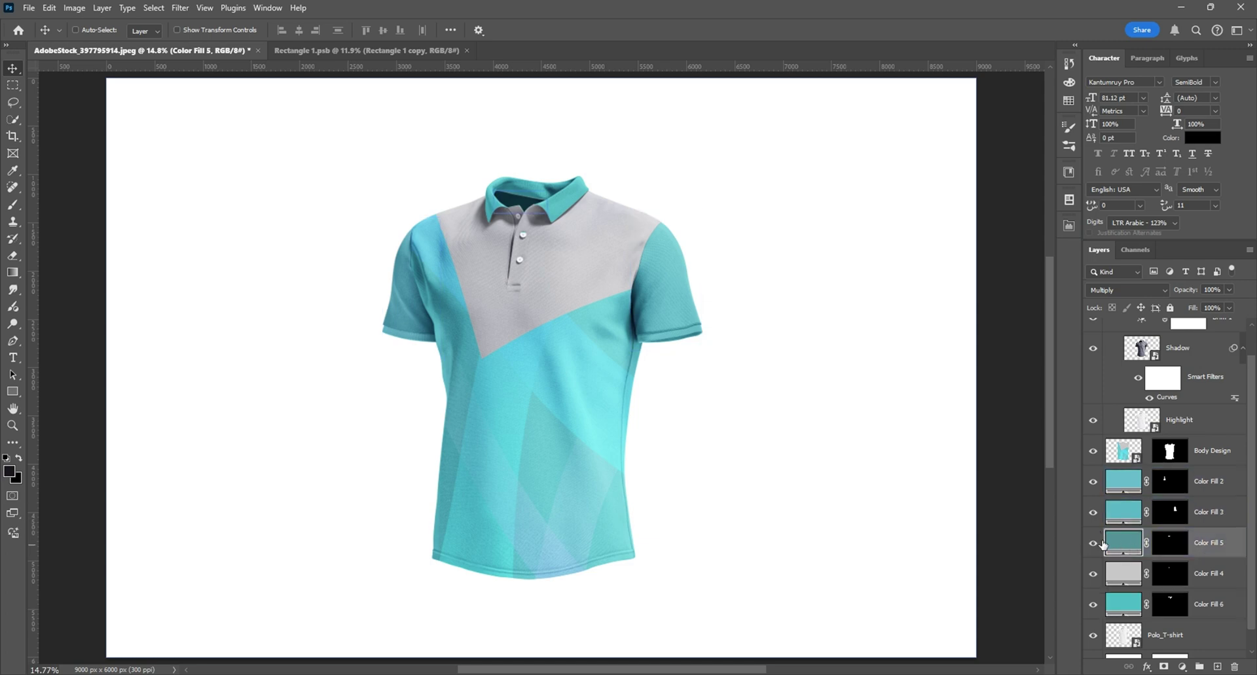
pyautogui.doubleClick(1123, 512)
pyautogui.click(559, 248)
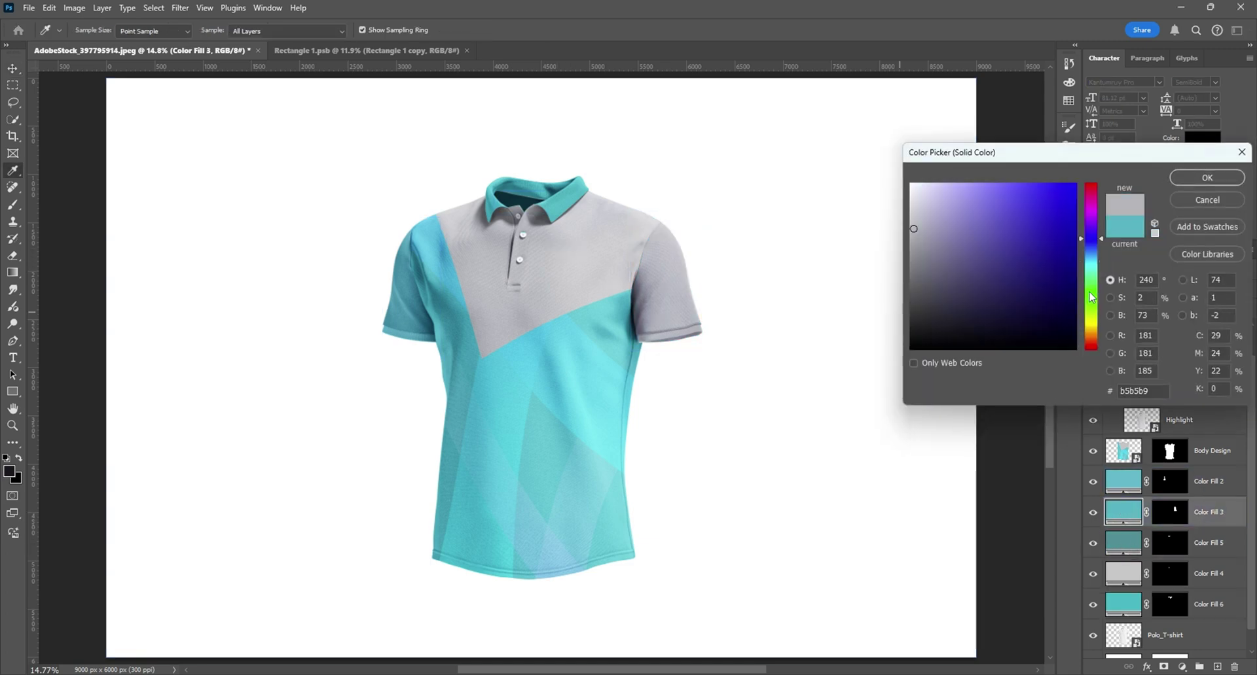
pyautogui.moveTo(938, 239)
pyautogui.mouseDown()
pyautogui.moveTo(909, 208)
pyautogui.moveTo(922, 222)
pyautogui.moveTo(924, 205)
pyautogui.moveTo(905, 214)
pyautogui.mouseUp()
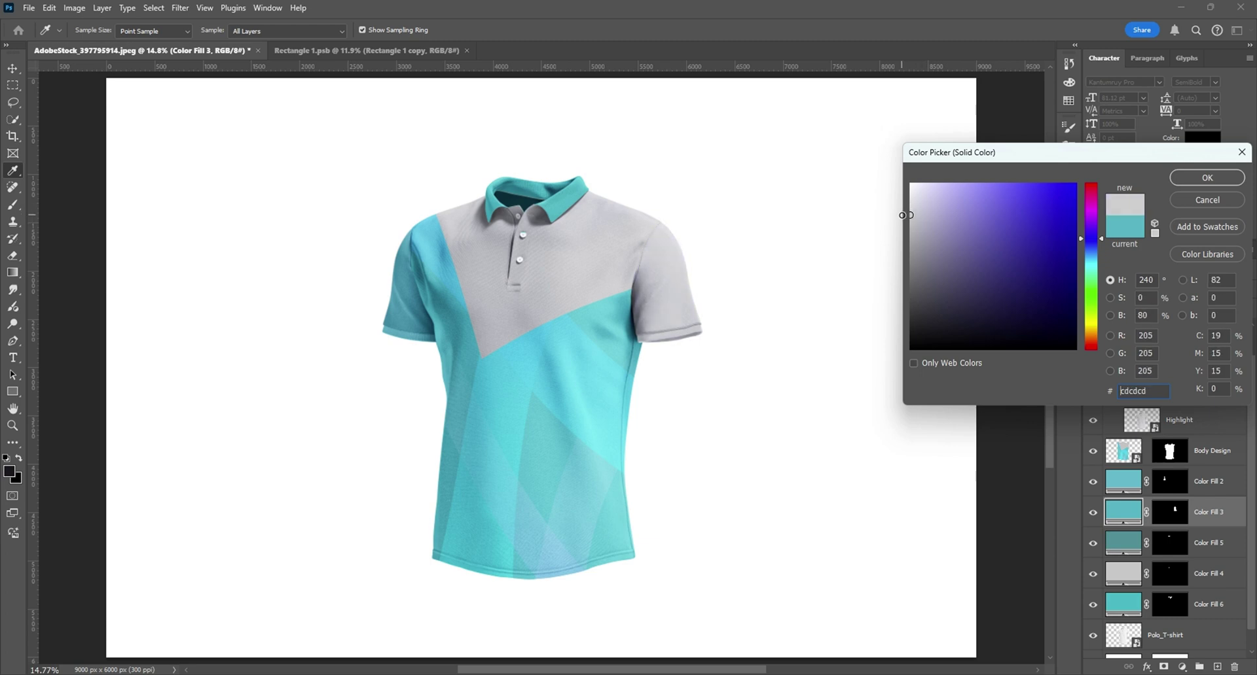
pyautogui.click(1207, 178)
pyautogui.scroll(-4, 875, 318)
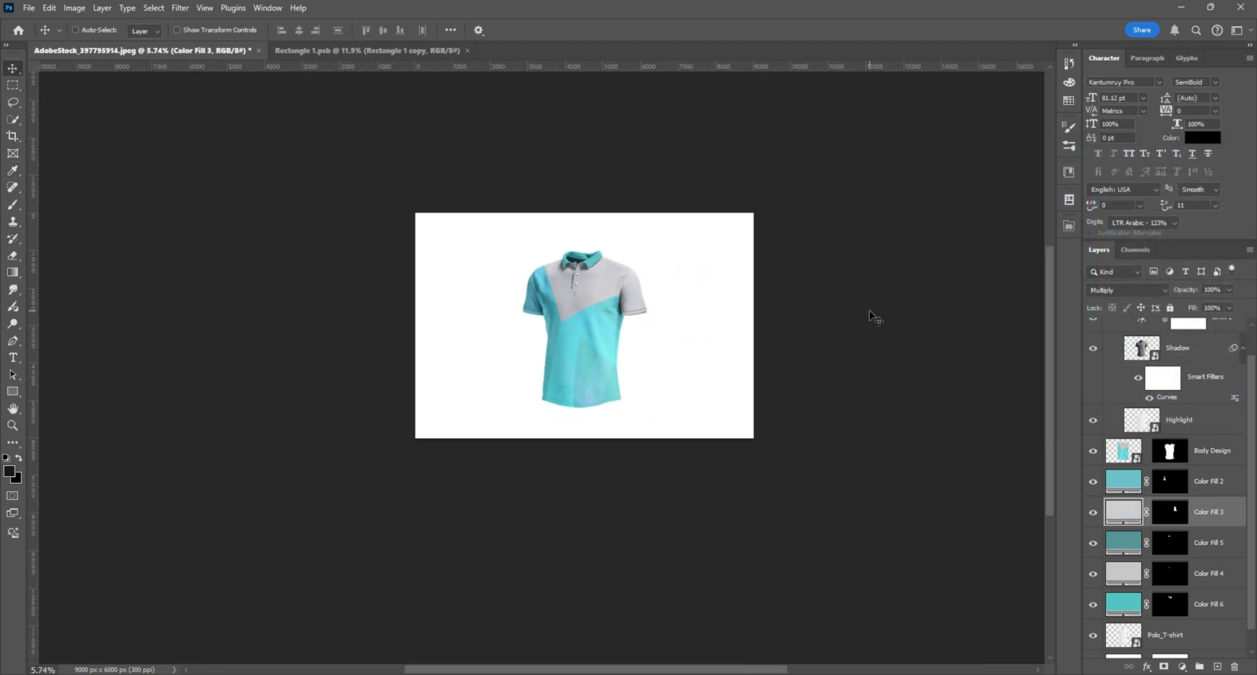
pyautogui.scroll(4, 875, 318)
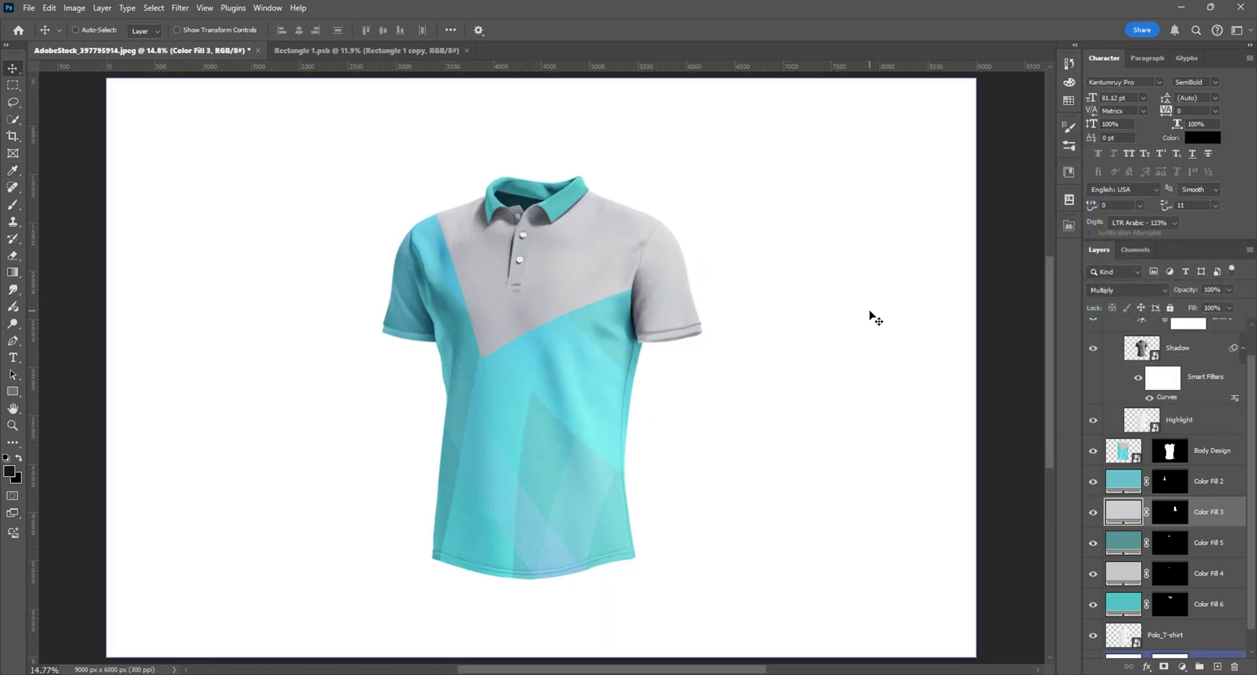
pyautogui.scroll(-1, 869, 313)
pyautogui.scroll(5, 565, 218)
pyautogui.scroll(-5, 603, 209)
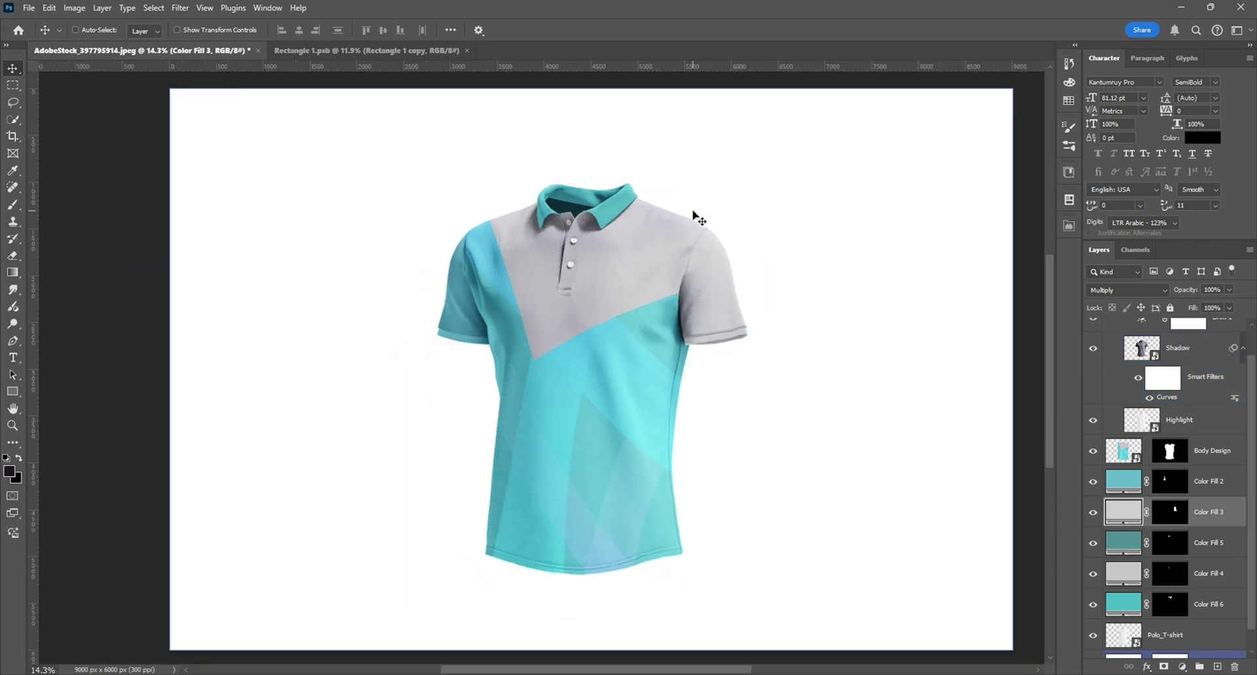
pyautogui.scroll(-1, 697, 218)
pyautogui.scroll(1, 695, 216)
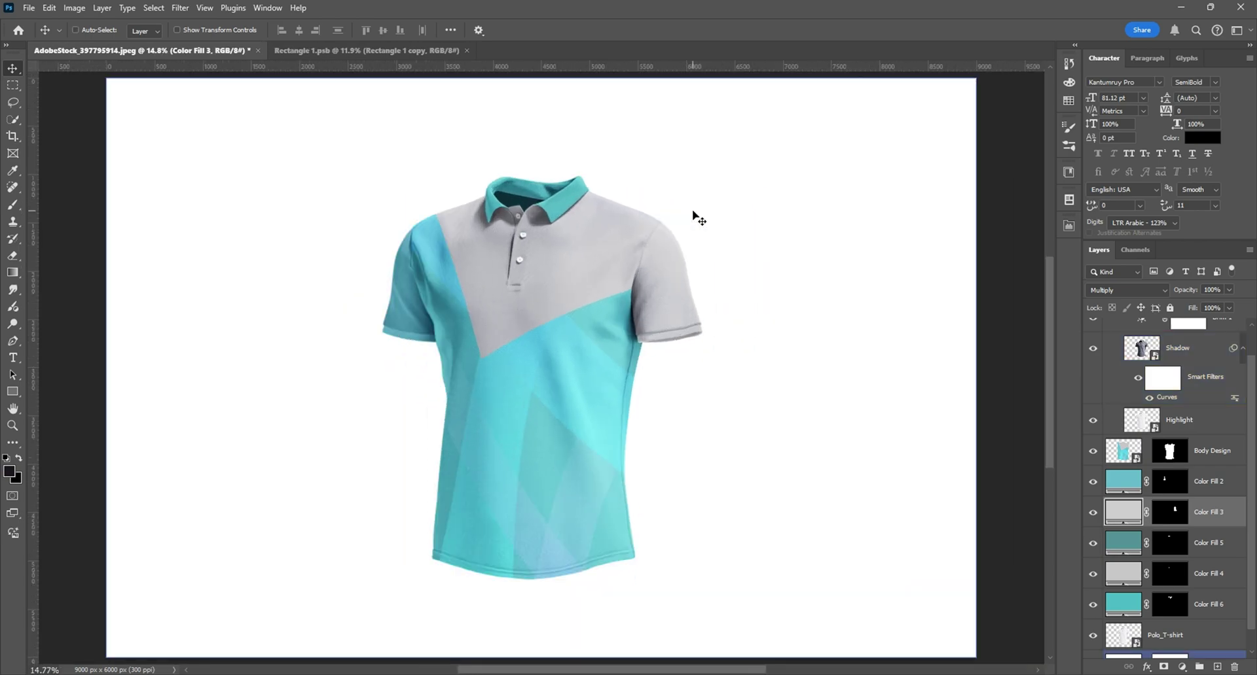
# Step: Brighten the collar's Color Fill 6 to cyan #00cdec
pyautogui.doubleClick(1123, 604)
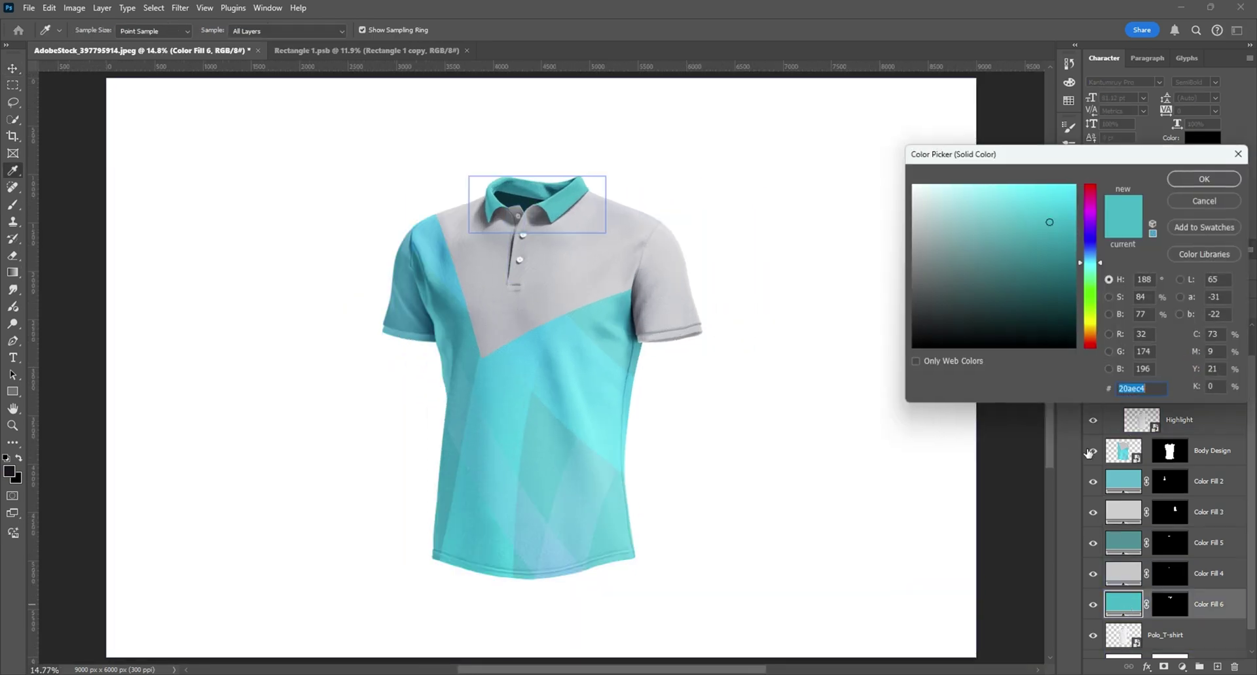
pyautogui.moveTo(1050, 222); pyautogui.dragTo(1079, 197)
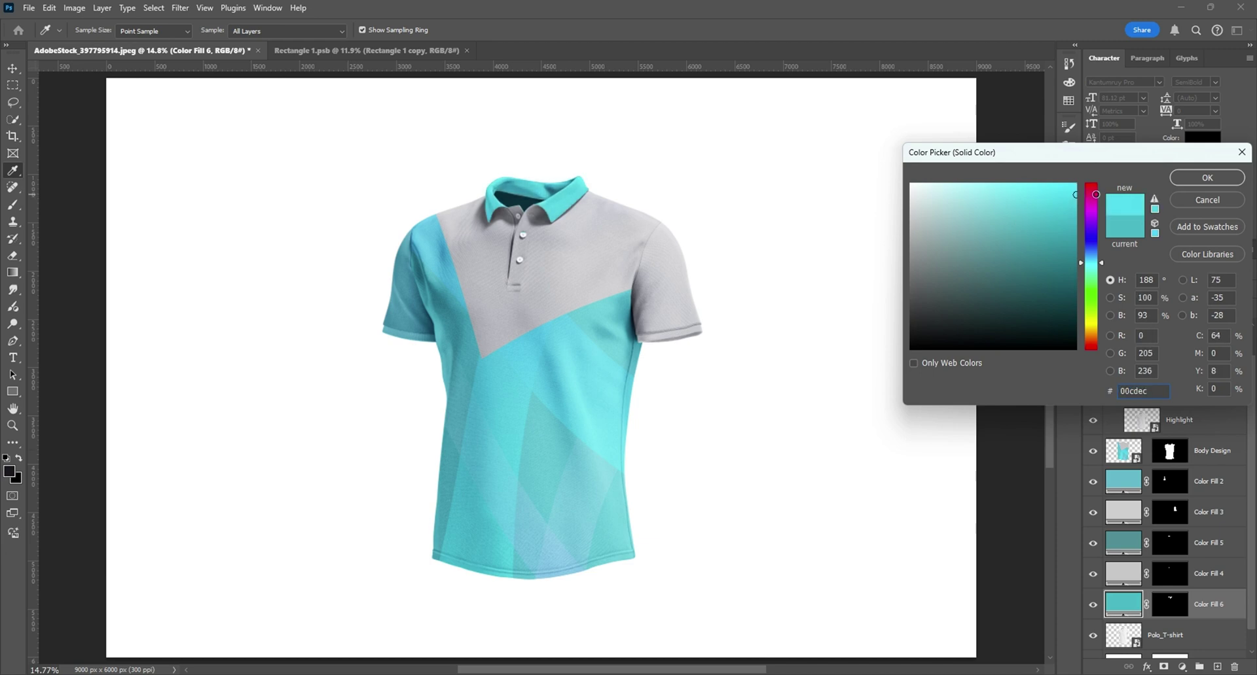
pyautogui.click(1217, 177)
pyautogui.scroll(-2, 847, 281)
pyautogui.scroll(1, 1200, 427)
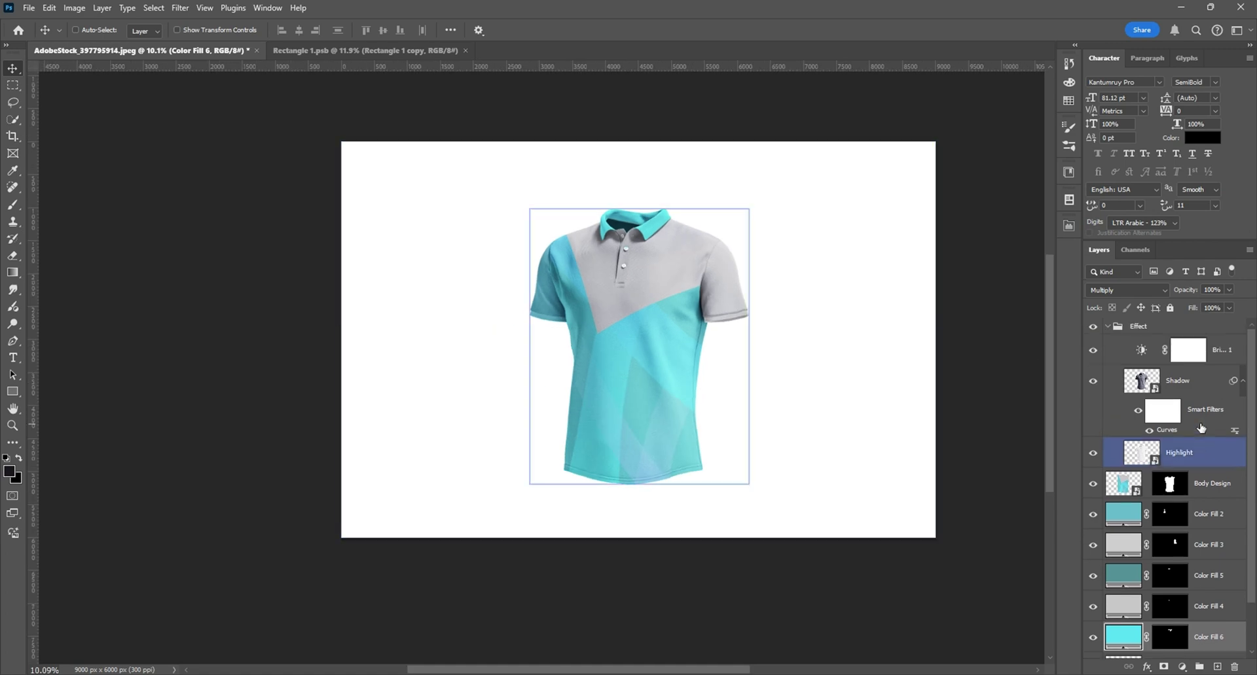
# Step: Add a Curves adjustment above Brightness/Contrast 1 in the Effect group and shape its curve for stronger shirt contrast
pyautogui.click(1218, 360)
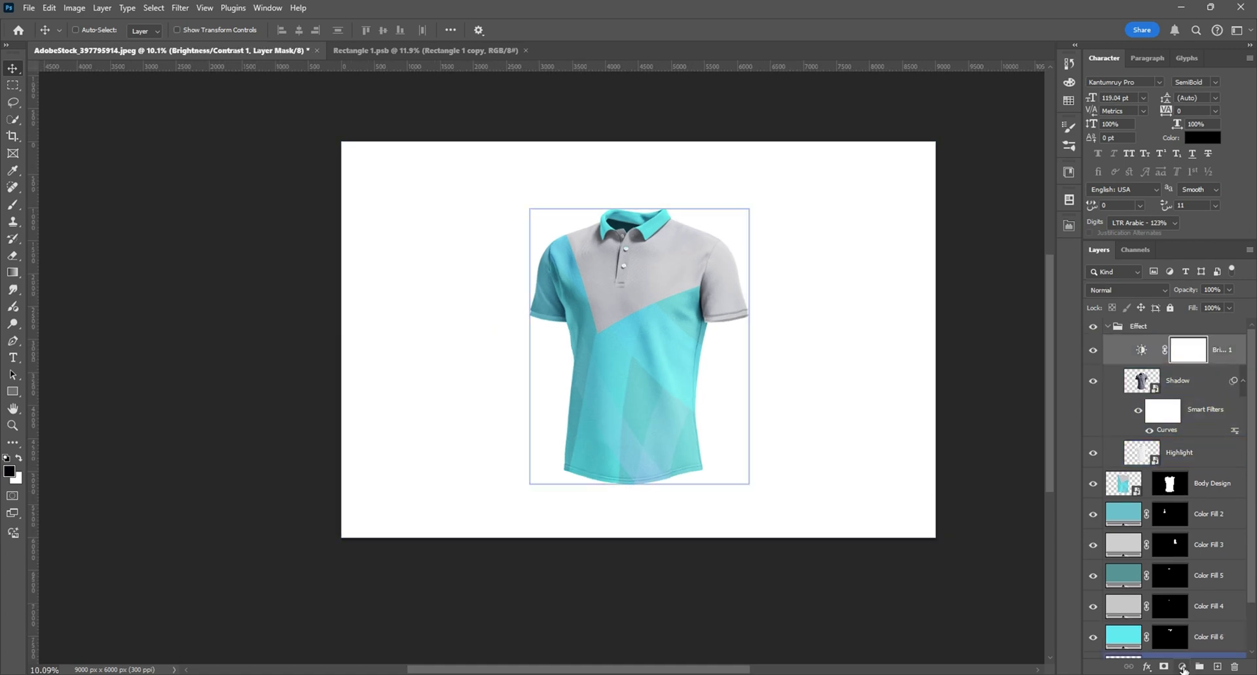
pyautogui.click(1182, 667)
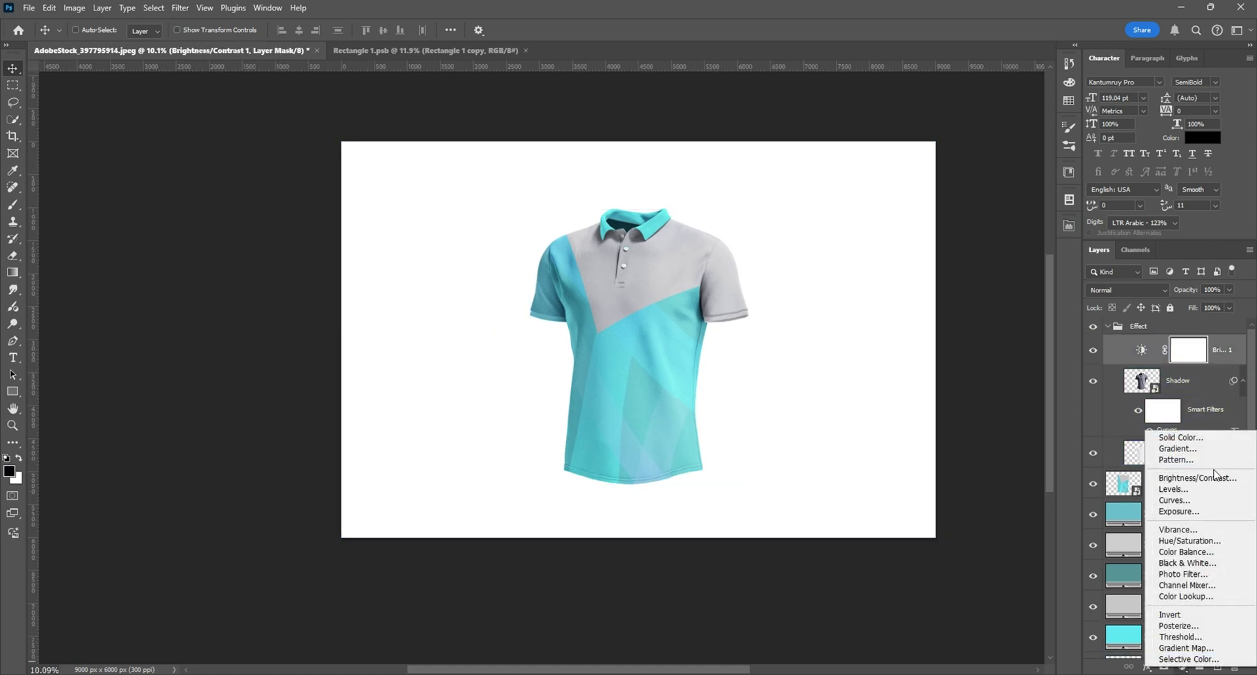
pyautogui.click(1192, 505)
pyautogui.moveTo(942, 396); pyautogui.dragTo(957, 394)
pyautogui.moveTo(1034, 396); pyautogui.dragTo(1030, 396)
pyautogui.moveTo(951, 394); pyautogui.dragTo(956, 391)
pyautogui.click(1032, 222)
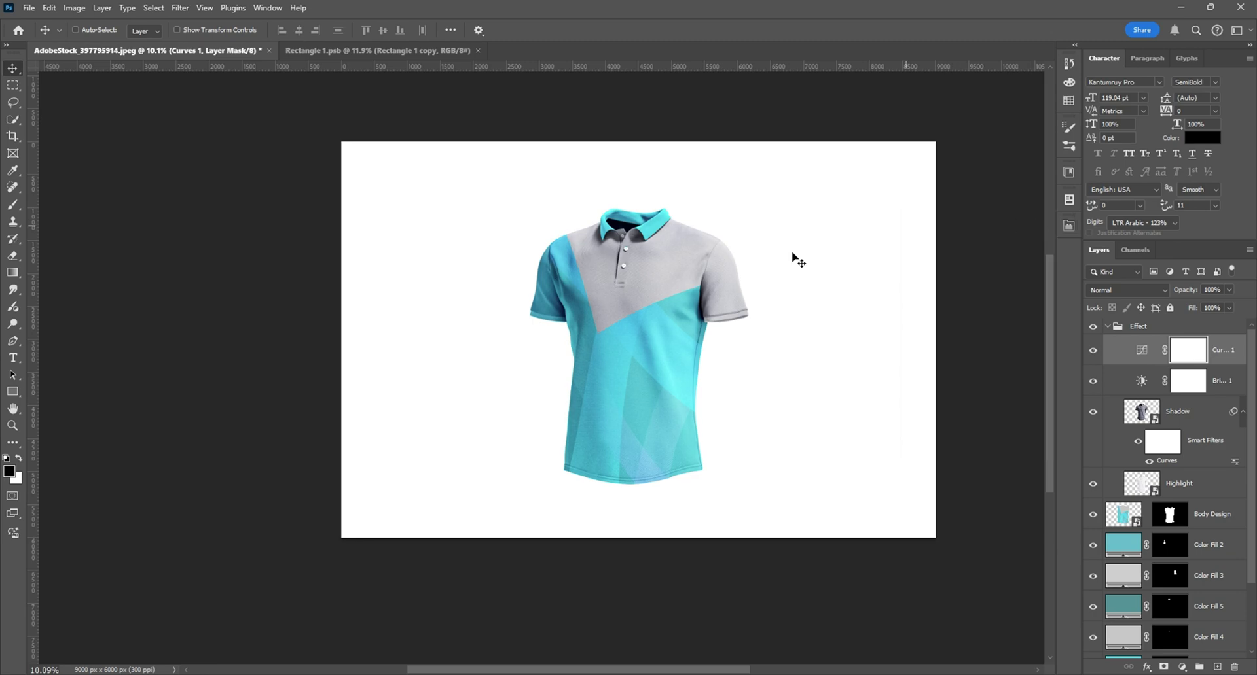
pyautogui.scroll(-4, 673, 274)
pyautogui.scroll(3, 930, 295)
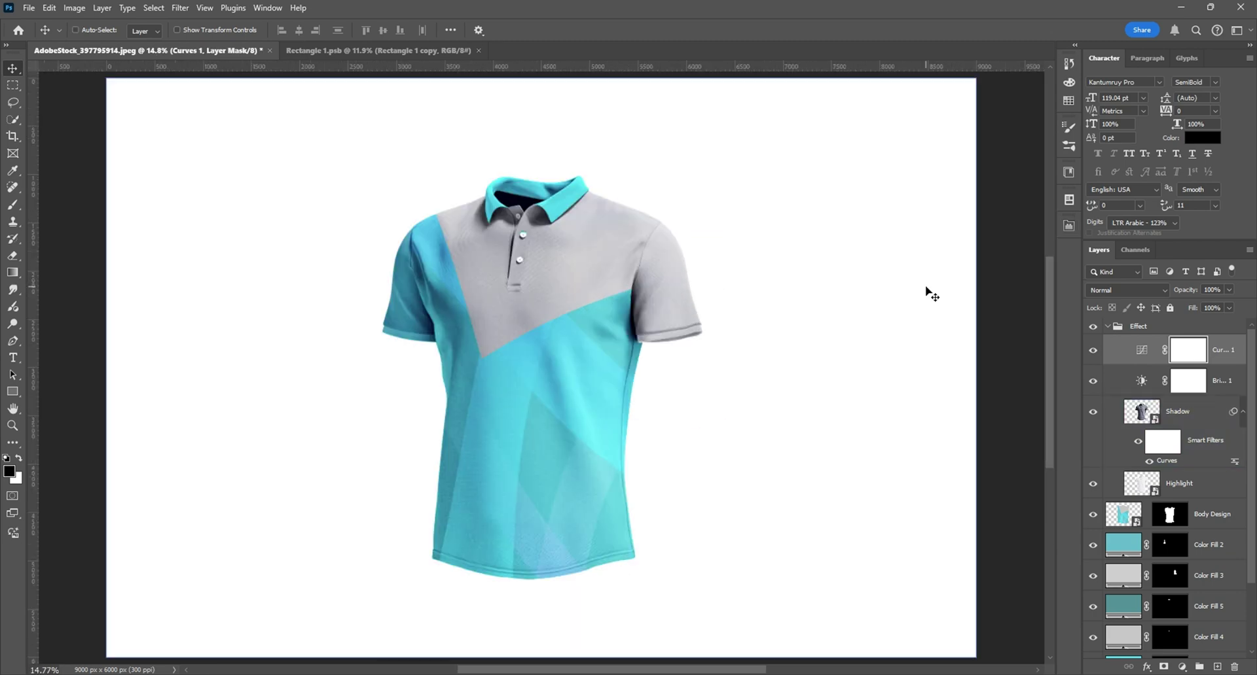
# Step: Collapse the Effect group and group every layer from it down to Polo_T-shirt, leaving out the background Color Fill 1
pyautogui.click(1108, 327)
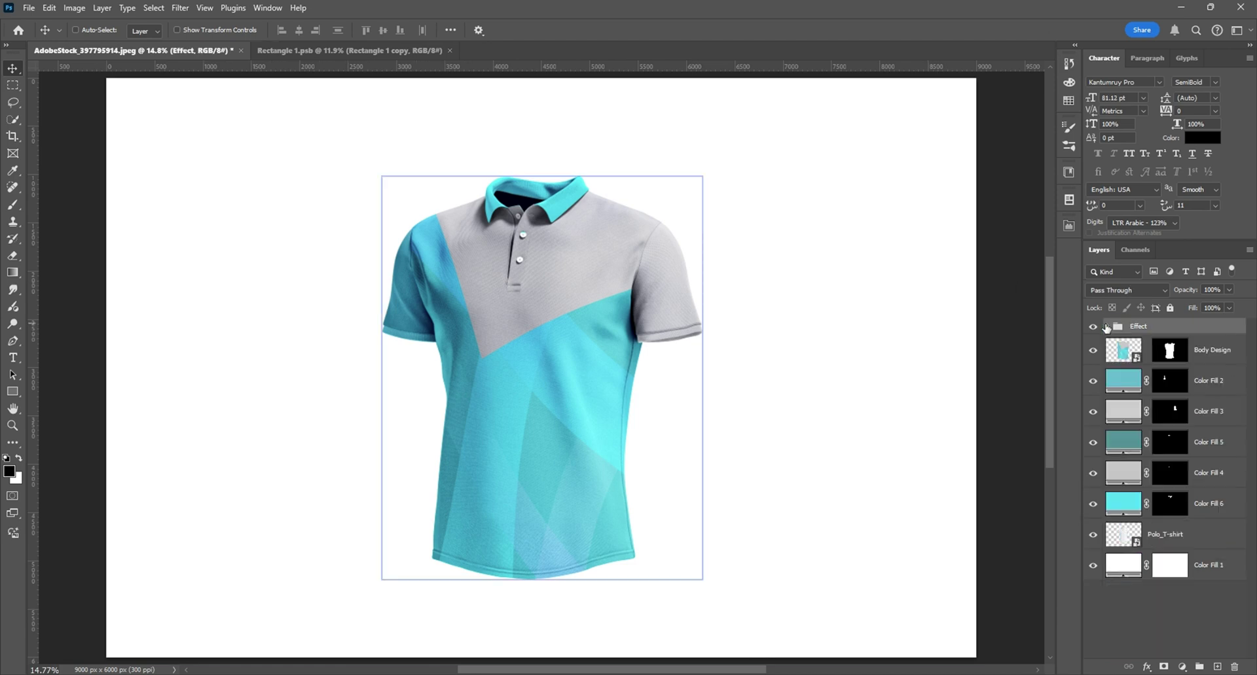
pyautogui.keyDown('shift'); pyautogui.click(1180, 534); pyautogui.keyUp('shift')
pyautogui.hotkey('ctrl', 'g')
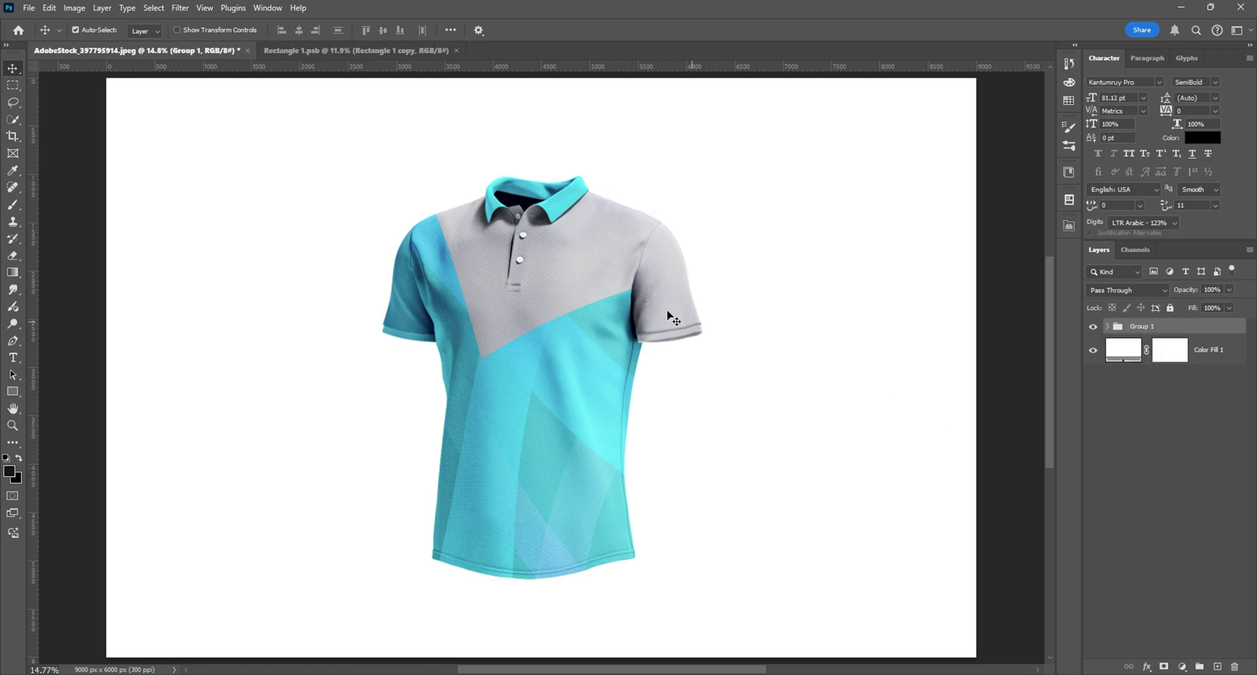
pyautogui.scroll(-3, 687, 308)
pyautogui.hotkey('ctrl', 't')
pyautogui.moveTo(650, 353); pyautogui.dragTo(648, 348)
pyautogui.hotkey('ctrl', 'z')
# Step: Link the Body Design layer to its mask inside Group 1, then collapse the group
pyautogui.click(1106, 327)
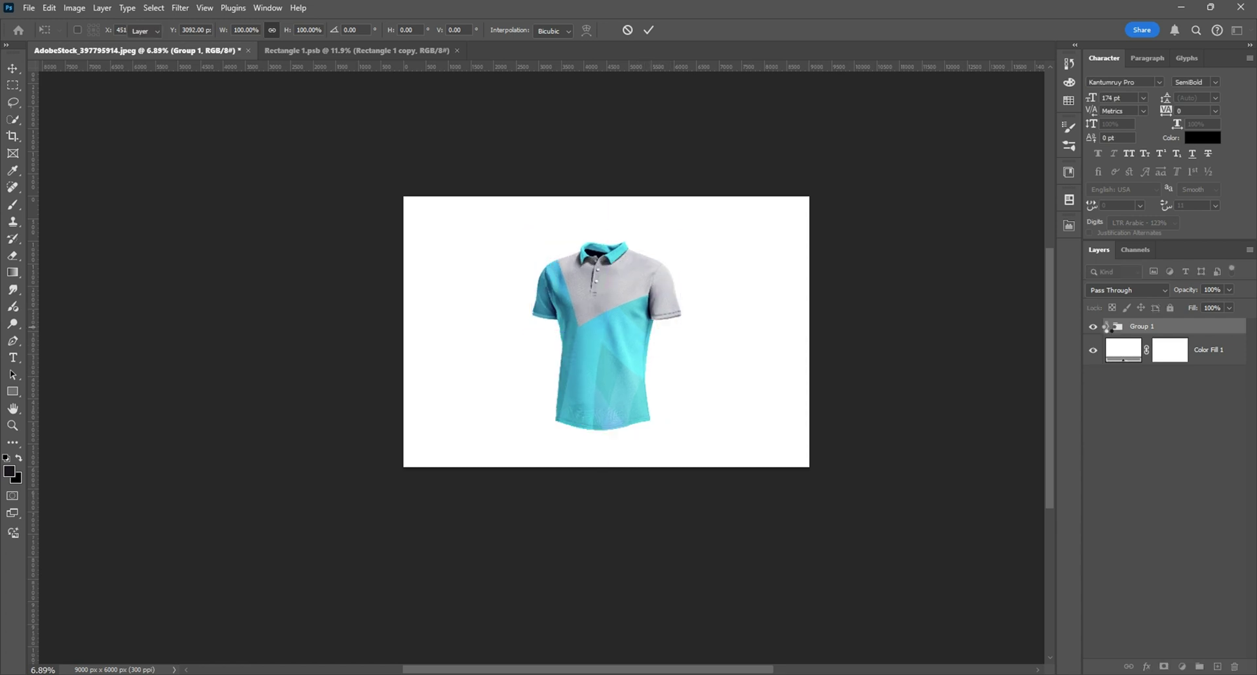
pyautogui.click(1106, 327)
pyautogui.click(1165, 489)
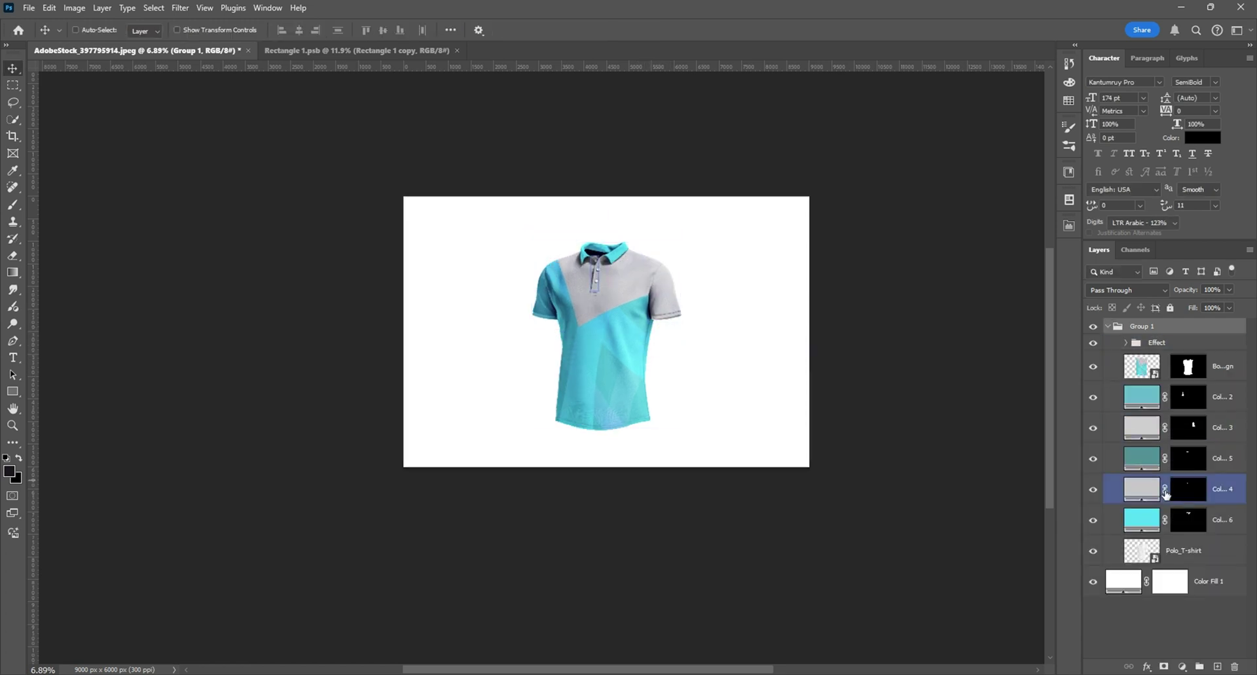
pyautogui.click(1165, 369)
pyautogui.click(1107, 327)
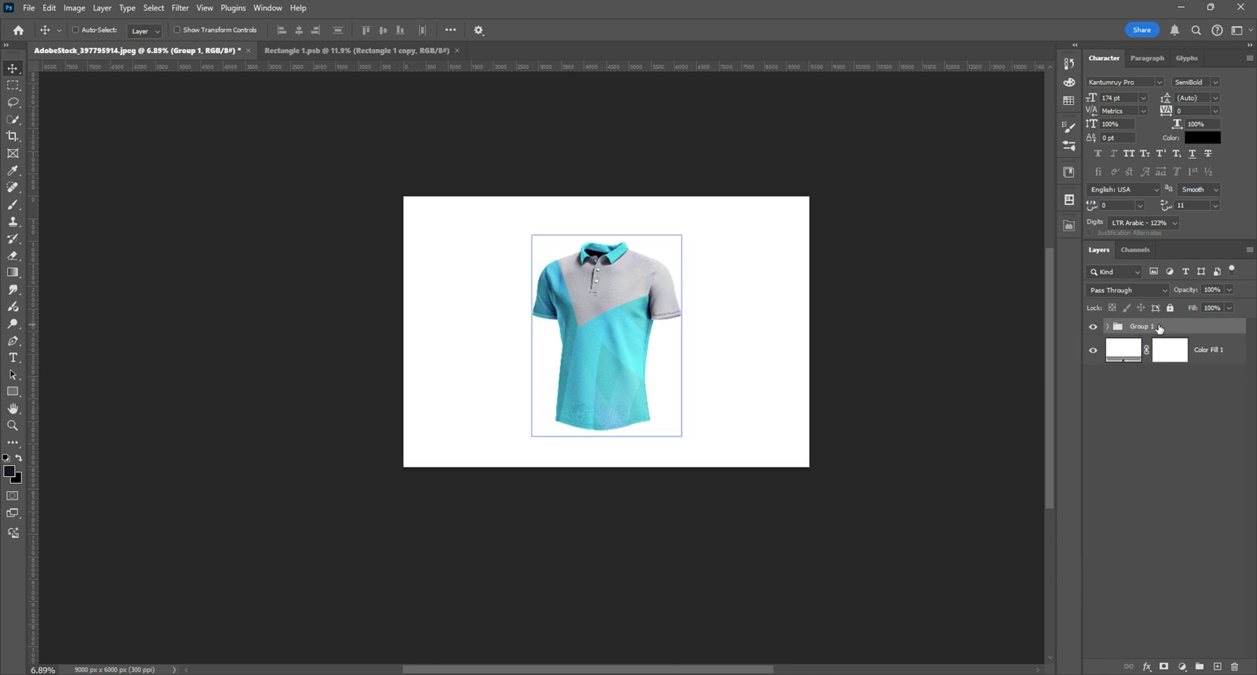
# Step: Move the whole shirt group up about 240 px on the canvas with Free Transform
pyautogui.hotkey('ctrl', 't')
pyautogui.scroll(2, 629, 351)
pyautogui.moveTo(696, 377); pyautogui.dragTo(698, 367)
pyautogui.hotkey('ctrl', 'z')
pyautogui.moveTo(656, 381); pyautogui.dragTo(656, 367)
pyautogui.press('Return')
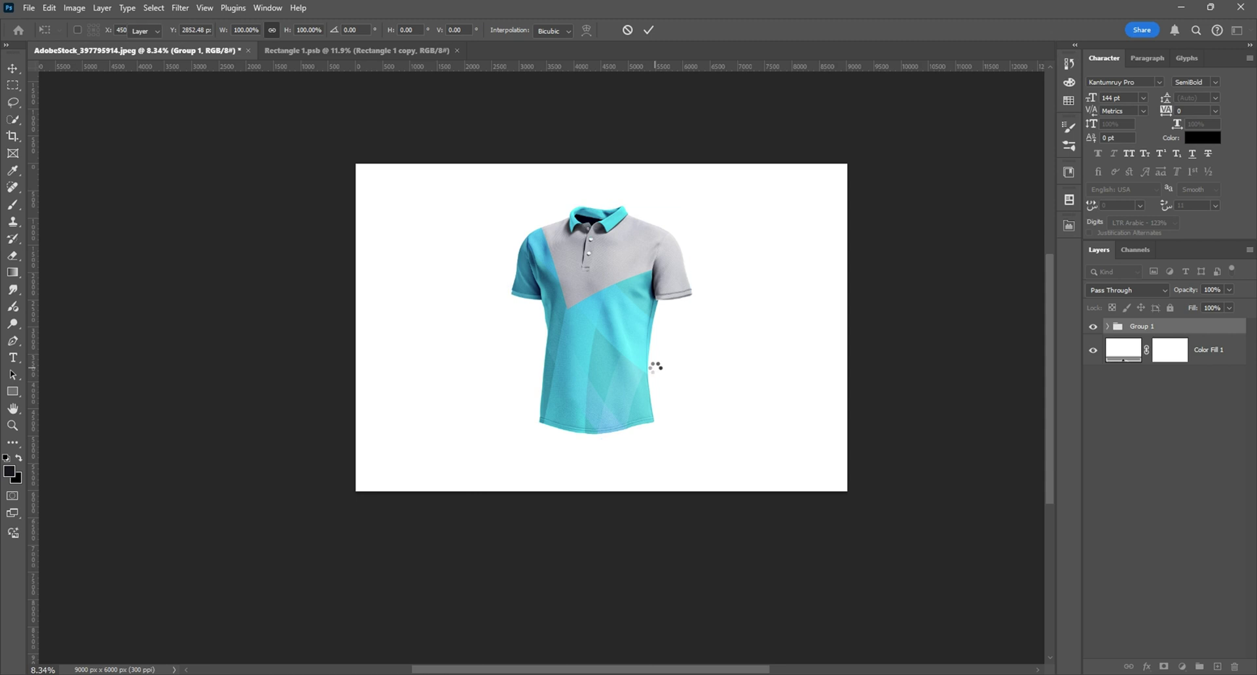
pyautogui.hotkey('ctrl', '0')
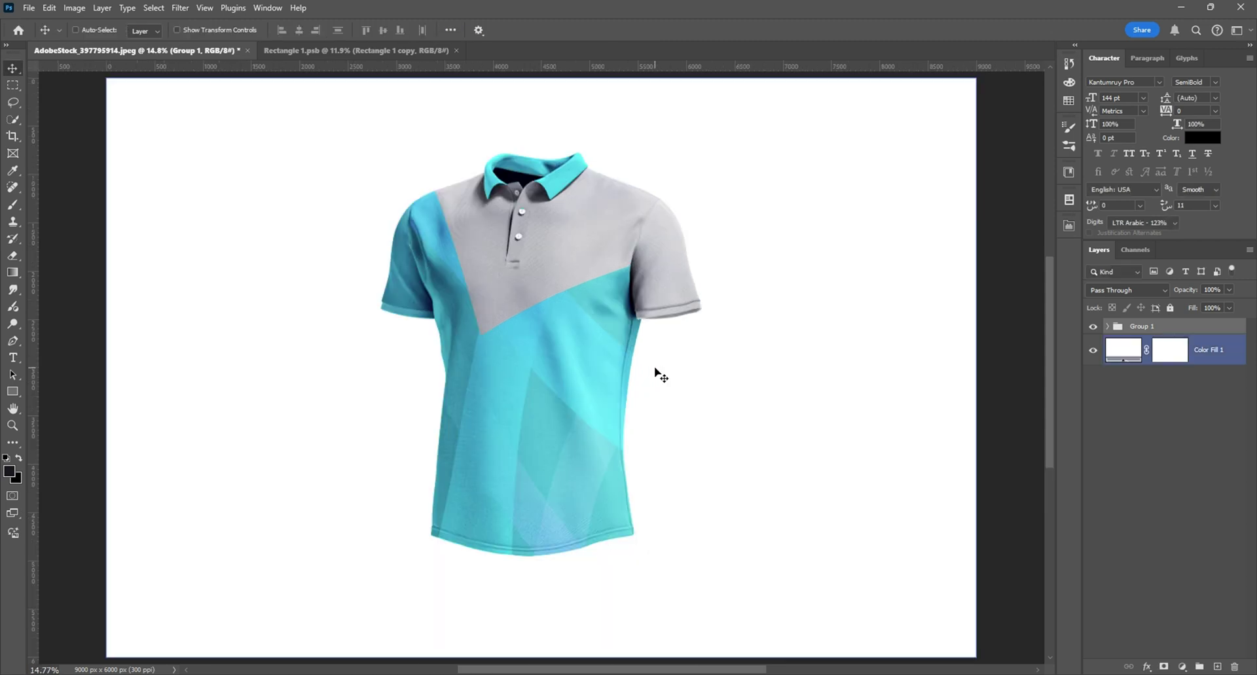
# Step: Adjust the background Color Fill 1 to a near-white color
pyautogui.scroll(-5, 658, 371)
pyautogui.doubleClick(1119, 357)
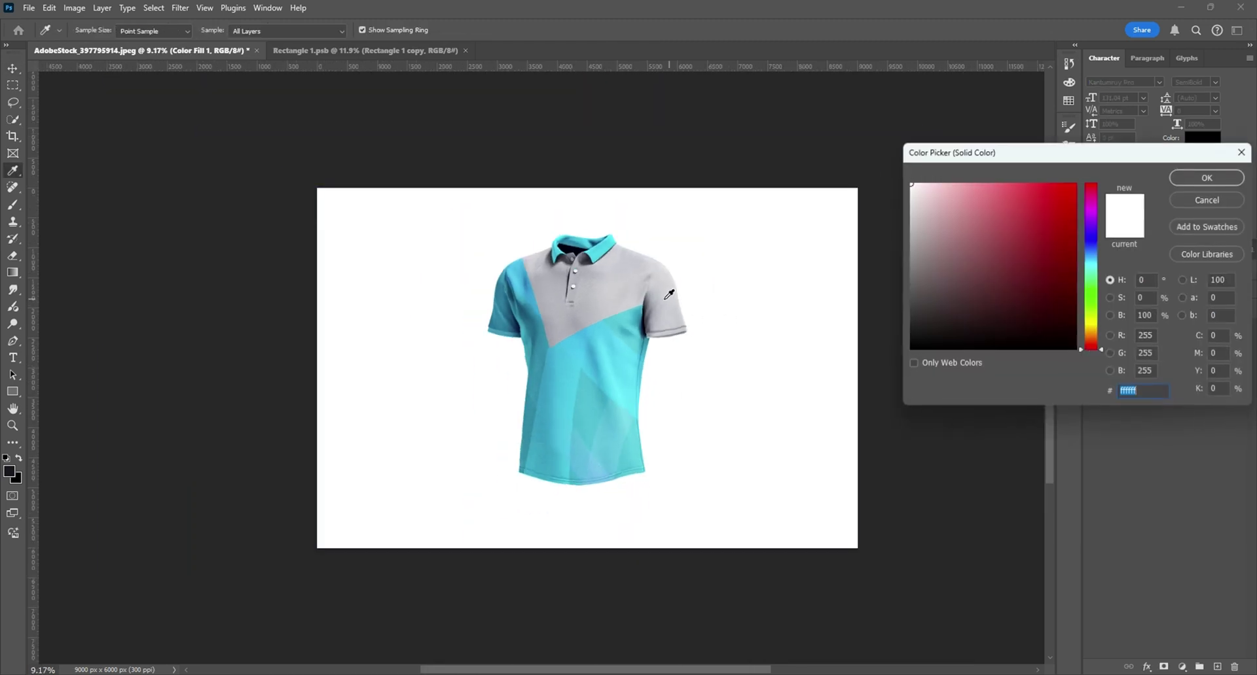
pyautogui.click(915, 200)
pyautogui.moveTo(935, 209); pyautogui.dragTo(910, 184)
pyautogui.click(1199, 178)
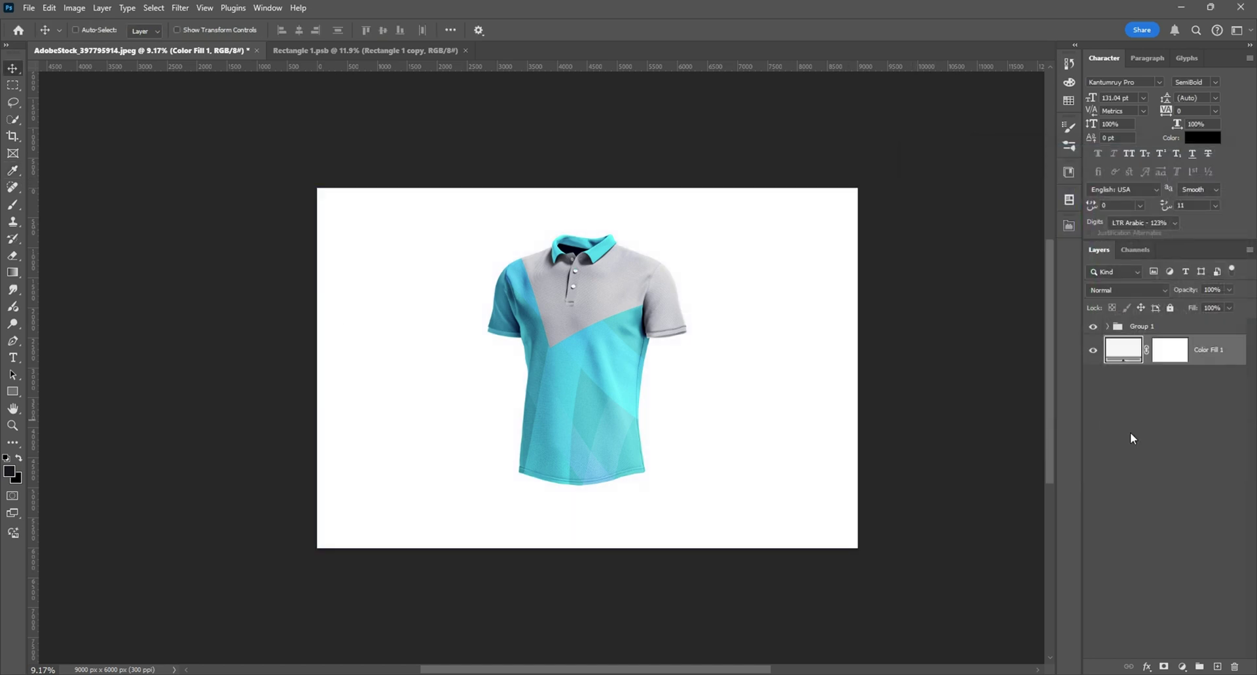
# Step: Draw a rectangle about 10813 x 3502 px behind the shirt, covering the canvas's lower half and overhanging its sides
pyautogui.click(1216, 667)
pyautogui.click(16, 390)
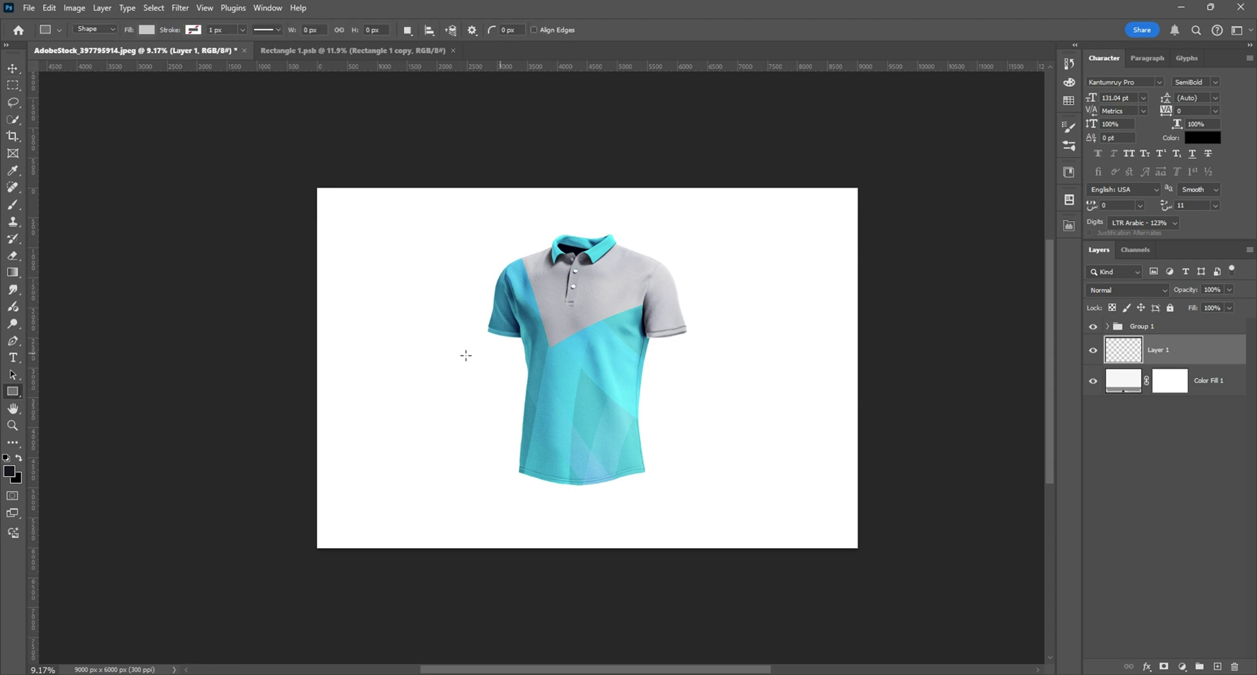
pyautogui.scroll(-2, 416, 347)
pyautogui.moveTo(300, 359); pyautogui.dragTo(836, 532)
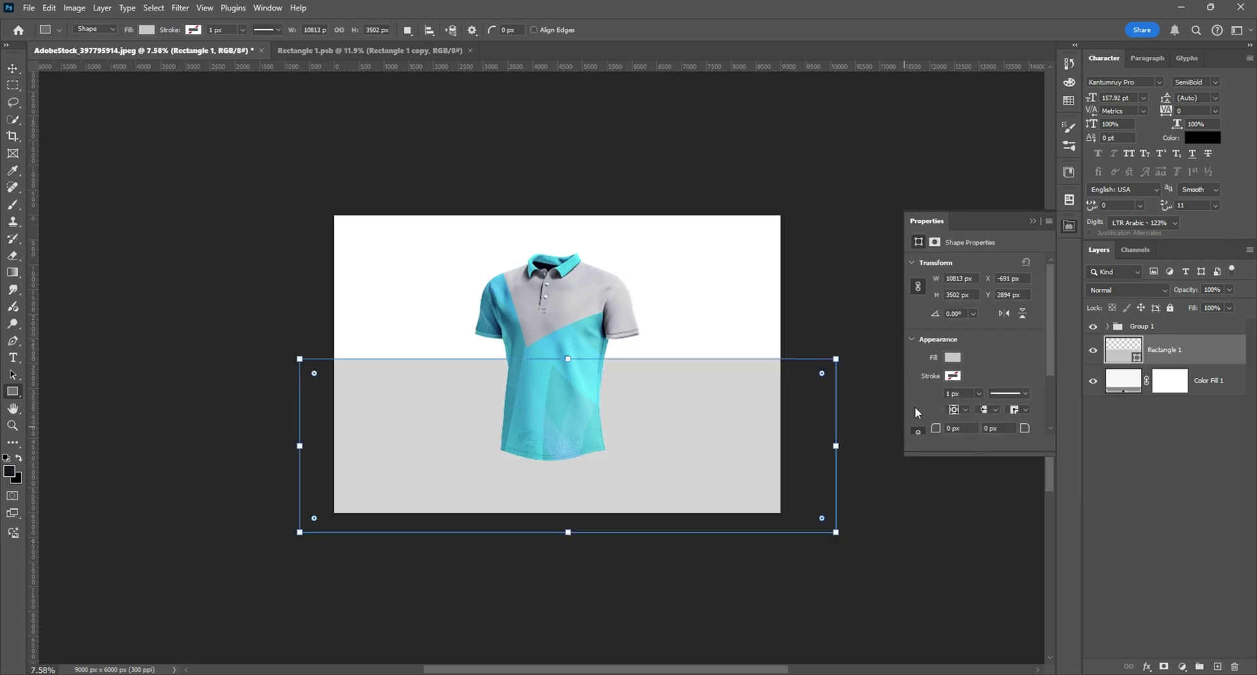
# Step: Fill the background rectangle with the medium teal from the recently used colors
pyautogui.click(952, 357)
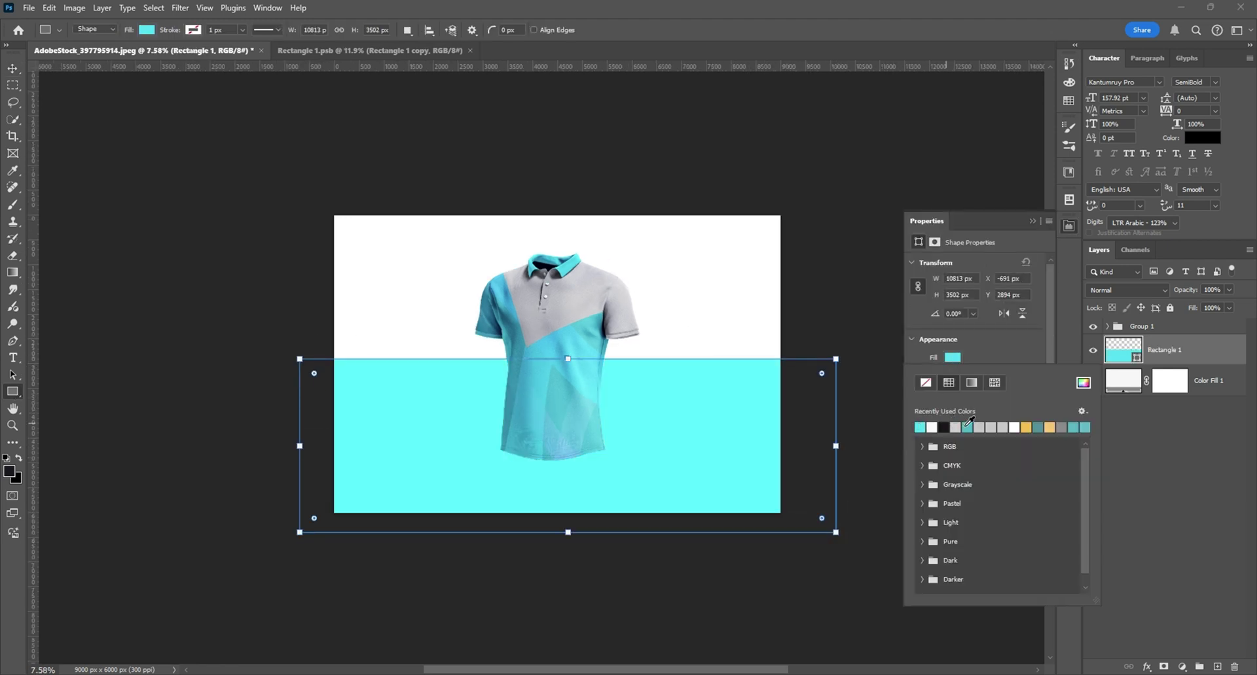
pyautogui.click(967, 427)
pyautogui.click(1032, 222)
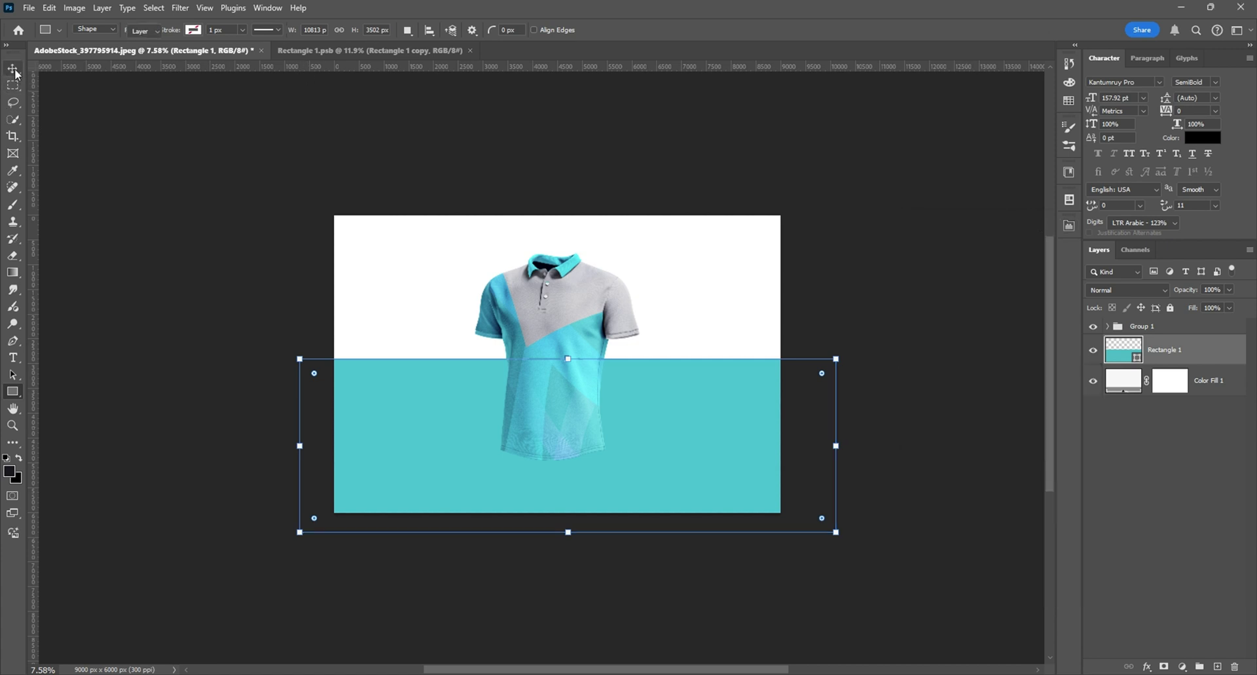
pyautogui.press('v')
pyautogui.hotkey('ctrl', '-')
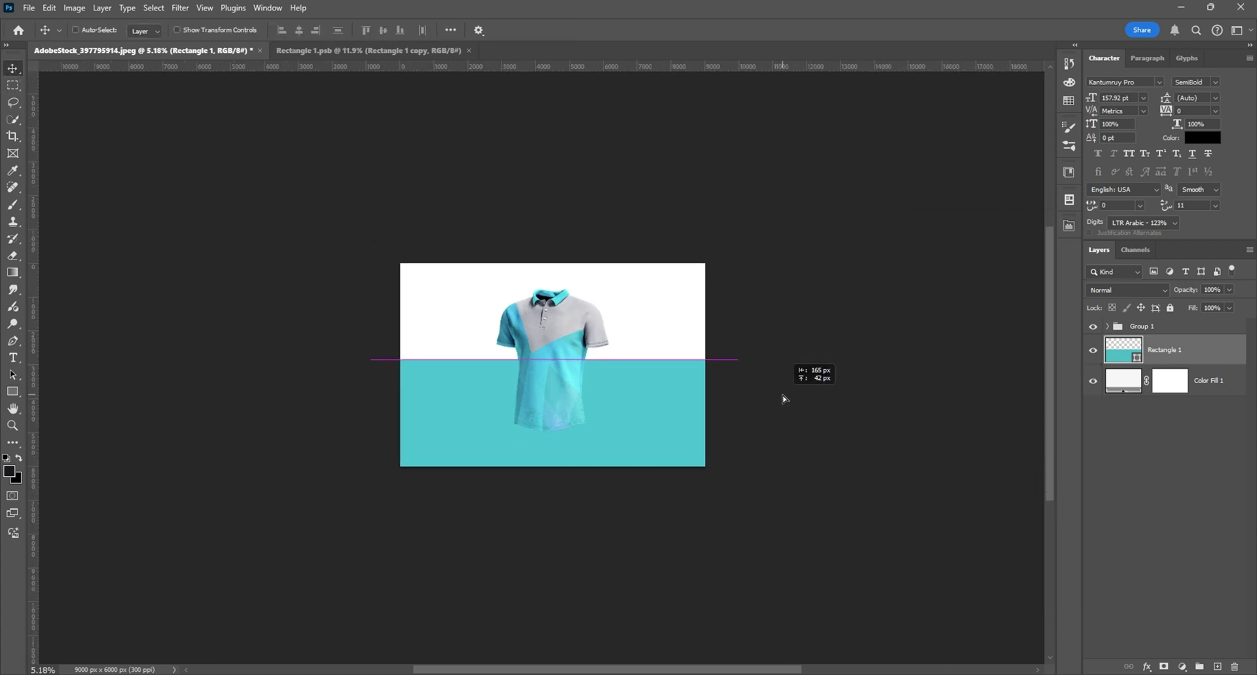
pyautogui.keyDown('alt'); pyautogui.scroll(1, 650, 393); pyautogui.keyUp('alt')
# Step: Recolor the background rectangle to a deeper teal-blue, sampling a color from the shirt
pyautogui.doubleClick(1123, 381)
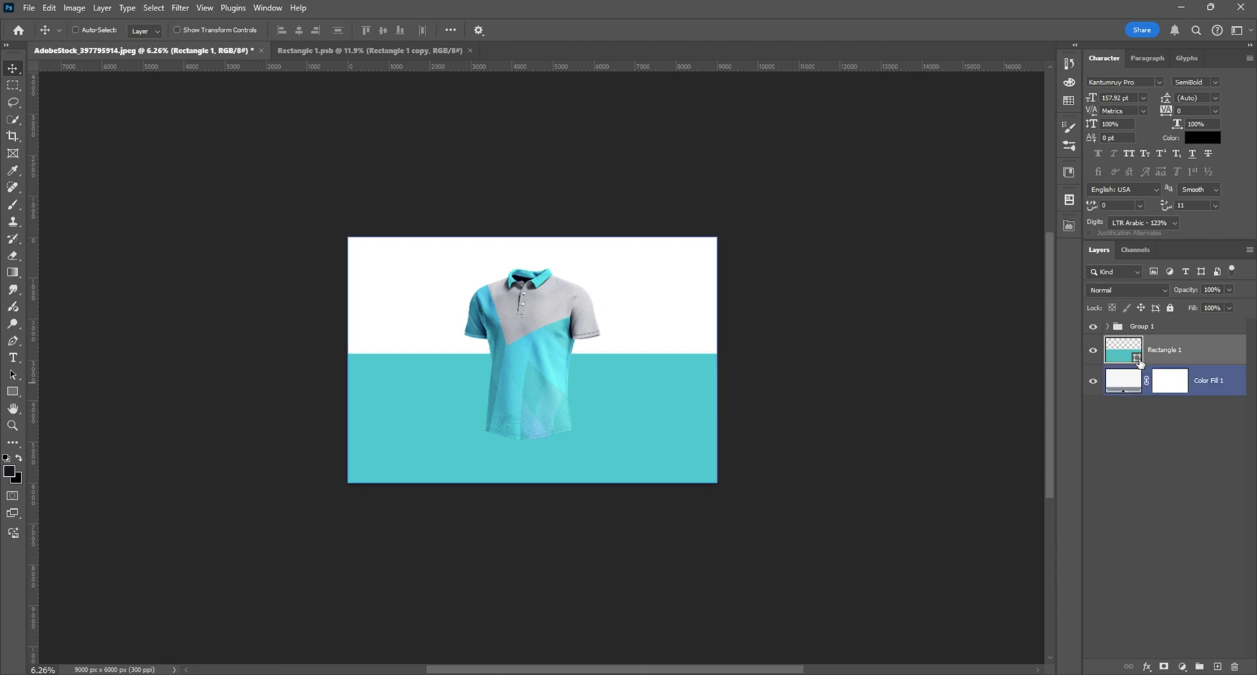
pyautogui.moveTo(1029, 260)
pyautogui.mouseDown()
pyautogui.moveTo(1057, 259)
pyautogui.moveTo(1021, 191)
pyautogui.moveTo(1074, 260)
pyautogui.moveTo(1073, 234)
pyautogui.moveTo(1039, 213)
pyautogui.moveTo(1038, 227)
pyautogui.mouseUp()
pyautogui.click(572, 326)
pyautogui.click(1229, 178)
pyautogui.press('v')
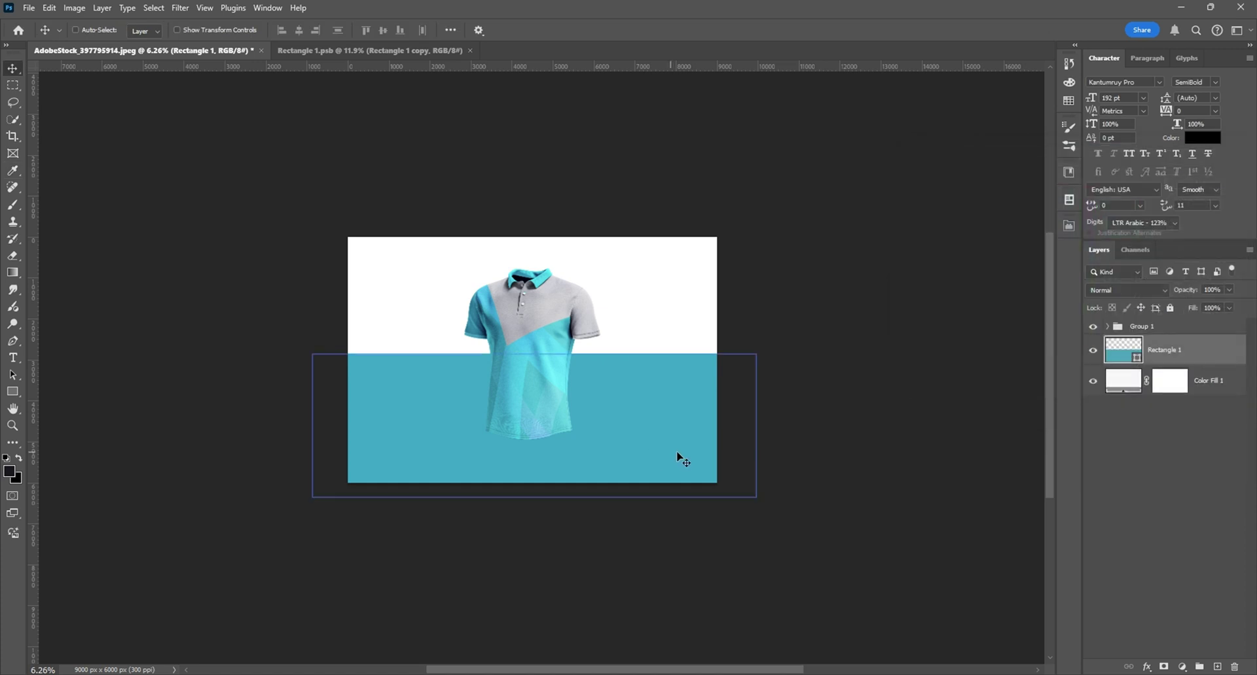
# Step: Move the teal rectangle to the canvas's upper half and scale it to 93.77% so its lower edge sits mid-canvas
pyautogui.moveTo(679, 457); pyautogui.dragTo(730, 318)
pyautogui.hotkey('ctrl', 't')
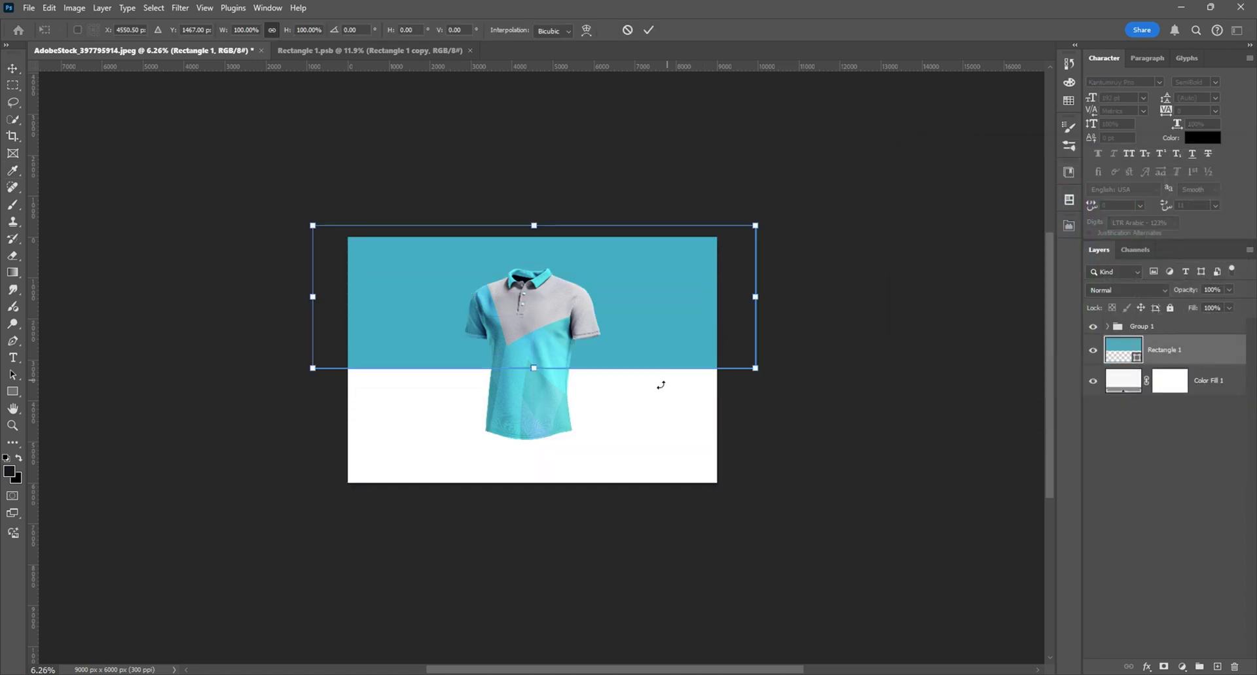
pyautogui.moveTo(532, 365); pyautogui.dragTo(533, 357)
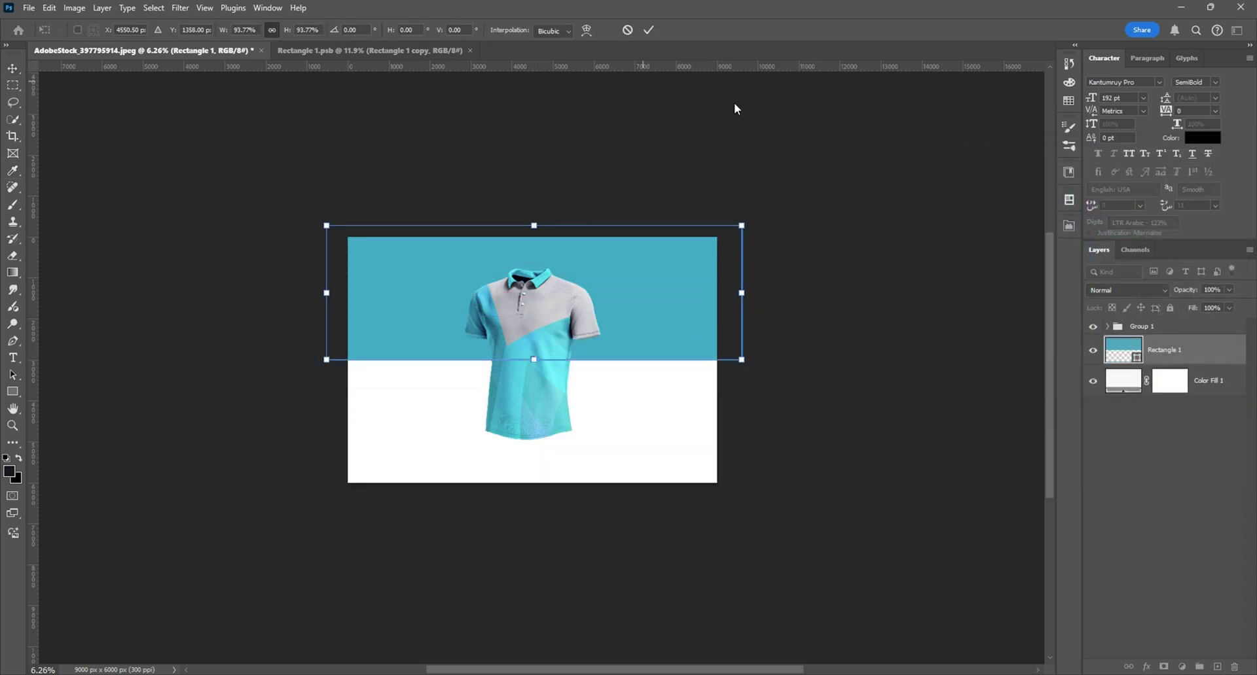
pyautogui.press('Return')
pyautogui.hotkey('ctrl', '0')
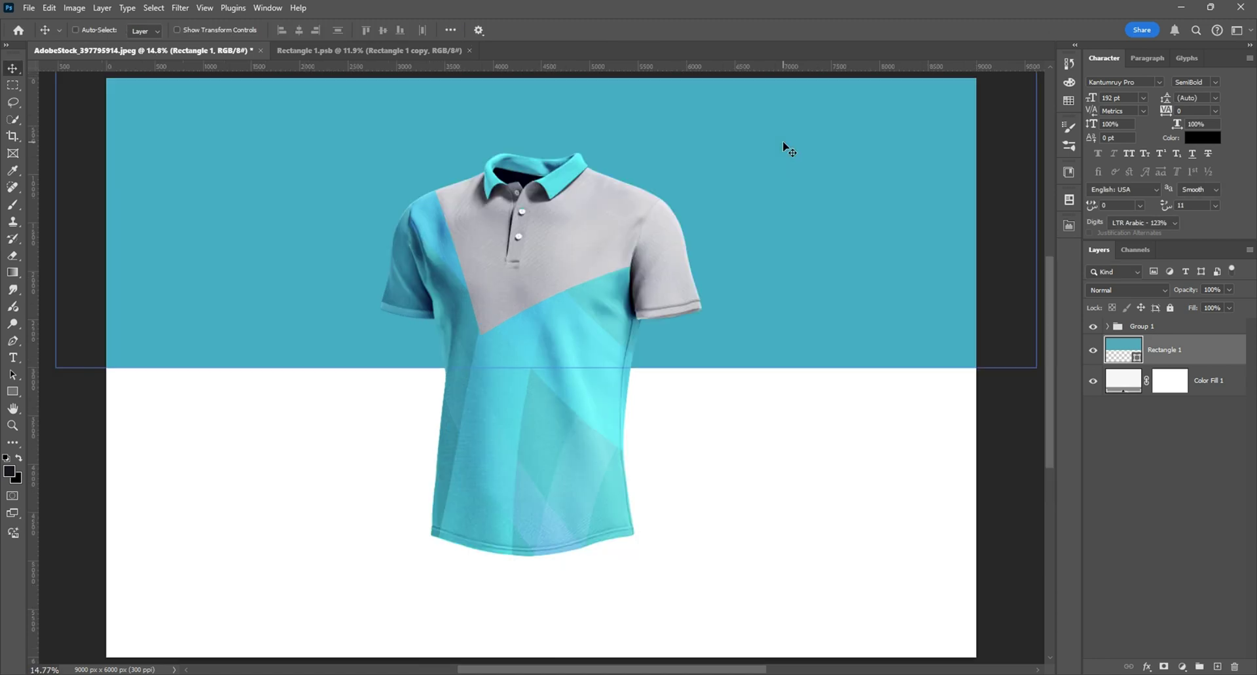
# Step: Add a new empty layer clipped to Rectangle 1 and make white the foreground color
pyautogui.scroll(-3, 788, 148)
pyautogui.scroll(-2, 794, 152)
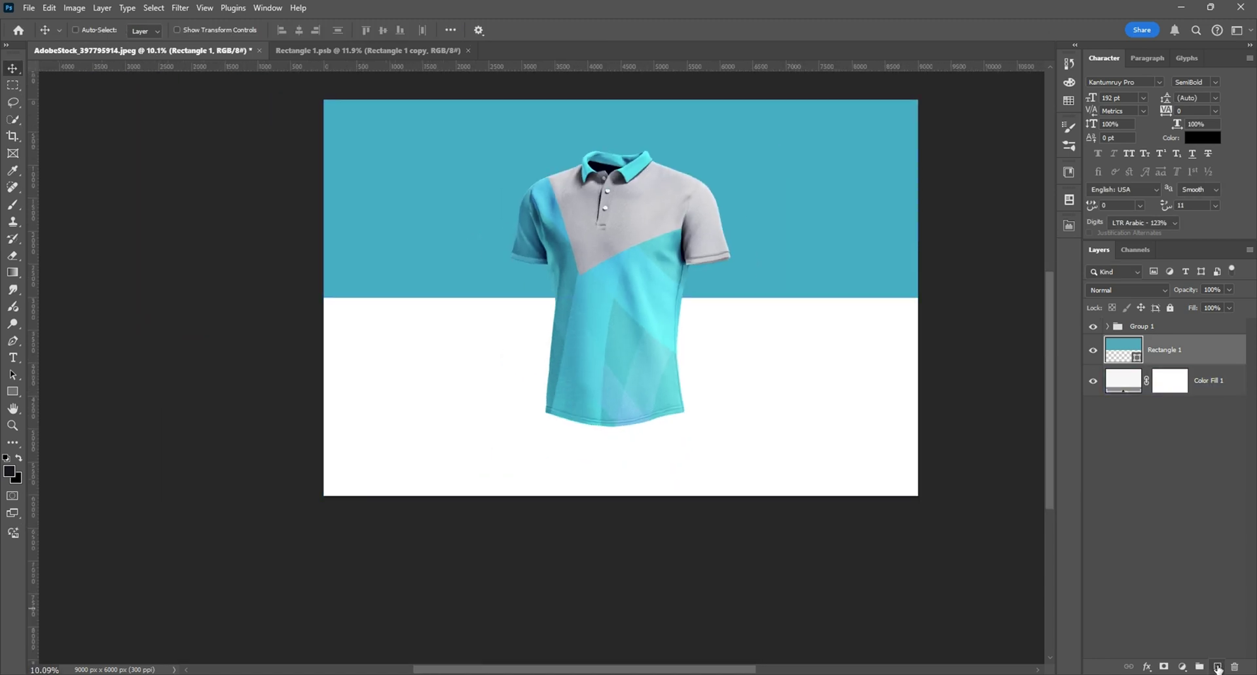
pyautogui.click(1217, 667)
pyautogui.keyDown('alt'); pyautogui.click(1198, 362); pyautogui.keyUp('alt')
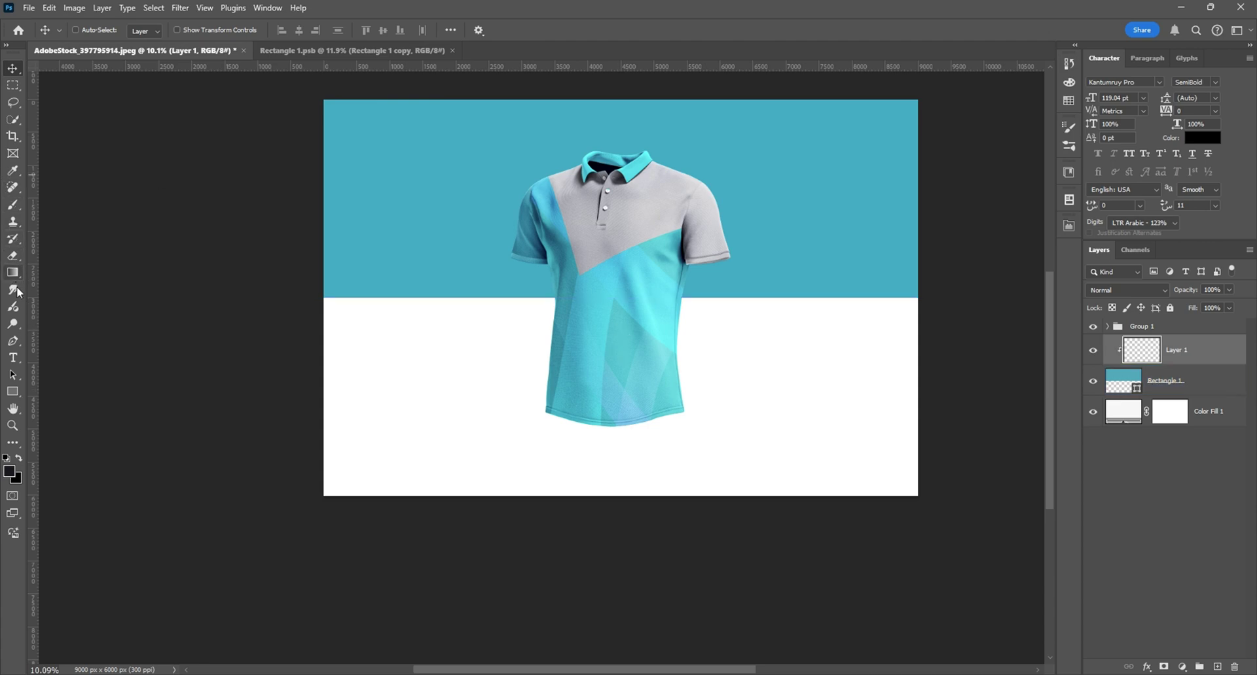
pyautogui.click(12, 220)
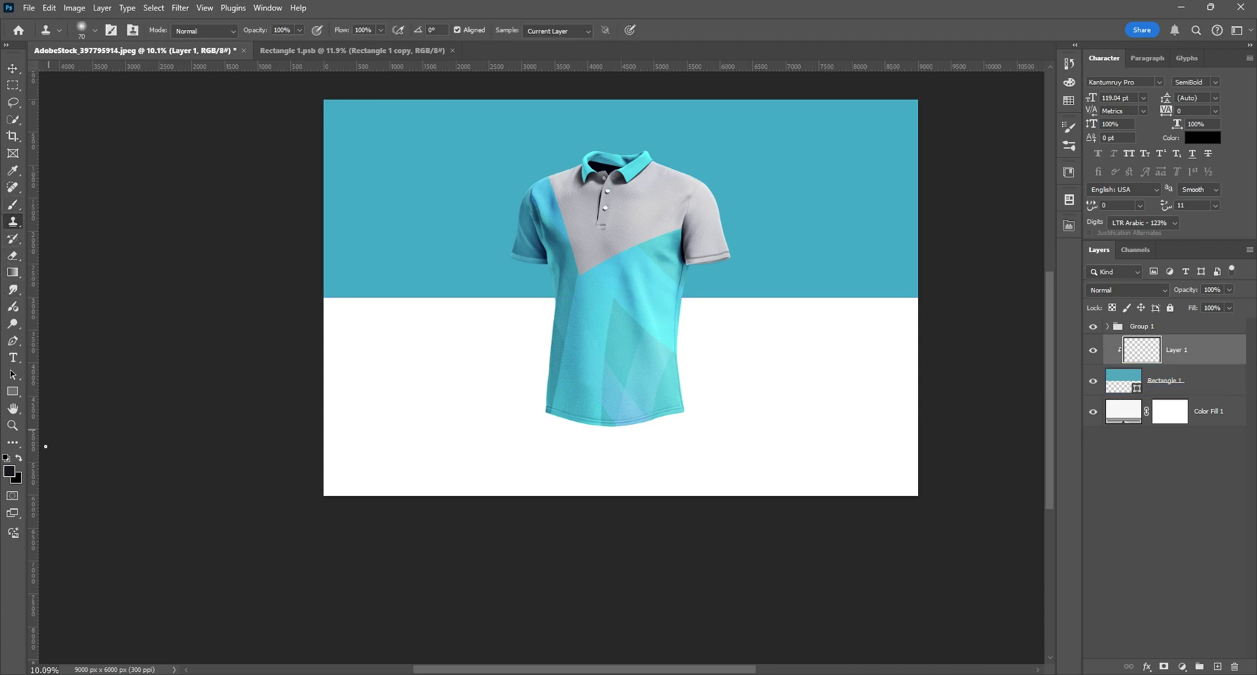
pyautogui.click(19, 460)
pyautogui.press(']')
pyautogui.press(']')
pyautogui.press(']')
pyautogui.press(']')
pyautogui.press(']')
pyautogui.press(']')
pyautogui.press(']')
pyautogui.press(']')
pyautogui.press(']')
pyautogui.press(']')
pyautogui.press(']')
pyautogui.press(']')
pyautogui.press(']')
pyautogui.press(']')
pyautogui.press(']')
pyautogui.press(']')
pyautogui.press(']')
pyautogui.press(']')
pyautogui.press(']')
pyautogui.press(']')
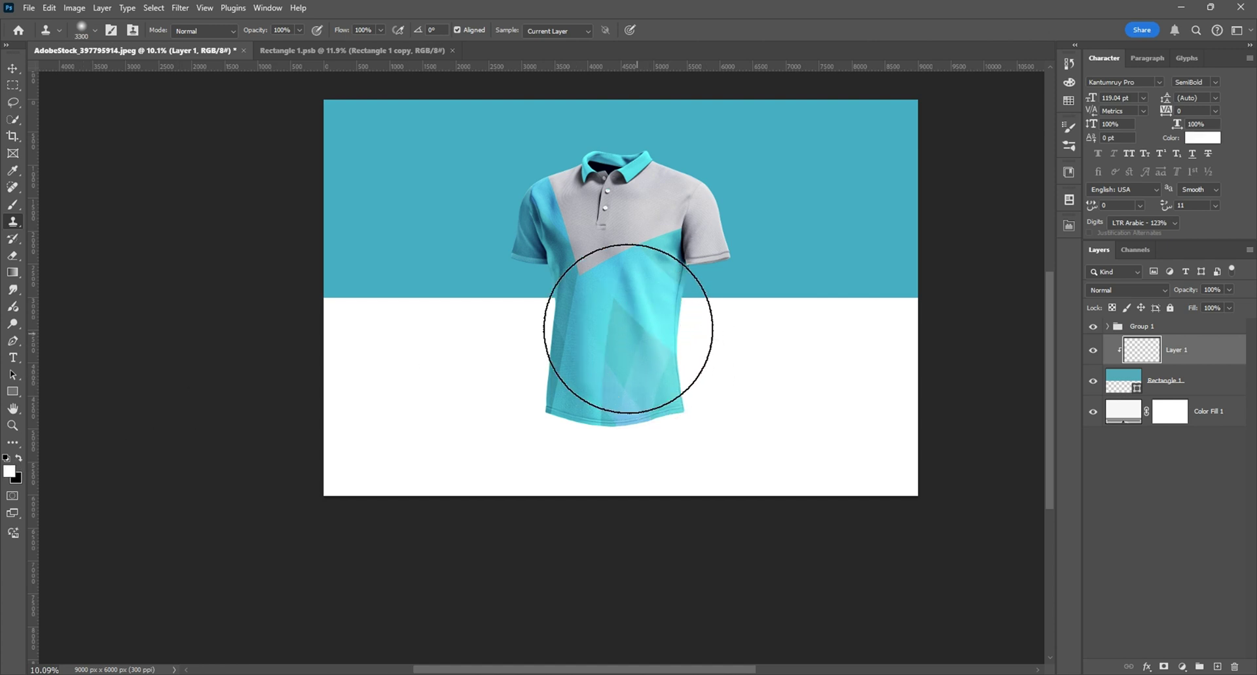
pyautogui.click(612, 262)
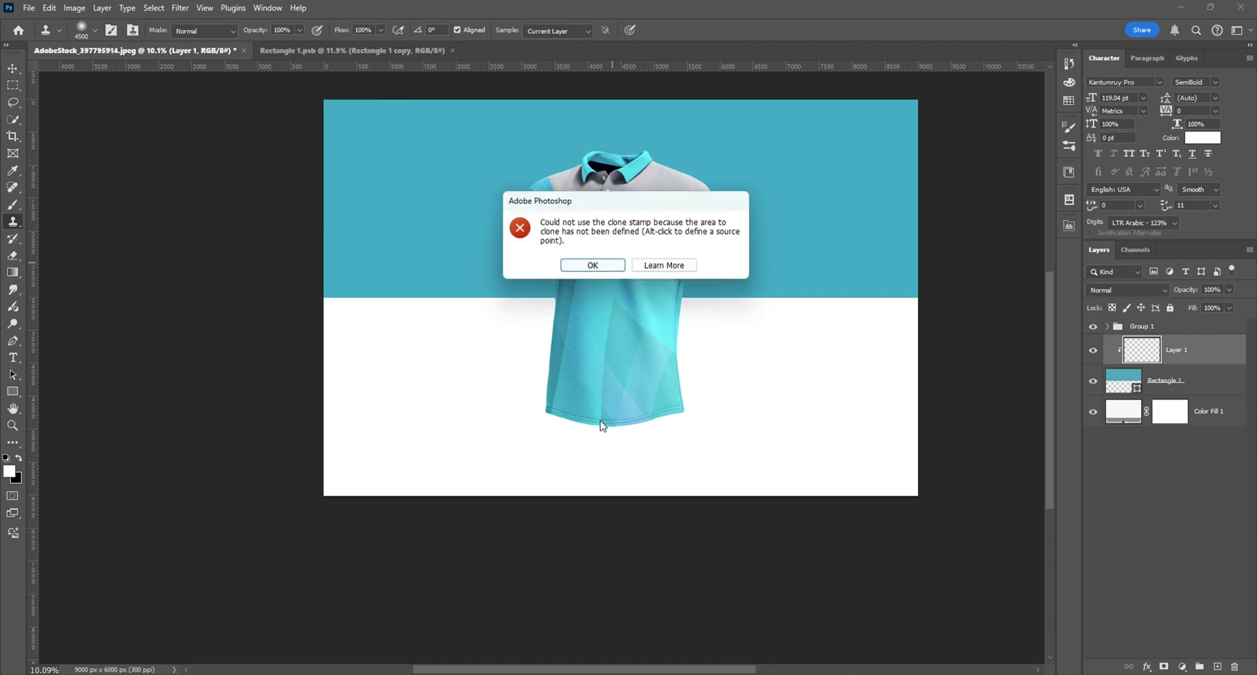
pyautogui.click(592, 265)
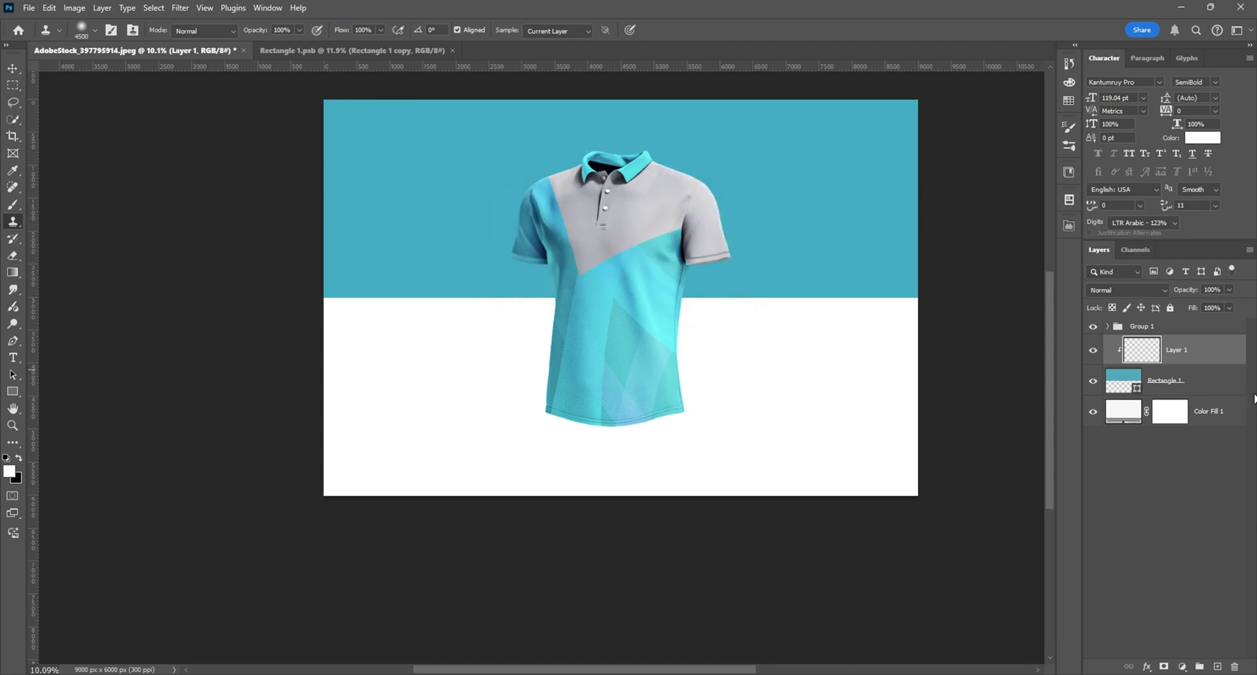
pyautogui.click(95, 31)
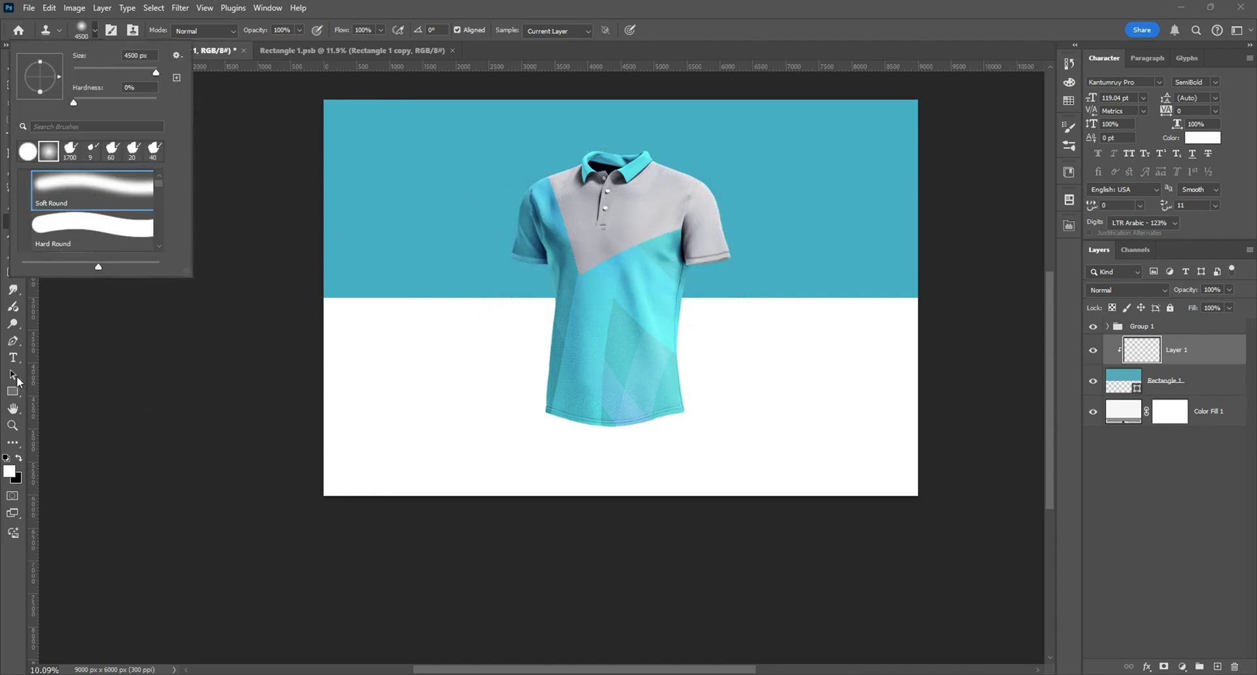
pyautogui.click(21, 306)
# Step: Set up the Brush tool with a soft round tip enlarged to 5000 px
pyautogui.click(13, 206)
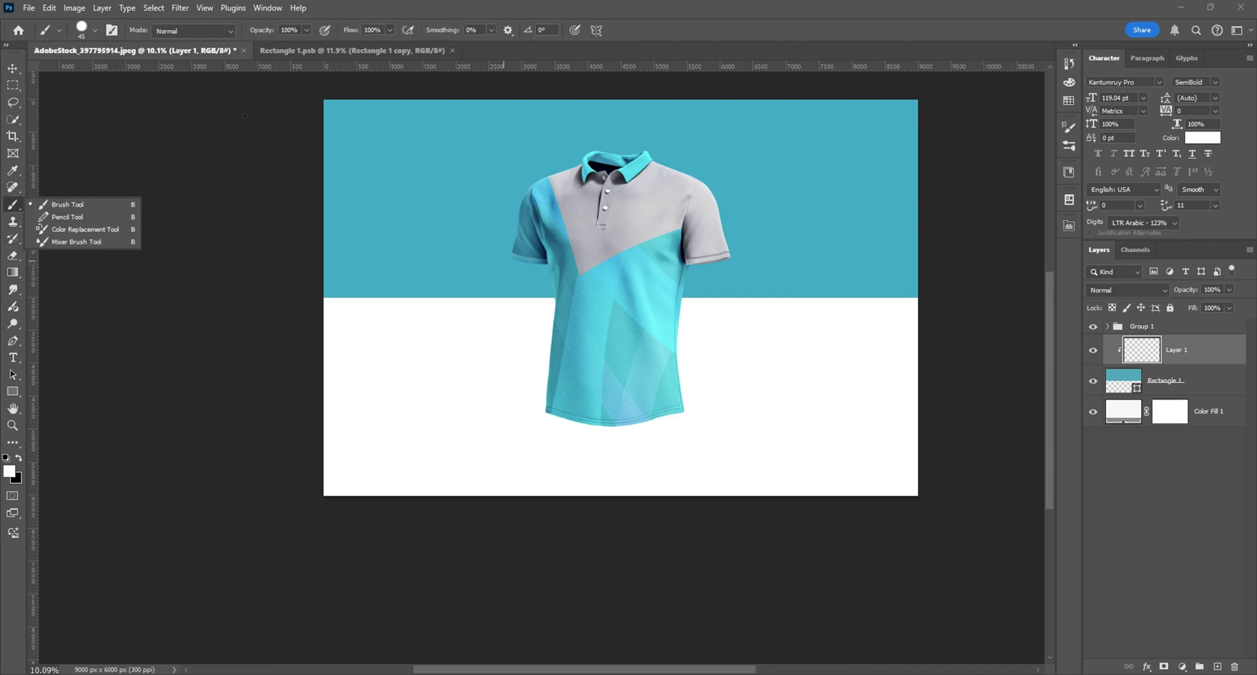
pyautogui.click(34, 205)
pyautogui.click(95, 31)
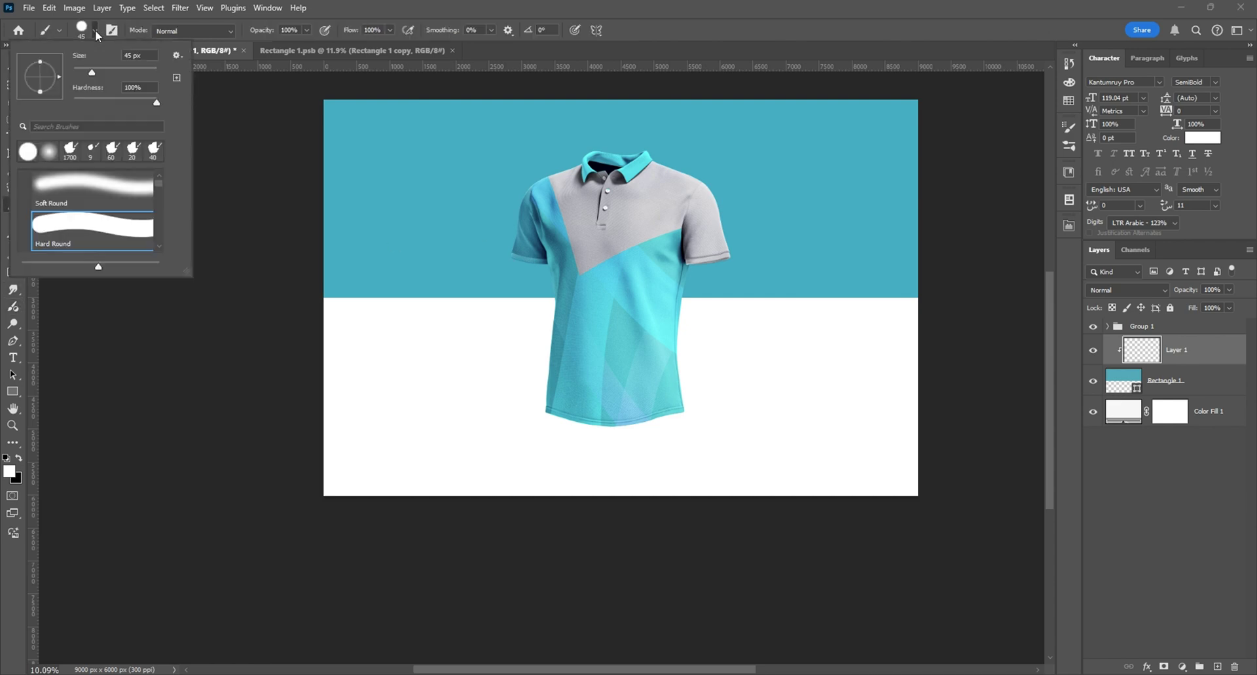
pyautogui.click(51, 152)
pyautogui.click(832, 41)
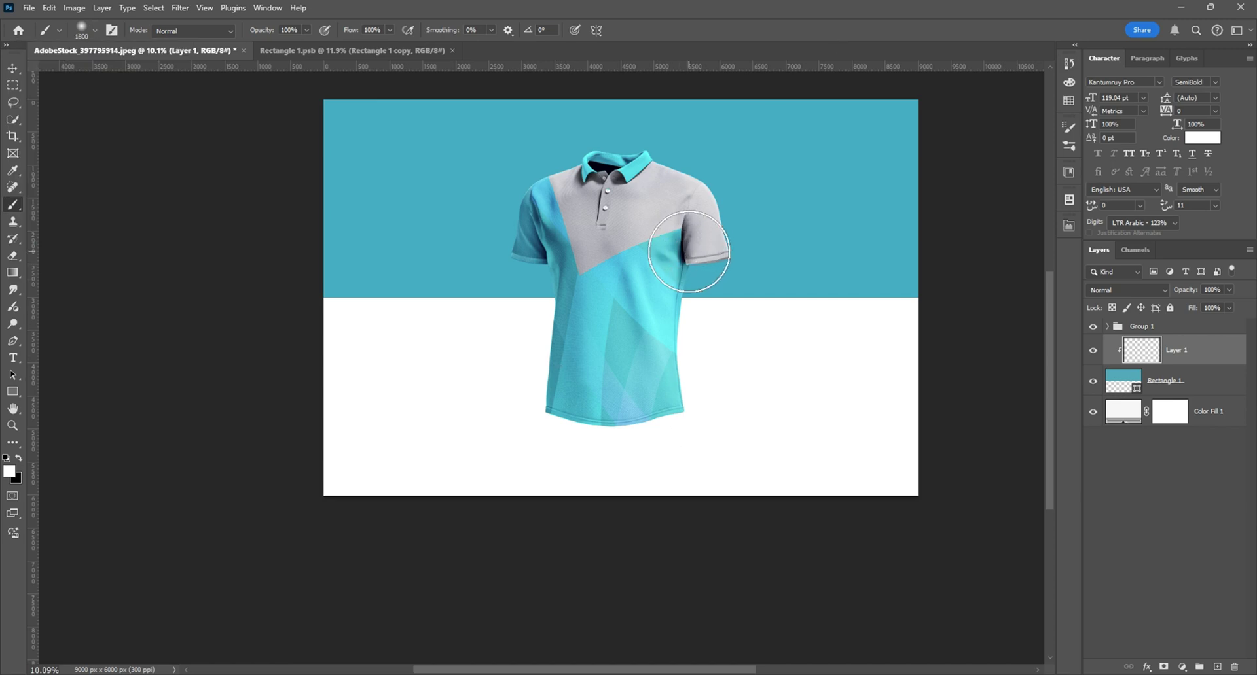
pyautogui.press(']')
pyautogui.press(']')
pyautogui.press(']')
pyautogui.press(']')
pyautogui.press(']')
pyautogui.press(']')
pyautogui.press(']')
pyautogui.press(']')
pyautogui.press(']')
pyautogui.press(']')
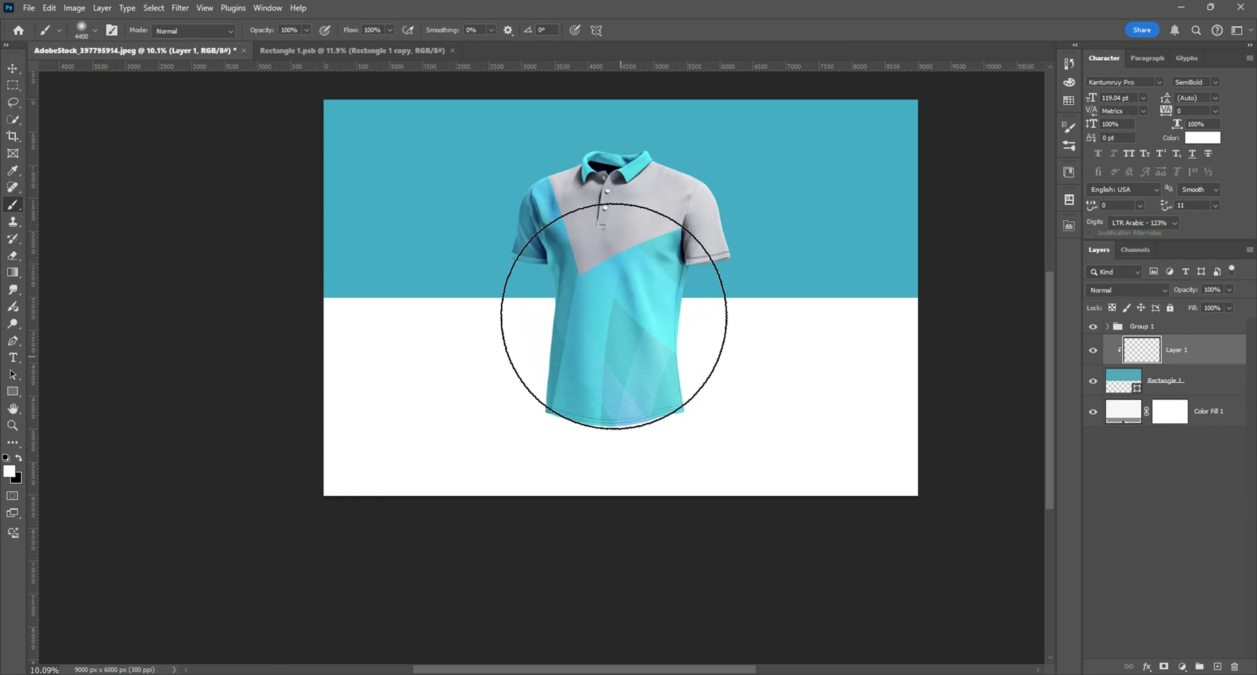
pyautogui.press(']')
pyautogui.press(']')
pyautogui.press(']')
pyautogui.press(']')
pyautogui.press(']')
pyautogui.press(']')
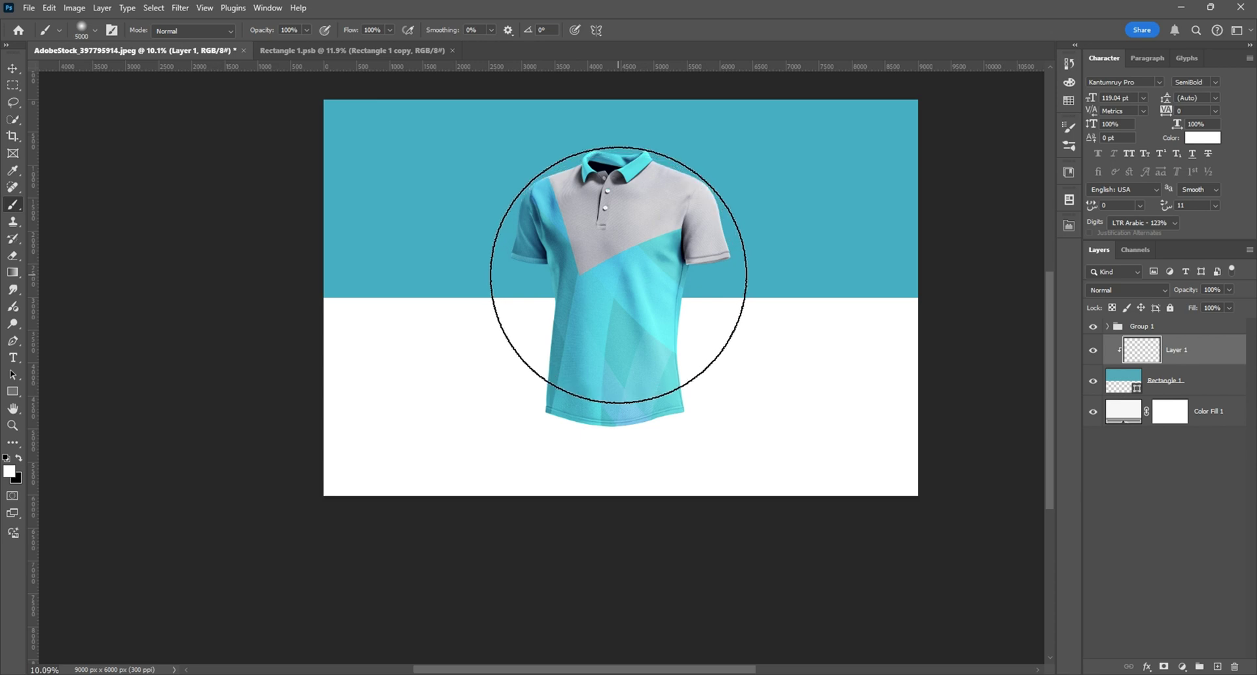
# Step: Sample bright cyan from the shirt and paint a soft glow on Layer 1 around the shirt, along the teal area's lower edge
pyautogui.keyDown('alt'); pyautogui.click(641, 278); pyautogui.keyUp('alt')
pyautogui.click(593, 322)
pyautogui.click(648, 330)
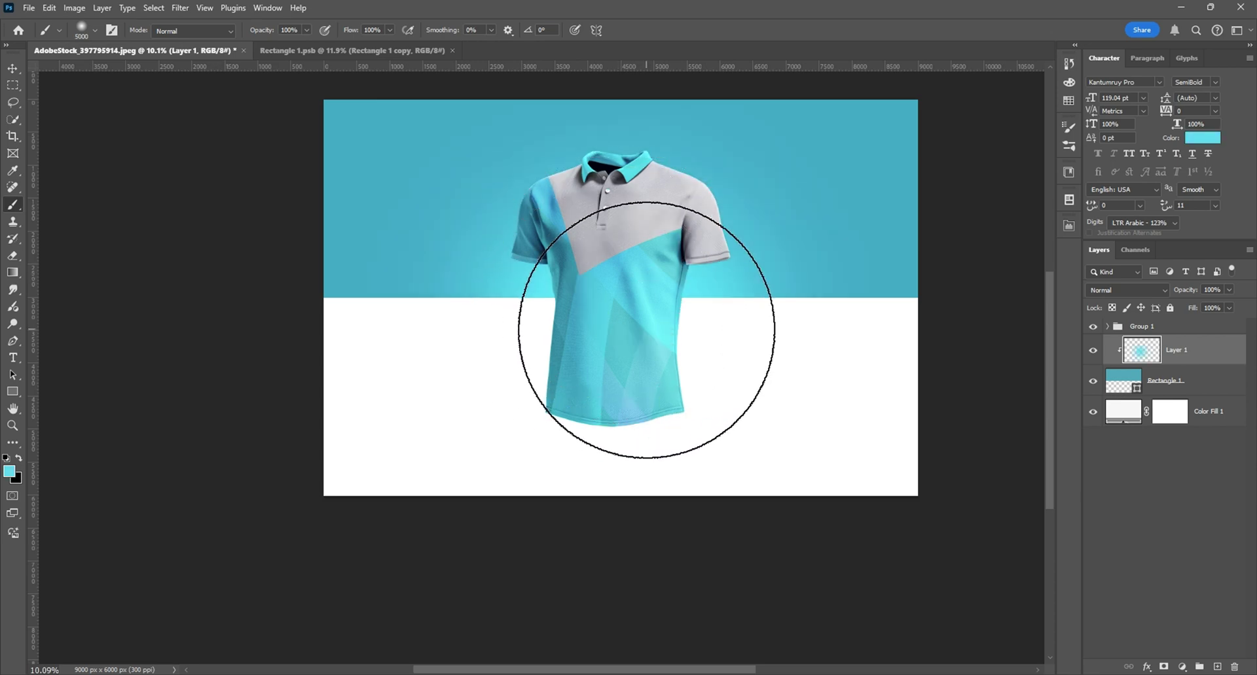
pyautogui.click(687, 339)
pyautogui.click(496, 348)
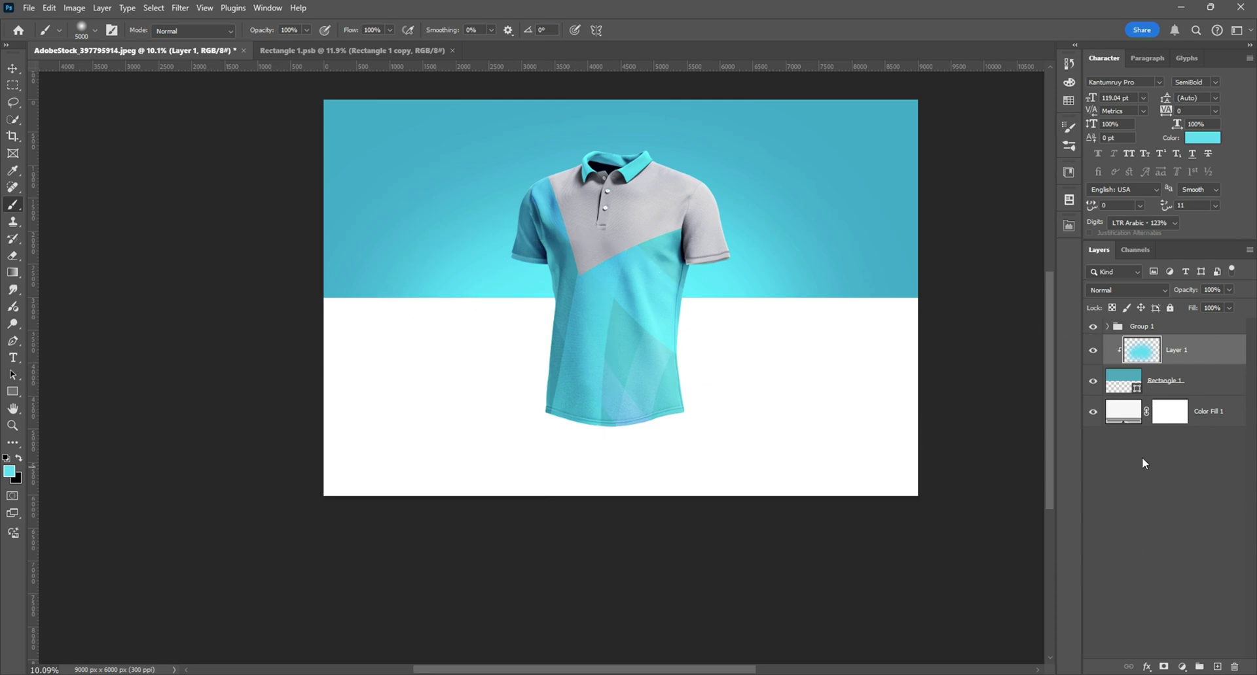
# Step: Add a new layer above Color Fill 1 and paint a soft black shadow behind the shirt's lower half with a 3900 px brush
pyautogui.click(1223, 413)
pyautogui.click(1216, 667)
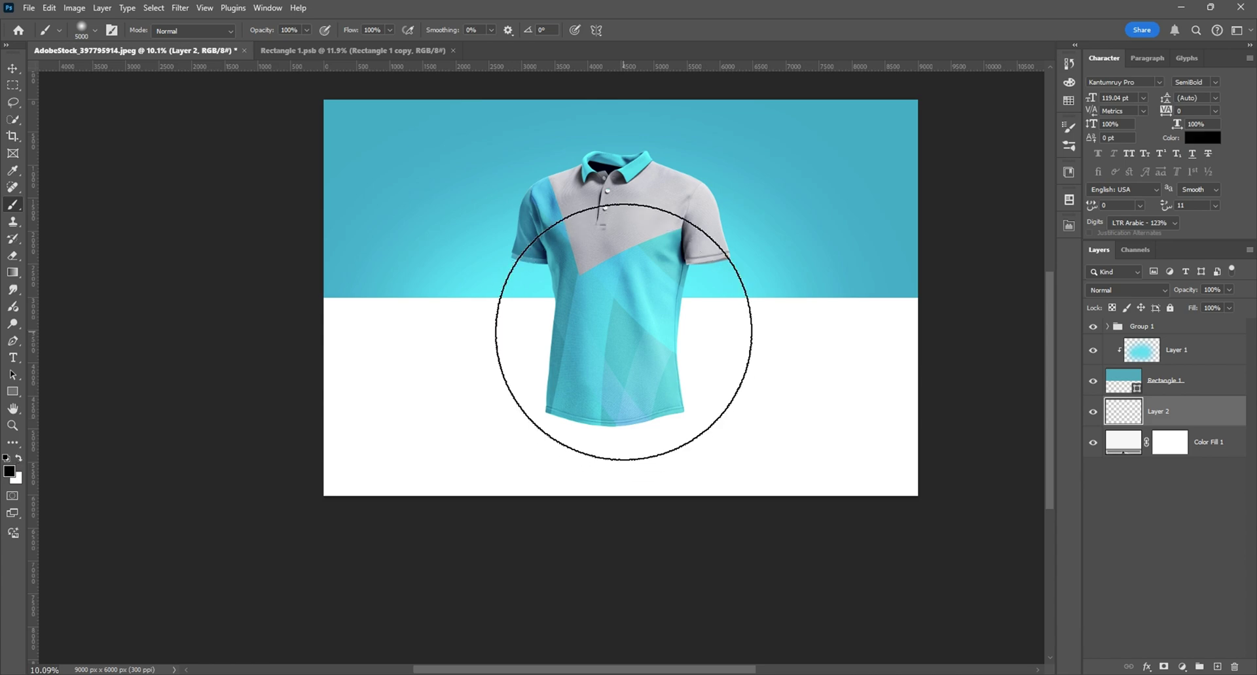
pyautogui.press('[')
pyautogui.press('[')
pyautogui.press('[')
pyautogui.press('[')
pyautogui.press('[')
pyautogui.press('[')
pyautogui.press('[')
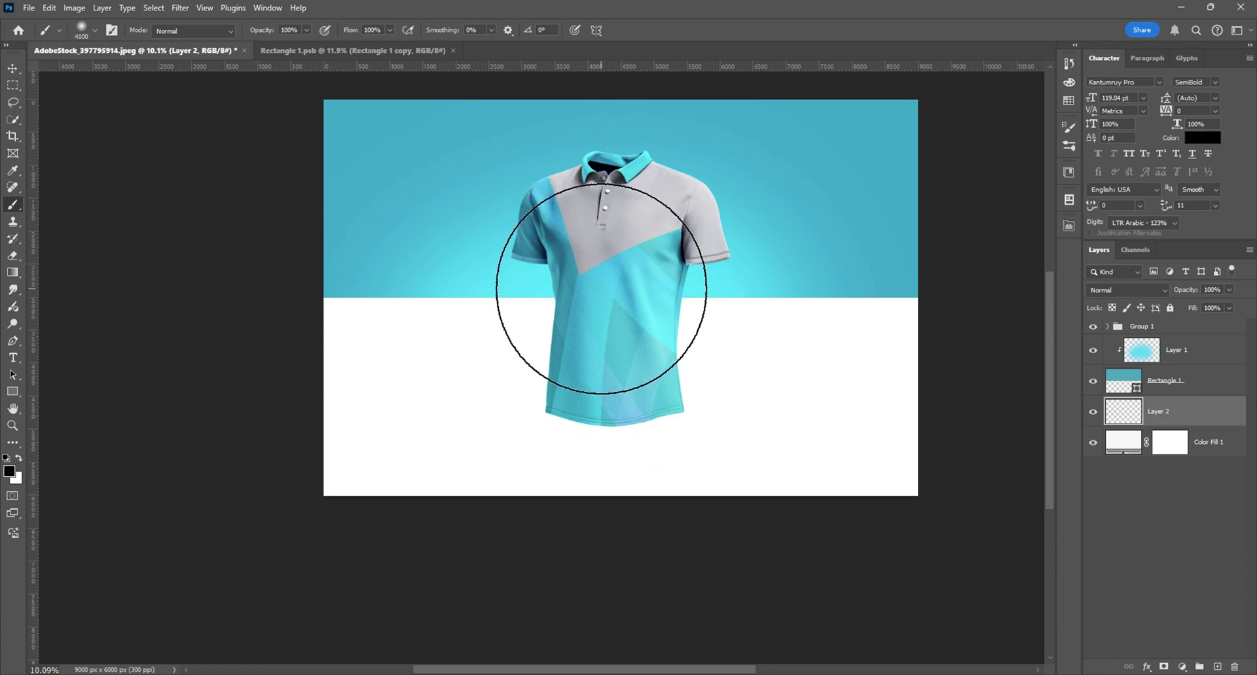
pyautogui.moveTo(576, 356); pyautogui.dragTo(697, 360)
# Step: Transform the shadow into a flat ellipse, 162.93% wide and 28.88% high, and place it beneath the shirt's hem
pyautogui.hotkey('ctrl', 't')
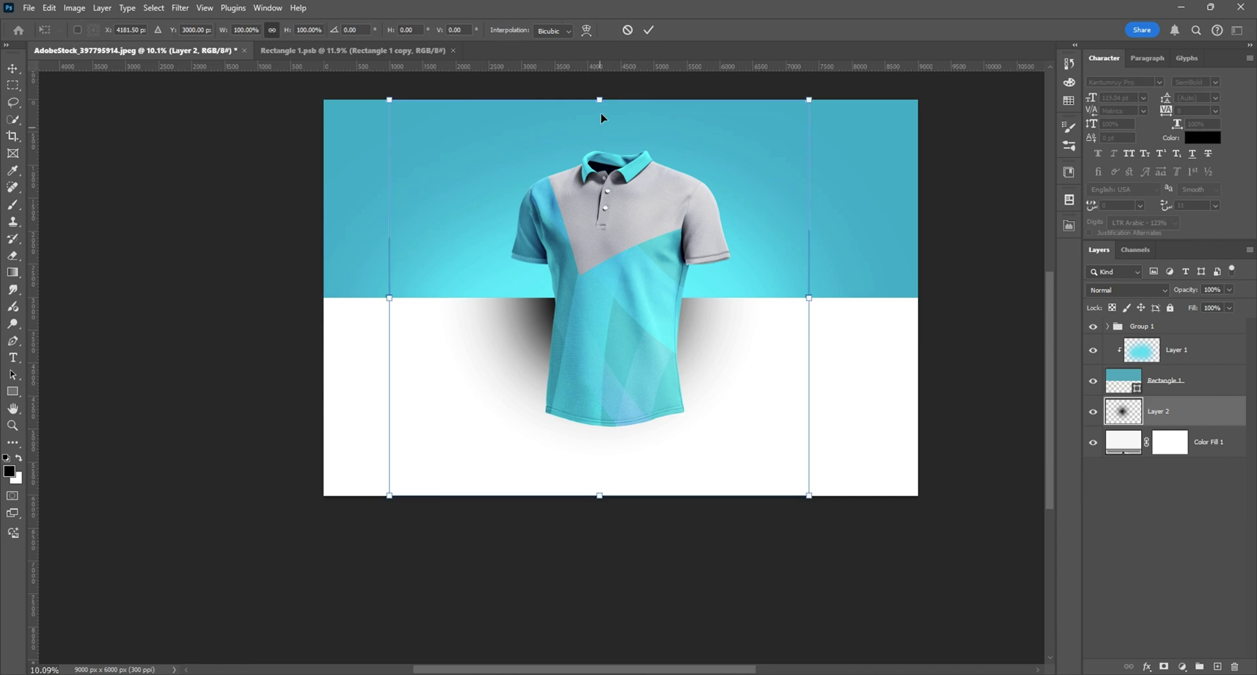
pyautogui.moveTo(599, 99); pyautogui.dragTo(616, 381)
pyautogui.moveTo(648, 396); pyautogui.dragTo(650, 345)
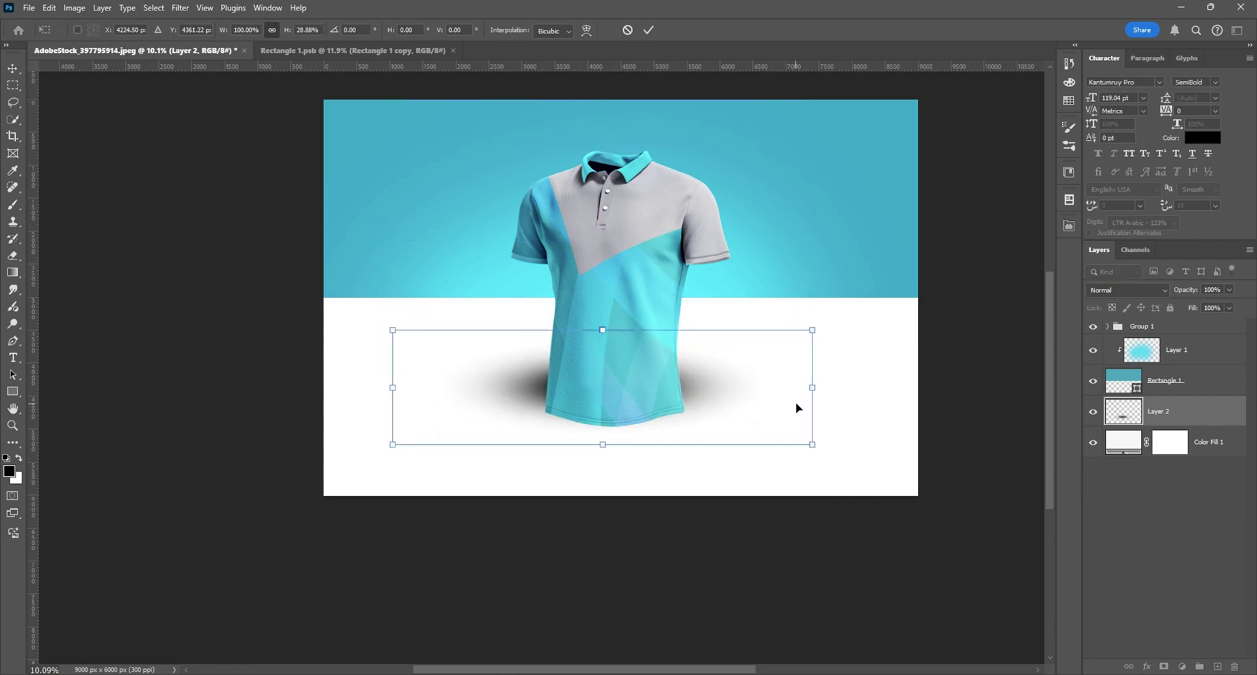
pyautogui.moveTo(818, 384); pyautogui.dragTo(949, 386)
pyautogui.moveTo(721, 391); pyautogui.dragTo(728, 419)
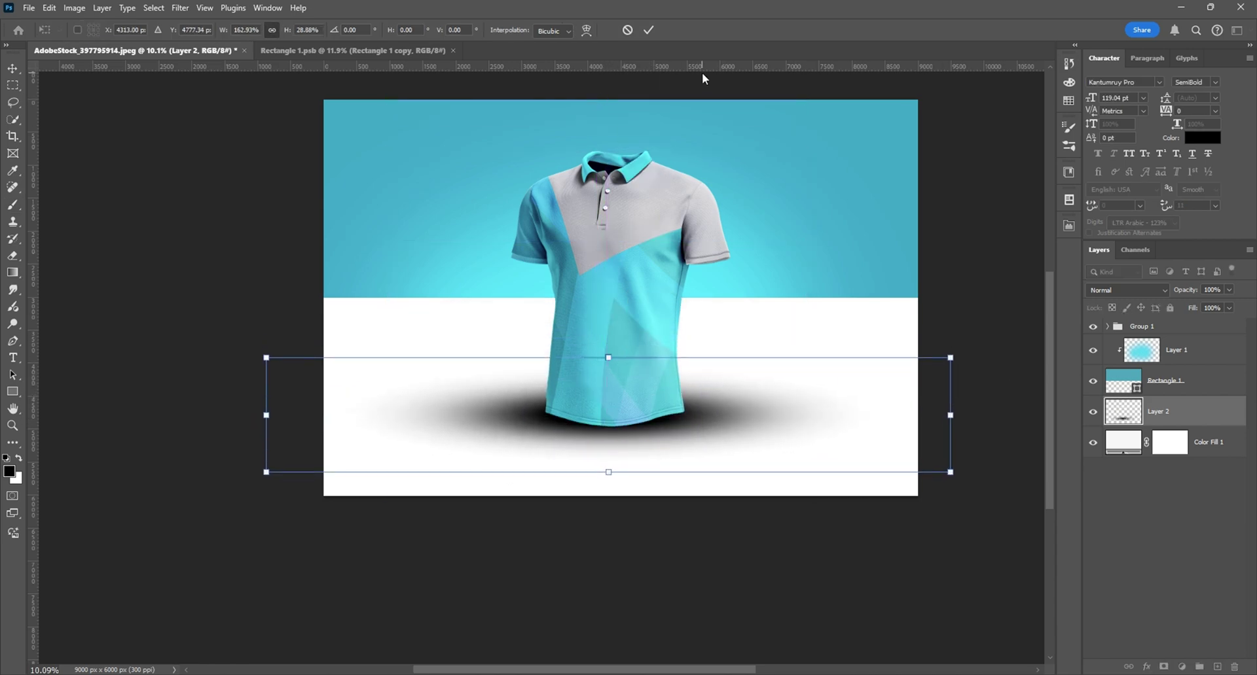
pyautogui.press('Return')
pyautogui.press('b')
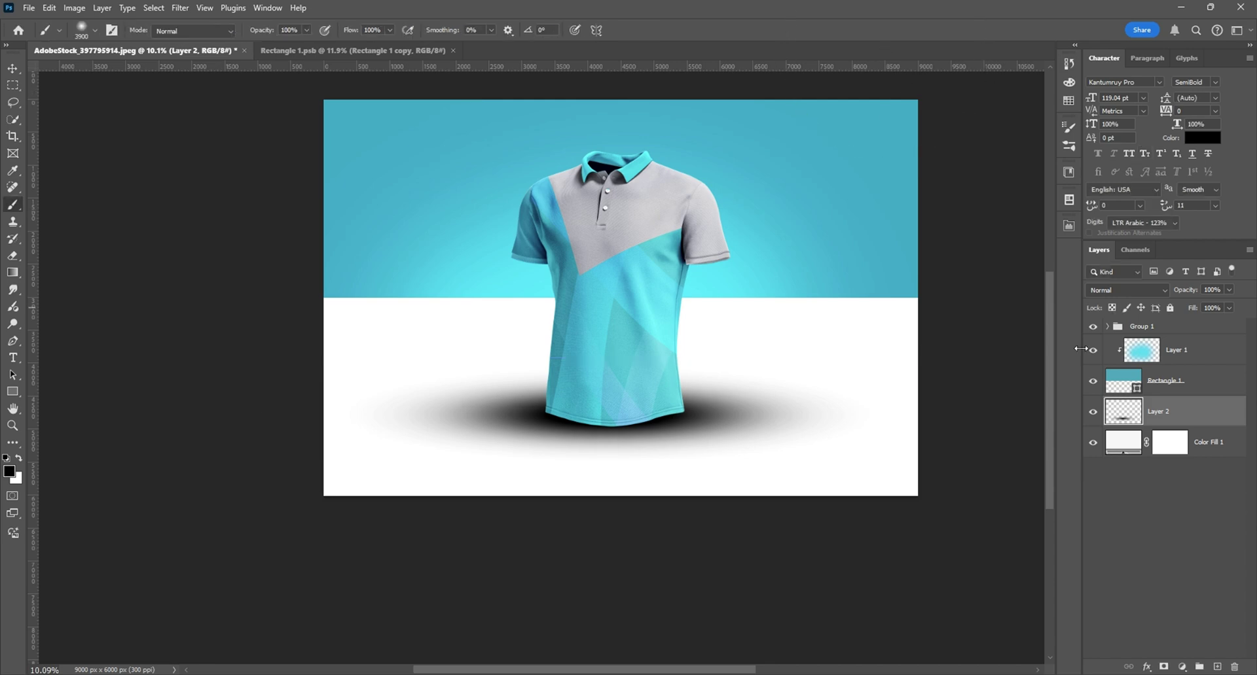
# Step: Lower the shadow layer's opacity to 27% and move it up behind the shirt to the edge between teal and white
pyautogui.moveTo(1213, 306); pyautogui.dragTo(1180, 306)
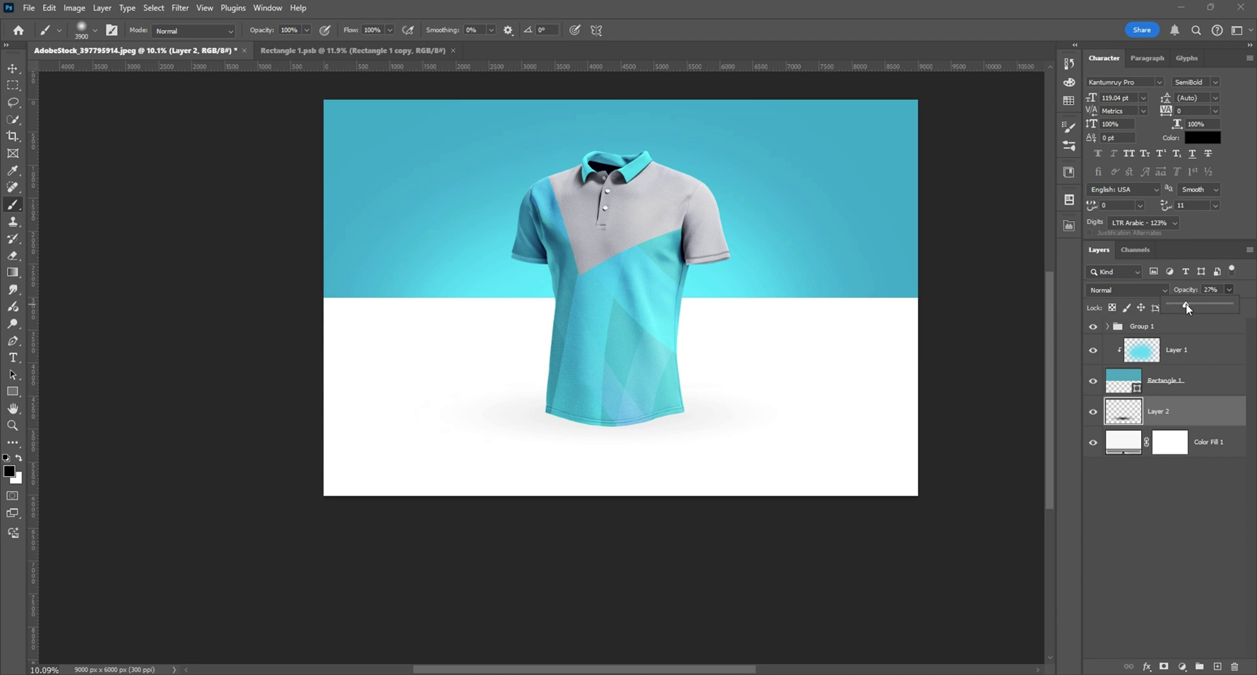
pyautogui.scroll(-4, 517, 413)
pyautogui.click(17, 68)
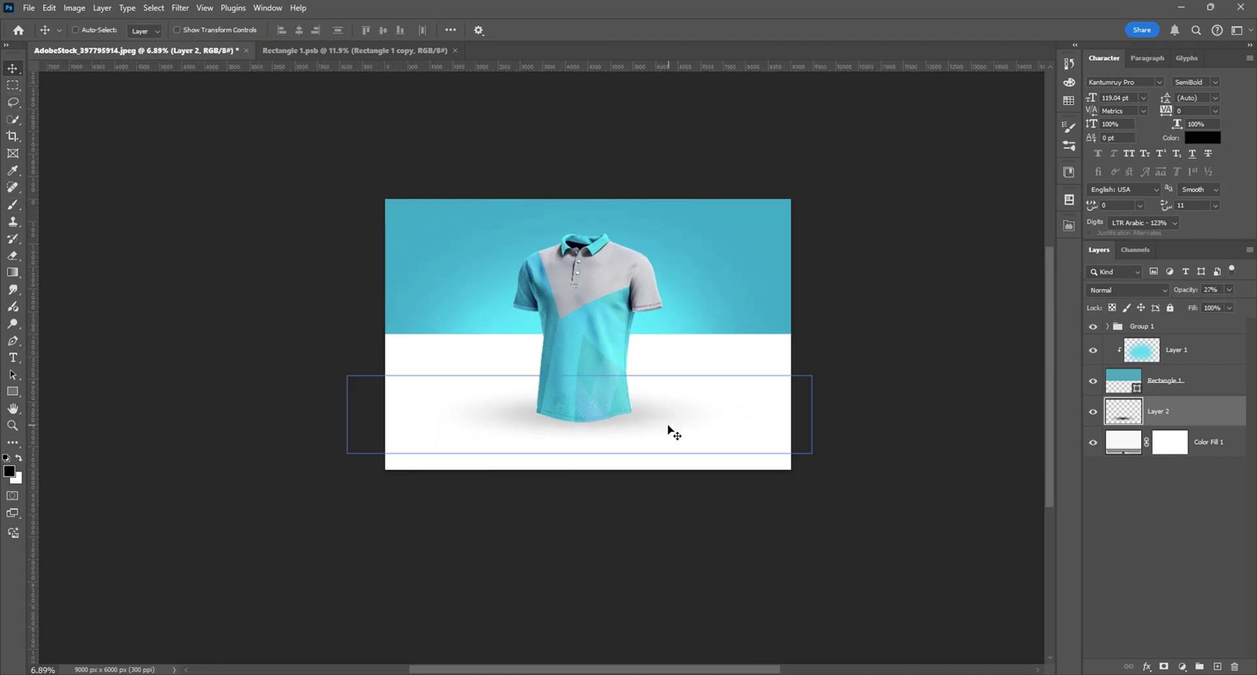
pyautogui.scroll(2, 668, 426)
pyautogui.moveTo(668, 437); pyautogui.dragTo(669, 349)
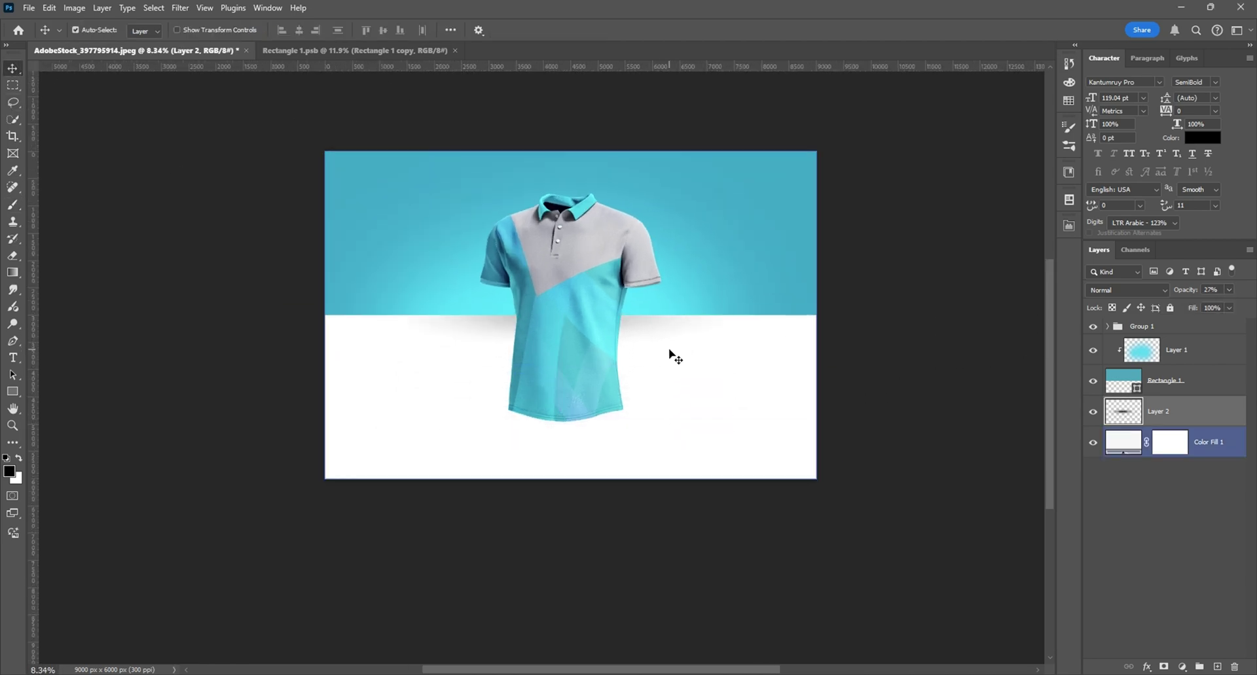
# Step: Scale the shadow to 103% width and 109.69% height, shifting it slightly up along the horizon edge
pyautogui.hotkey('ctrl', 't')
pyautogui.moveTo(841, 314)
pyautogui.mouseDown()
pyautogui.moveTo(942, 315)
pyautogui.moveTo(828, 315)
pyautogui.moveTo(849, 314)
pyautogui.mouseUp()
pyautogui.moveTo(725, 332)
pyautogui.mouseDown()
pyautogui.moveTo(724, 311)
pyautogui.moveTo(724, 322)
pyautogui.mouseUp()
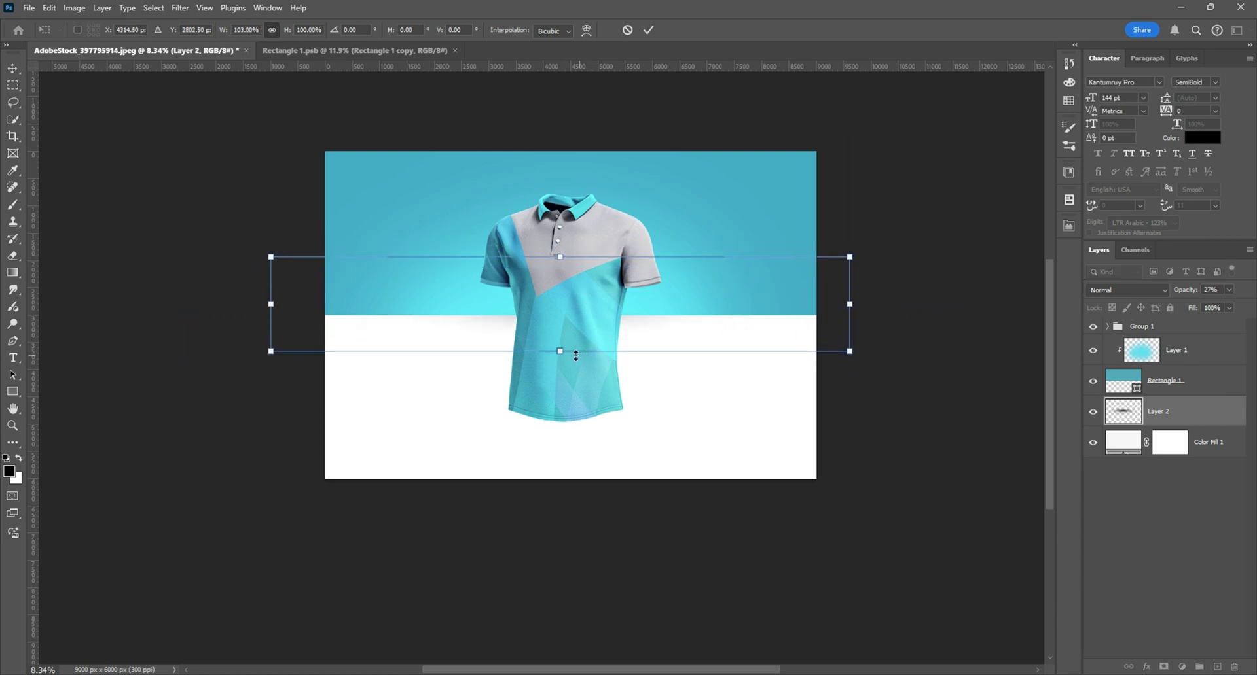
pyautogui.moveTo(575, 356); pyautogui.dragTo(574, 364)
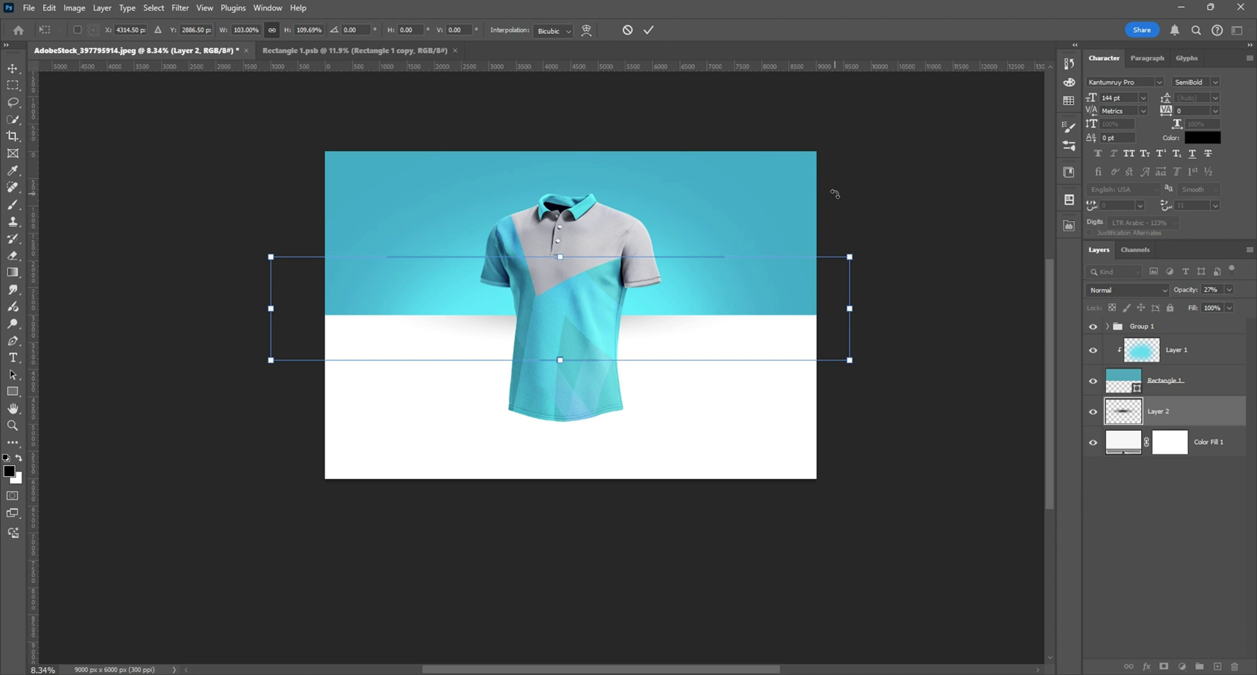
pyautogui.press('Return')
pyautogui.scroll(-2, 765, 281)
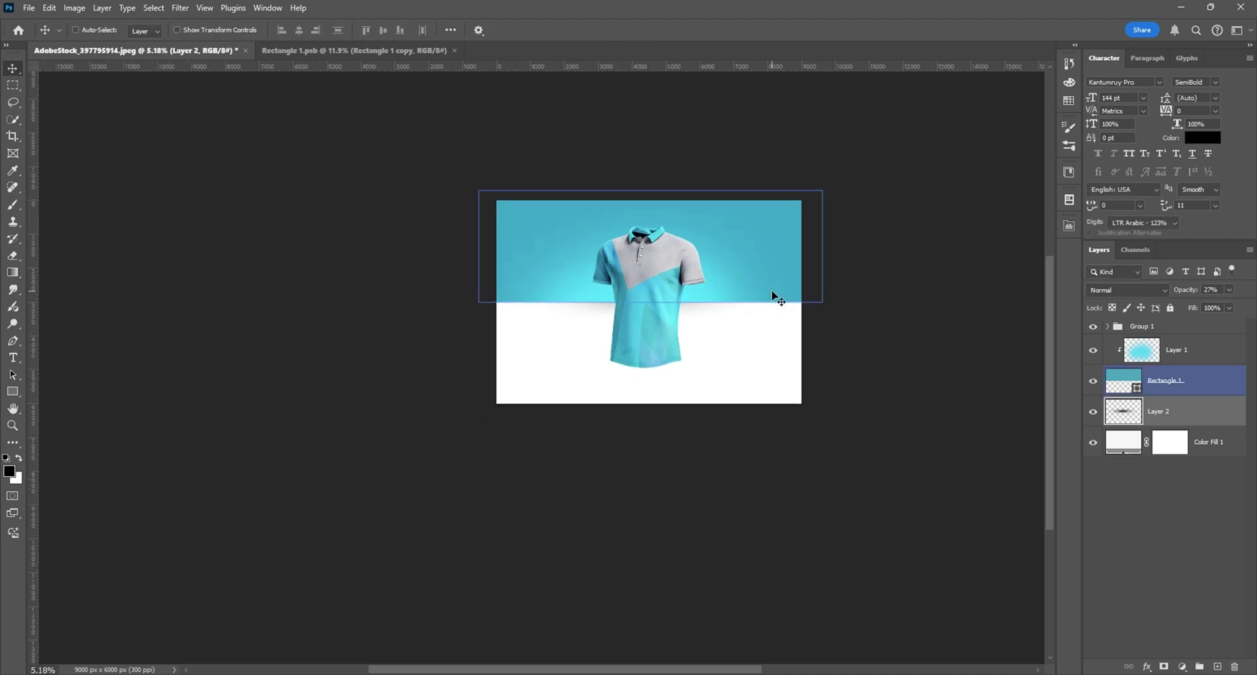
# Step: Add a new layer above the shadow layer and paint the white floor around the shirt with soft light gray #ededed
pyautogui.click(1234, 667)
pyautogui.click(622, 256)
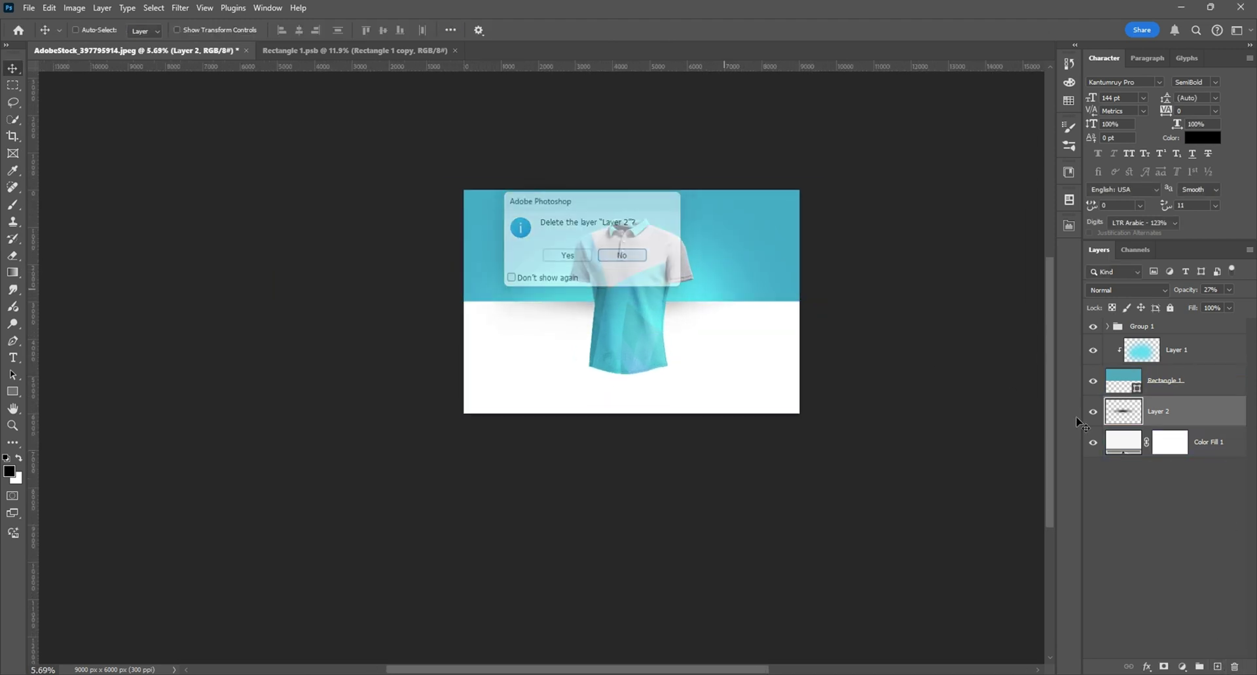
pyautogui.click(1217, 667)
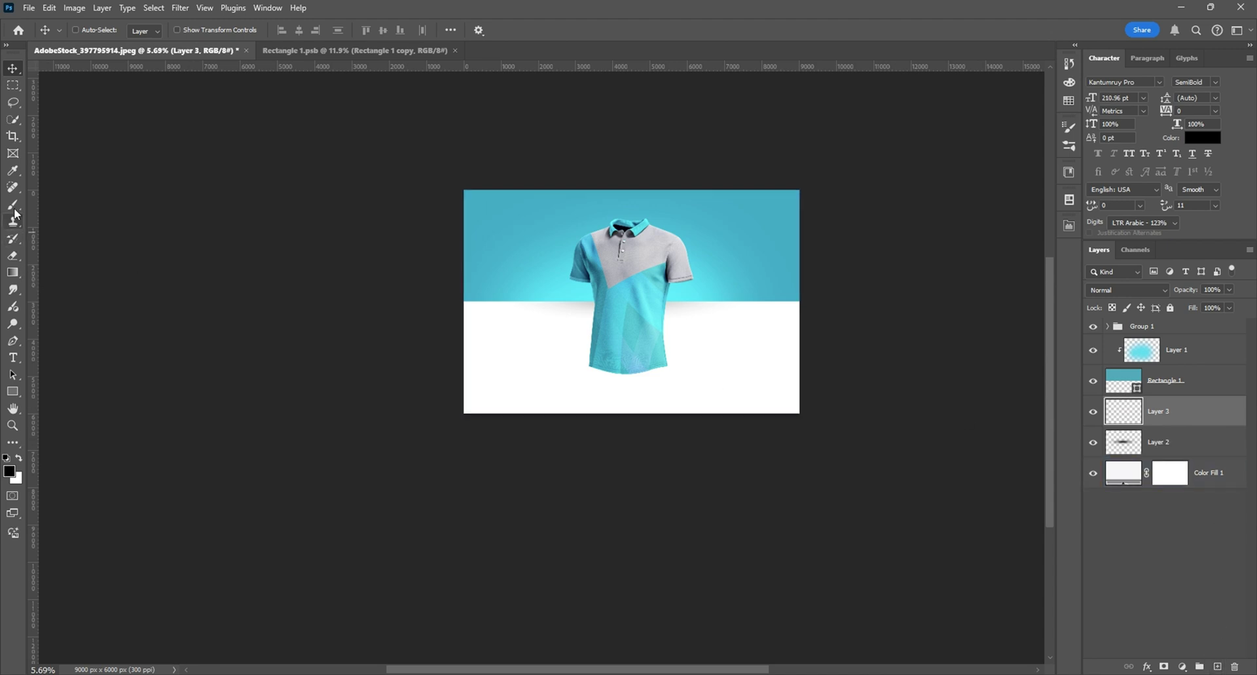
pyautogui.click(12, 205)
pyautogui.click(9, 471)
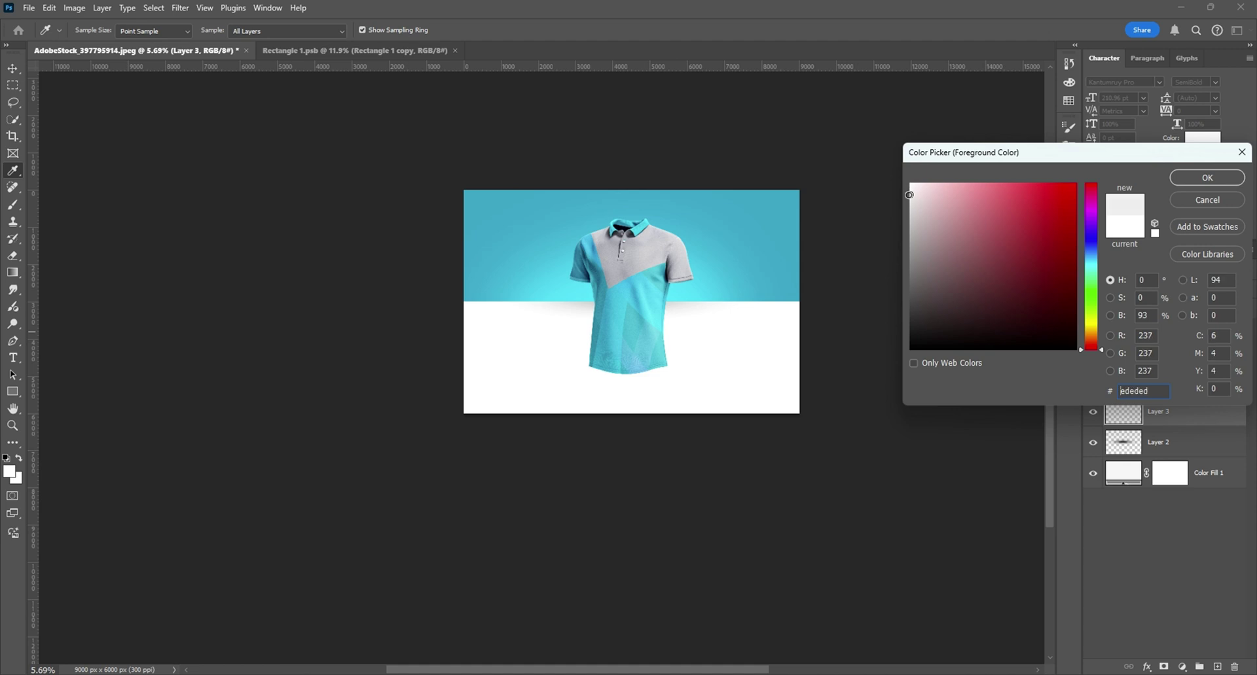
pyautogui.press('Return')
pyautogui.scroll(2, 841, 380)
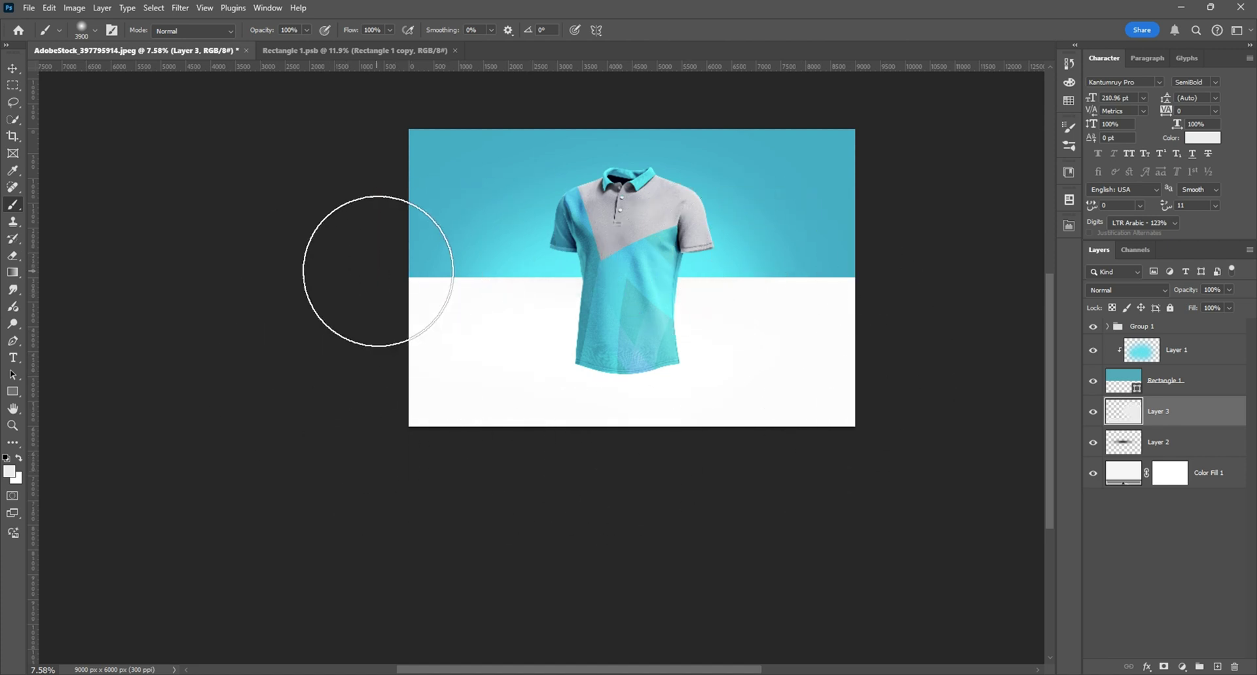
pyautogui.scroll(-3, 563, 373)
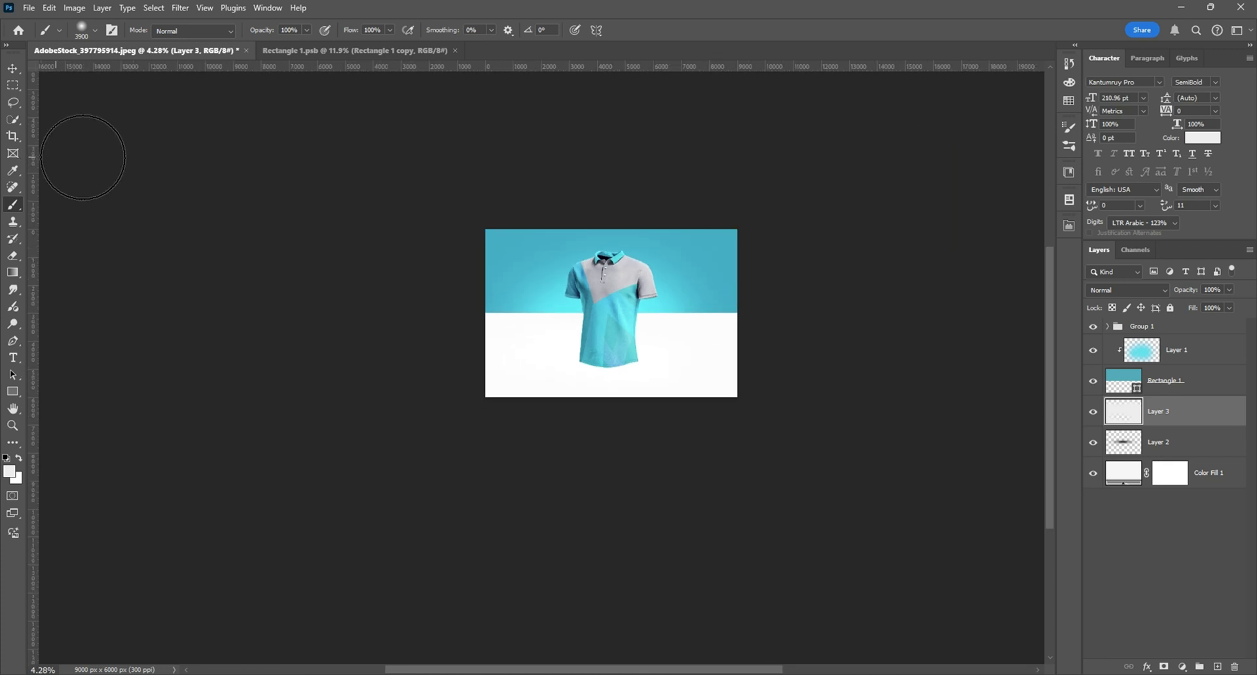
# Step: Add a Brightness/Contrast adjustment clipped to Group 1, with brightness about 25 and contrast about -10
pyautogui.click(13, 69)
pyautogui.hotkey('ctrl', '0')
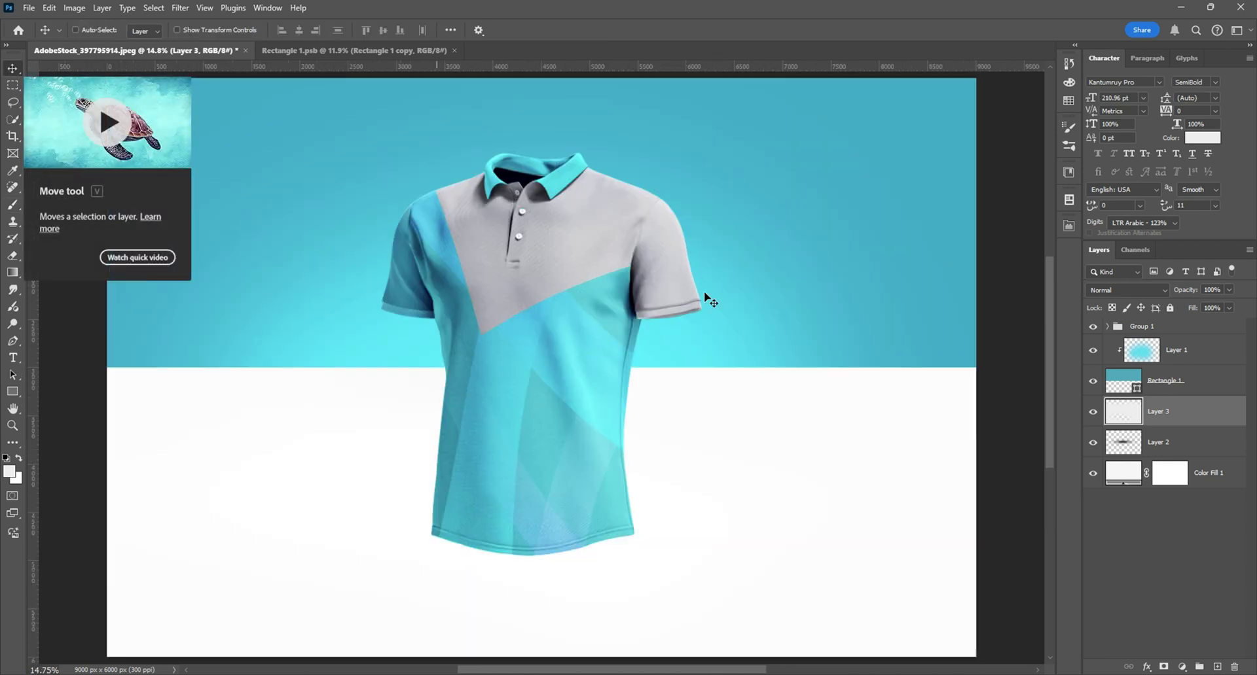
pyautogui.click(1142, 326)
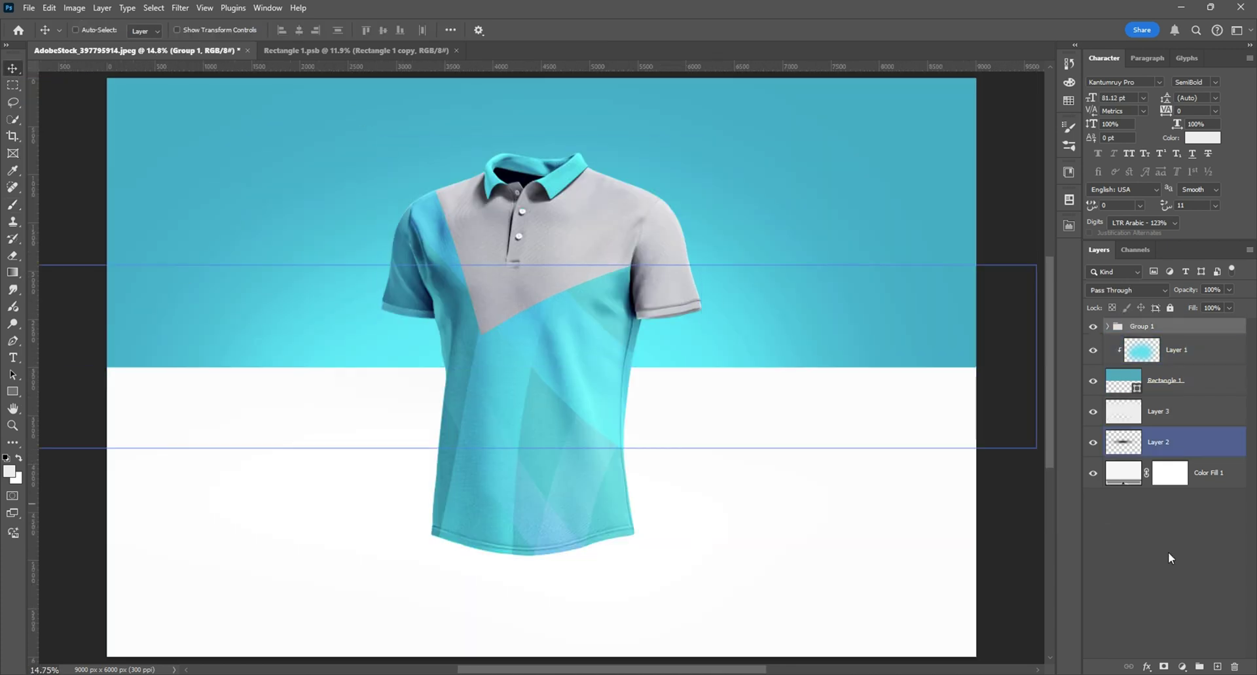
pyautogui.click(1182, 667)
pyautogui.click(1210, 493)
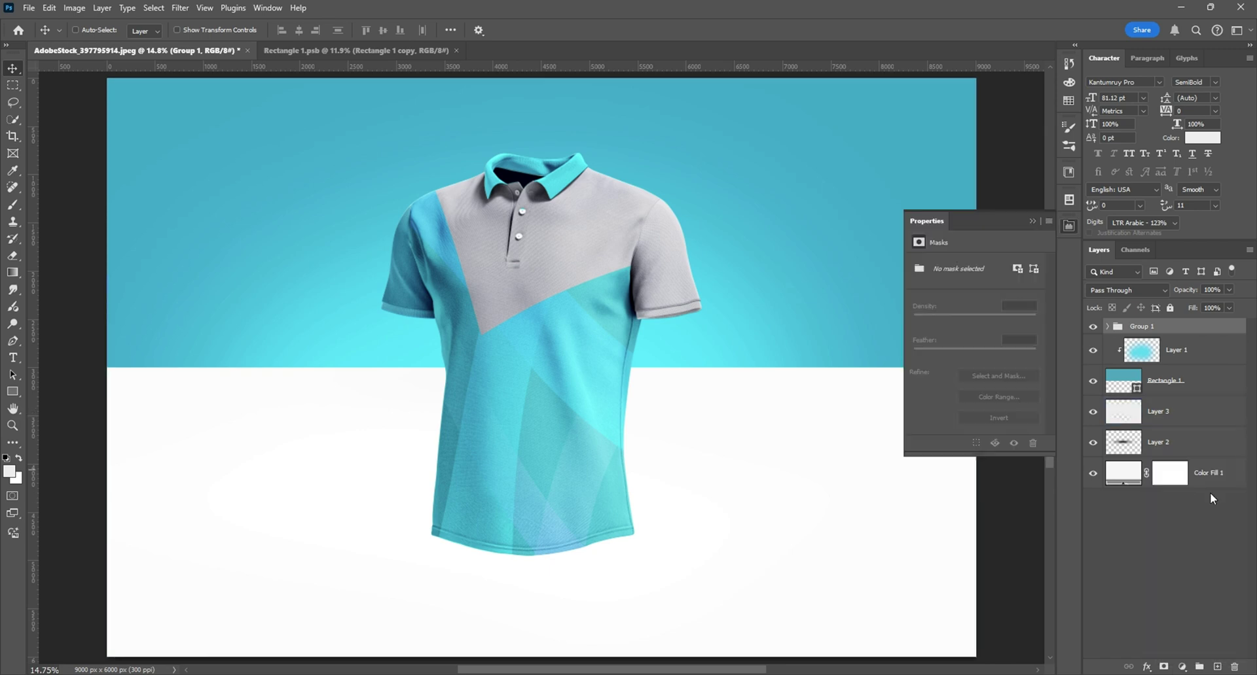
pyautogui.moveTo(975, 299); pyautogui.dragTo(988, 303)
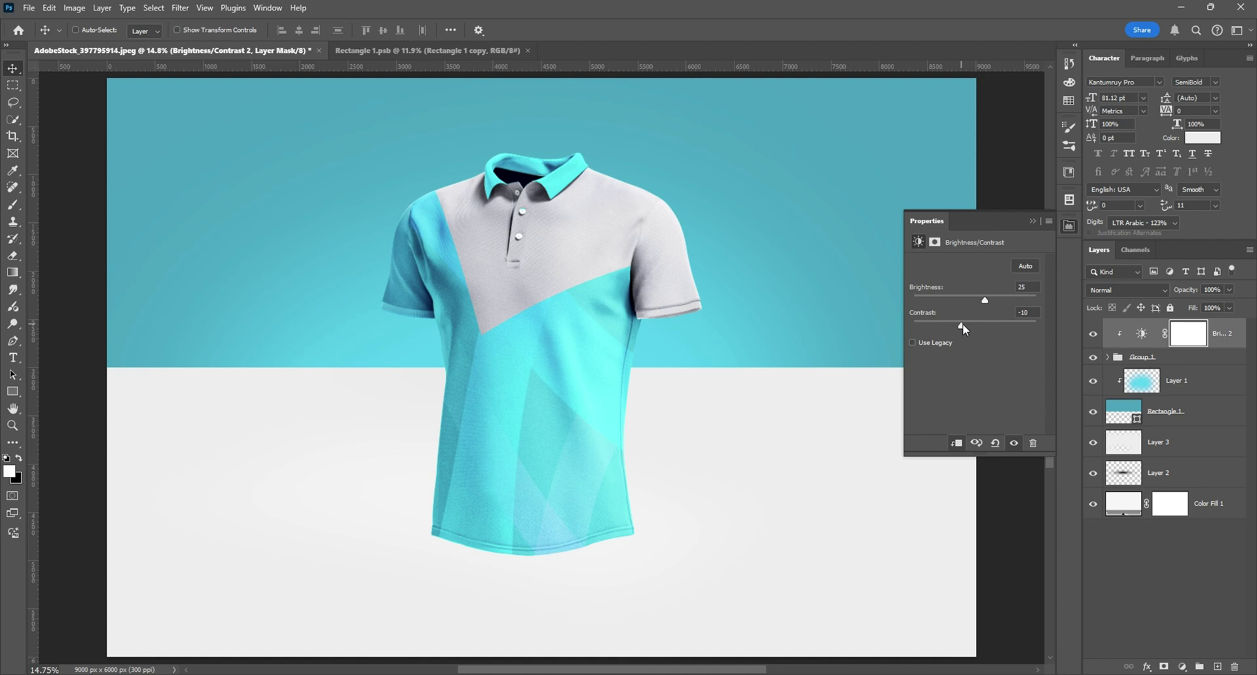
pyautogui.moveTo(983, 298); pyautogui.dragTo(982, 309)
pyautogui.click(1032, 221)
# Step: Examine the finished polo shirt mockup and its background at several magnifications
pyautogui.scroll(-4, 678, 369)
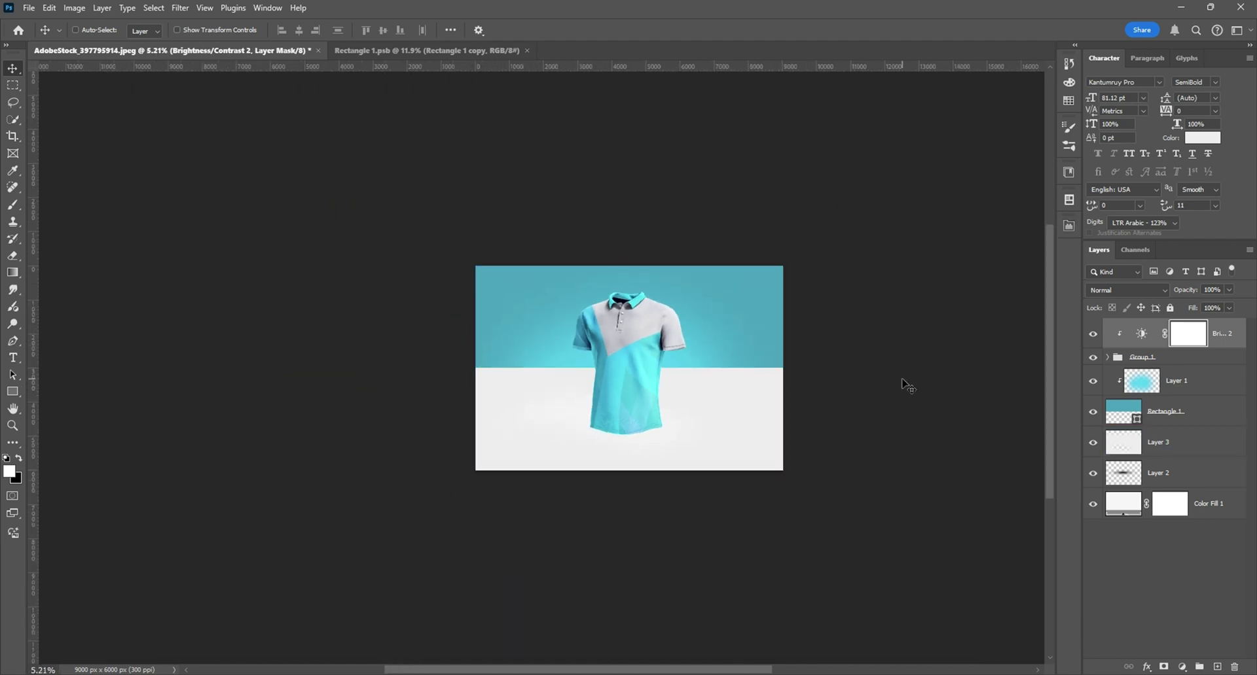
pyautogui.scroll(4, 907, 386)
pyautogui.keyDown('ctrl'); pyautogui.click(907, 386); pyautogui.keyUp('ctrl')
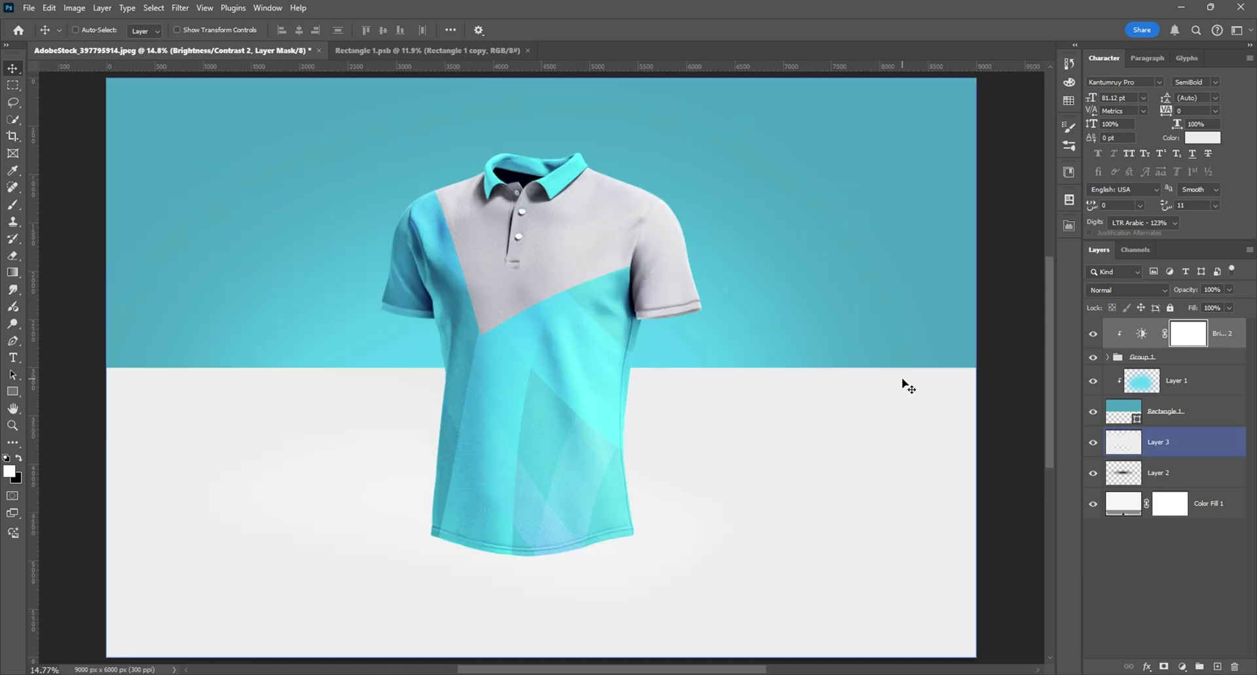
pyautogui.scroll(-5, 903, 381)
pyautogui.keyDown('ctrl'); pyautogui.click(903, 381); pyautogui.keyUp('ctrl')
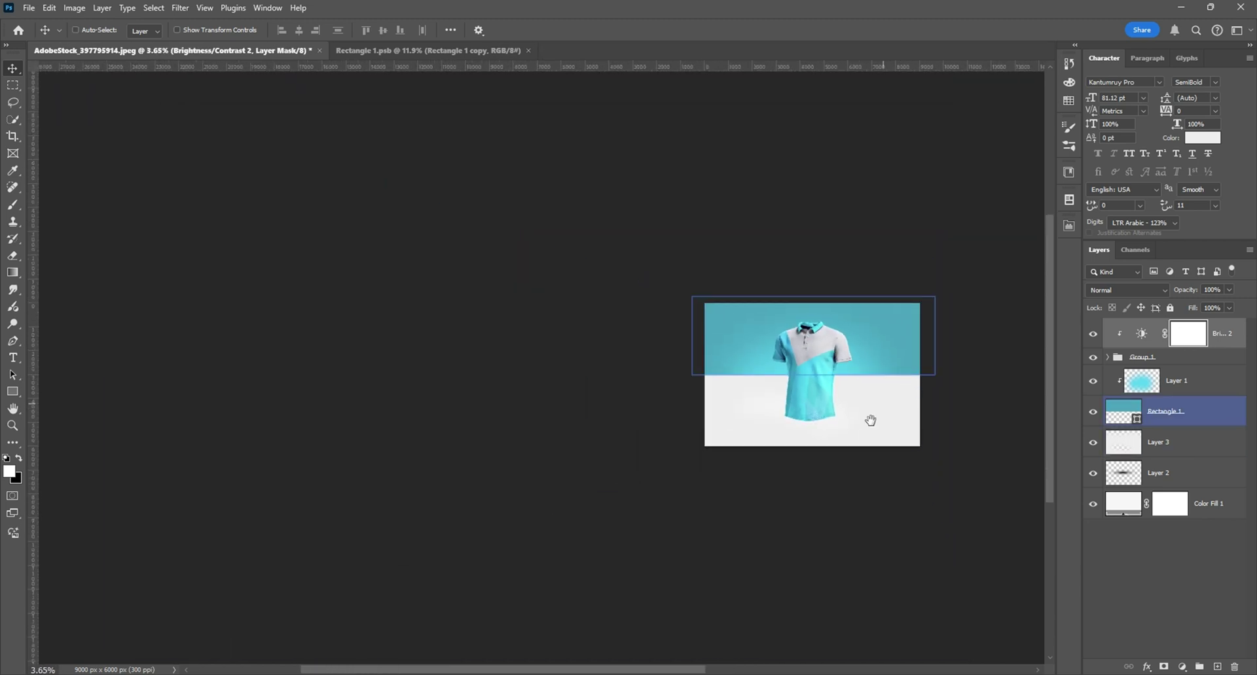
pyautogui.moveTo(871, 420); pyautogui.dragTo(819, 409)
pyautogui.scroll(2, 855, 391)
pyautogui.hotkey('ctrl', '0')
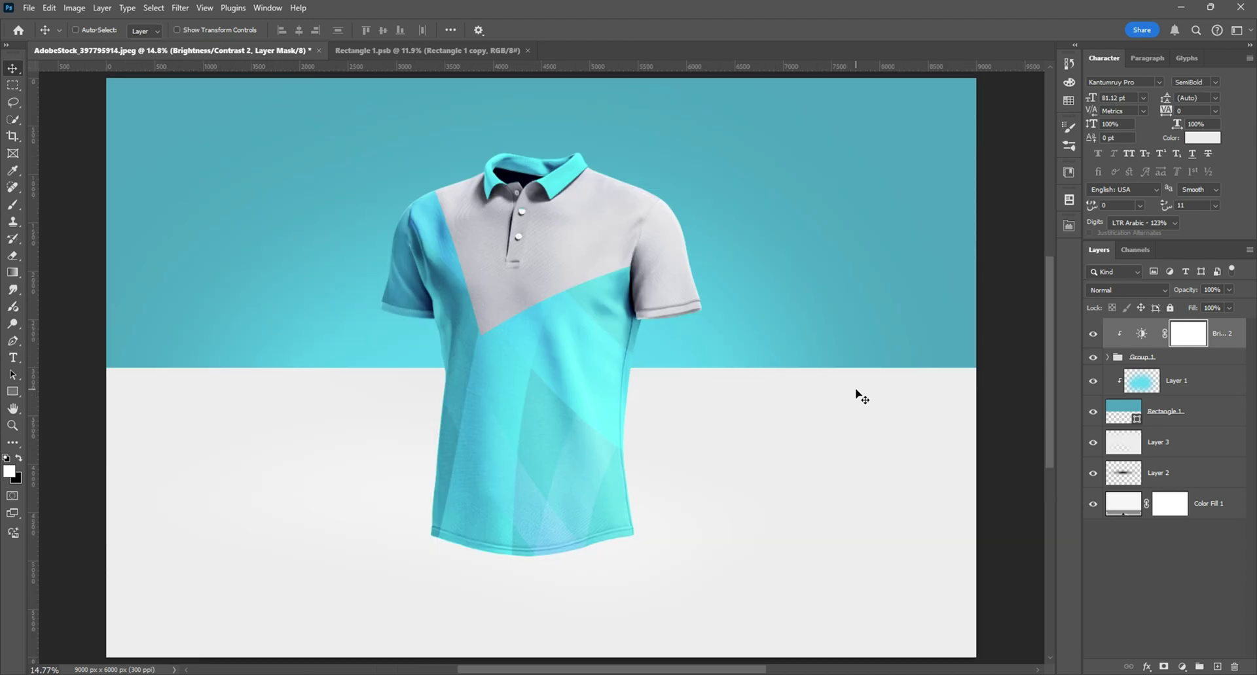
pyautogui.keyDown('ctrl'); pyautogui.click(861, 397); pyautogui.keyUp('ctrl')
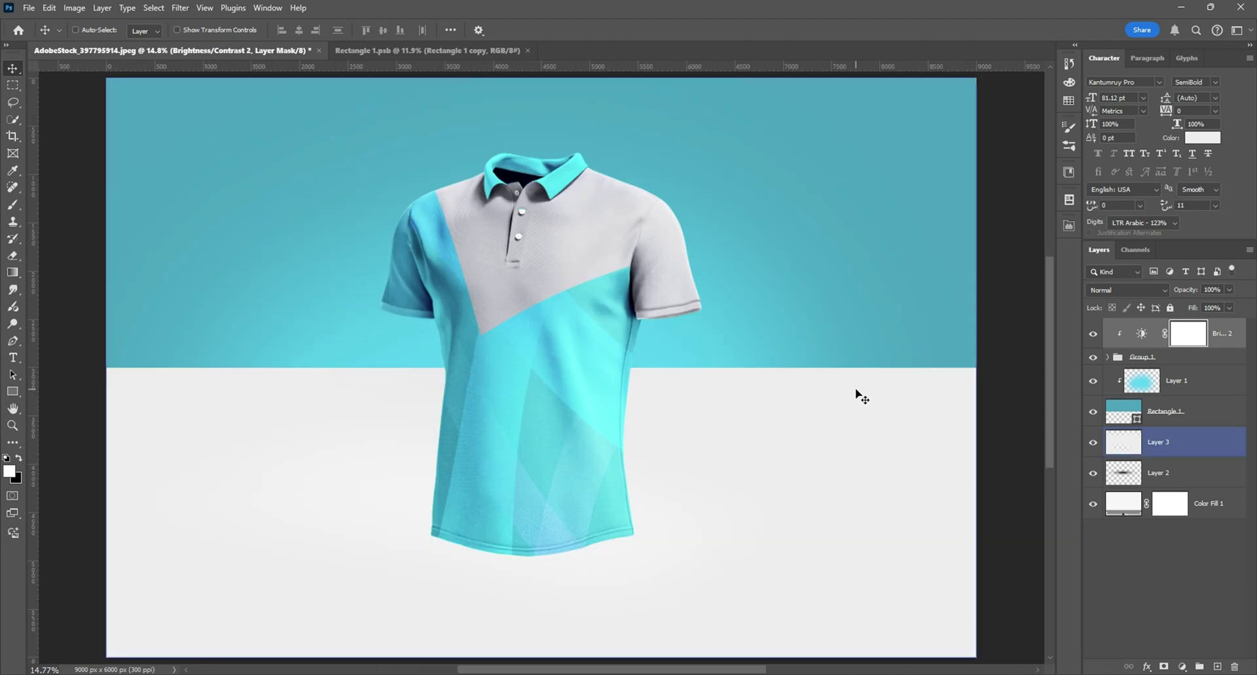
pyautogui.keyDown('ctrl'); pyautogui.click(686, 275); pyautogui.keyUp('ctrl')
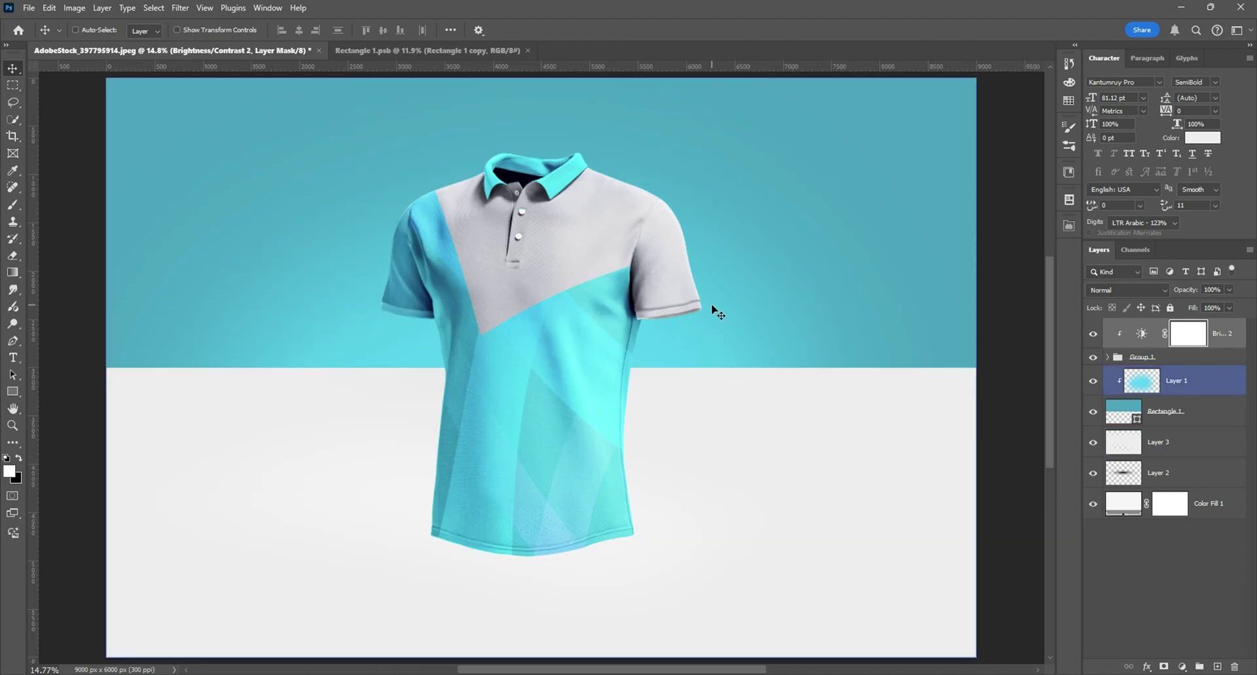
pyautogui.hotkey('ctrl', 'alt', 'a')
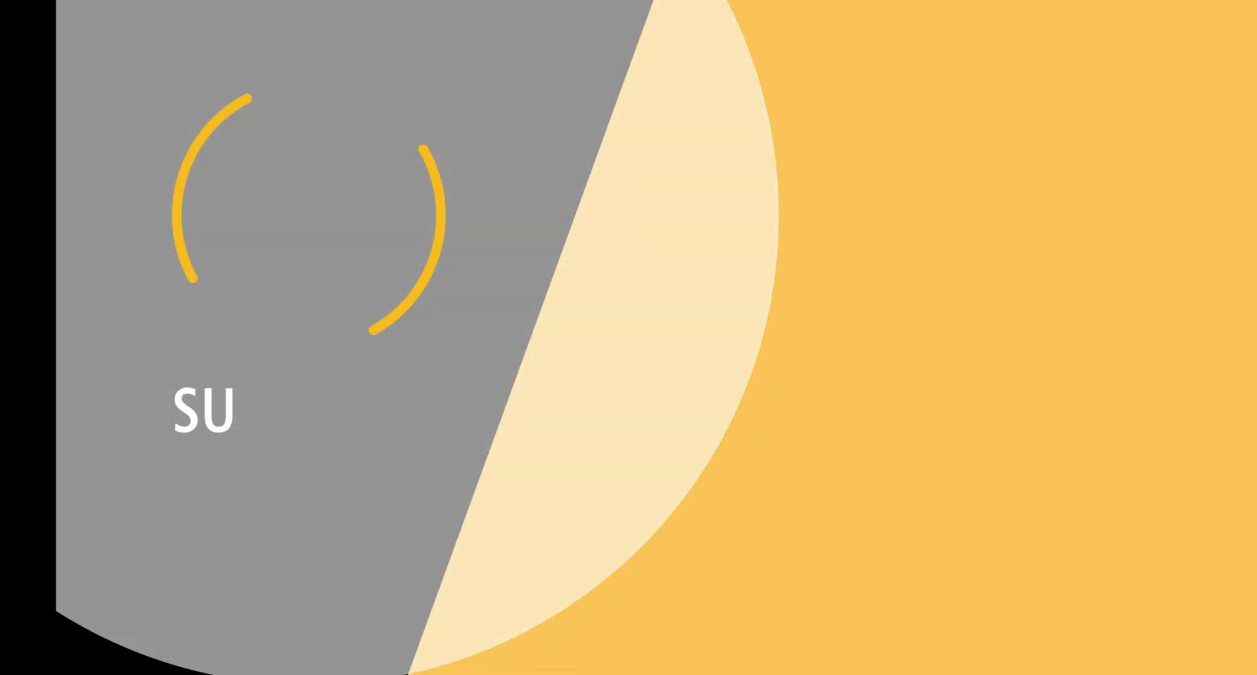